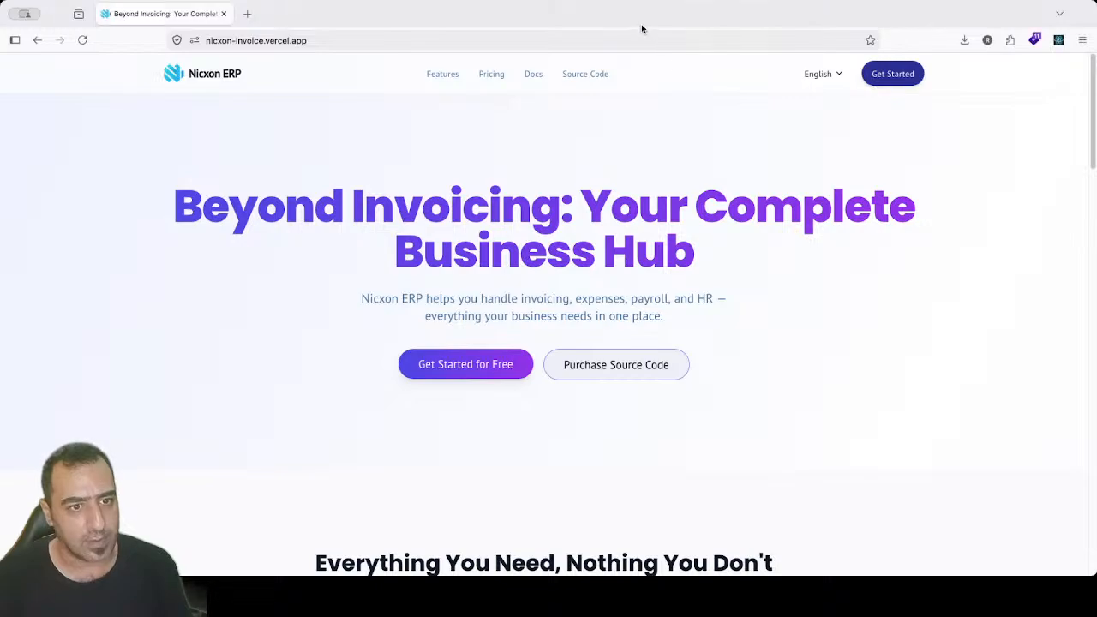
# Step: Scroll the landing page to the feature cards: Professional Invoices, Appointment Calendar and Expense Tracking
pyautogui.click(1085, 2)
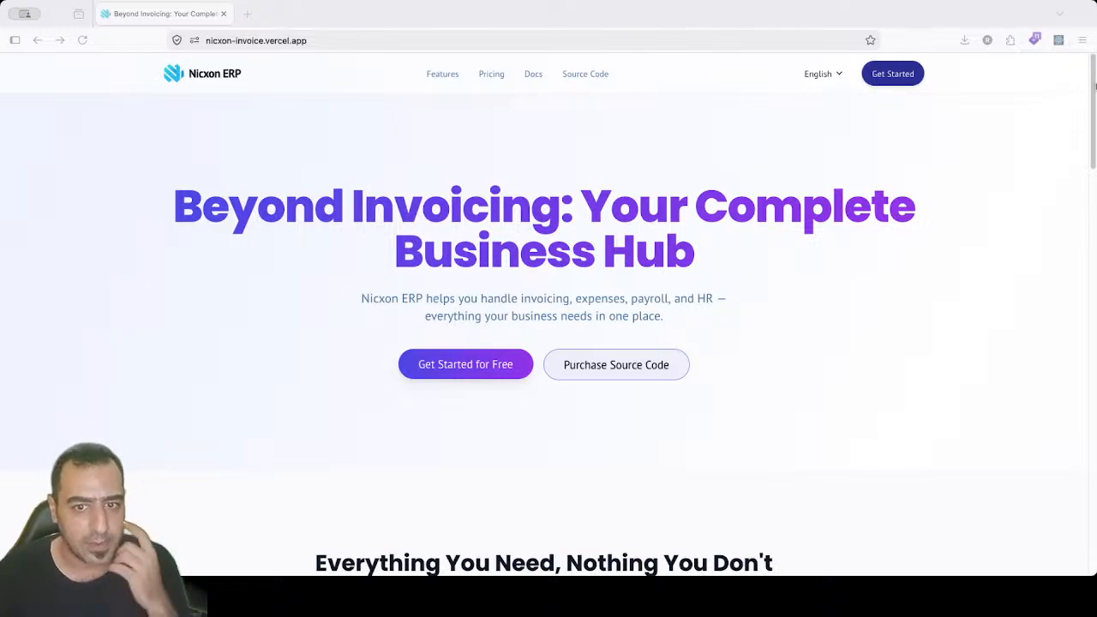
pyautogui.click(1093, 88)
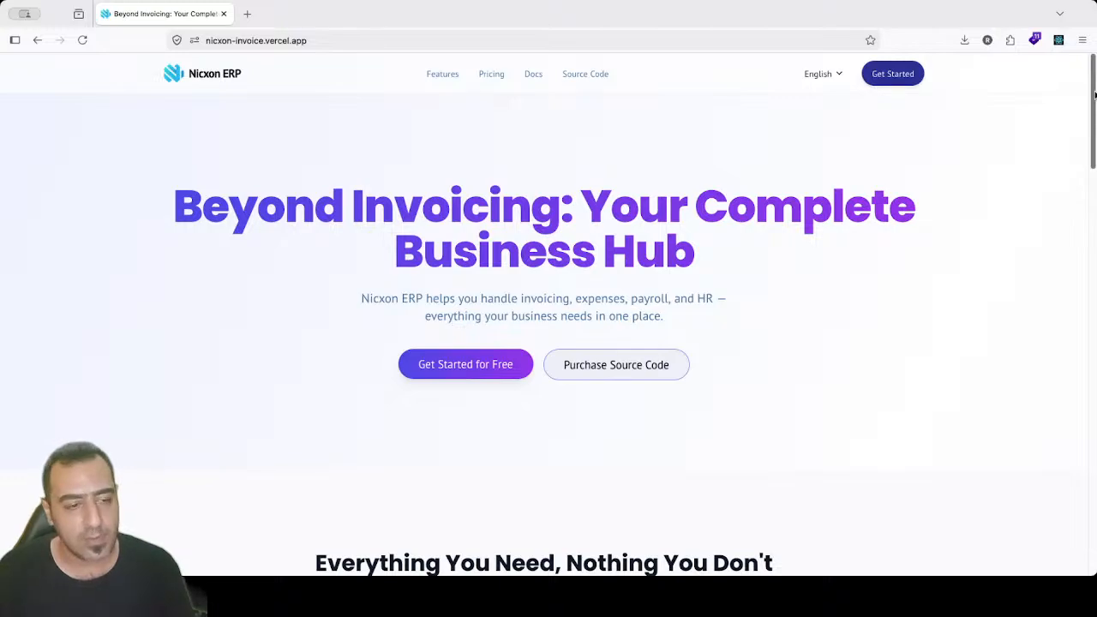
pyautogui.moveTo(1094, 94); pyautogui.dragTo(1094, 223)
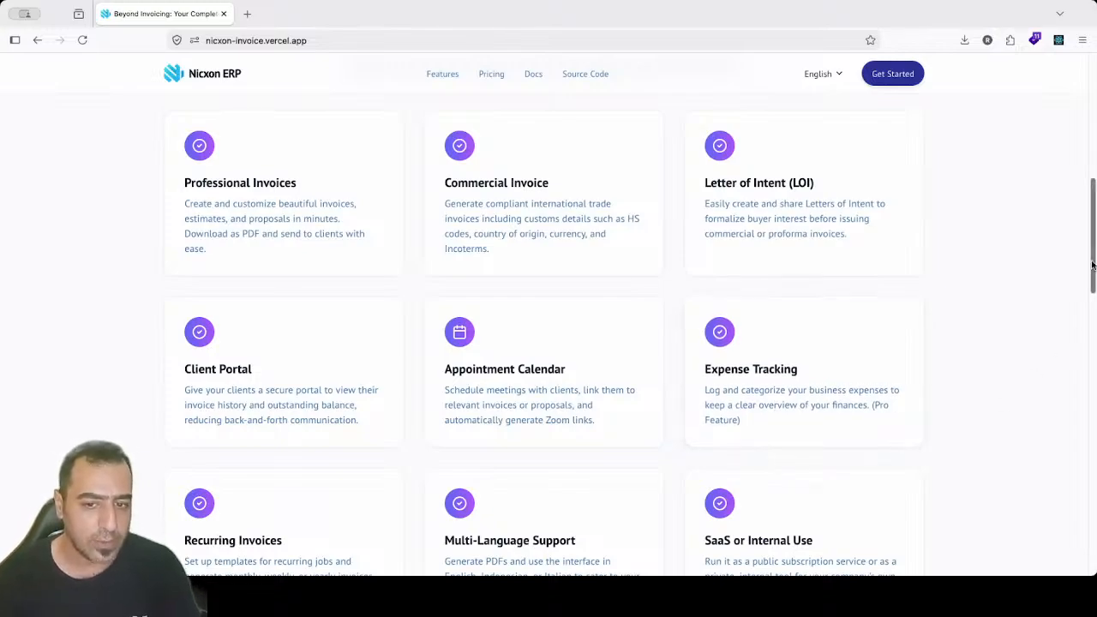
# Step: Scroll further to the HR, Payroll, Inventory and Purchase module cards
pyautogui.moveTo(1092, 273); pyautogui.dragTo(1092, 314)
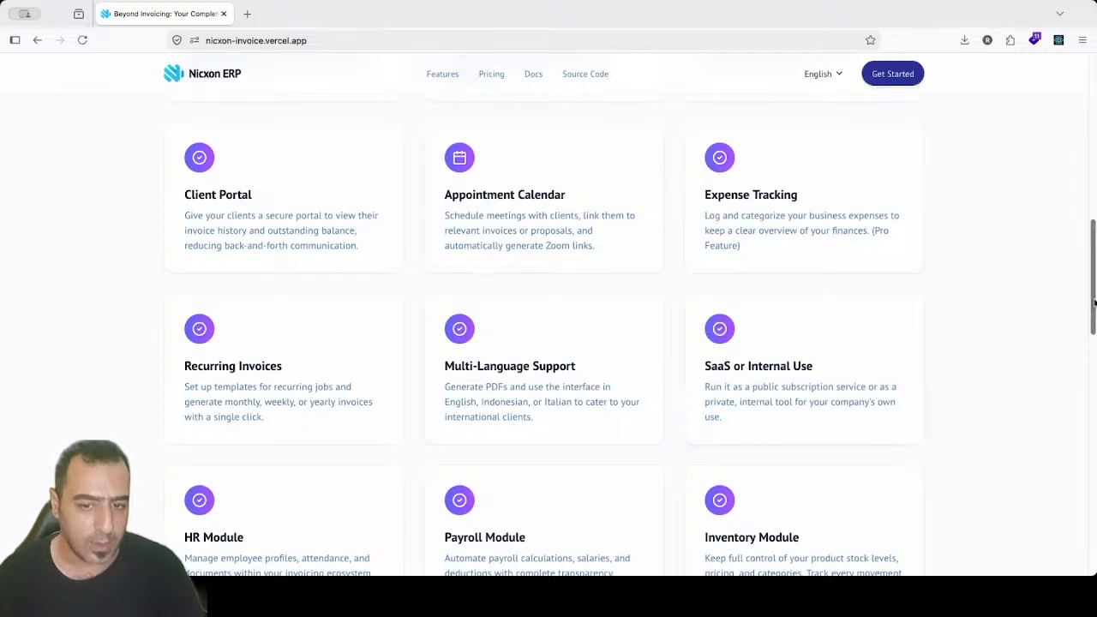
pyautogui.scroll(-2, 891, 324)
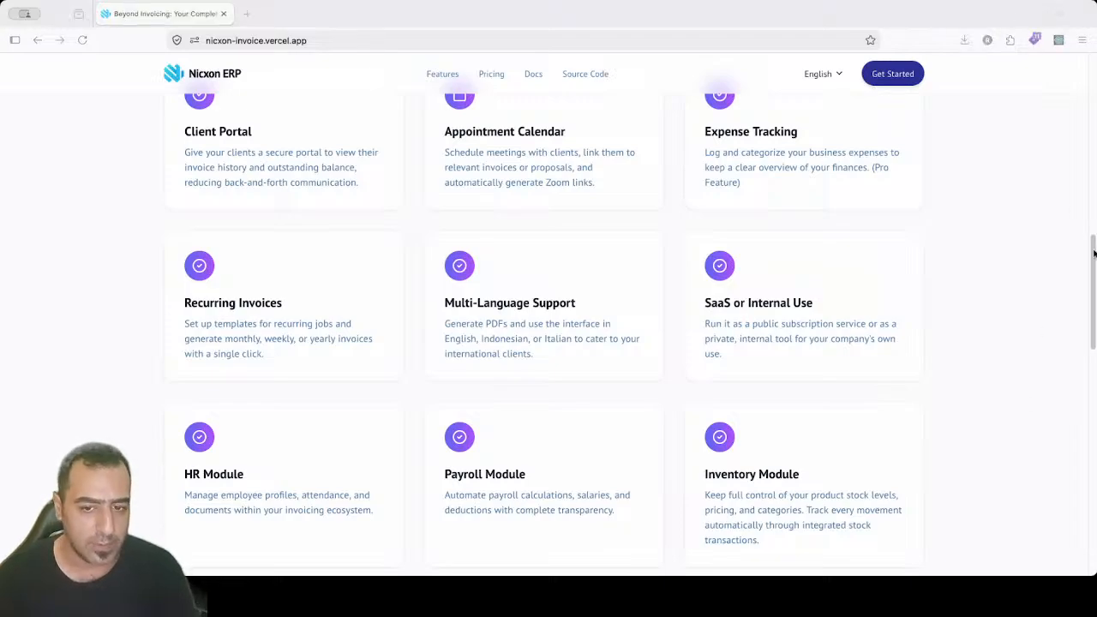
pyautogui.moveTo(1093, 253); pyautogui.dragTo(1093, 283)
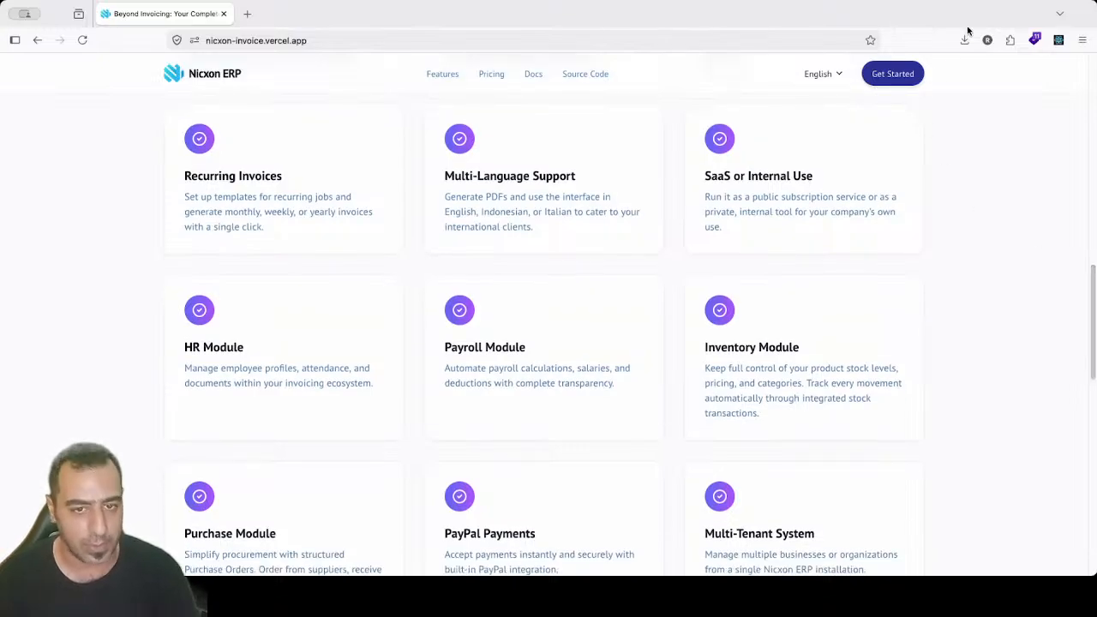
# Step: Scroll down to the Choose Your Plan section with the $0 Free and $10.00/month Pro plans
pyautogui.click(1007, 12)
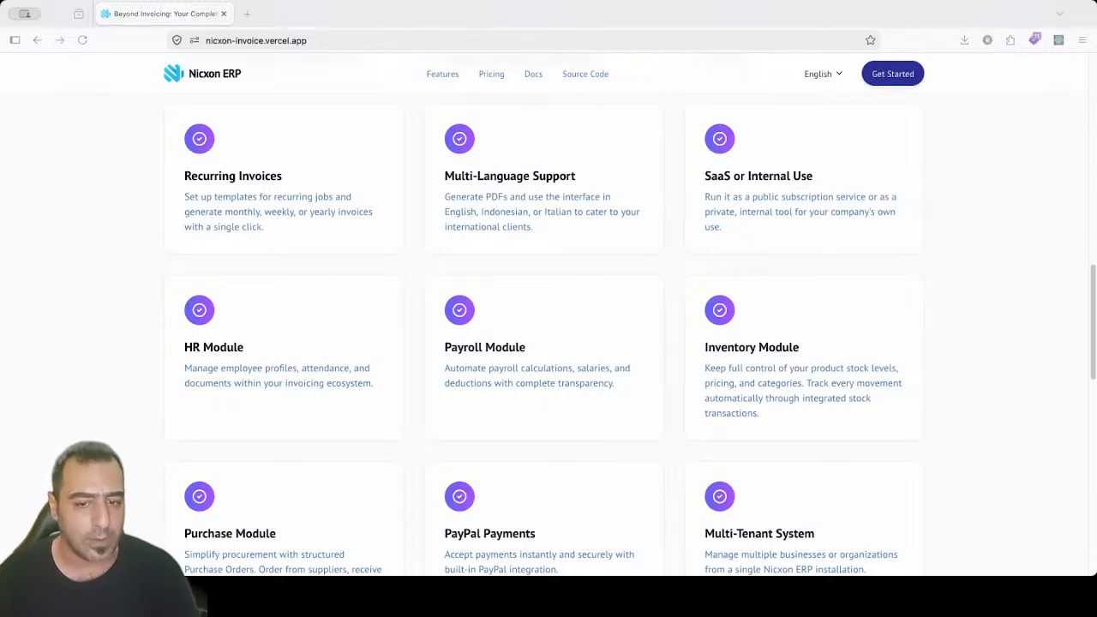
pyautogui.click(1092, 295)
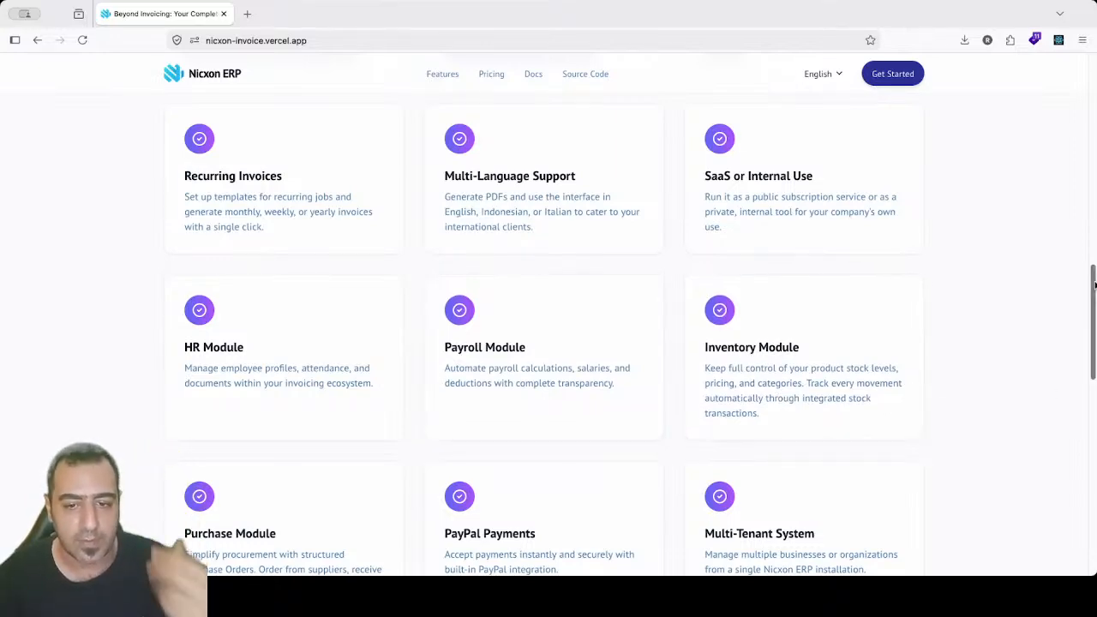
pyautogui.scroll(-2, 1094, 301)
pyautogui.scroll(-3, 1094, 302)
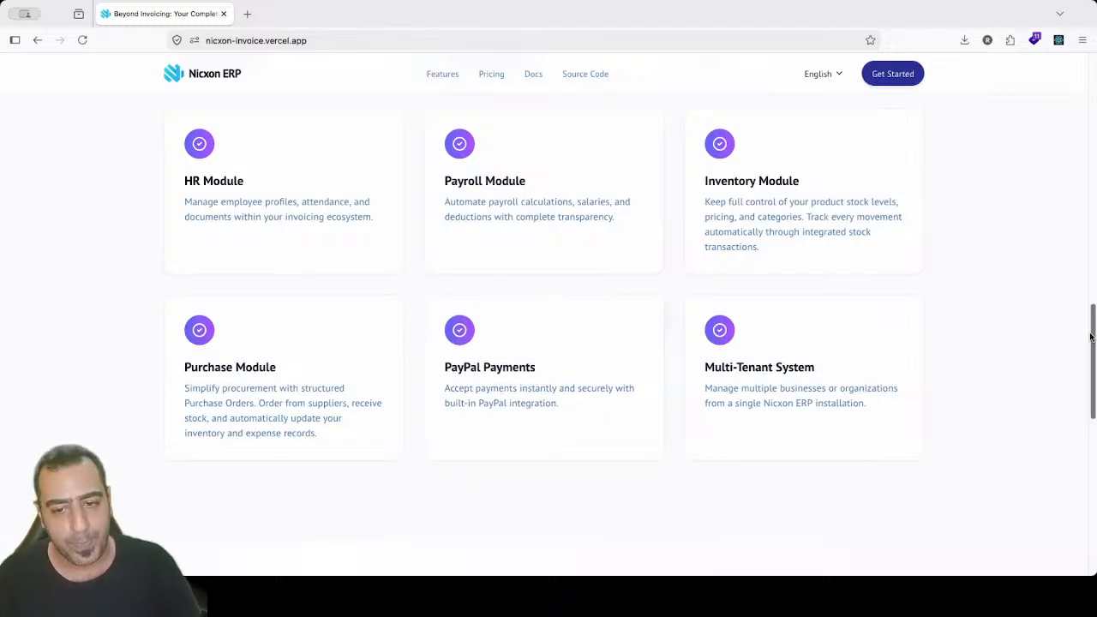
pyautogui.scroll(-1, 1093, 349)
pyautogui.scroll(-5, 1093, 349)
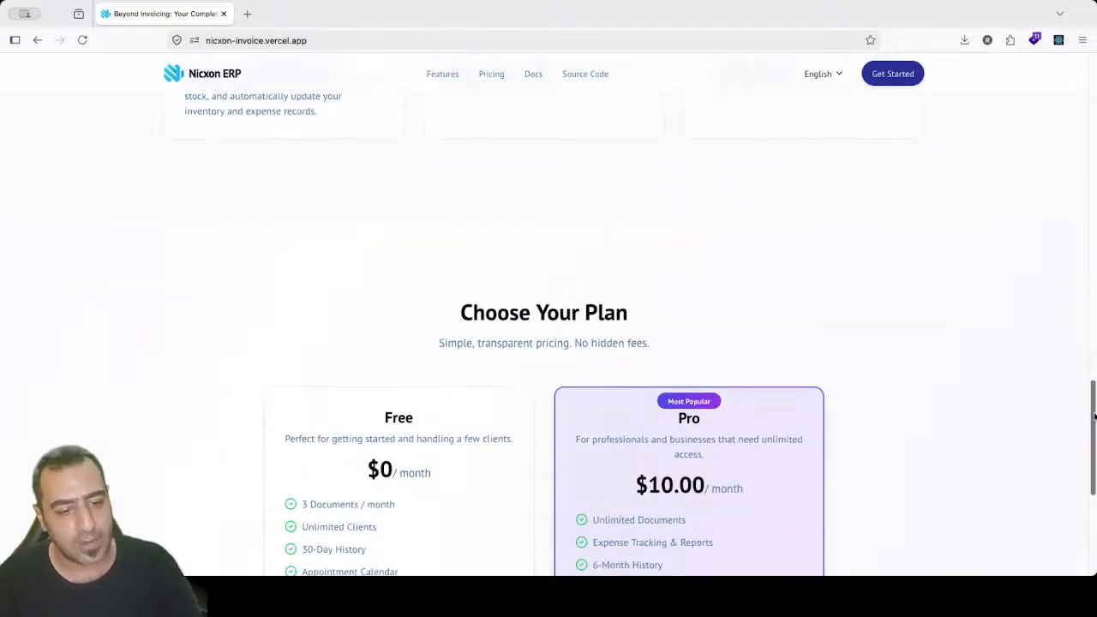
pyautogui.scroll(-2, 582, 404)
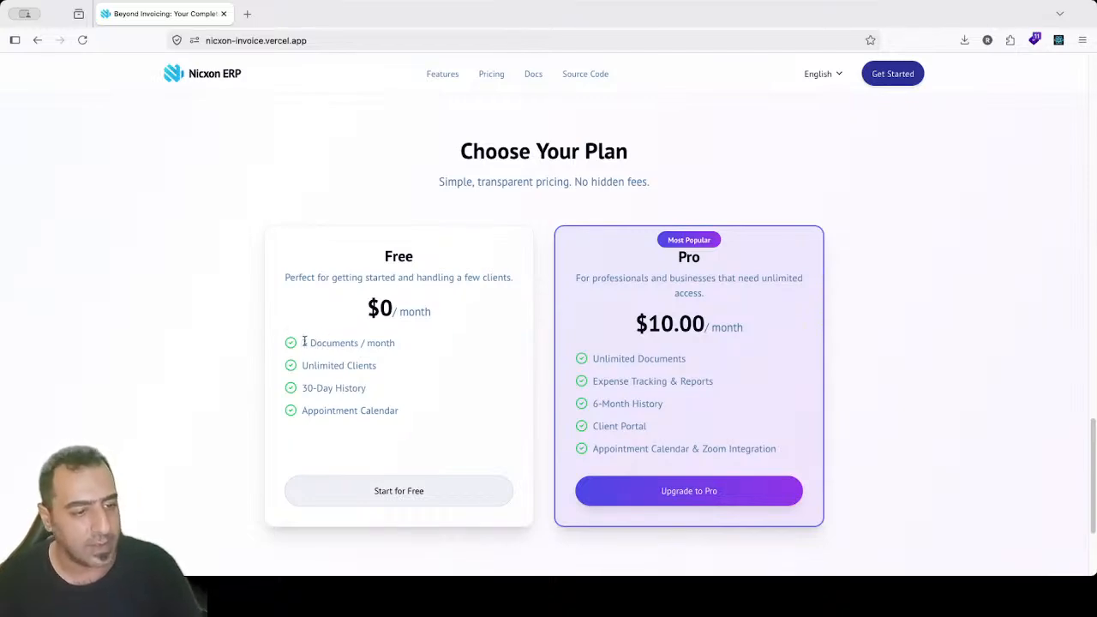
pyautogui.moveTo(310, 343); pyautogui.dragTo(391, 367)
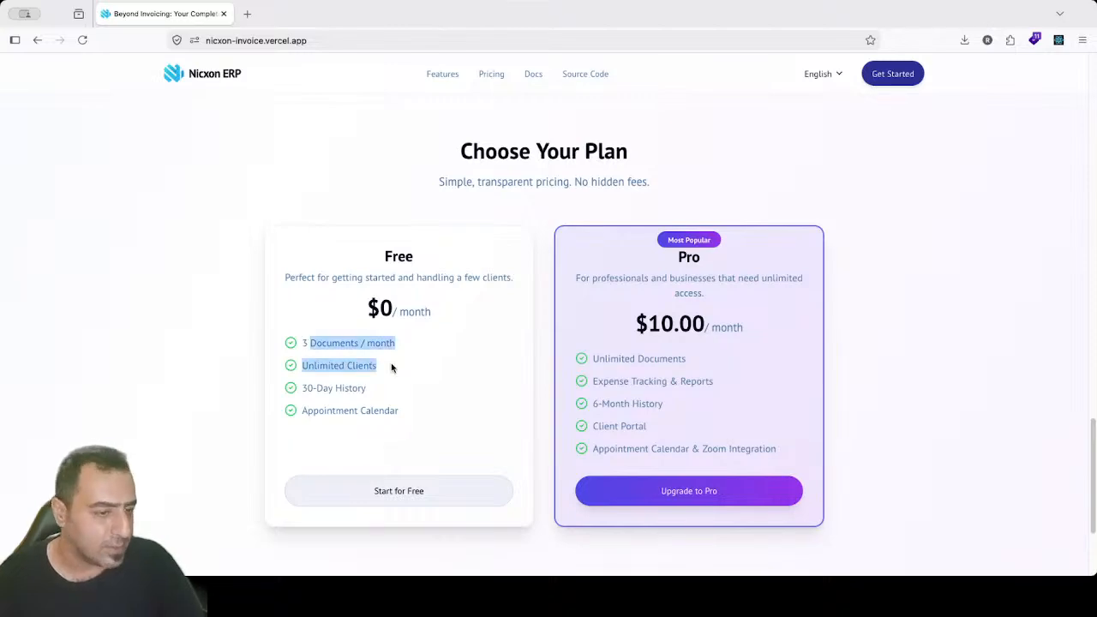
pyautogui.click(390, 367)
pyautogui.moveTo(308, 366); pyautogui.dragTo(349, 387)
pyautogui.click(371, 388)
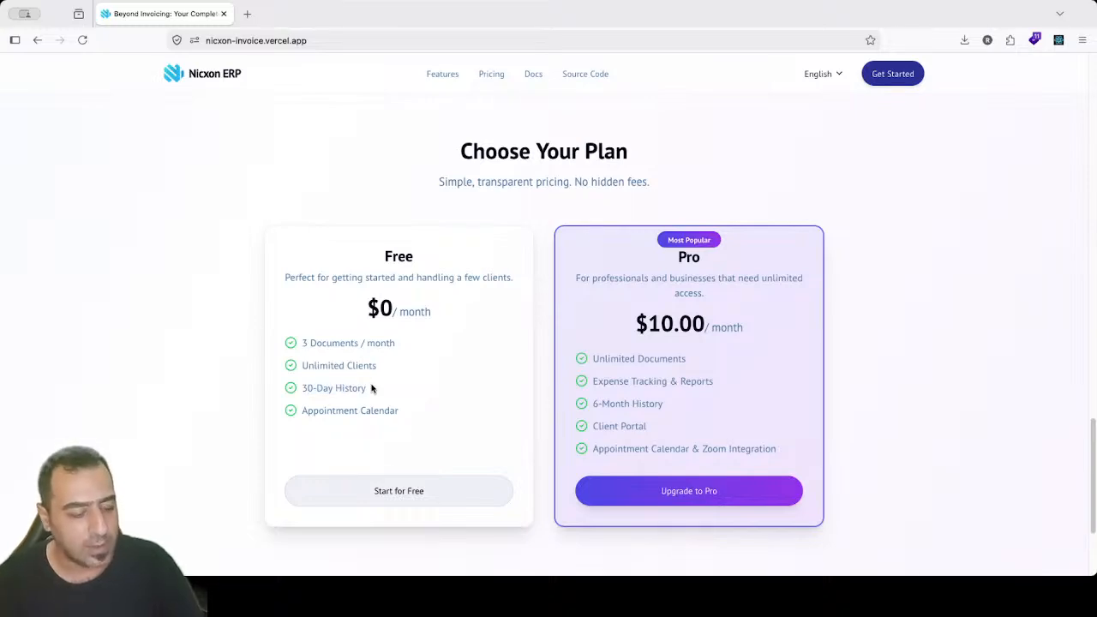
pyautogui.moveTo(312, 412); pyautogui.dragTo(394, 425)
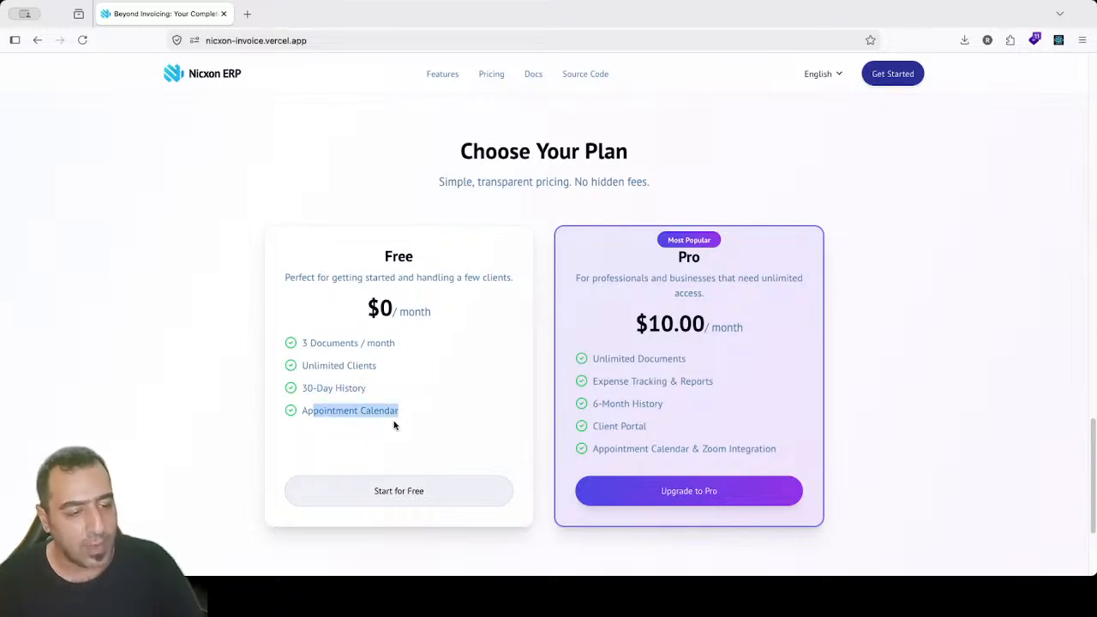
pyautogui.click(424, 418)
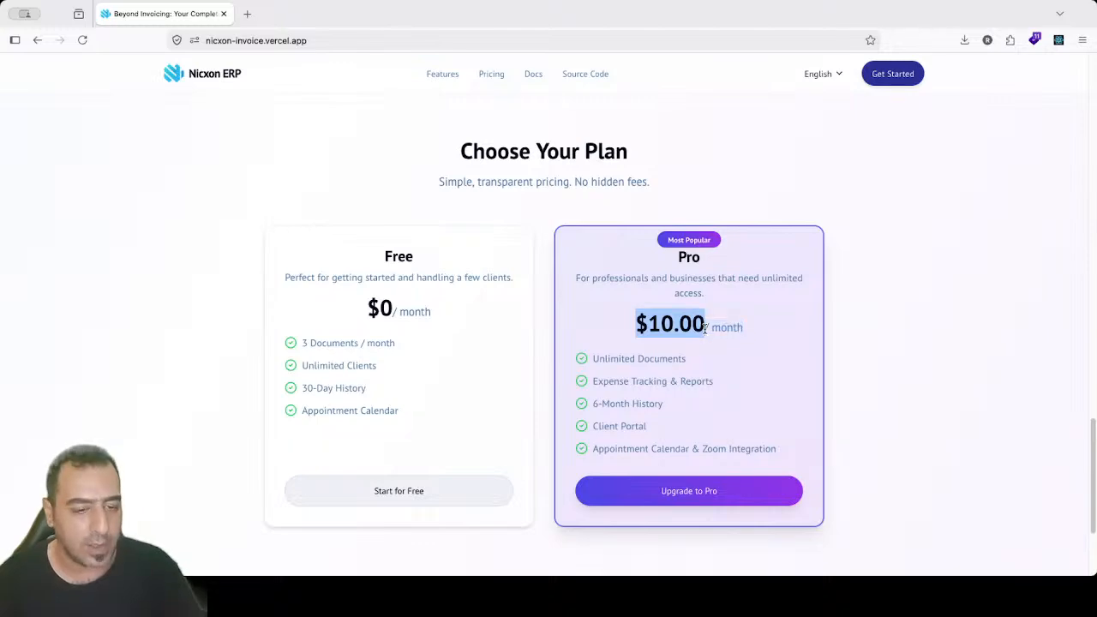
pyautogui.moveTo(726, 324); pyautogui.dragTo(712, 322)
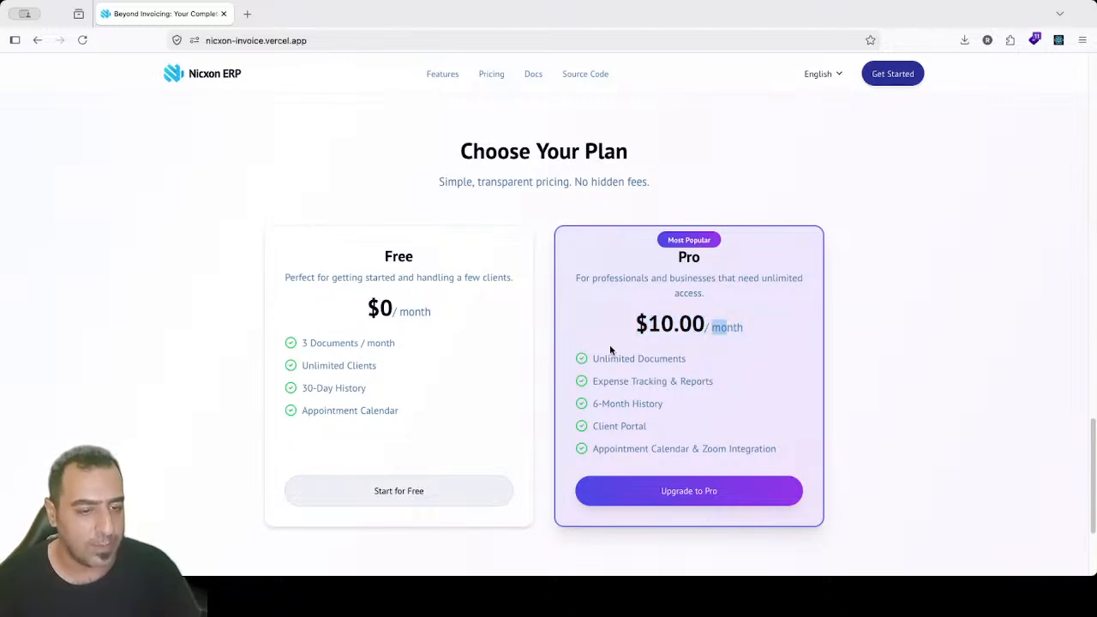
pyautogui.moveTo(609, 351); pyautogui.dragTo(694, 392)
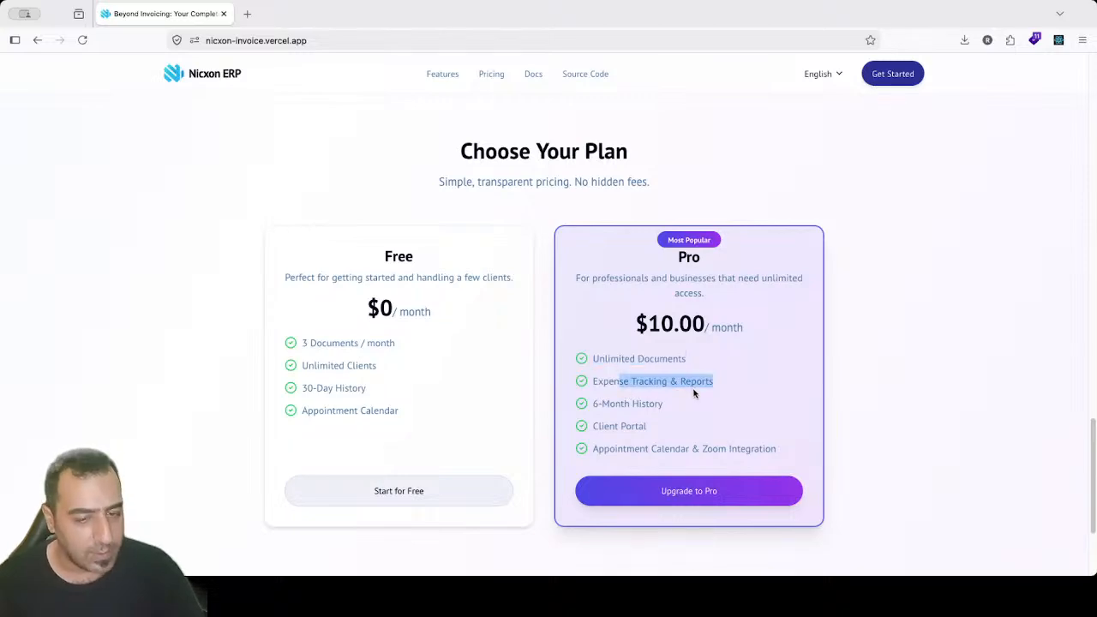
pyautogui.click(694, 392)
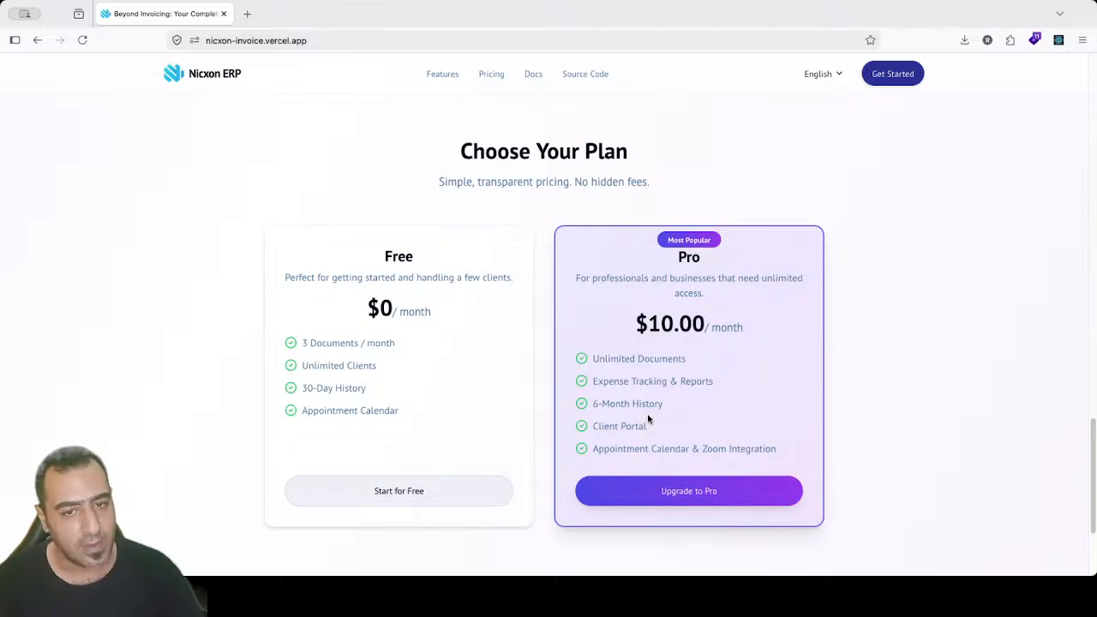
pyautogui.moveTo(598, 403); pyautogui.dragTo(662, 407)
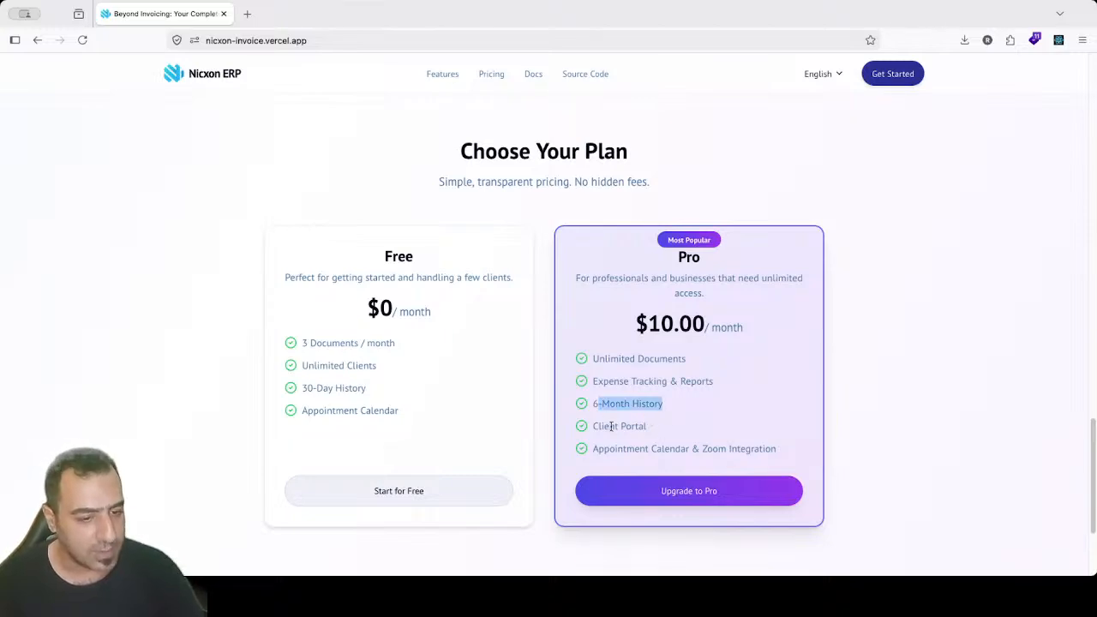
pyautogui.moveTo(604, 426); pyautogui.dragTo(671, 435)
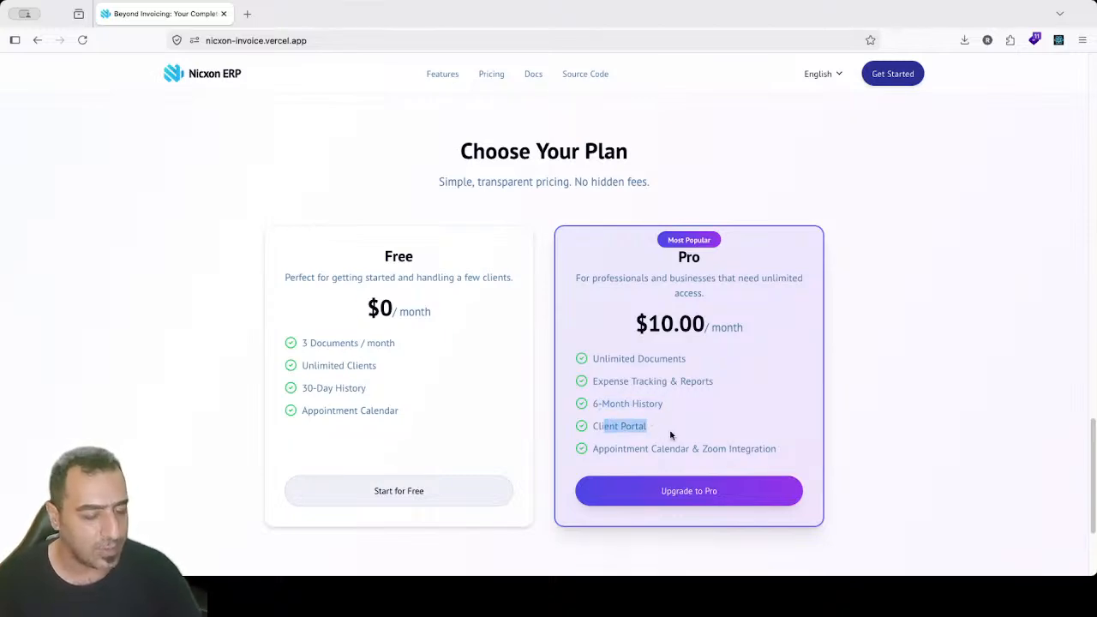
pyautogui.moveTo(614, 443); pyautogui.dragTo(766, 456)
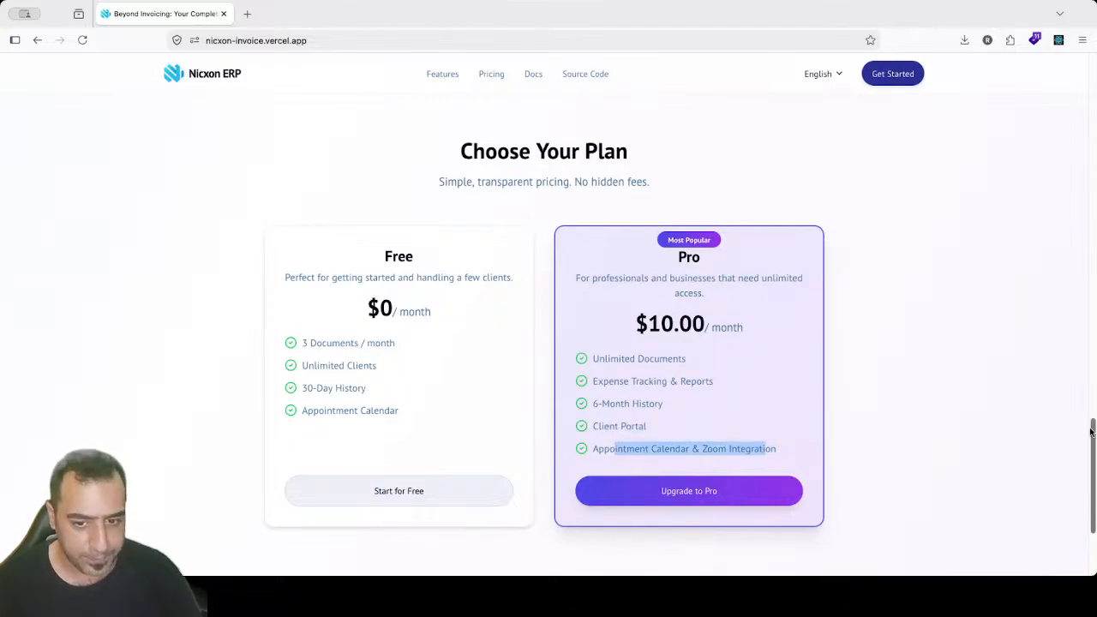
pyautogui.moveTo(1090, 427)
pyautogui.mouseDown()
pyautogui.moveTo(1091, 478)
pyautogui.moveTo(1081, 438)
pyautogui.mouseUp()
pyautogui.scroll(-3, 1081, 443)
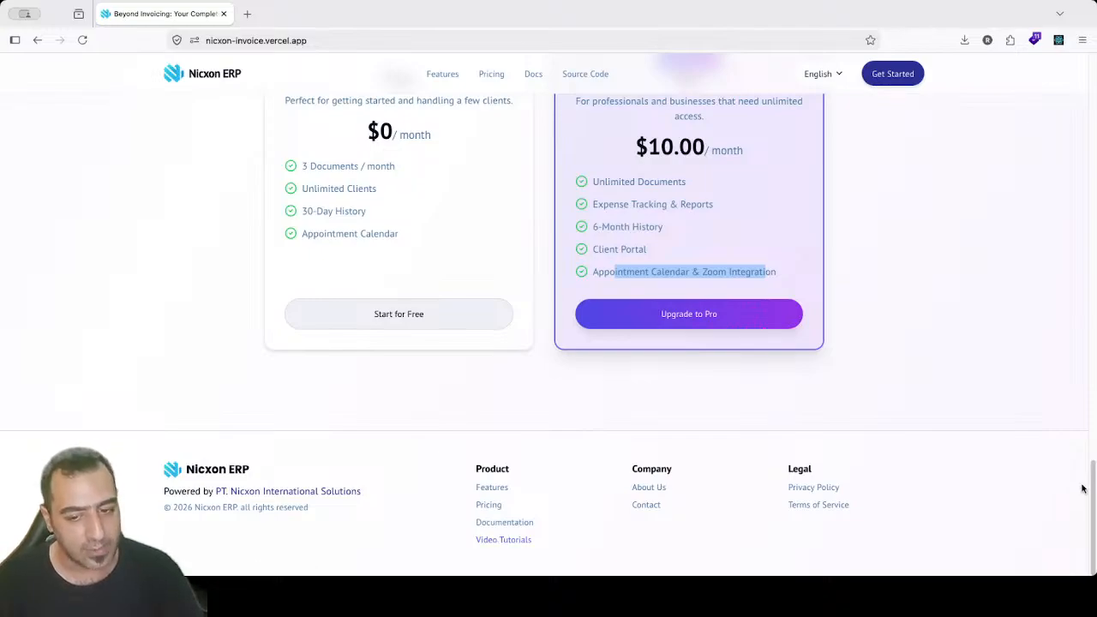
pyautogui.moveTo(1092, 479); pyautogui.dragTo(1091, 75)
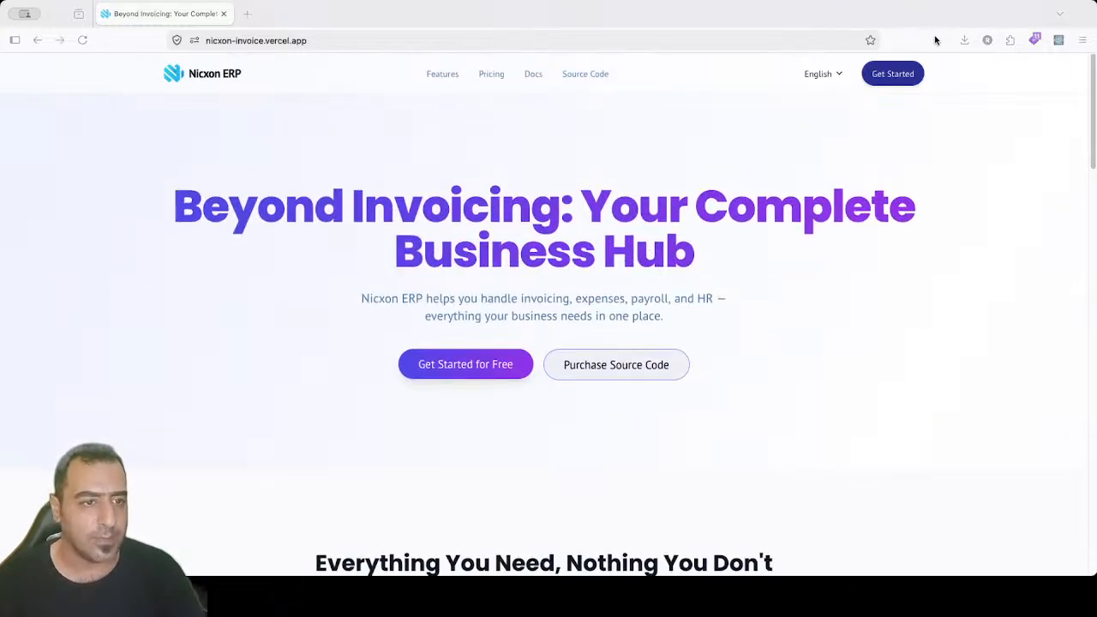
# Step: Go to Docs to show the Getting Started install and setup guide
pyautogui.click(530, 80)
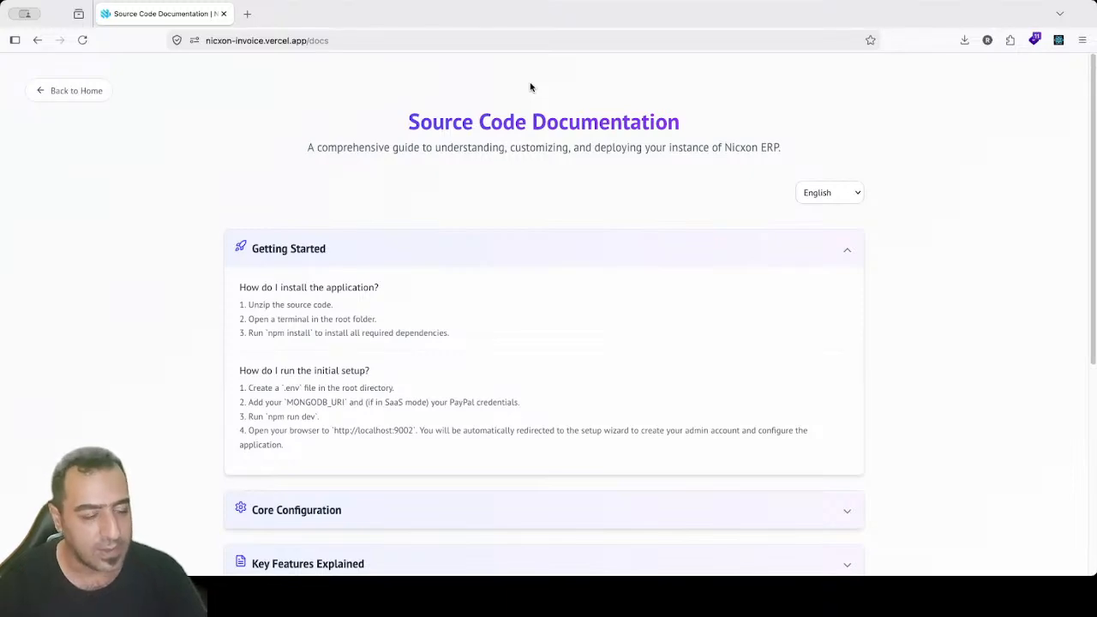
# Step: Highlight the installation and initial setup steps in the Getting Started guide
pyautogui.click(1001, 27)
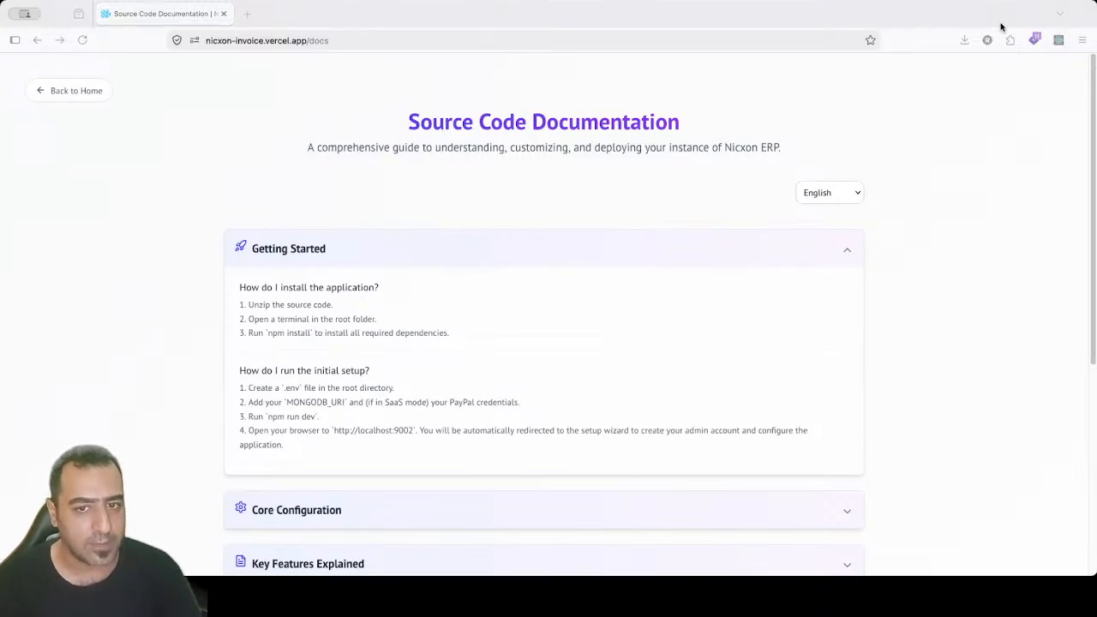
pyautogui.click(1092, 82)
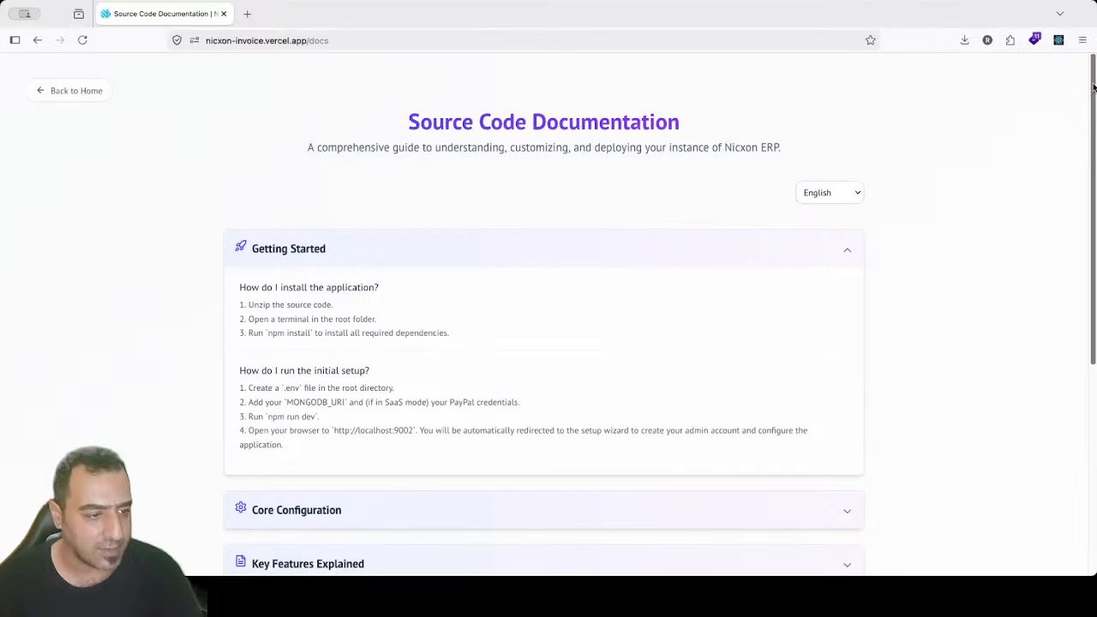
pyautogui.scroll(-3, 549, 271)
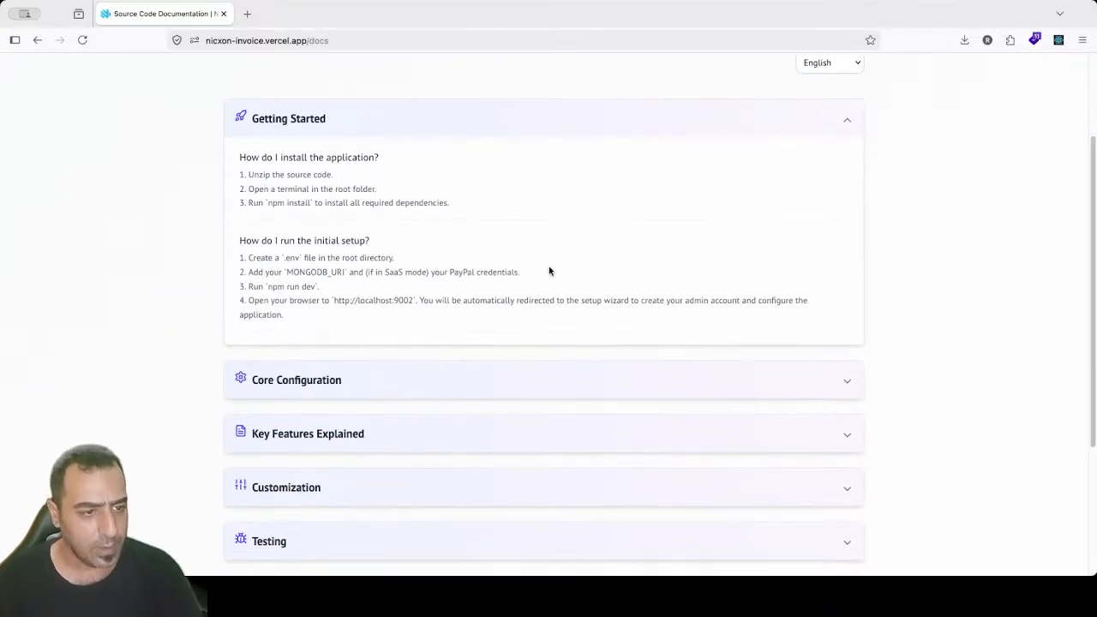
pyautogui.moveTo(240, 170); pyautogui.dragTo(491, 296)
pyautogui.click(492, 297)
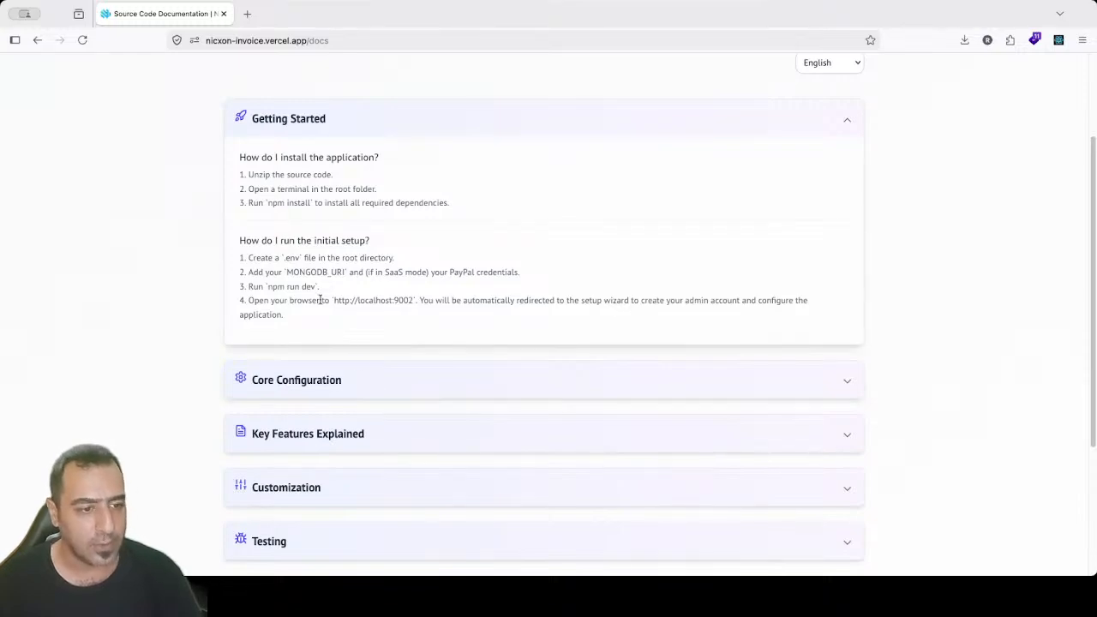
pyautogui.moveTo(345, 272); pyautogui.dragTo(497, 273)
# Step: Expand Core Configuration (mode, PayPal, Zoom, SMTP) and the Key Features Explained cards
pyautogui.click(397, 371)
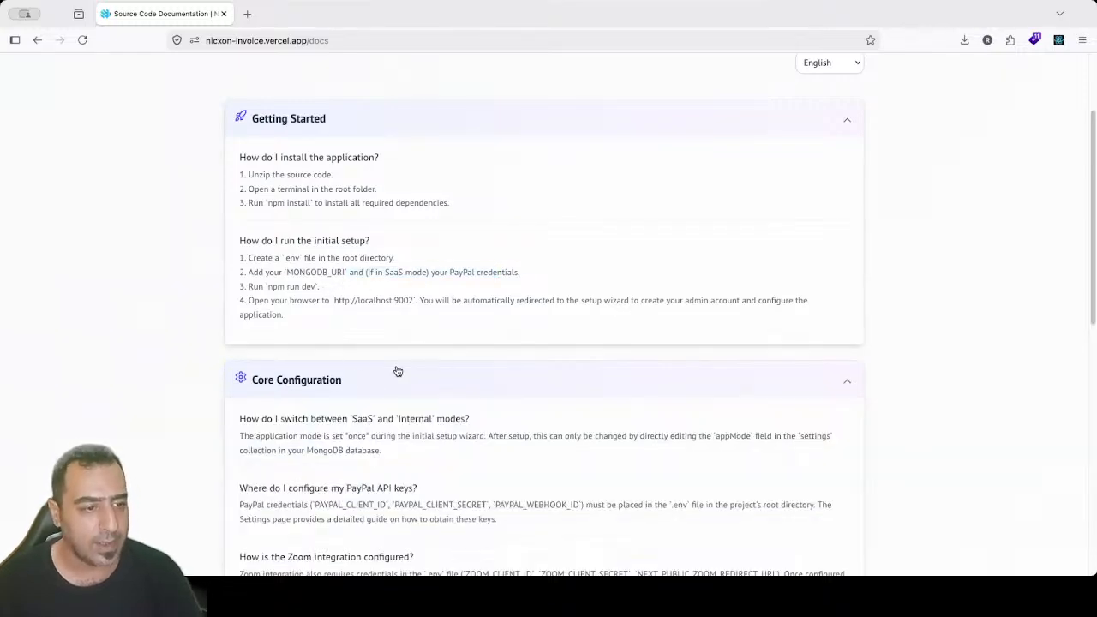
pyautogui.moveTo(1091, 183); pyautogui.dragTo(1091, 331)
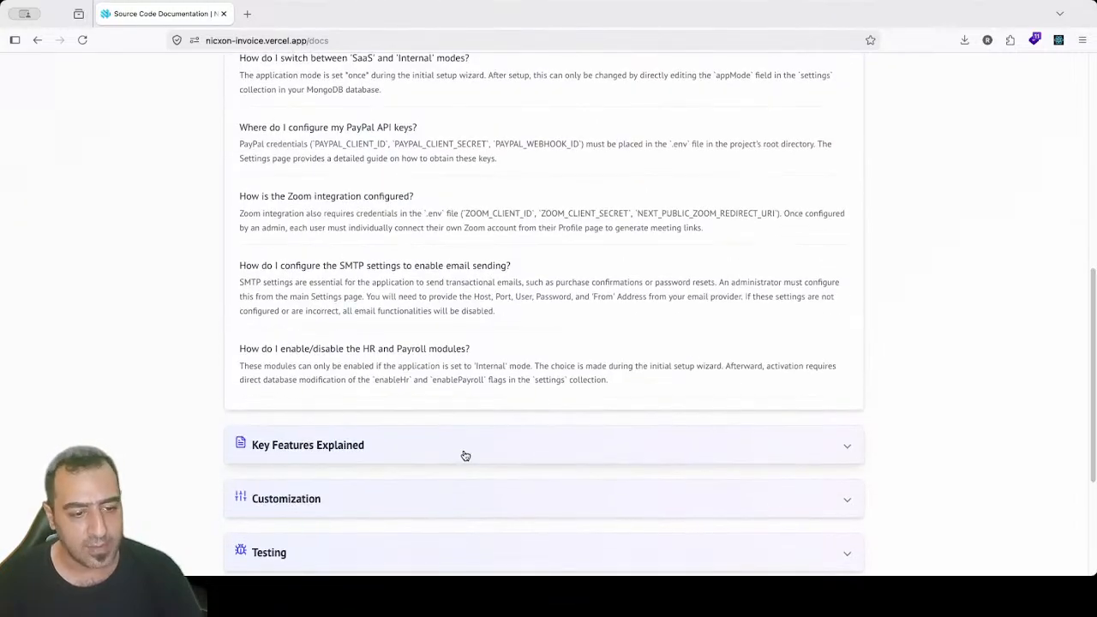
pyautogui.click(465, 456)
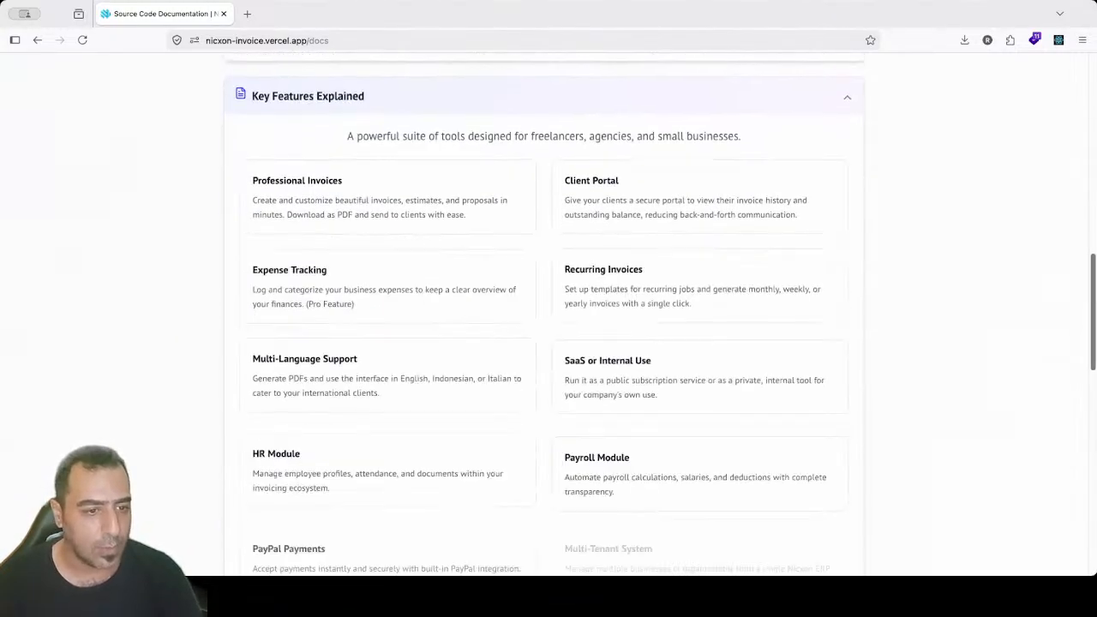
# Step: Scroll through the Key Features cards and expand Testing to show the Playwright test suite
pyautogui.moveTo(347, 120); pyautogui.dragTo(735, 131)
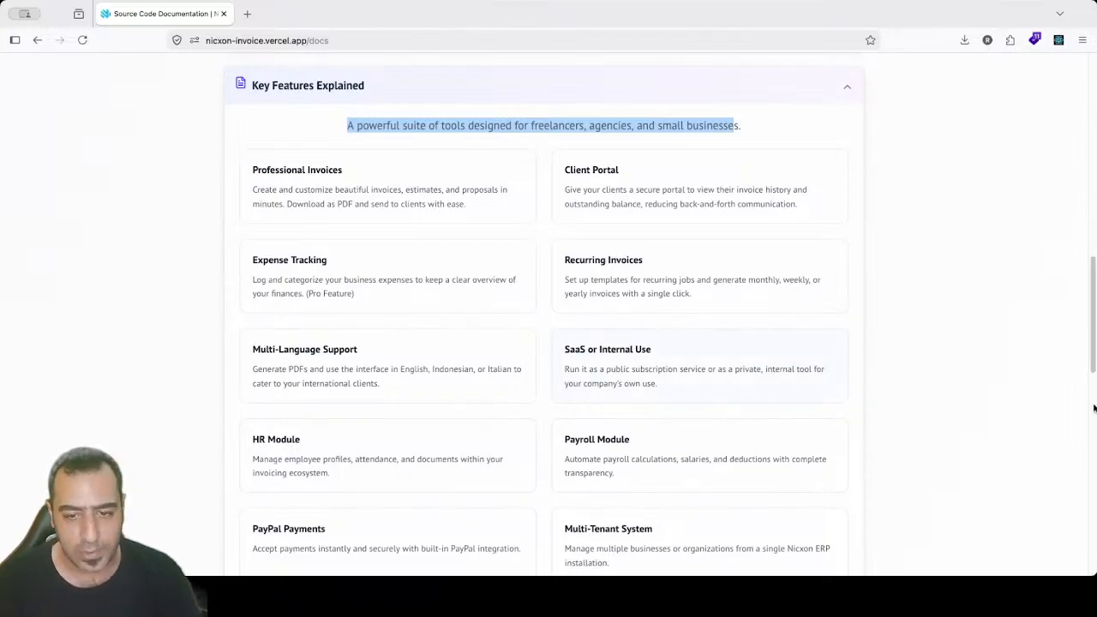
pyautogui.scroll(-4, 1093, 297)
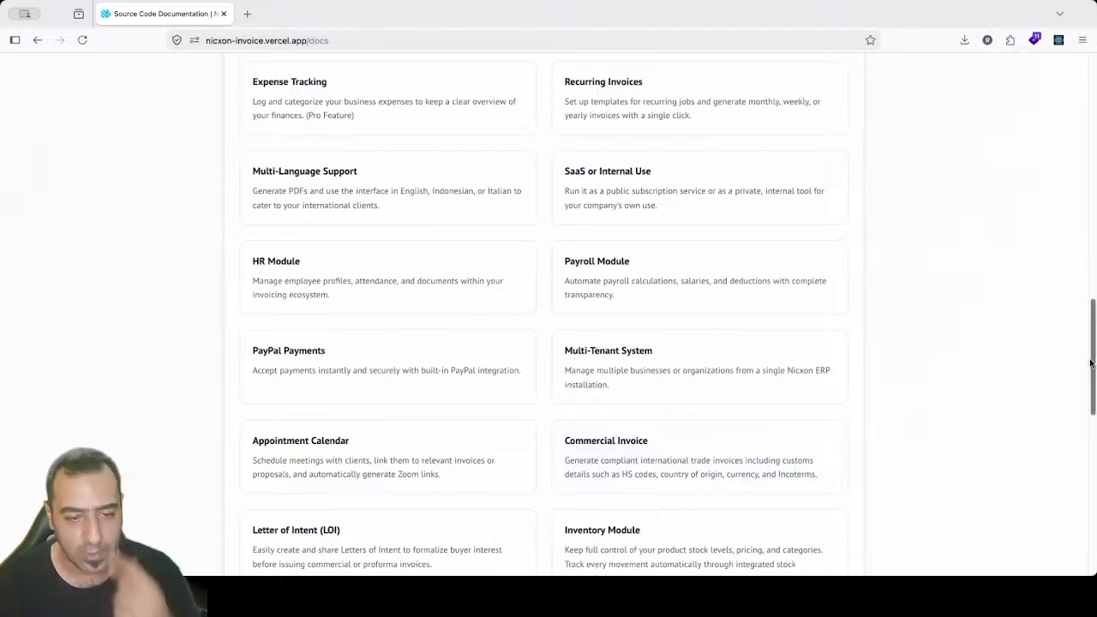
pyautogui.moveTo(1092, 368); pyautogui.dragTo(1094, 393)
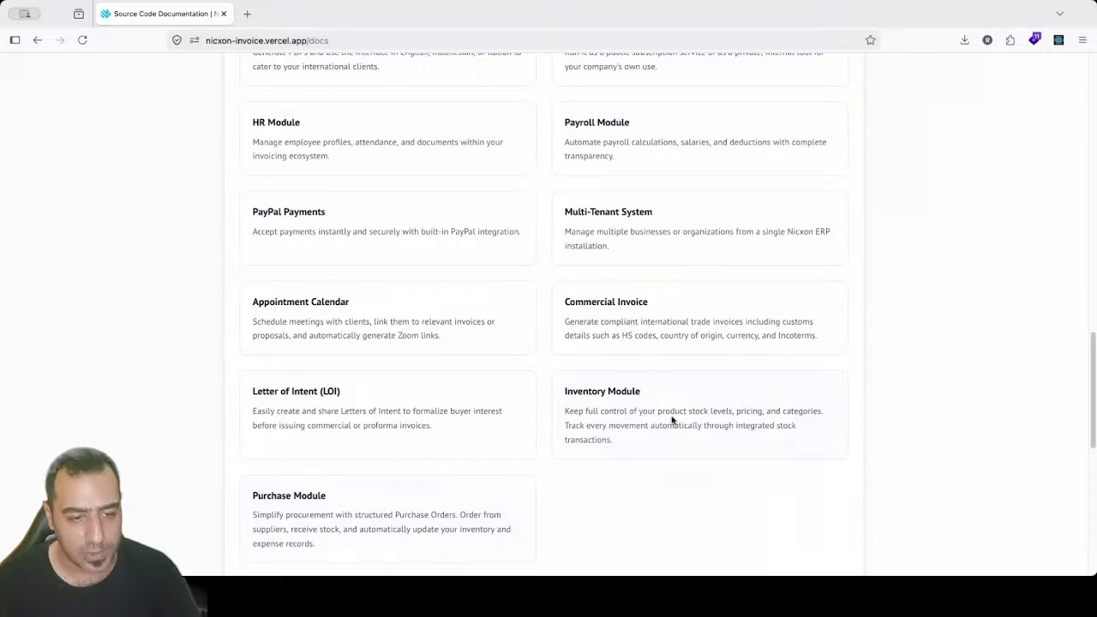
pyautogui.moveTo(1091, 354); pyautogui.dragTo(1091, 413)
pyautogui.scroll(-5, 548, 309)
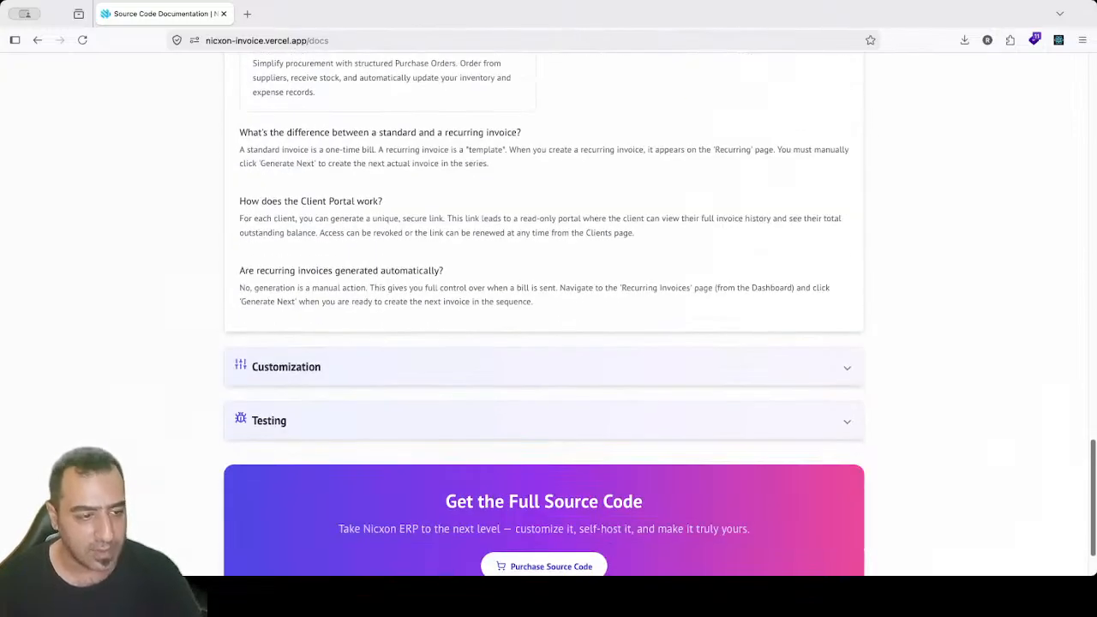
pyautogui.click(380, 420)
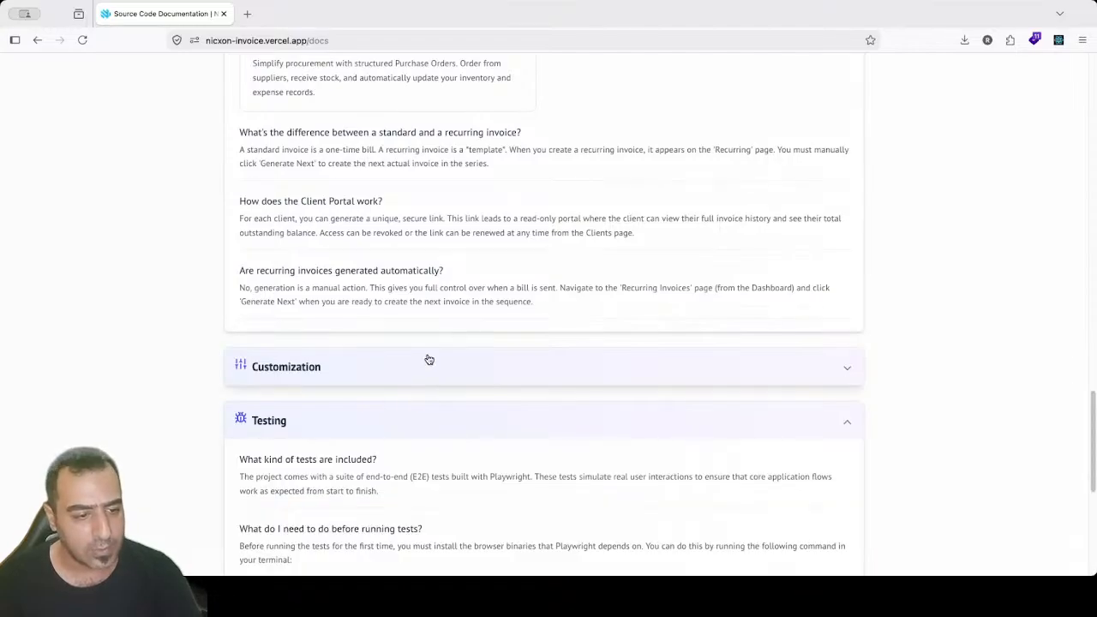
# Step: Expand Customization, then return home and open the Get Started registration page
pyautogui.click(429, 359)
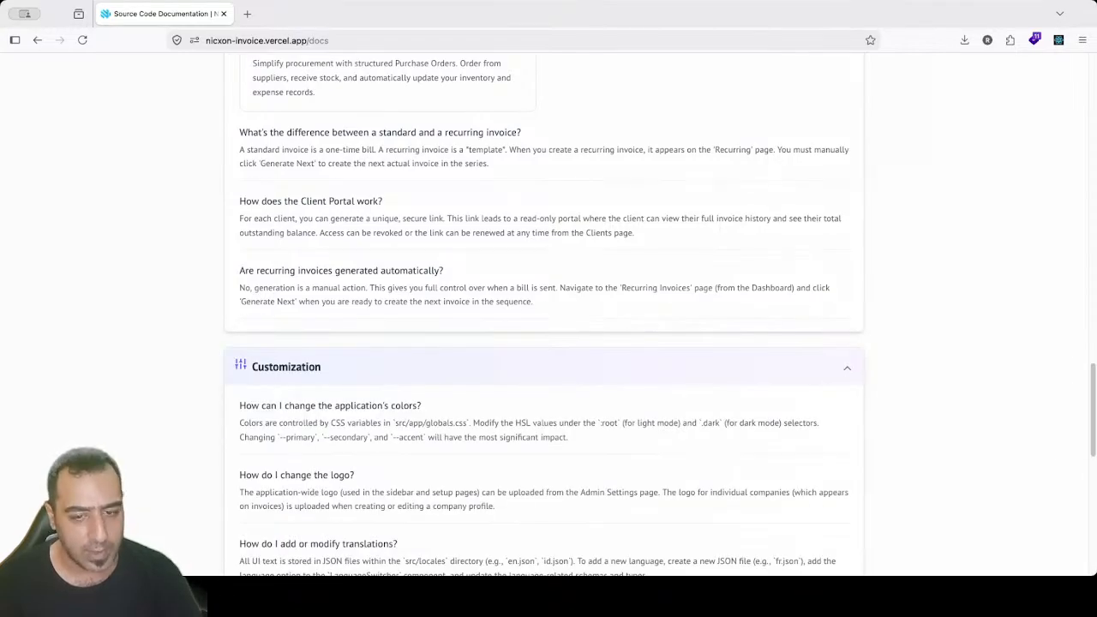
pyautogui.scroll(-3, 1094, 324)
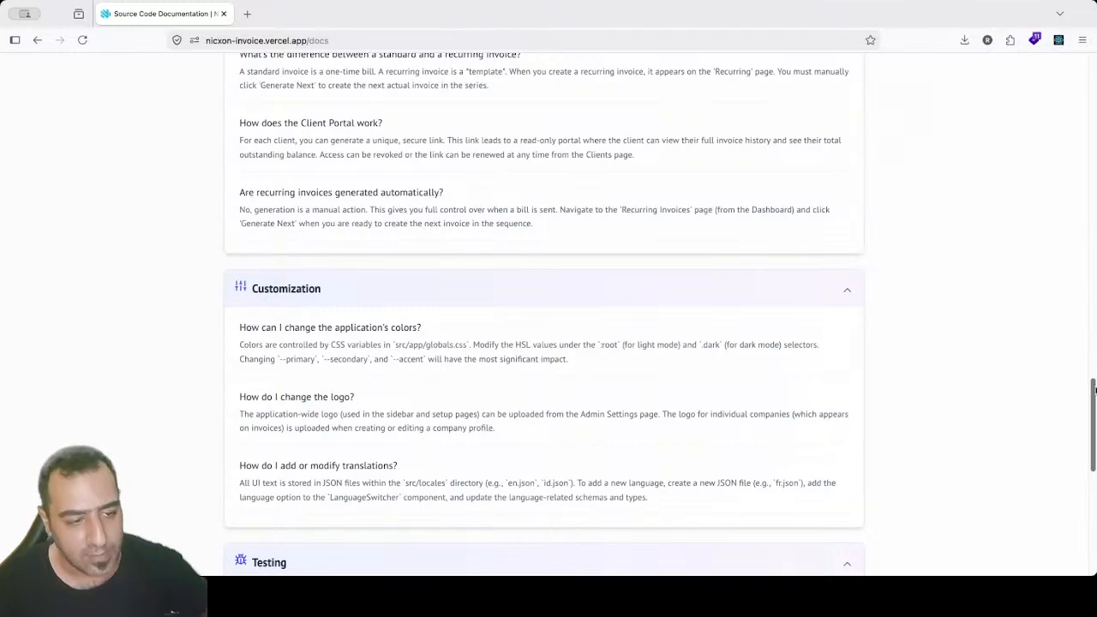
pyautogui.scroll(5, 1095, 324)
pyautogui.scroll(15, 1095, 323)
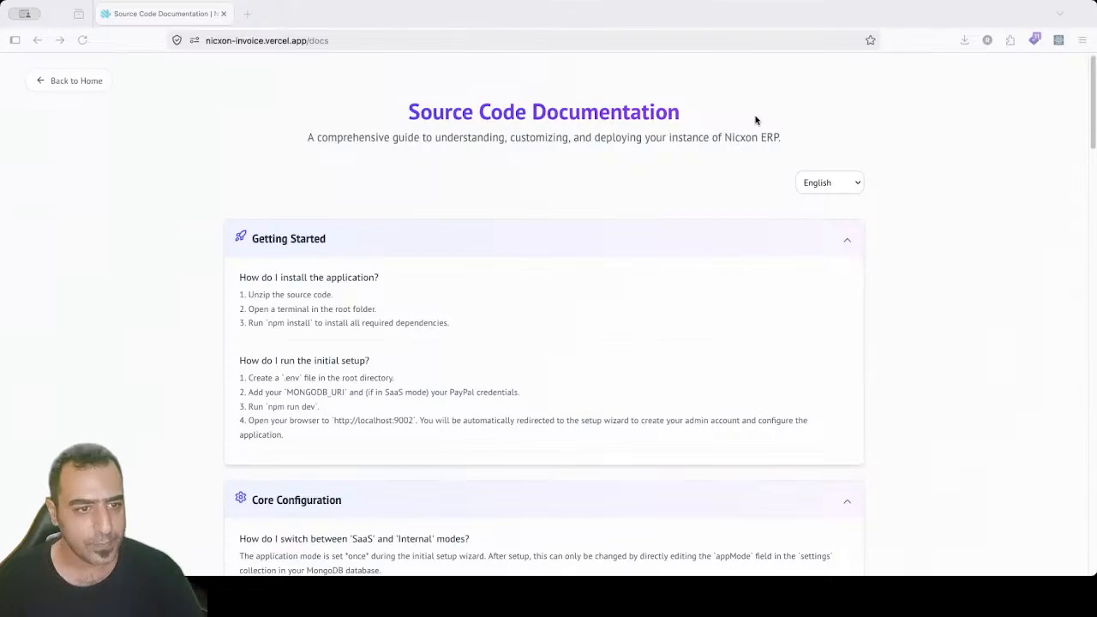
pyautogui.click(66, 83)
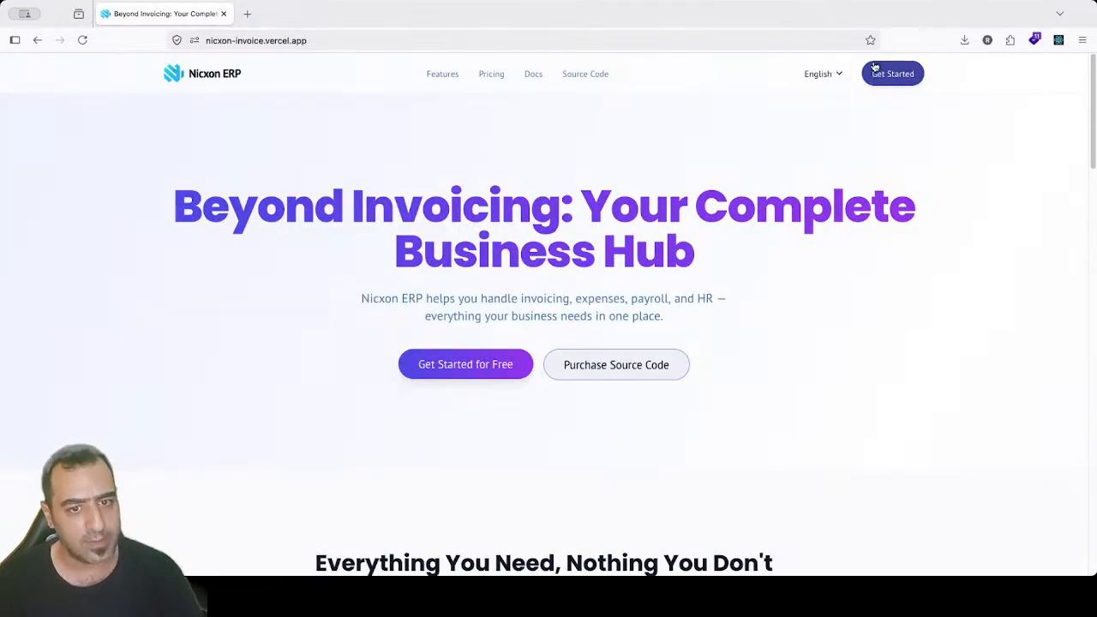
pyautogui.click(880, 78)
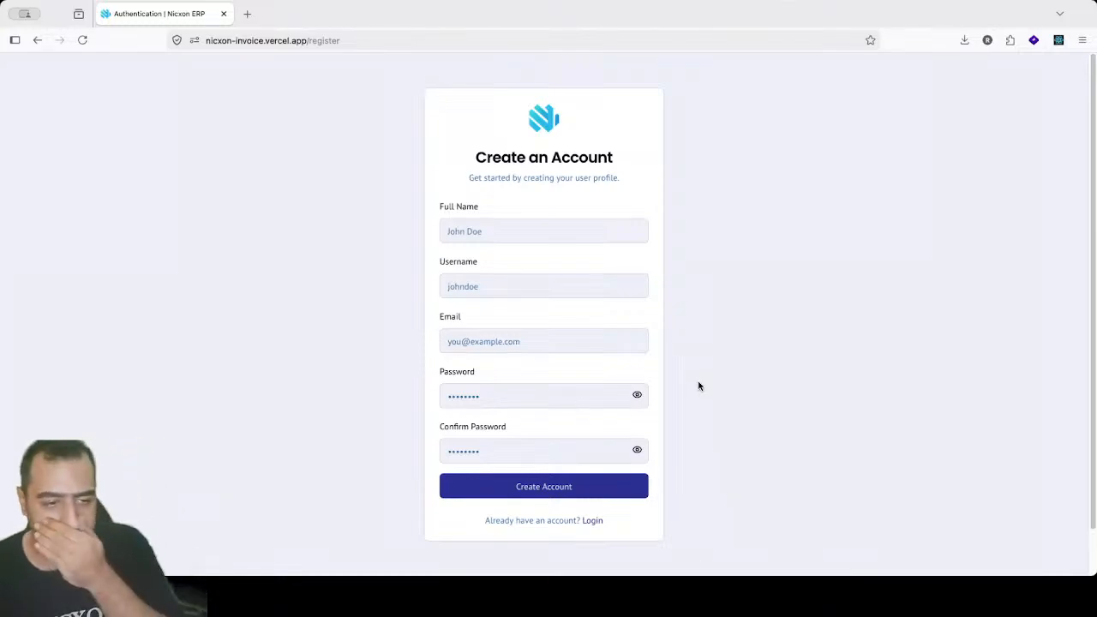
# Step: Enter the full name and a username in the Create an Account form
pyautogui.click(508, 233)
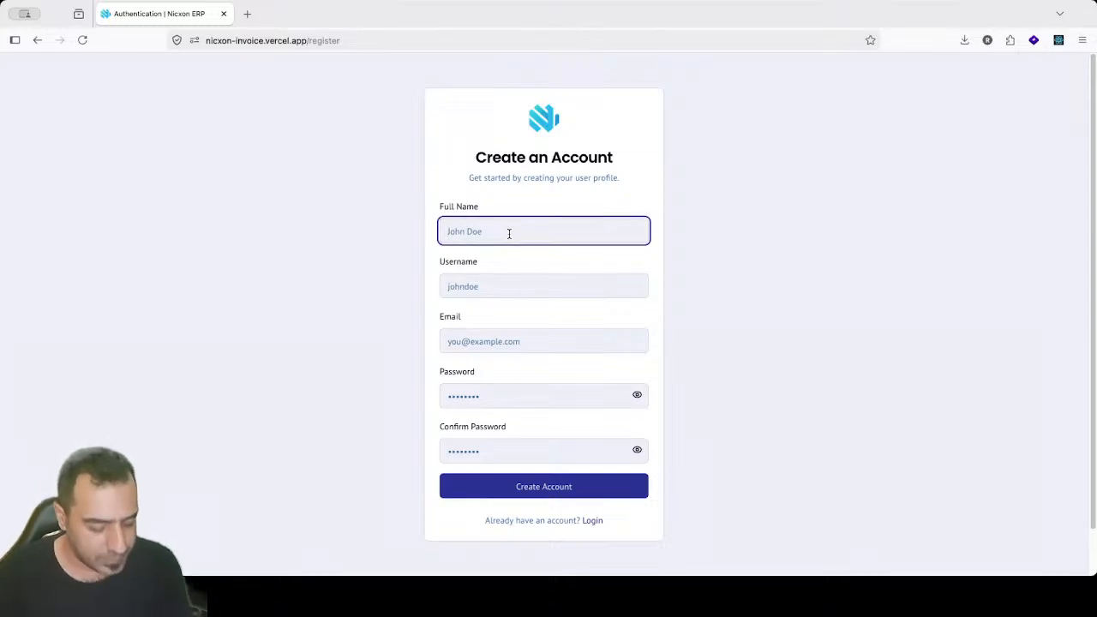
pyautogui.write('Robert')
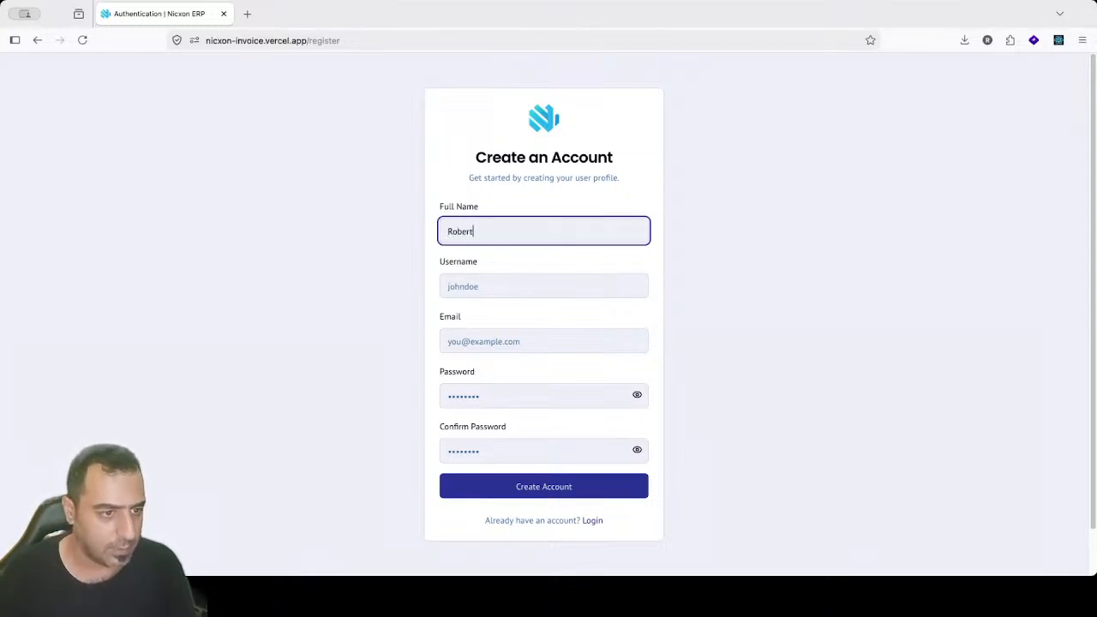
pyautogui.press('Tab')
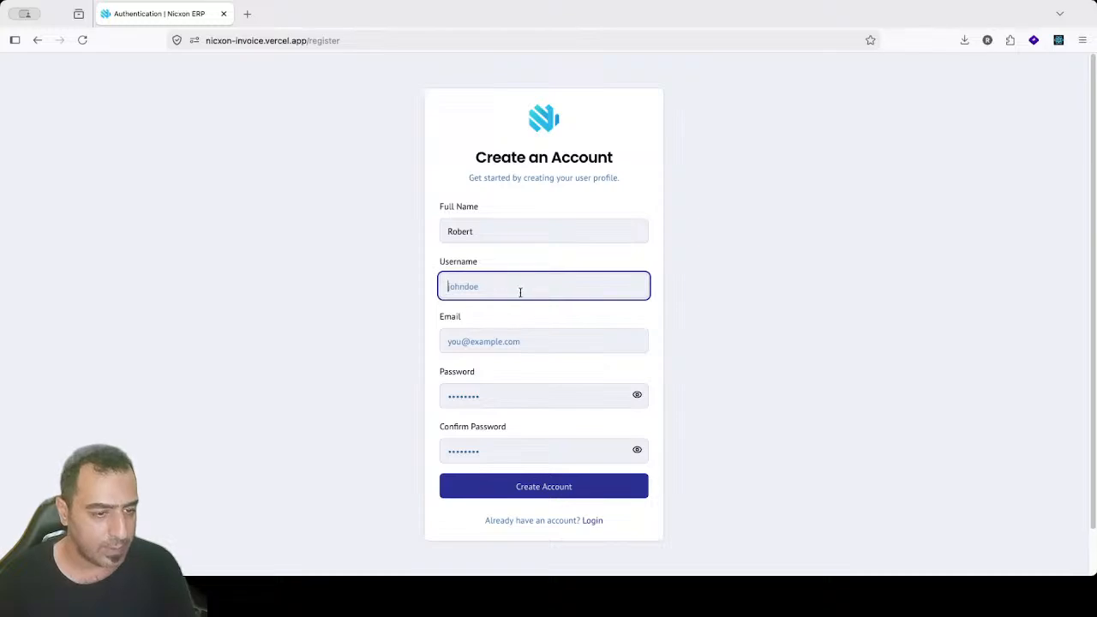
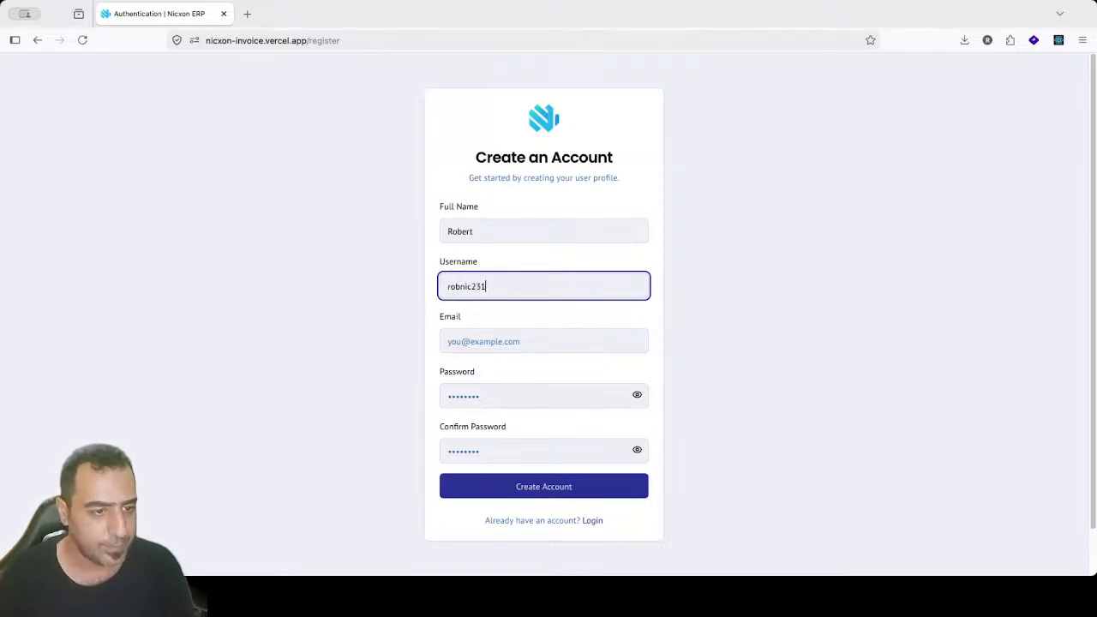
# Step: Enter an e-mail address and fill both password fields with a browser-generated password
pyautogui.click(502, 340)
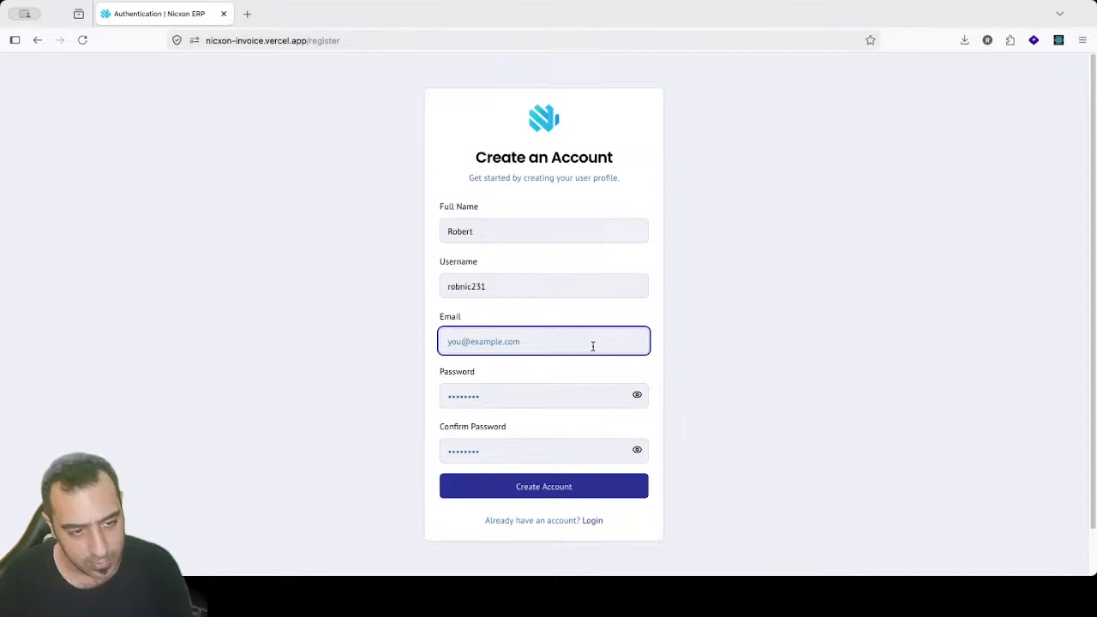
pyautogui.write('hfrewhg')
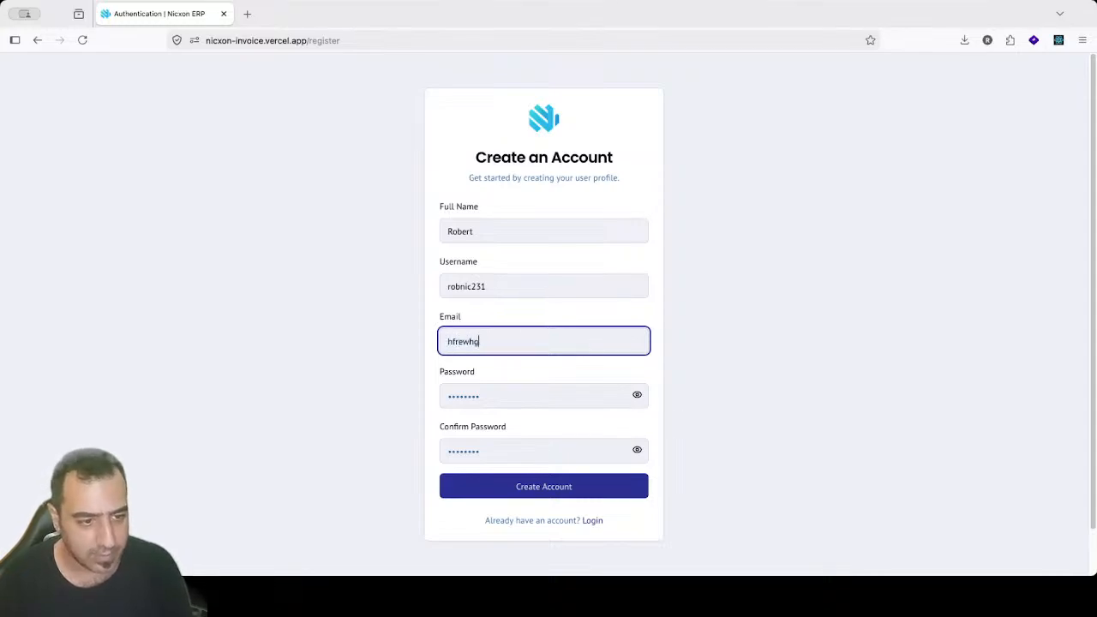
pyautogui.write('@jhrwt.rge')
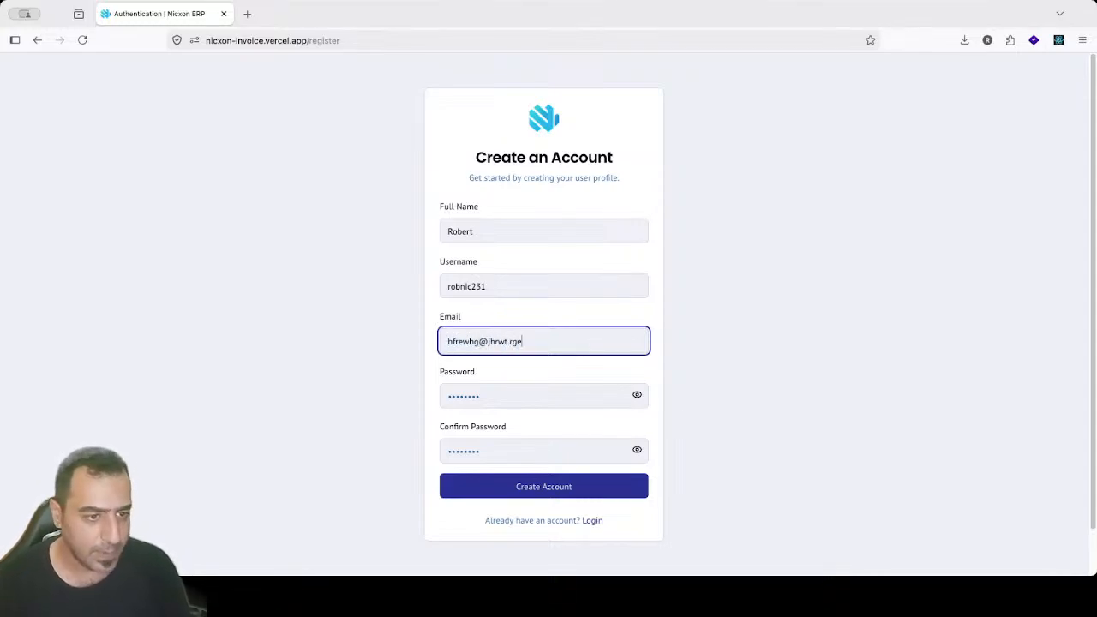
pyautogui.click(508, 387)
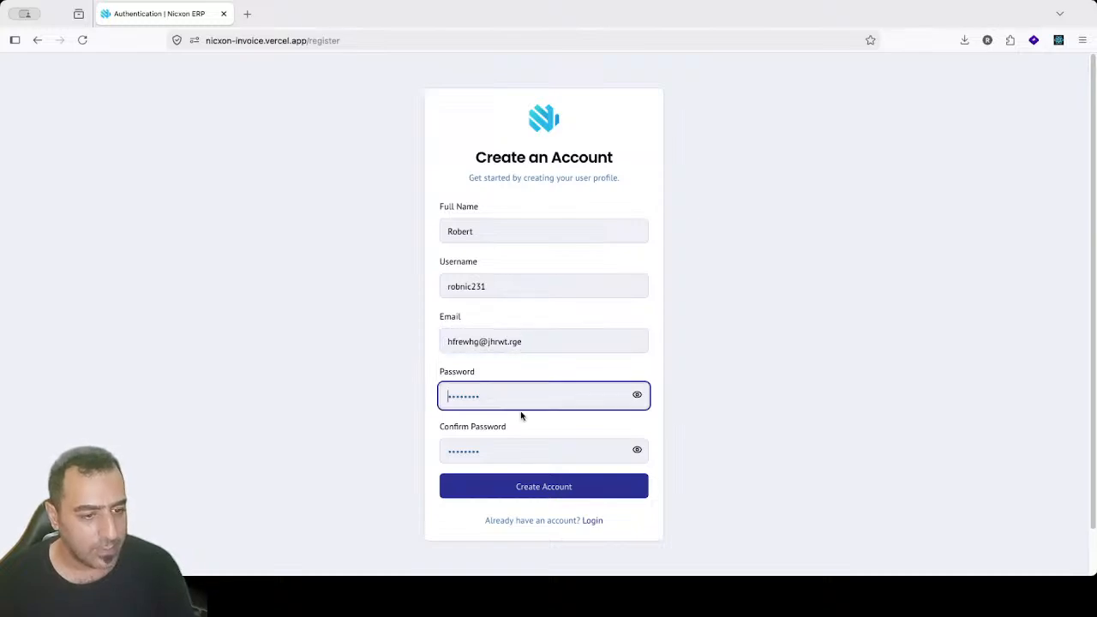
pyautogui.click(503, 492)
pyautogui.moveTo(518, 384); pyautogui.dragTo(430, 382)
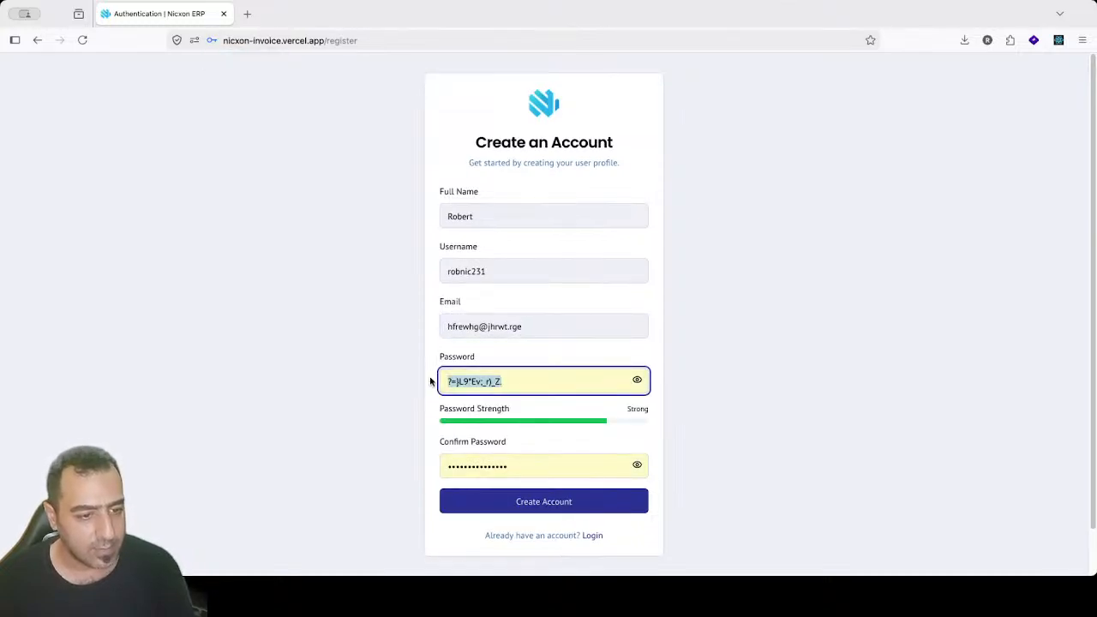
pyautogui.press('super+x')
pyautogui.press('super+v')
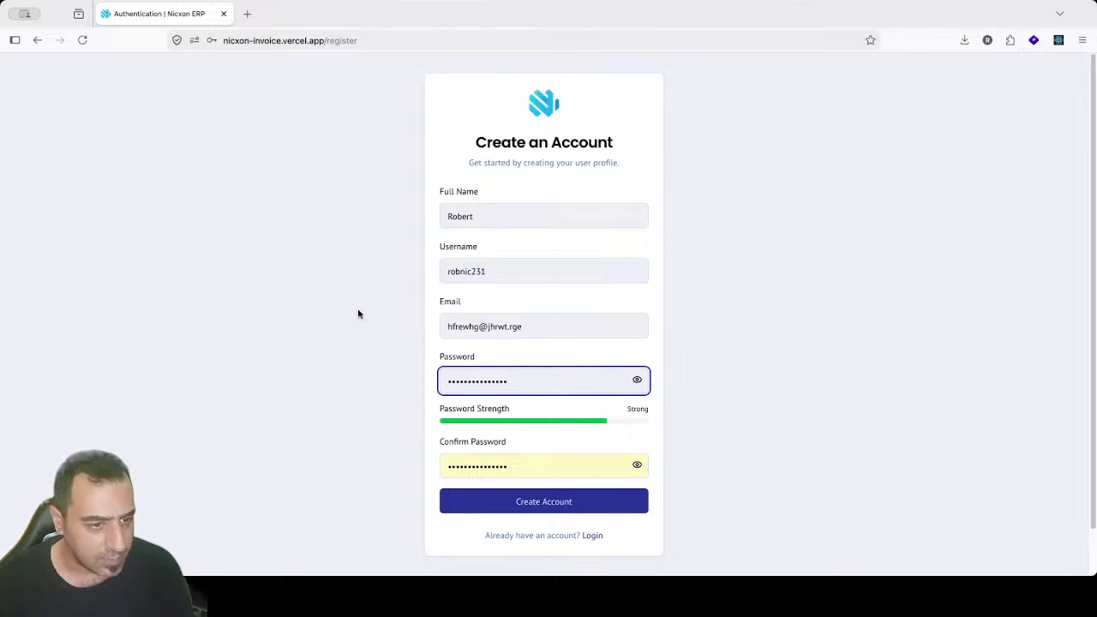
# Step: Correct the e-mail address, submit the registration and update the browser's saved password
pyautogui.click(494, 319)
pyautogui.doubleClick(454, 326)
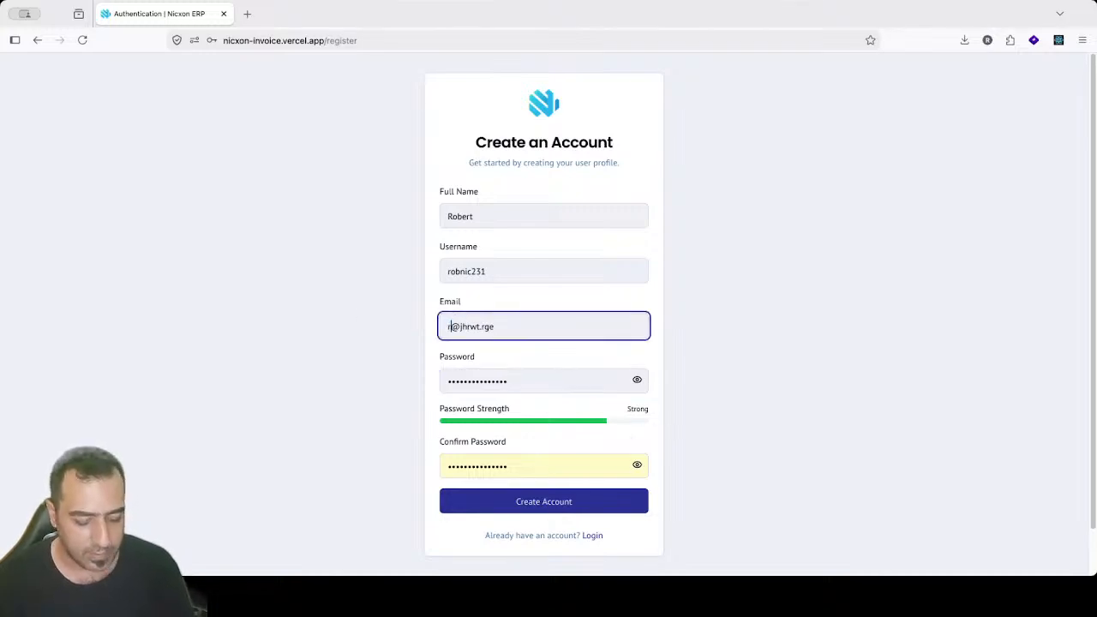
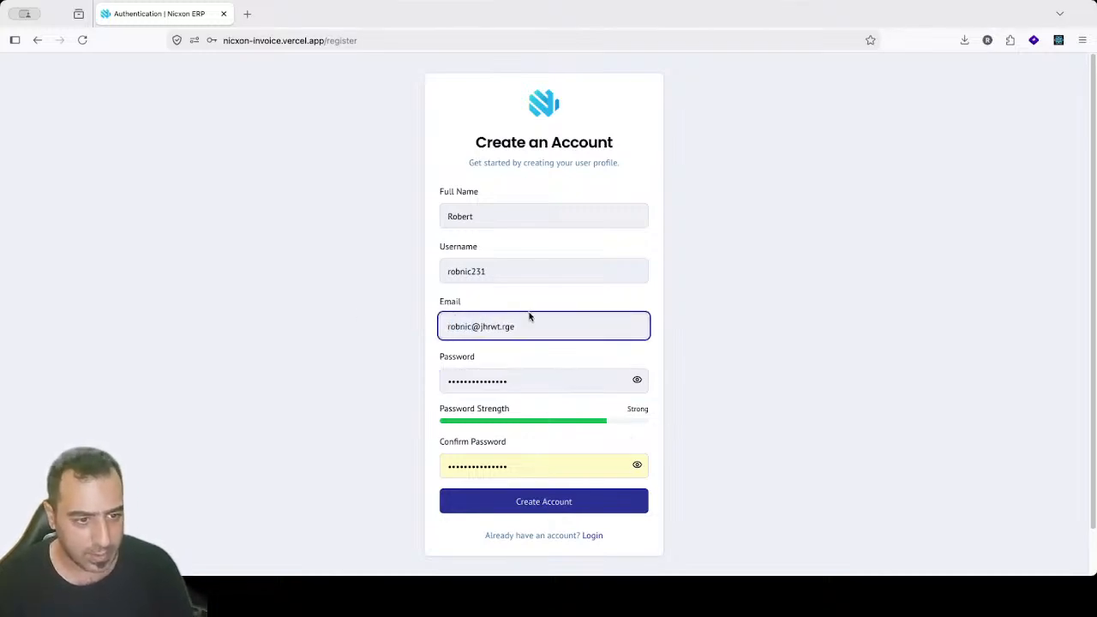
pyautogui.moveTo(480, 327); pyautogui.dragTo(525, 331)
pyautogui.write('t')
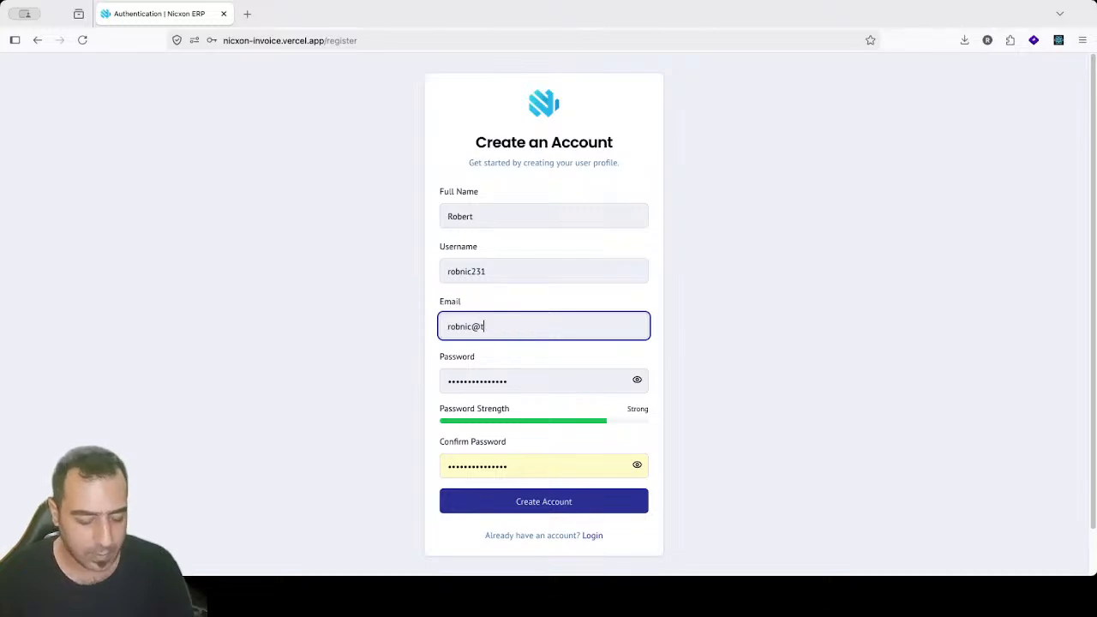
pyautogui.write('ext.comn')
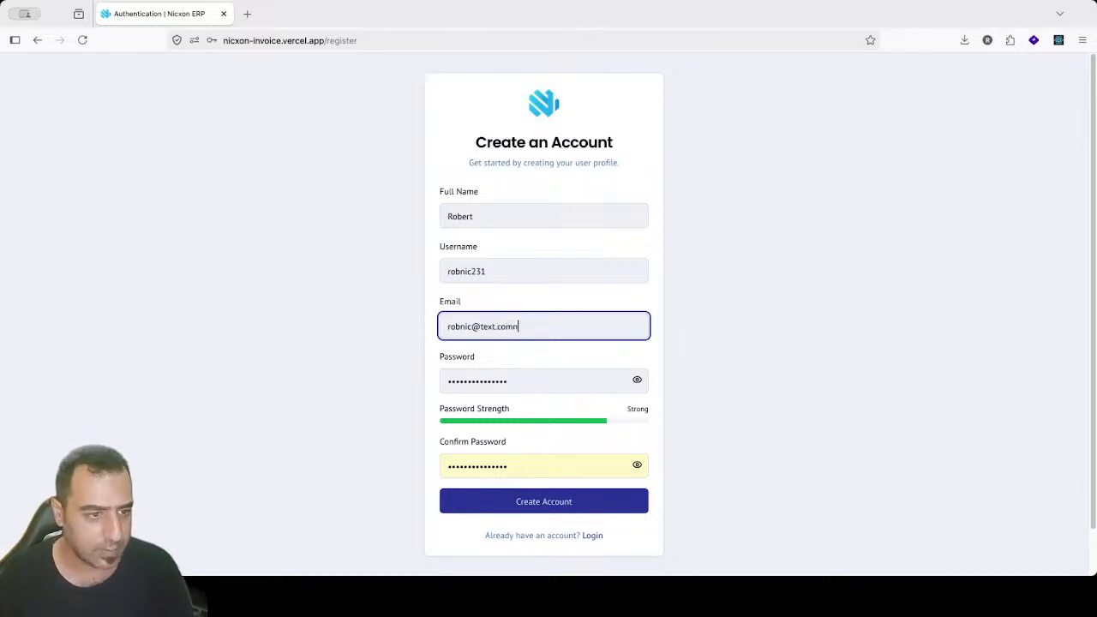
pyautogui.press('BackSpace')
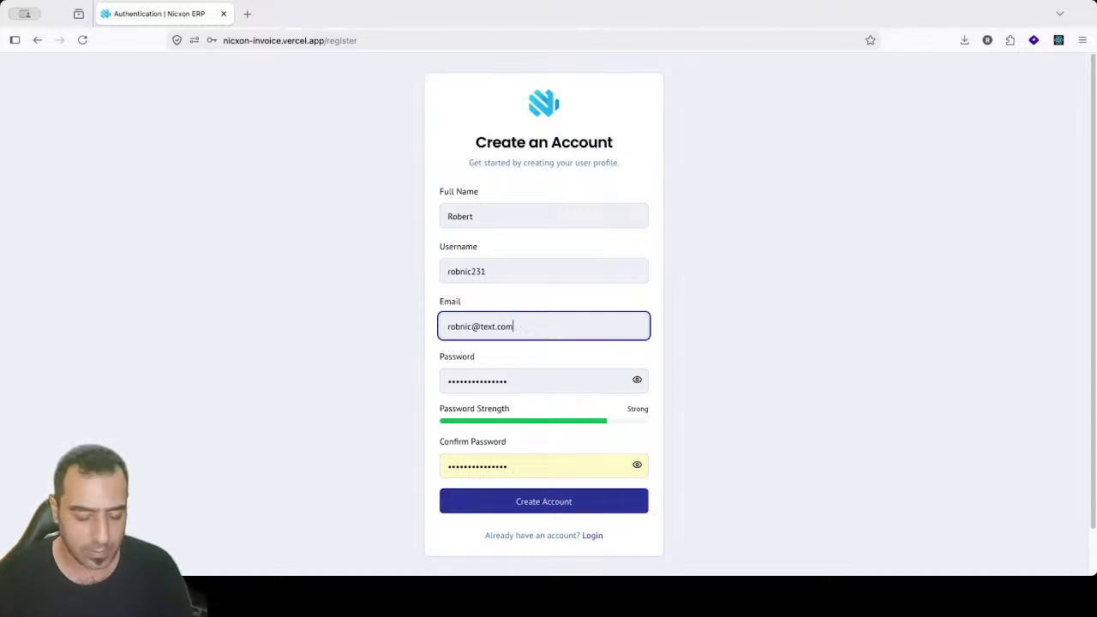
pyautogui.click(491, 501)
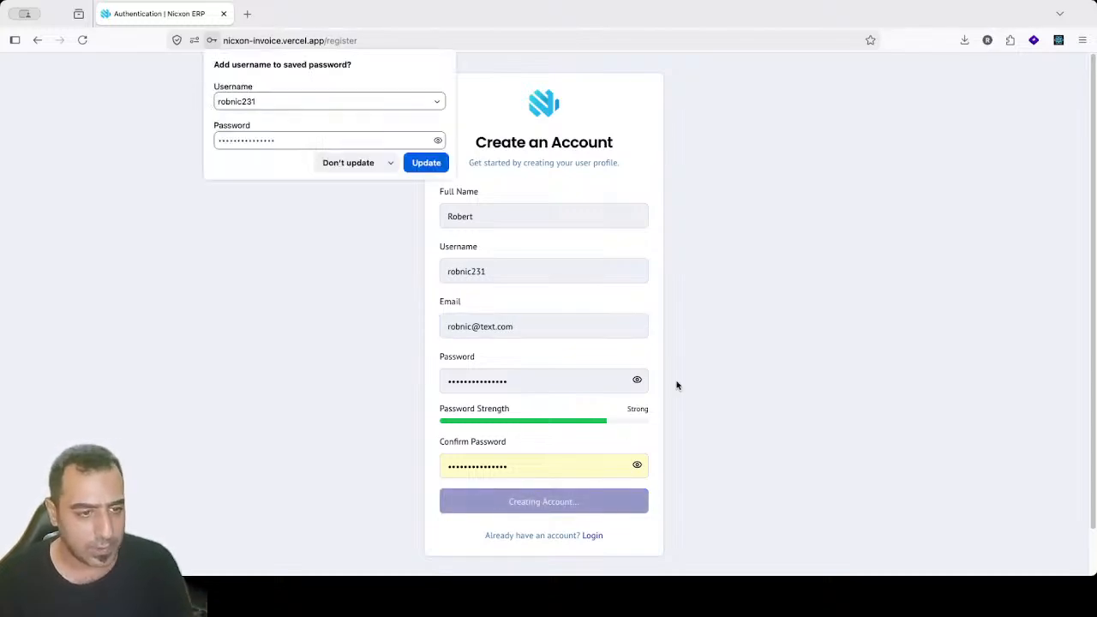
pyautogui.click(426, 166)
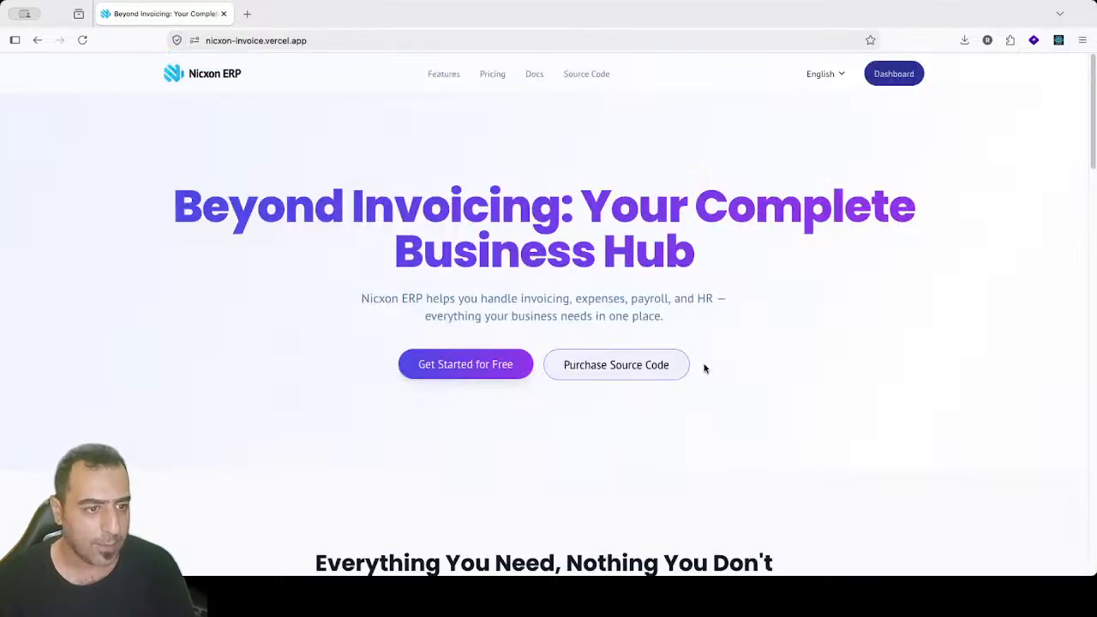
# Step: Open the Dashboard showing Free Plan Status 0 / 3 and no invoices
pyautogui.click(879, 83)
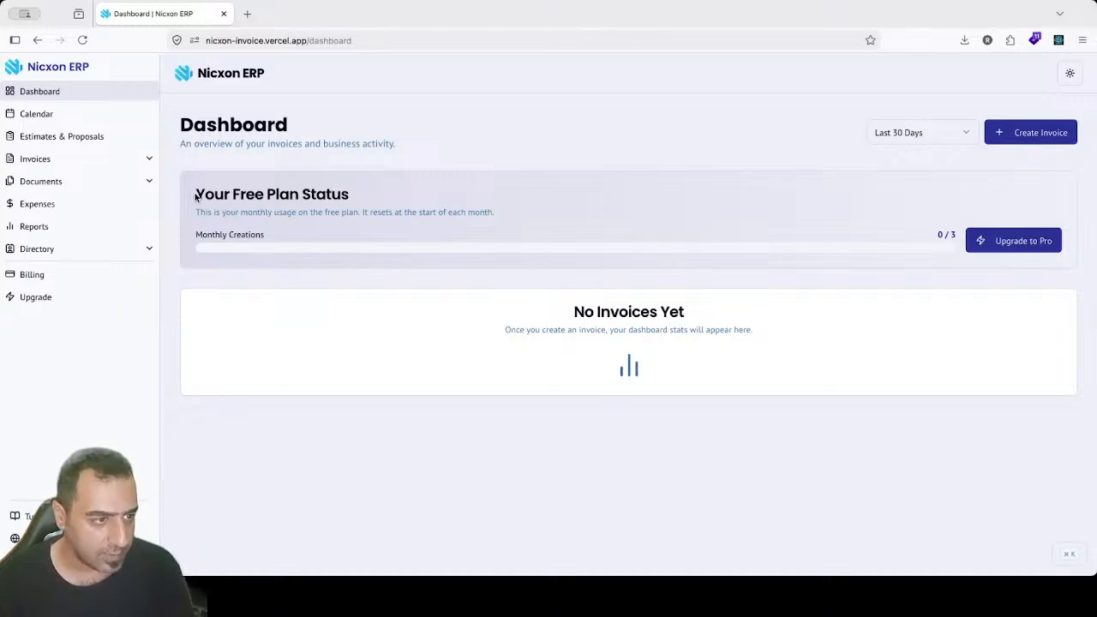
# Step: Open the sidebar Calendar showing May 2026 with no appointments
pyautogui.moveTo(195, 192)
pyautogui.mouseDown()
pyautogui.moveTo(346, 196)
pyautogui.moveTo(188, 197)
pyautogui.mouseUp()
pyautogui.click(350, 196)
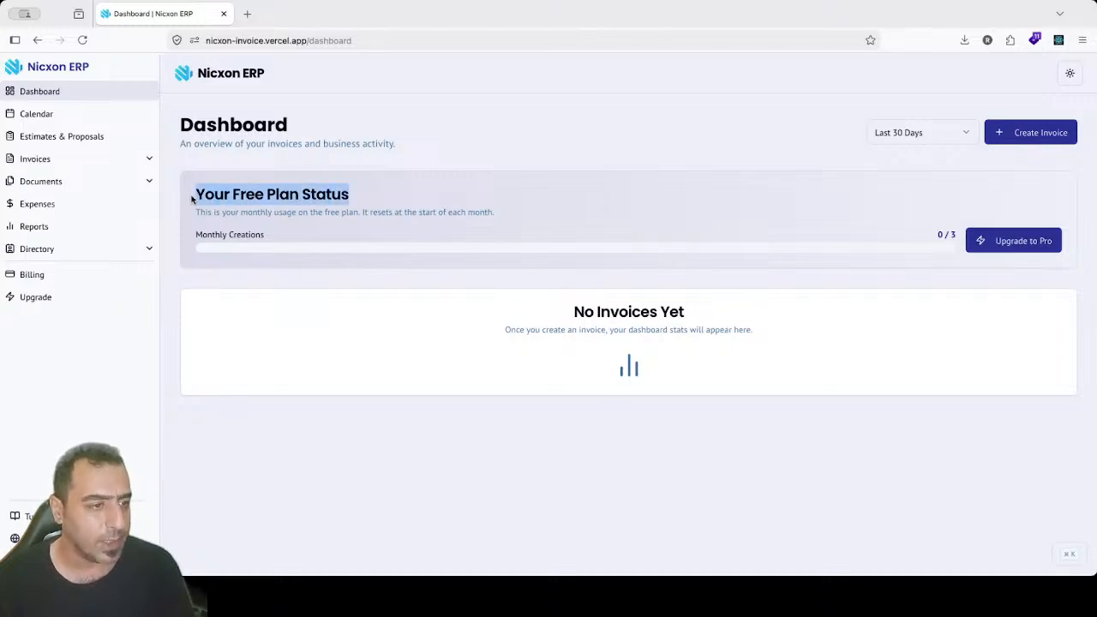
pyautogui.click(188, 192)
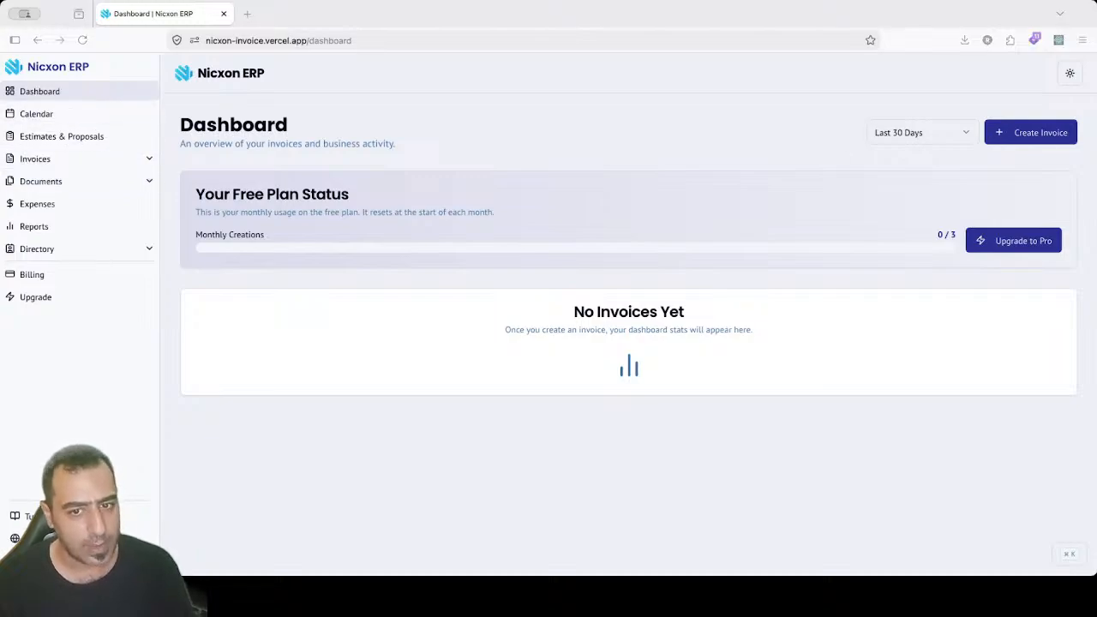
pyautogui.click(74, 112)
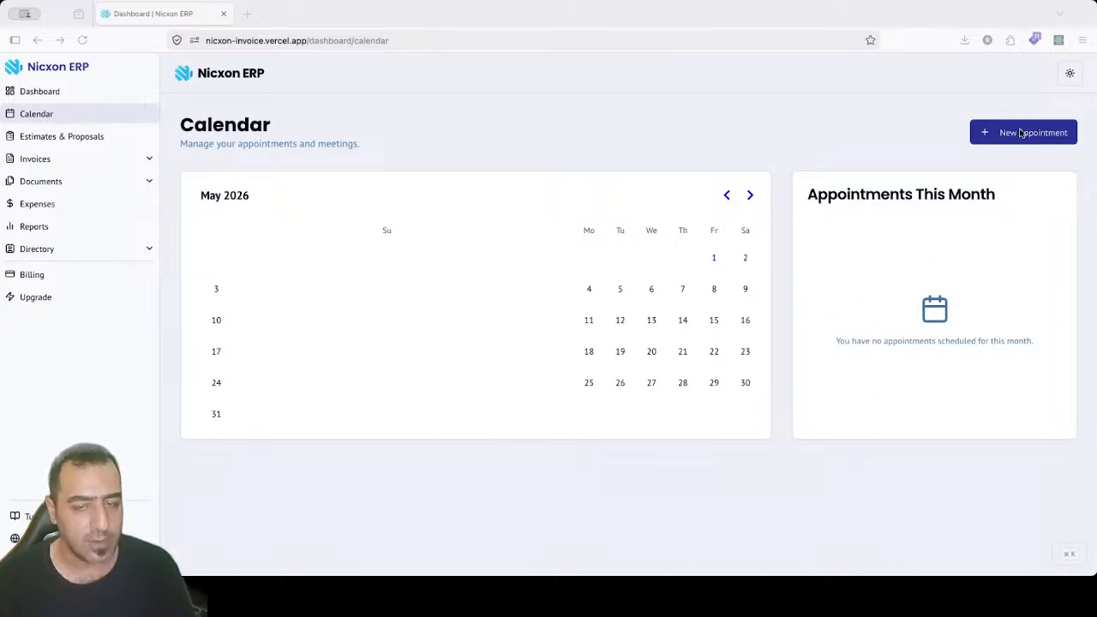
pyautogui.click(1010, 135)
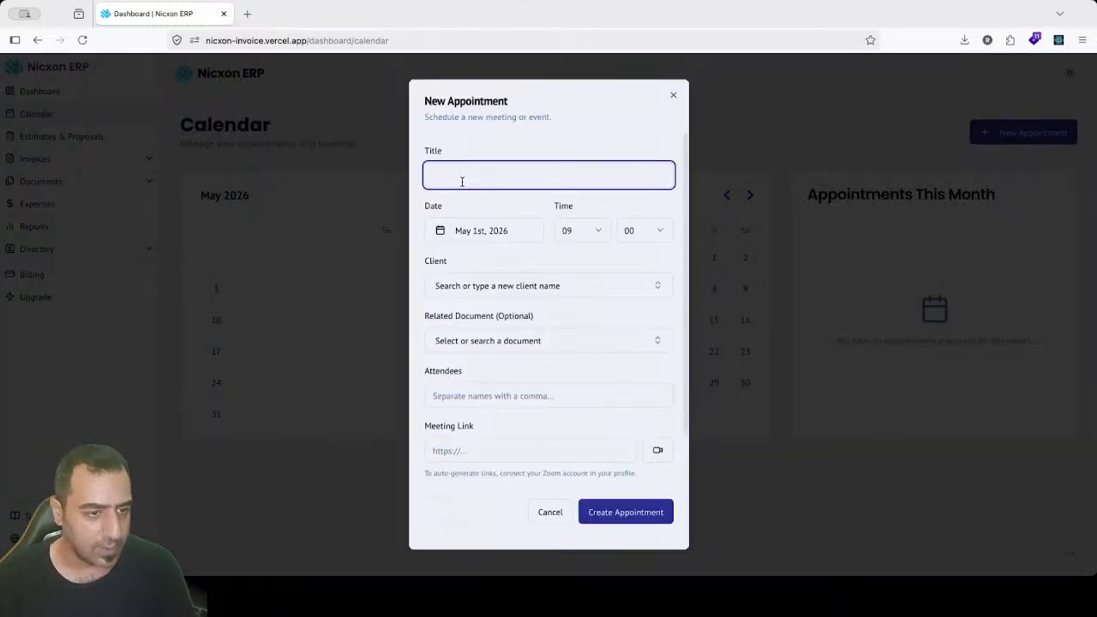
pyautogui.write('hello world')
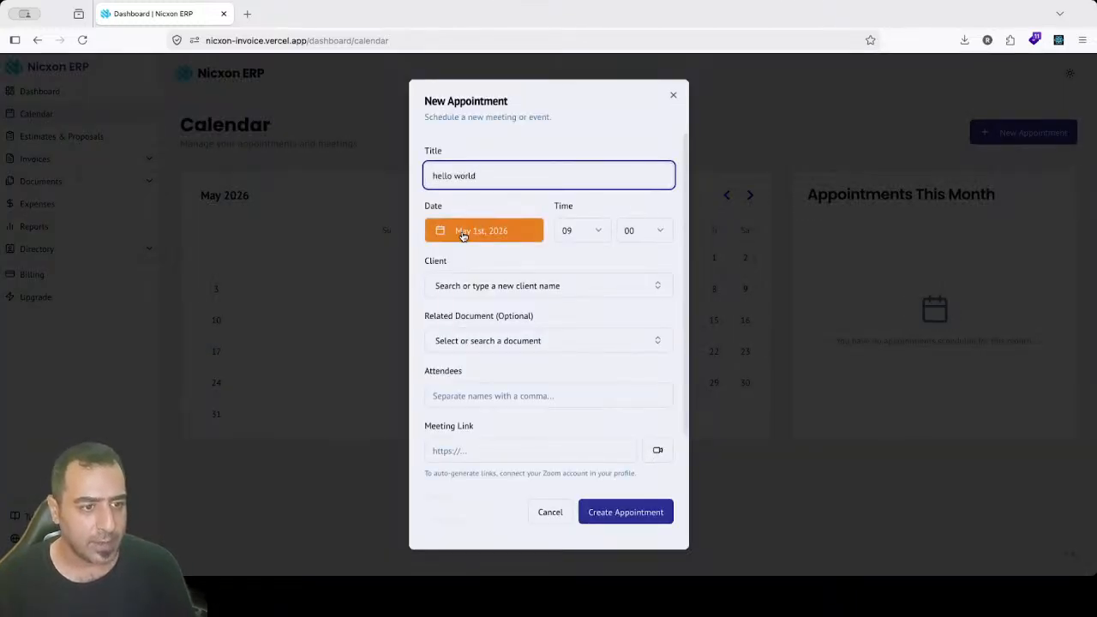
pyautogui.click(462, 235)
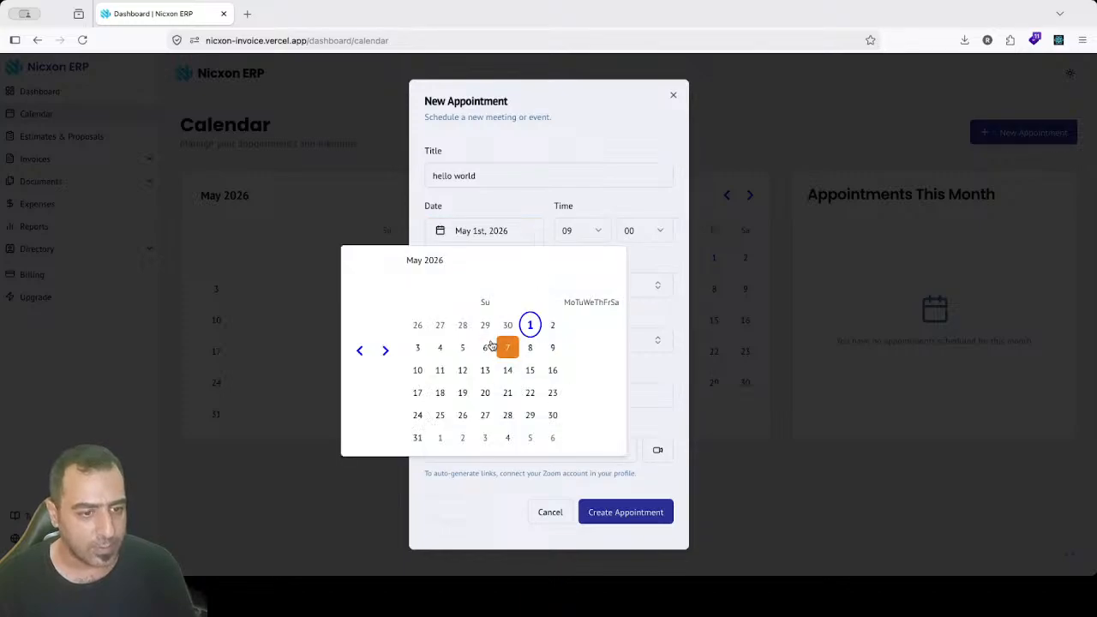
pyautogui.click(485, 347)
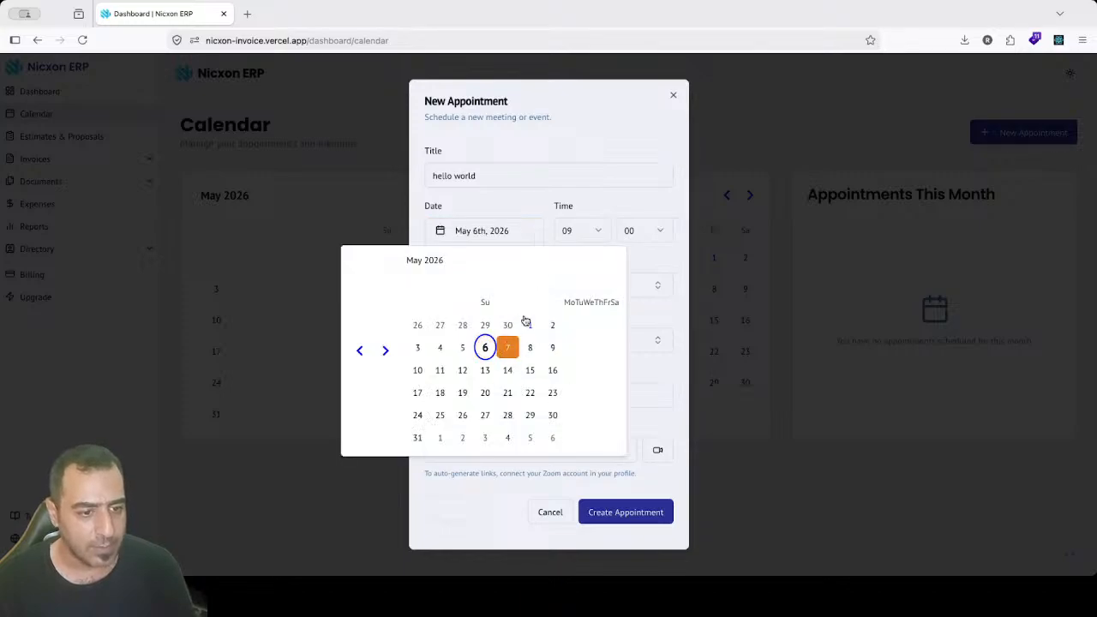
pyautogui.click(591, 232)
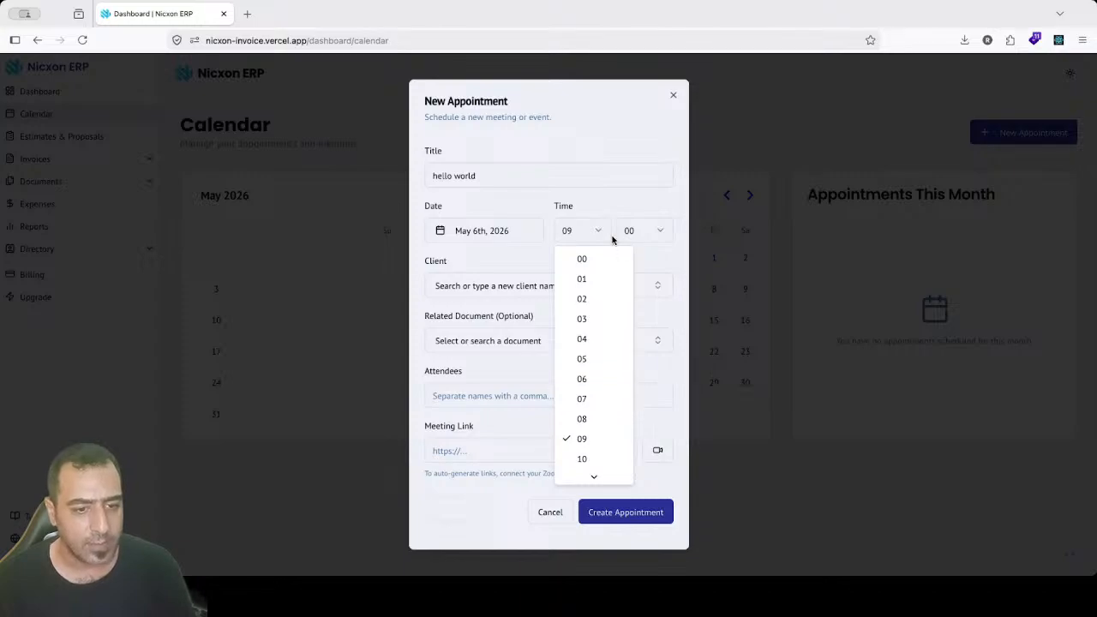
pyautogui.click(489, 293)
pyautogui.click(488, 291)
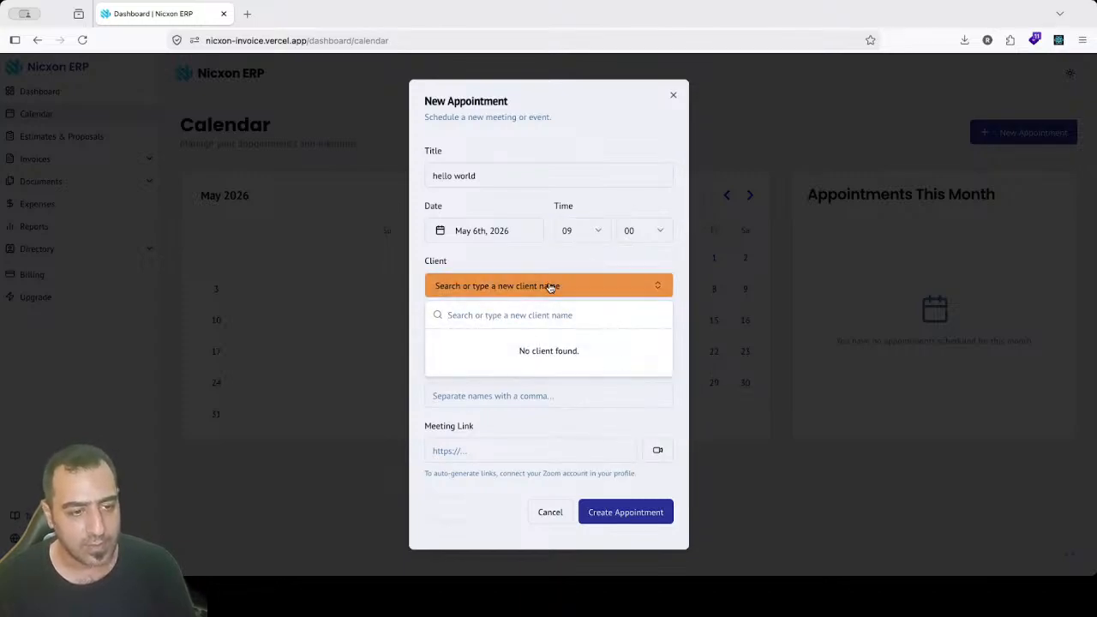
pyautogui.click(512, 452)
pyautogui.moveTo(442, 425); pyautogui.dragTo(497, 425)
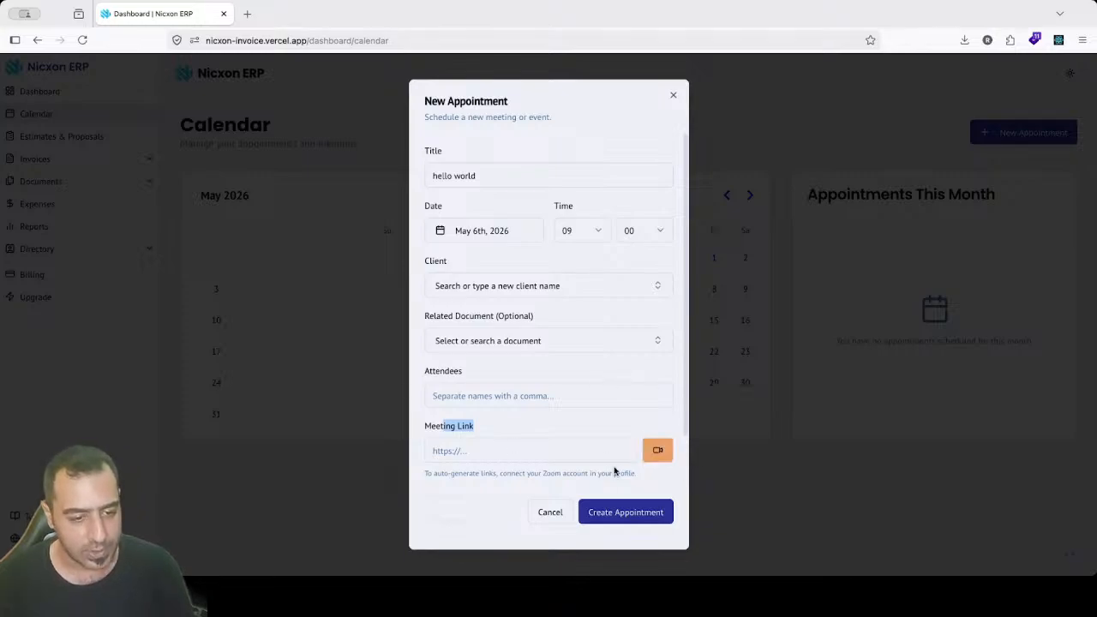
pyautogui.click(545, 510)
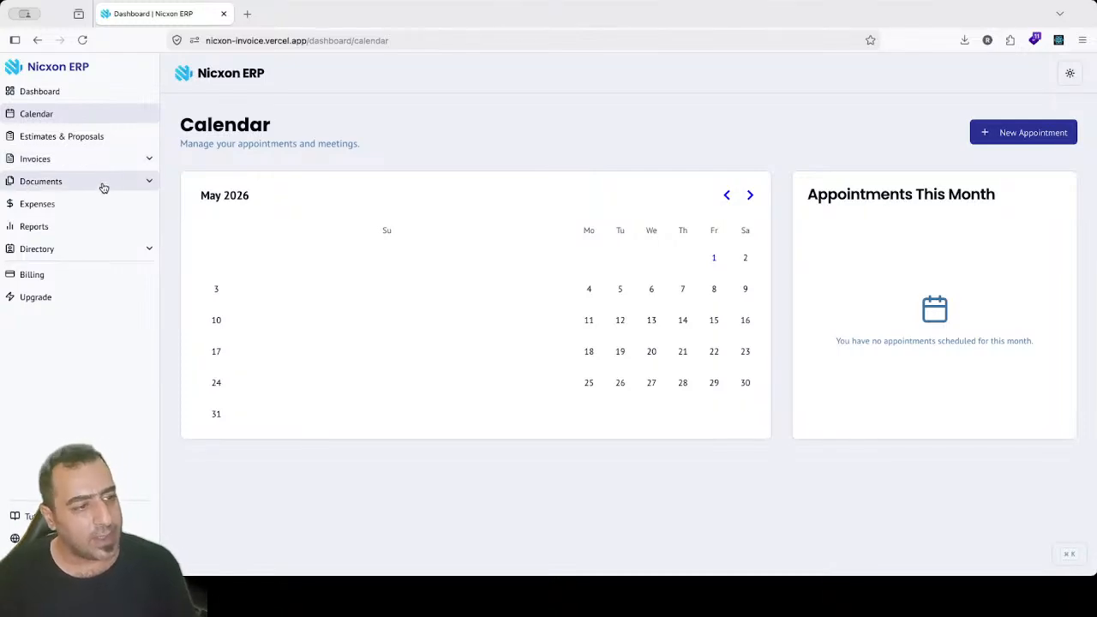
# Step: Go to Directory > All Contacts > Companies and open a blank Add Company form
pyautogui.click(145, 251)
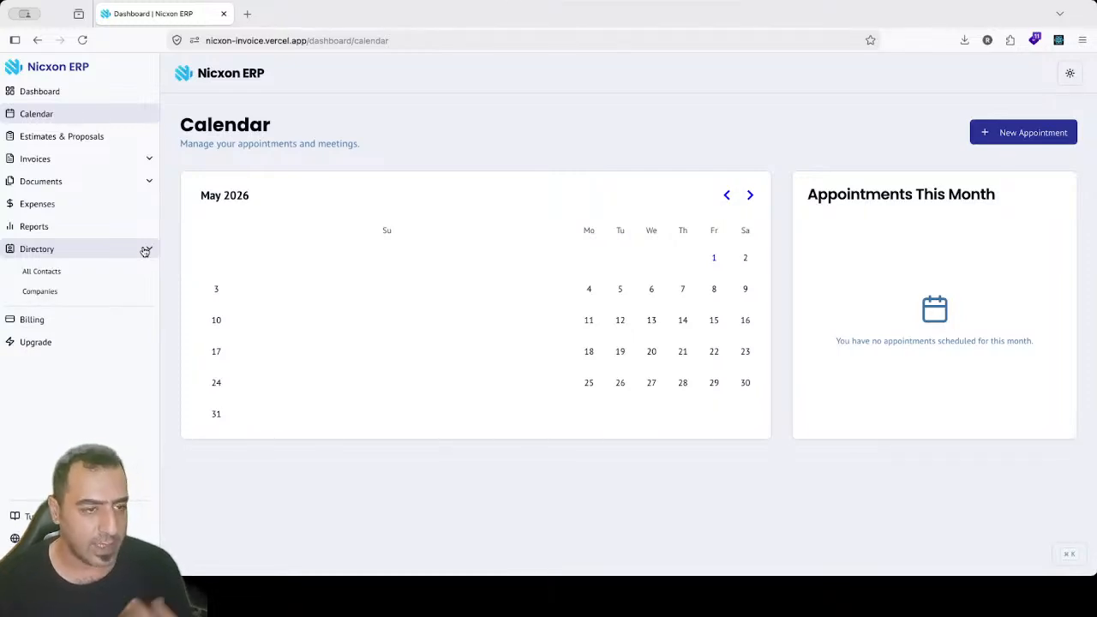
pyautogui.click(86, 273)
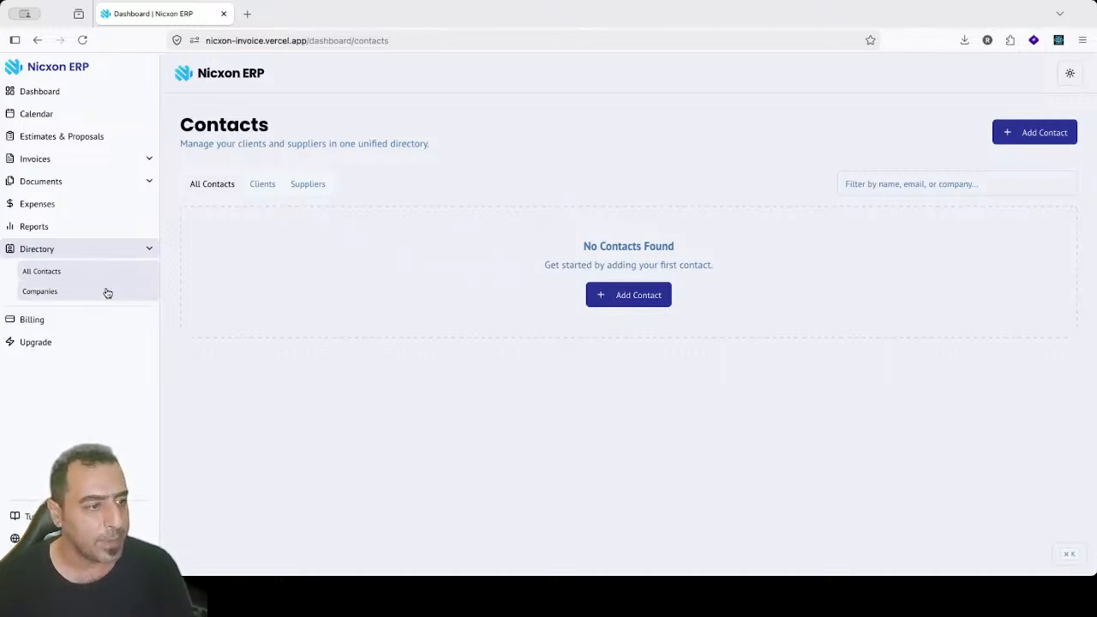
pyautogui.click(60, 292)
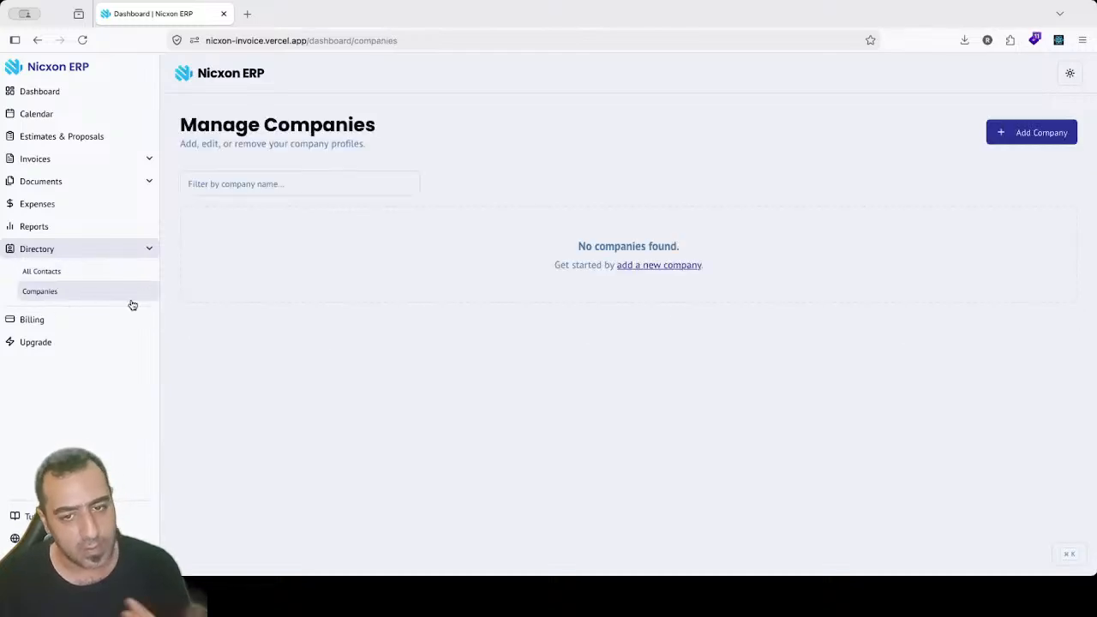
pyautogui.click(1021, 133)
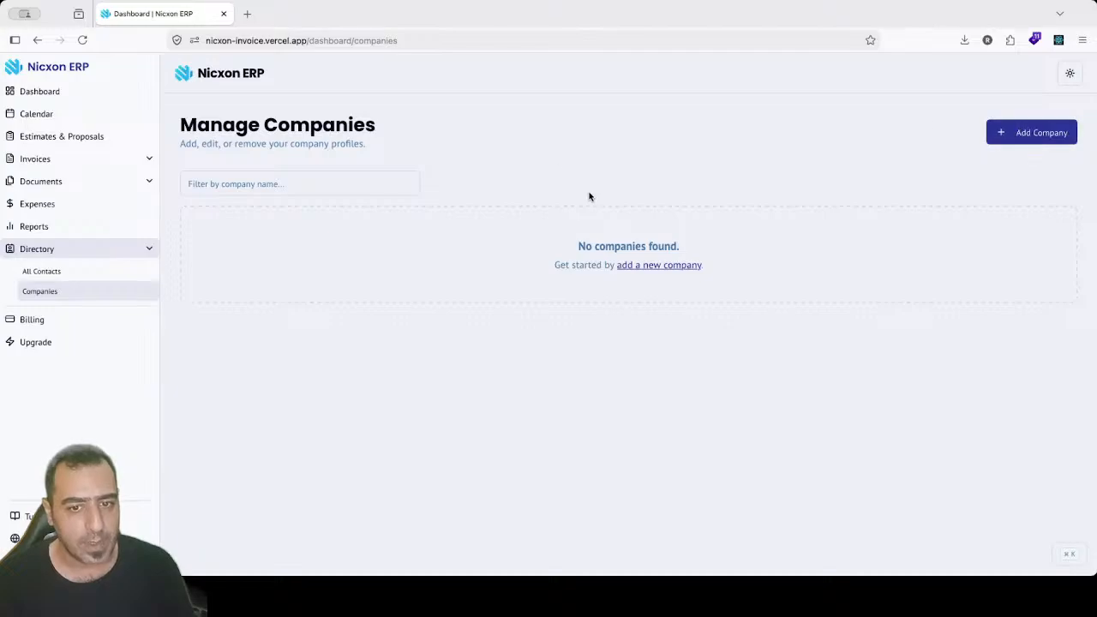
pyautogui.click(420, 266)
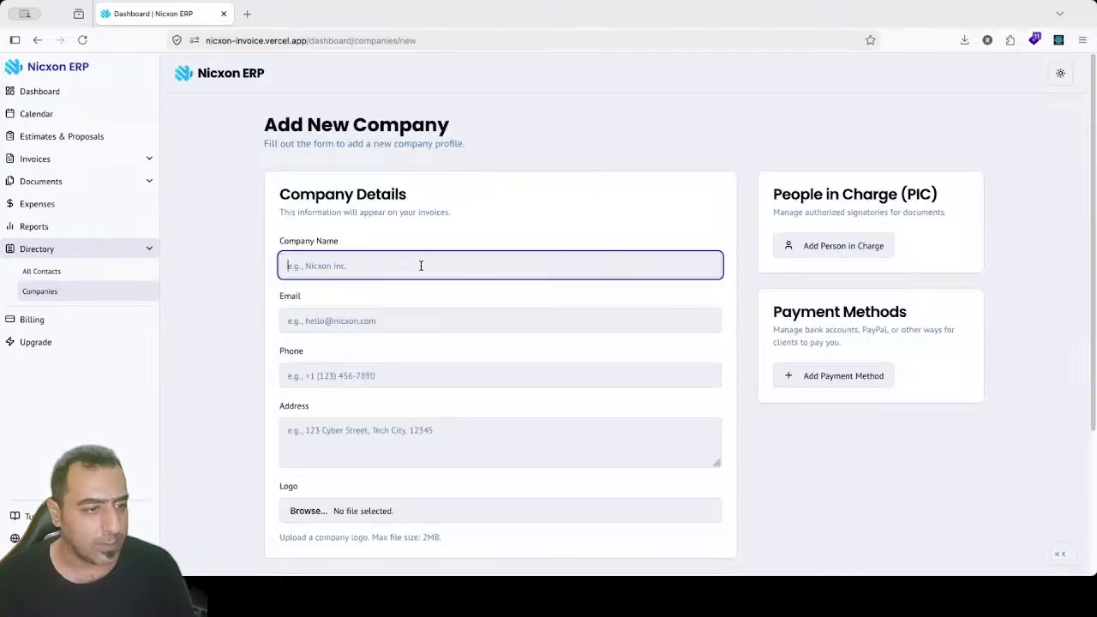
# Step: Enter the company name PT Nixcon, its company e-mail and its phone number
pyautogui.write('PT Nicxon')
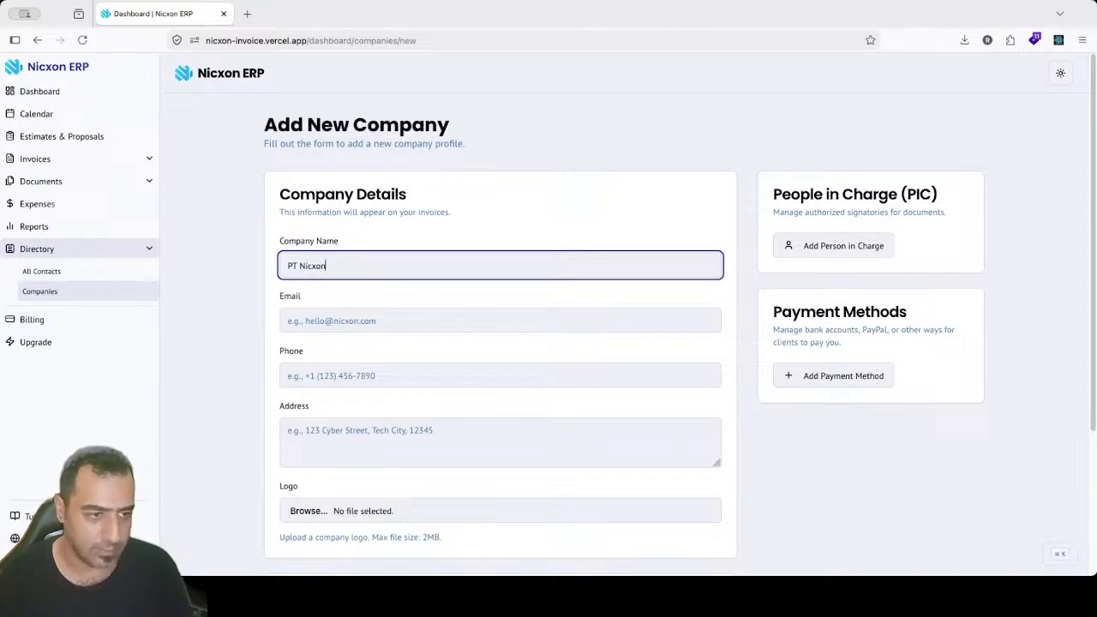
pyautogui.press('Tab')
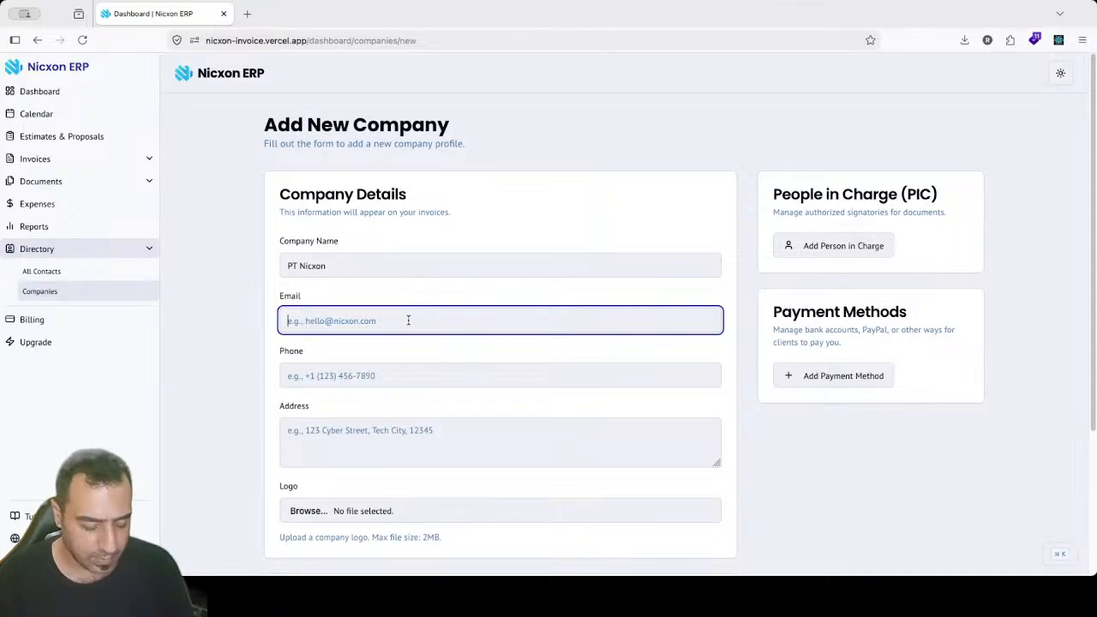
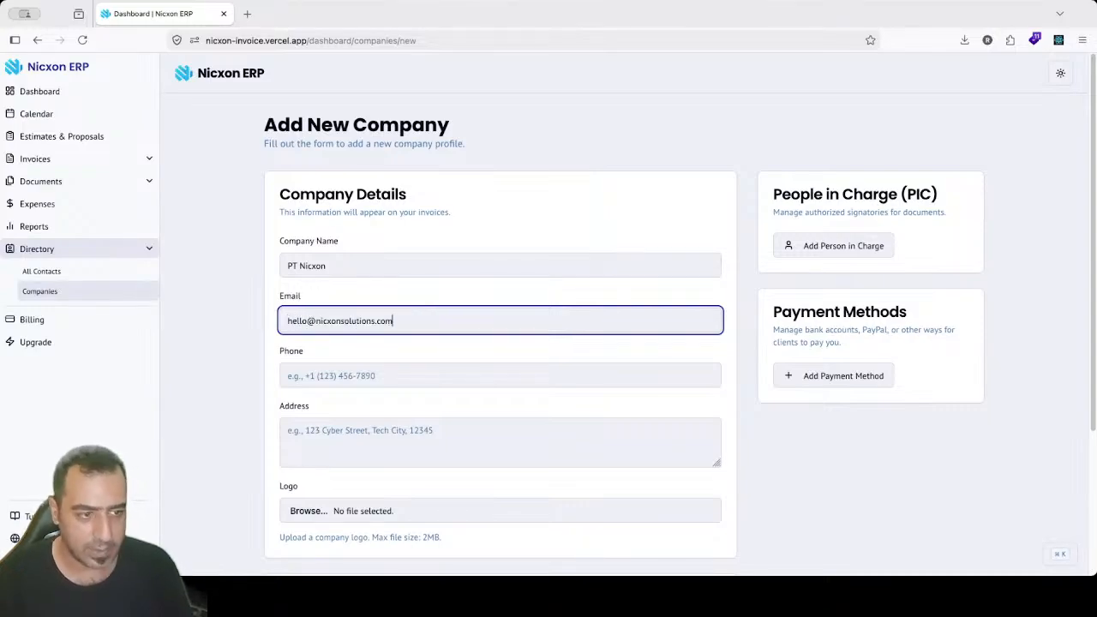
pyautogui.click(369, 374)
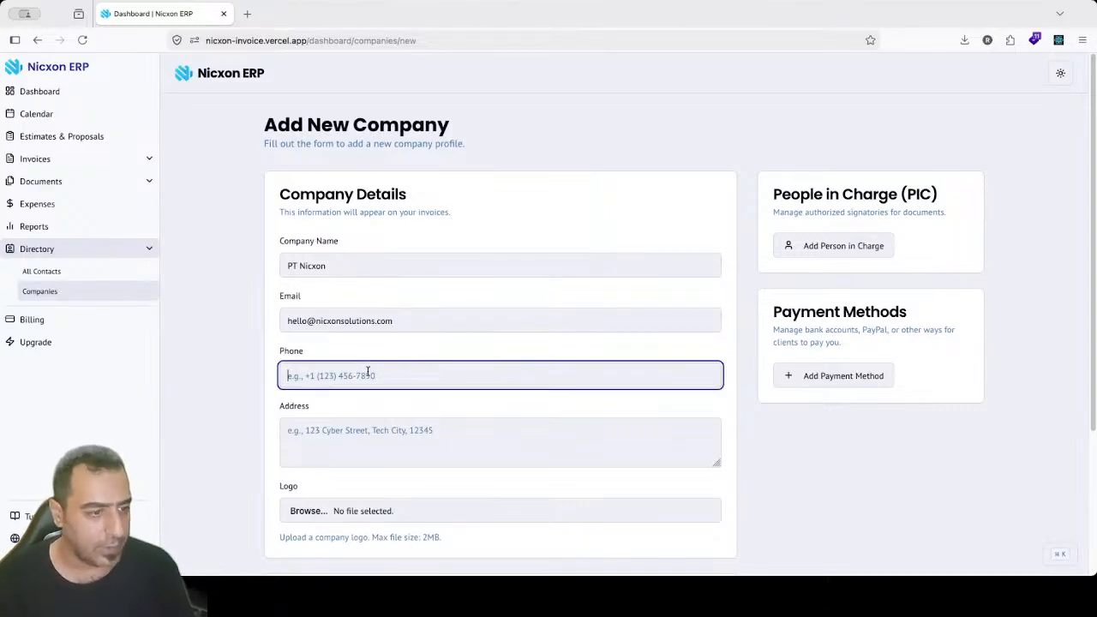
pyautogui.click(327, 444)
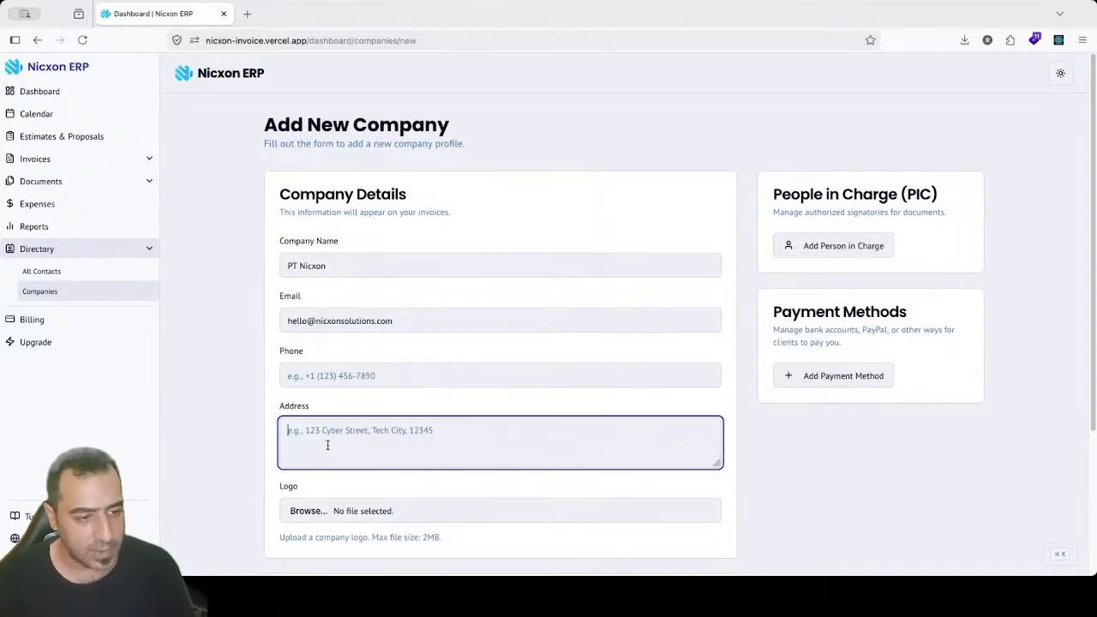
pyautogui.click(354, 379)
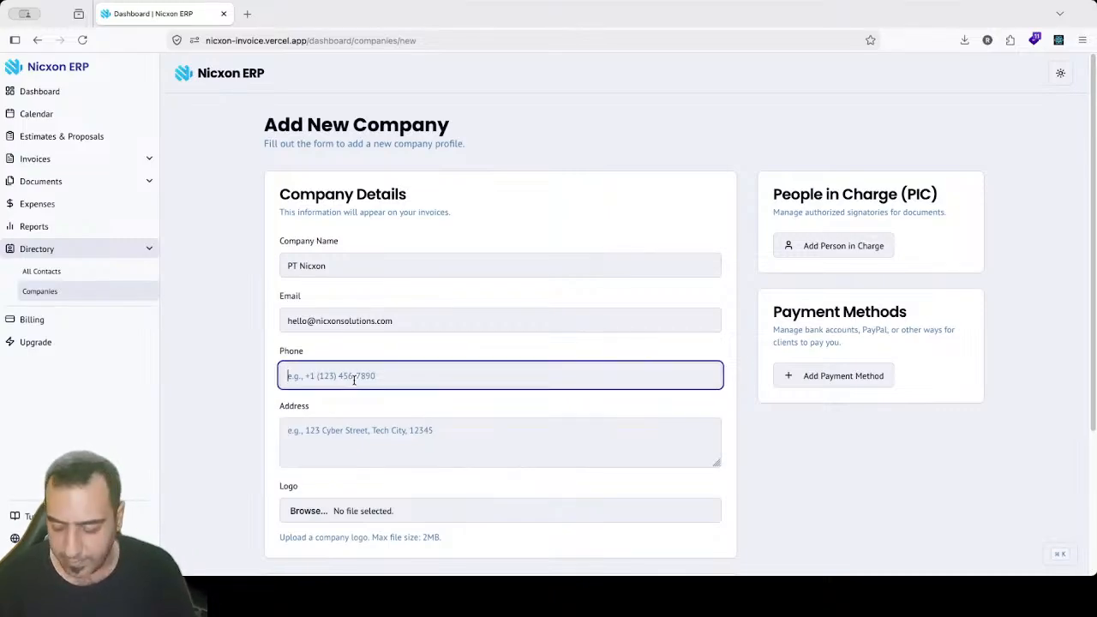
pyautogui.write('+625478')
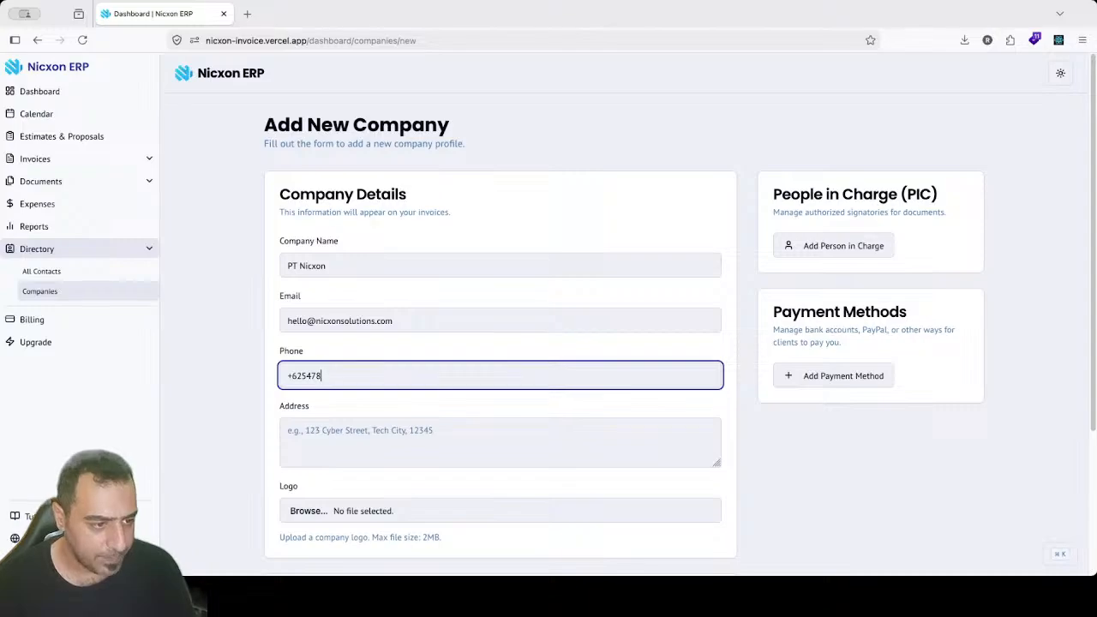
# Step: Fill in the company's street address and upload 1x.png as the logo
pyautogui.click(373, 430)
pyautogui.write('ja')
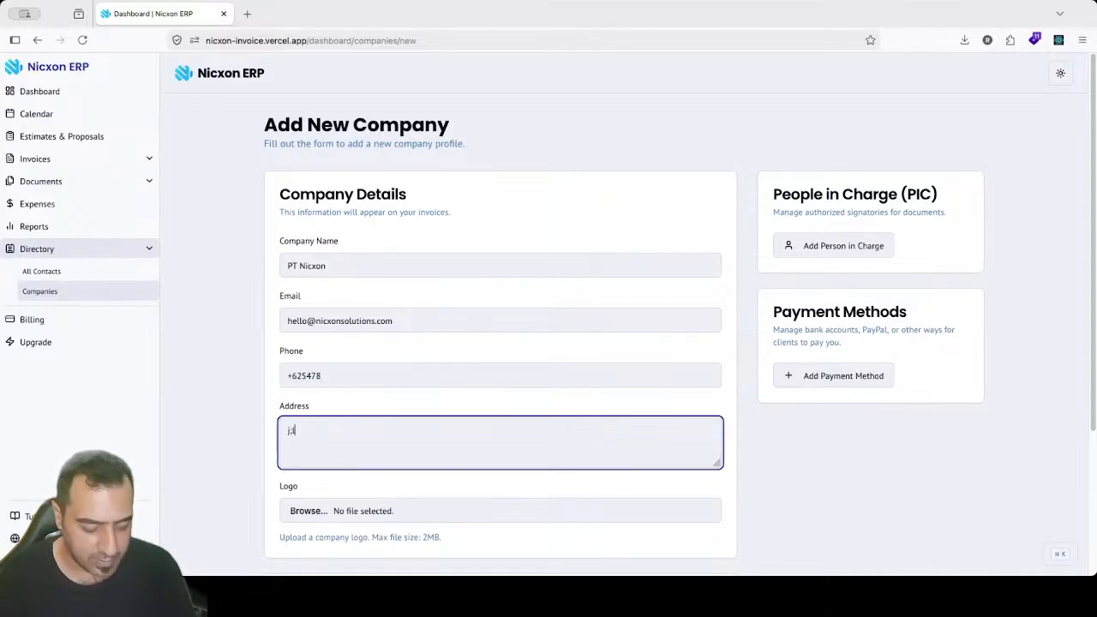
pyautogui.write('l. Rya')
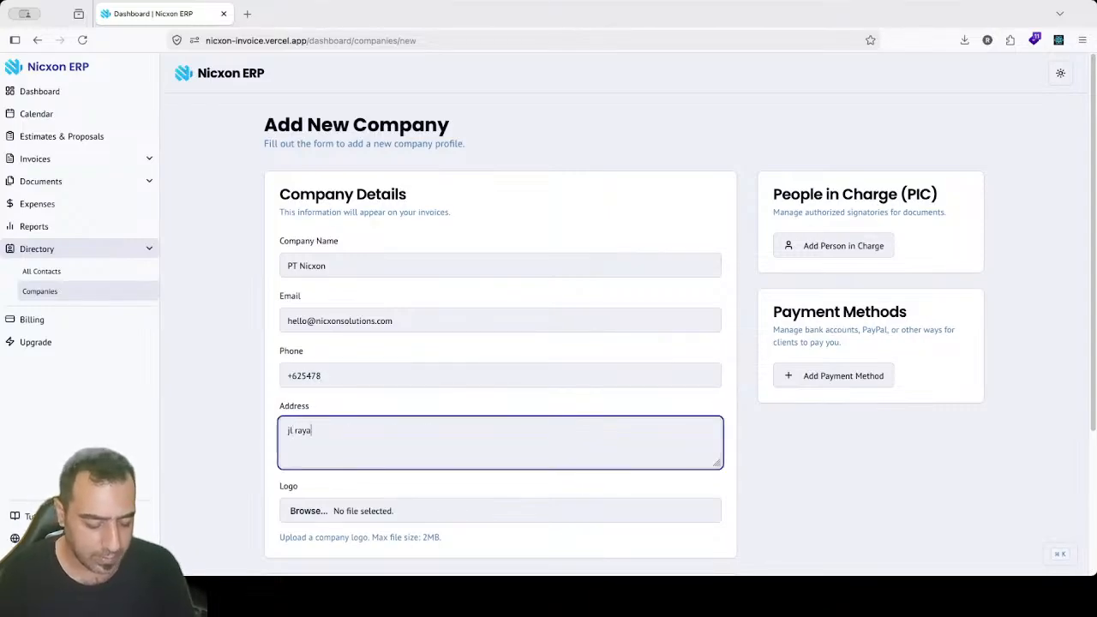
pyautogui.write(' sawangan')
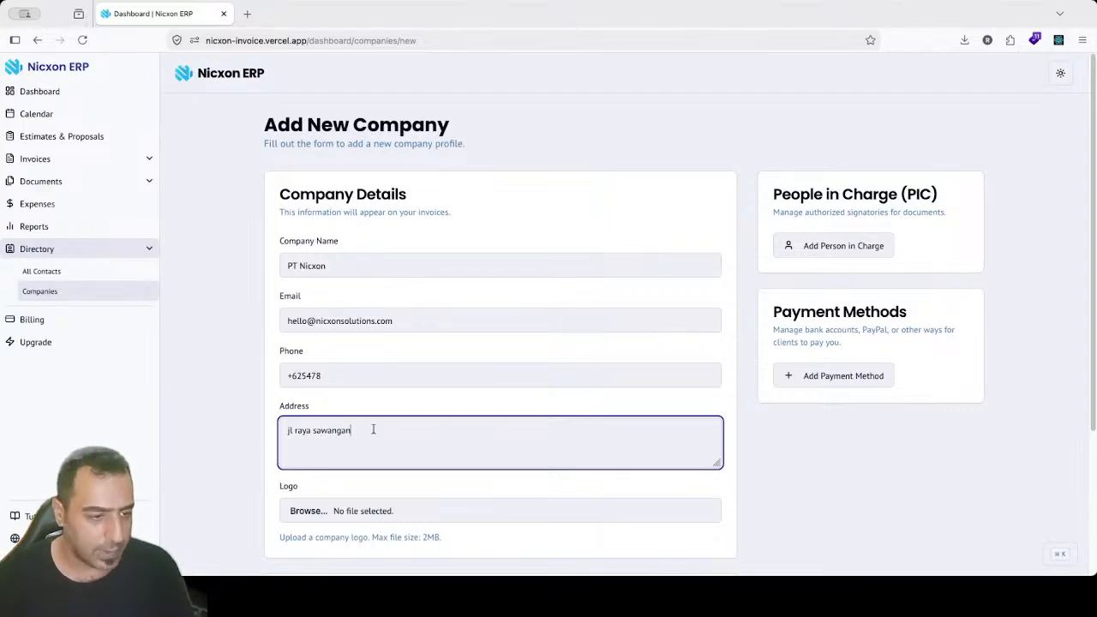
pyautogui.click(310, 512)
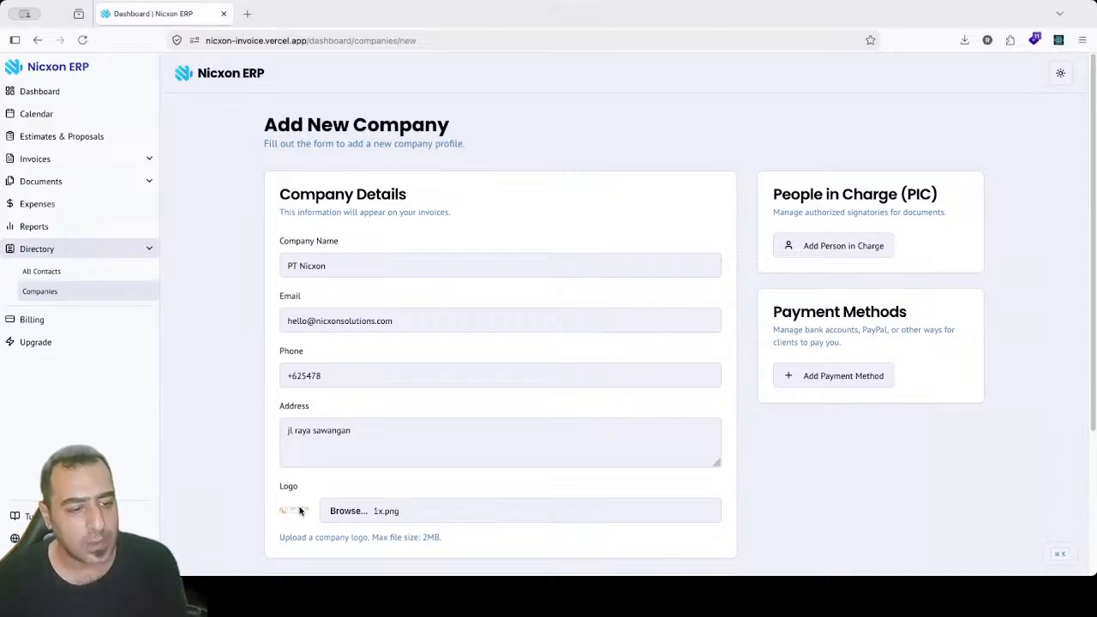
pyautogui.moveTo(773, 191); pyautogui.dragTo(937, 204)
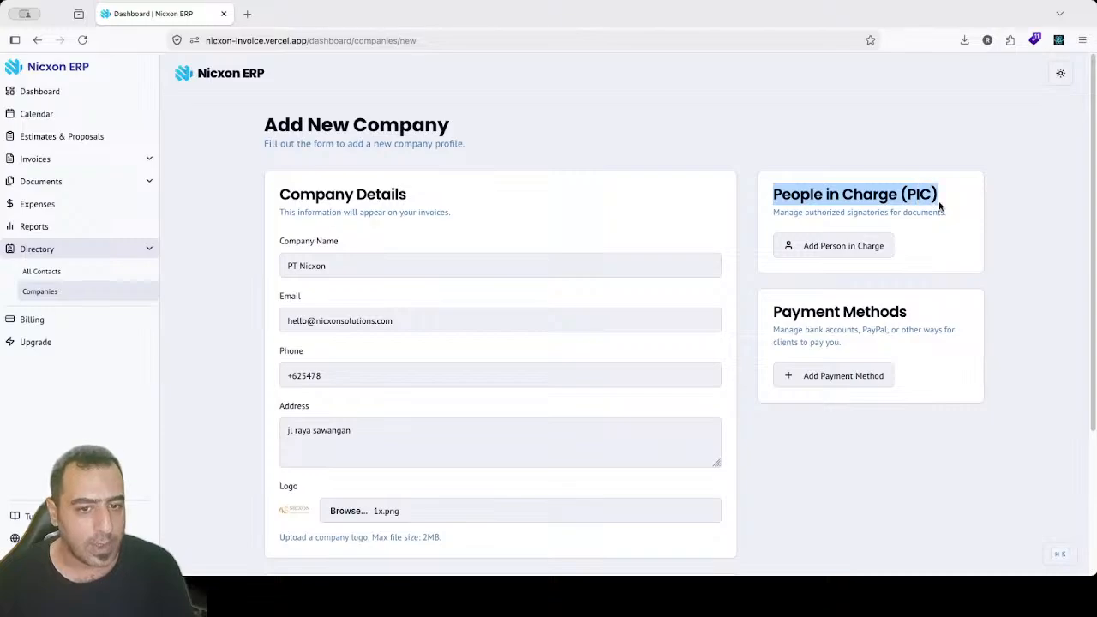
pyautogui.click(934, 198)
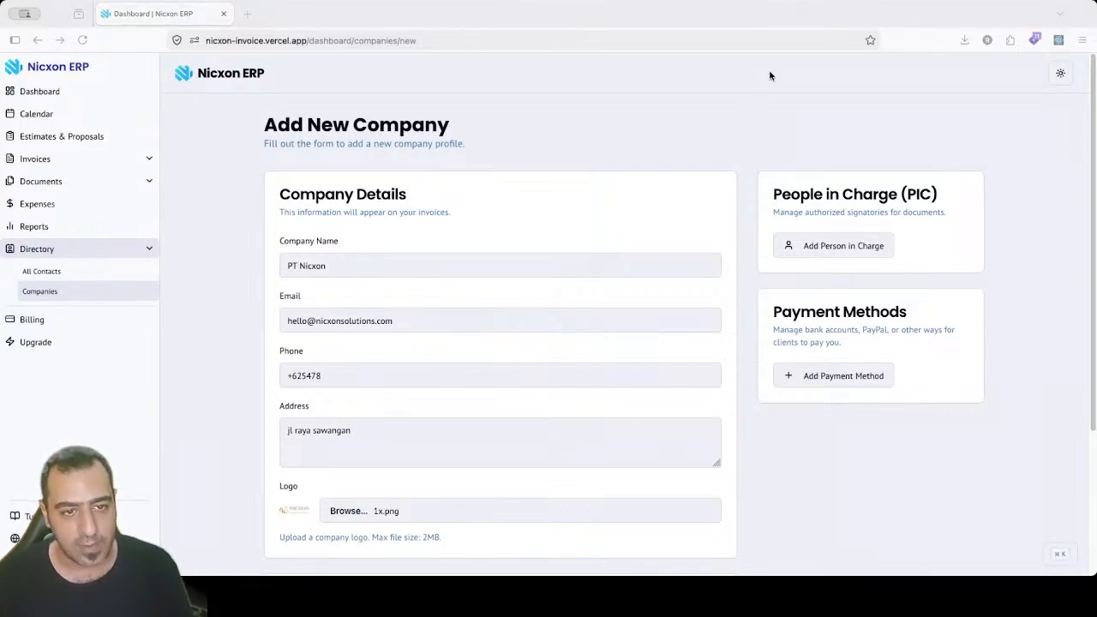
pyautogui.click(746, 83)
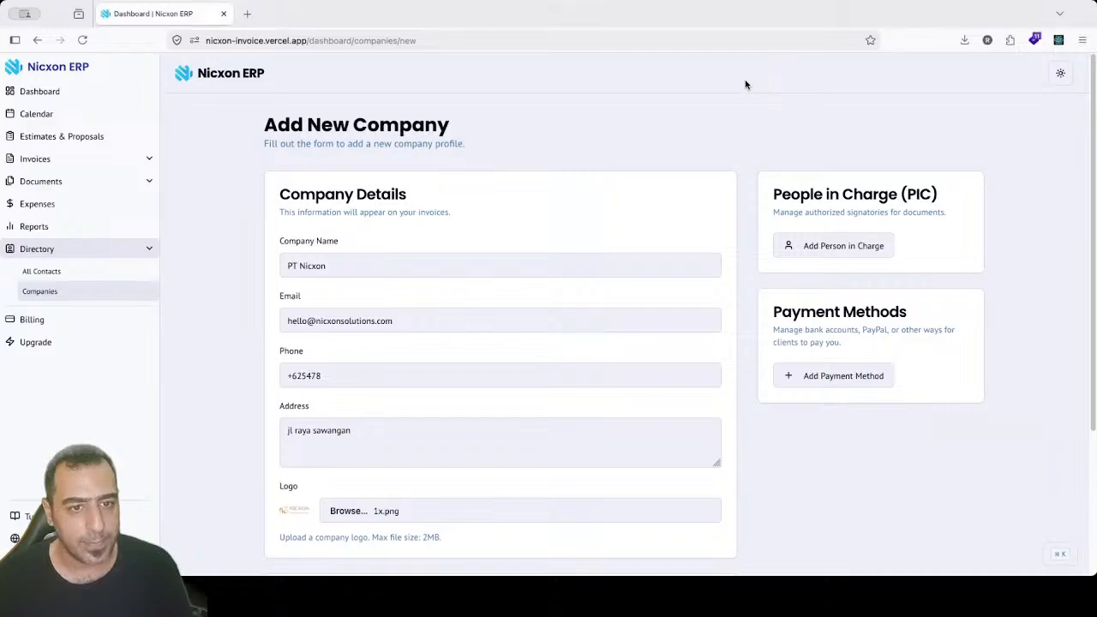
pyautogui.click(848, 245)
pyautogui.moveTo(739, 78); pyautogui.dragTo(683, 64)
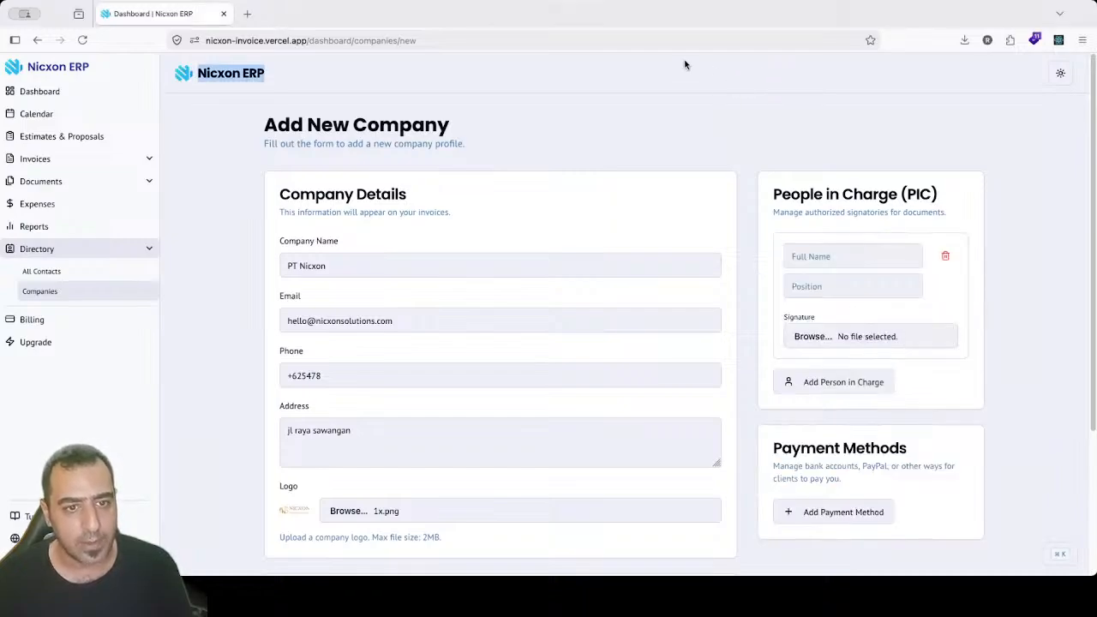
pyautogui.click(772, 75)
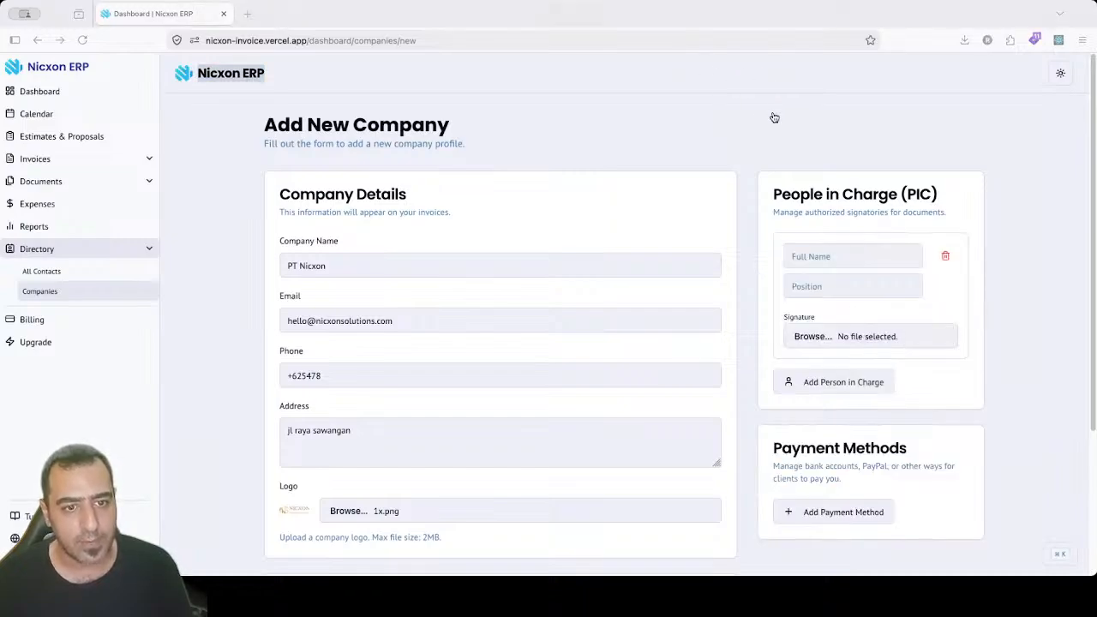
pyautogui.click(860, 264)
pyautogui.click(854, 258)
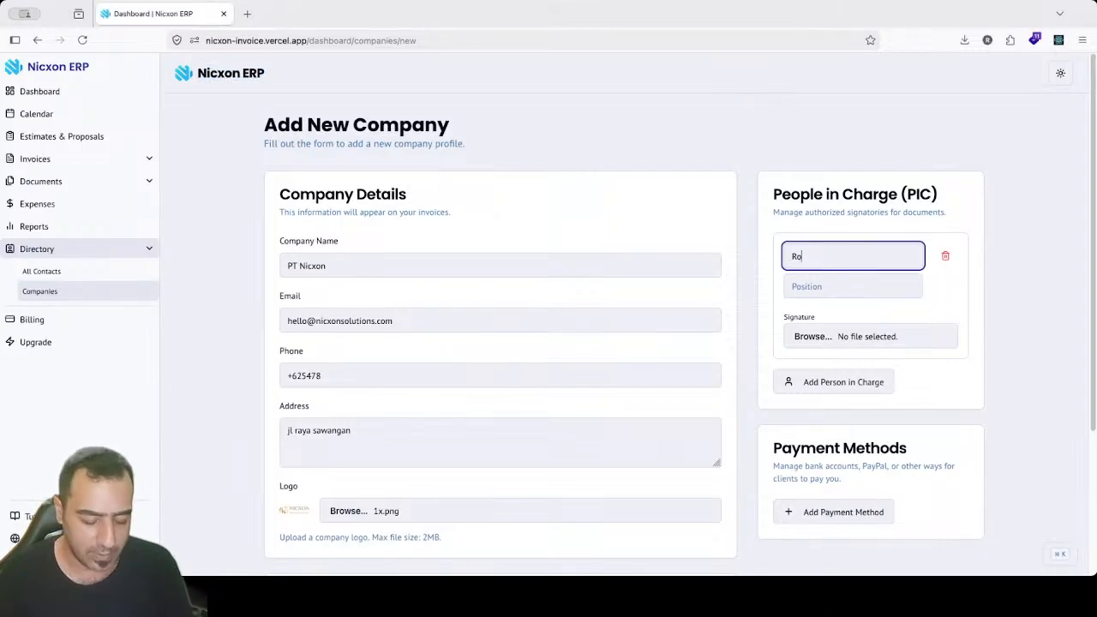
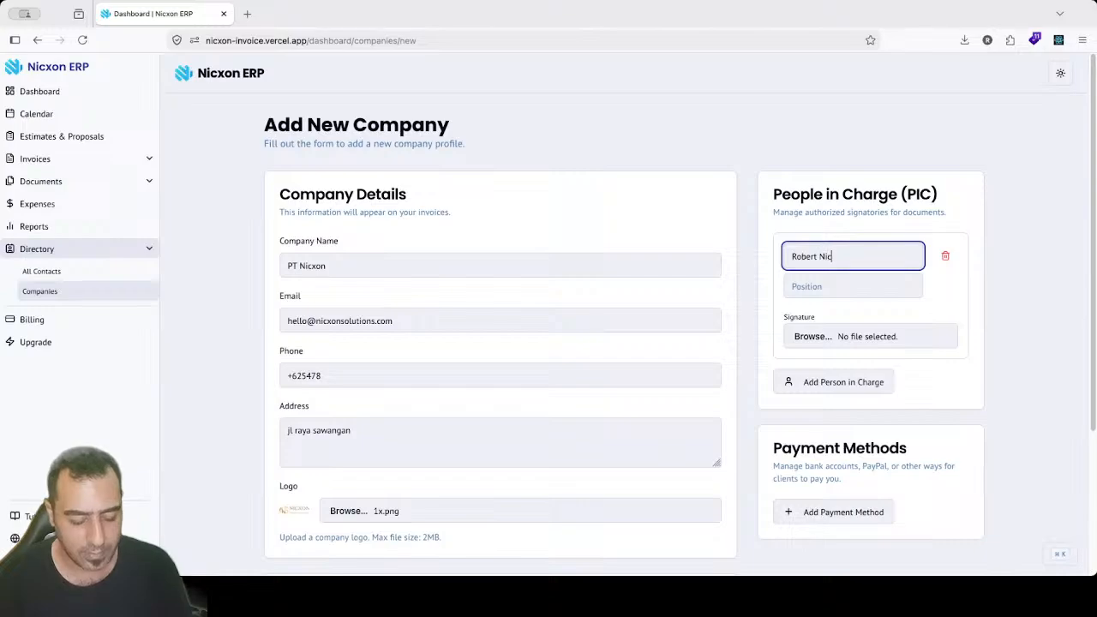
pyautogui.press('Tab')
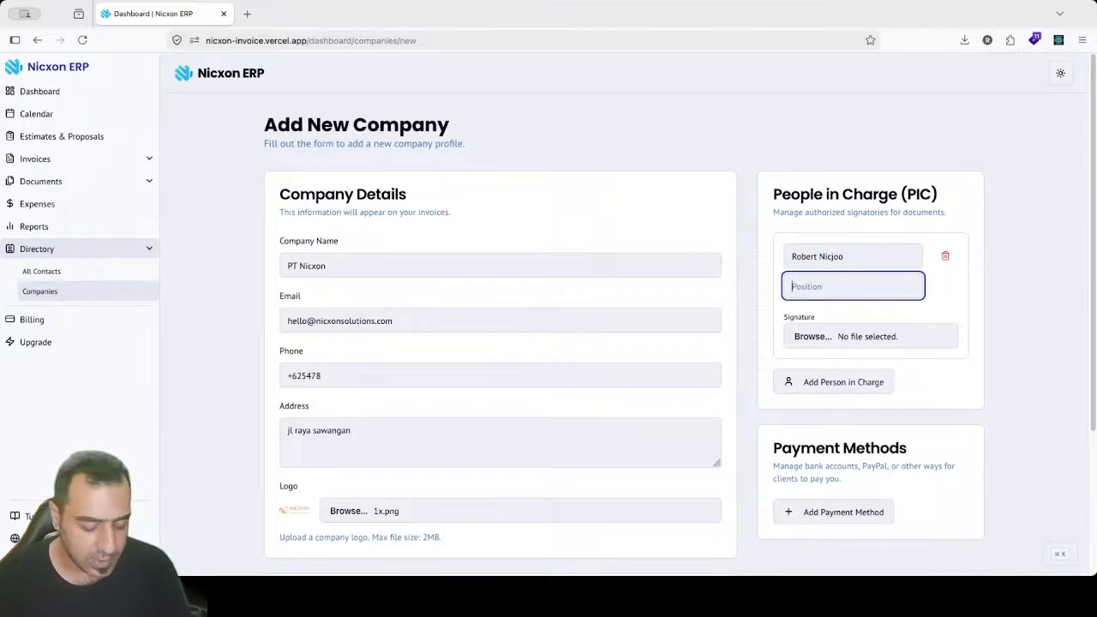
pyautogui.write('DEV')
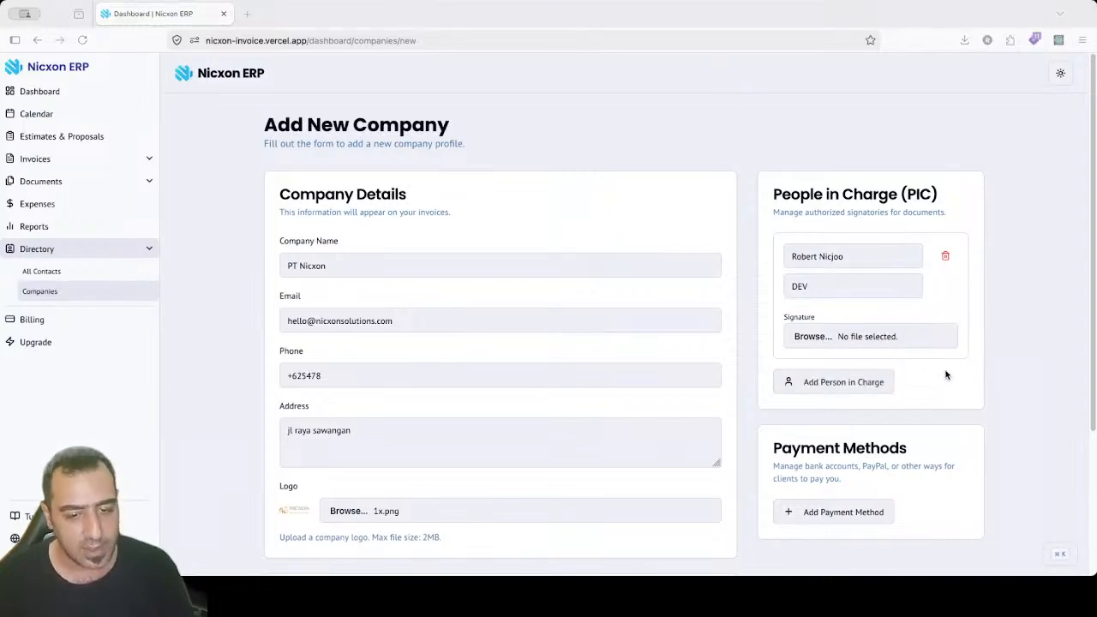
pyautogui.click(944, 255)
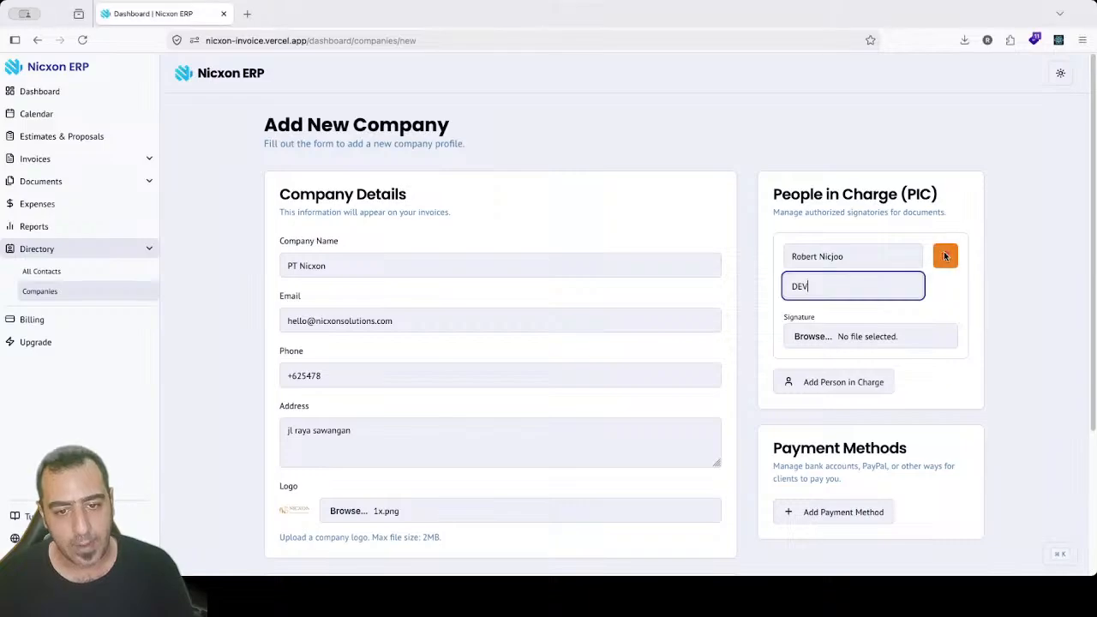
pyautogui.click(944, 255)
pyautogui.moveTo(824, 314); pyautogui.dragTo(925, 331)
pyautogui.click(911, 356)
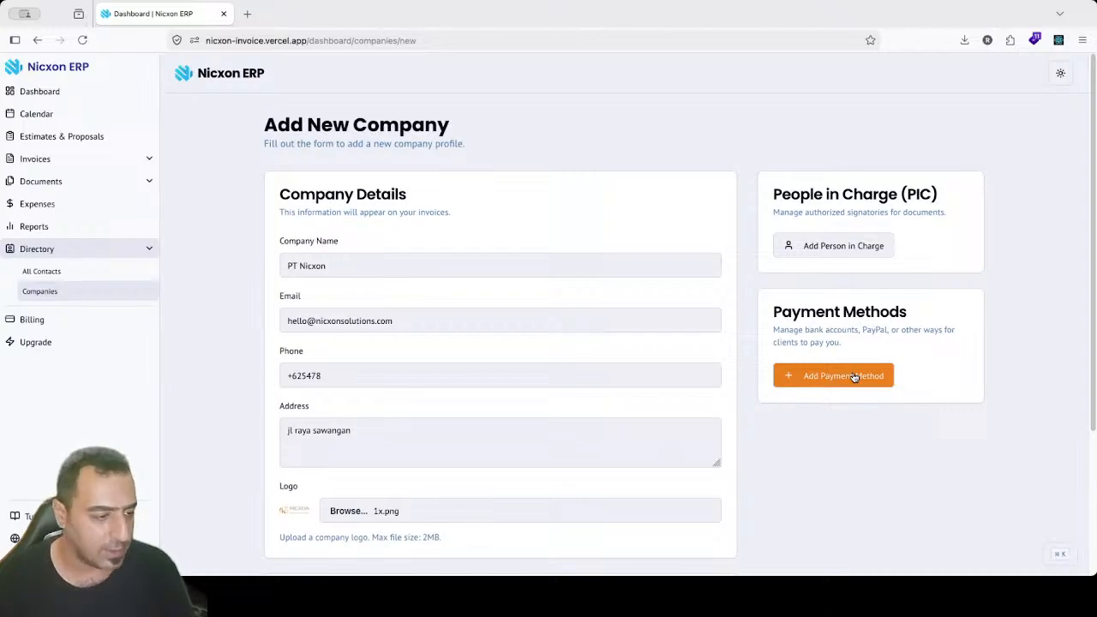
# Step: Add a payment method named Bank Mandiri and enter its account number details
pyautogui.click(854, 377)
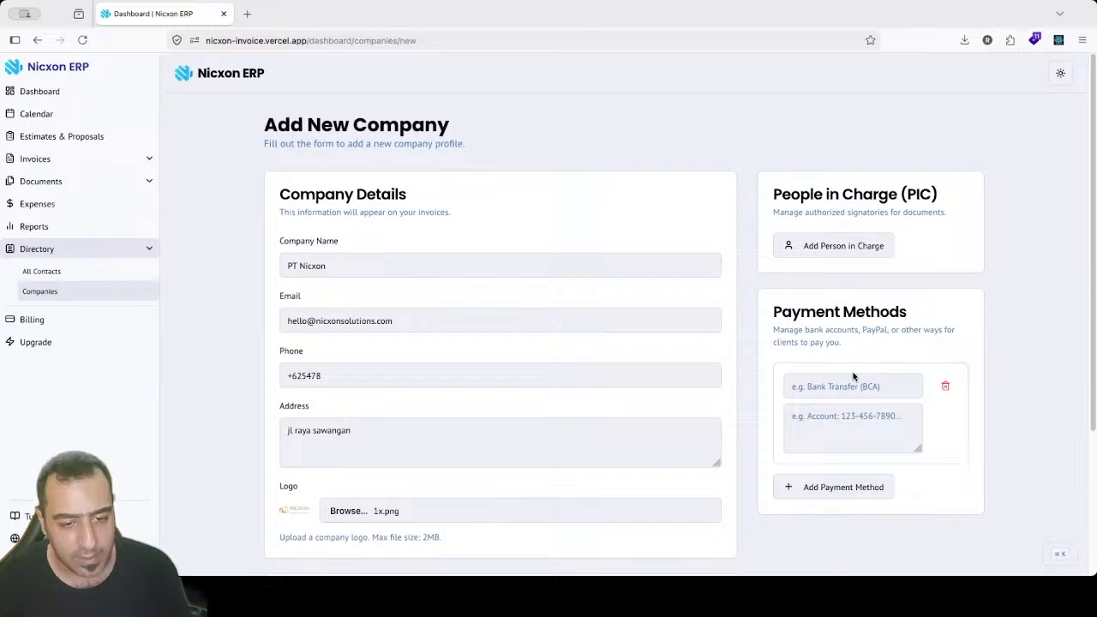
pyautogui.click(852, 377)
pyautogui.click(842, 436)
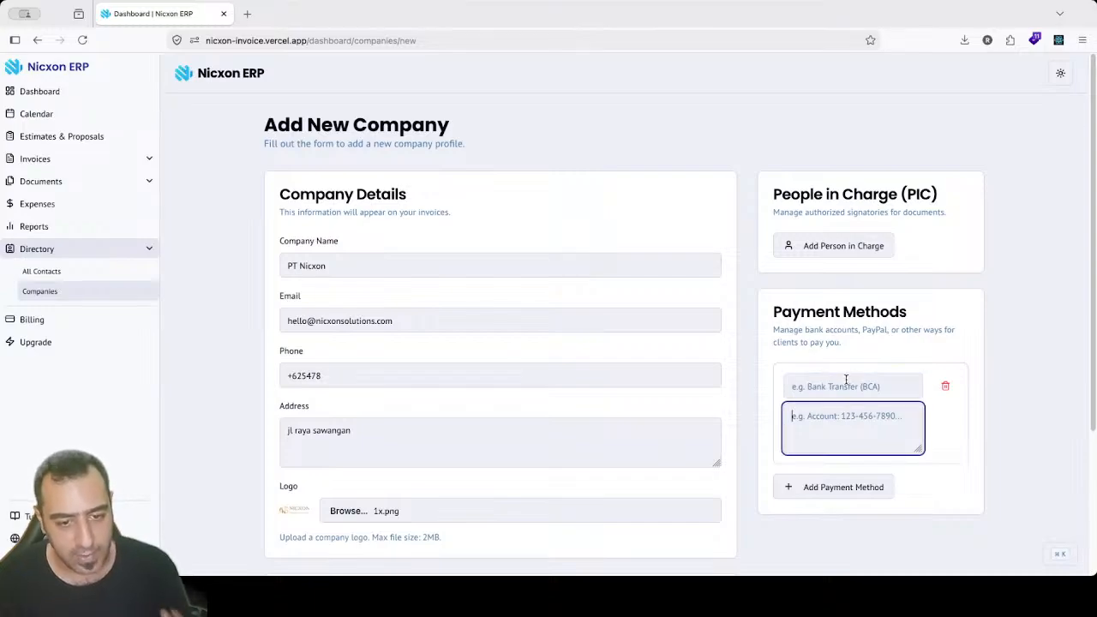
pyautogui.click(847, 379)
pyautogui.write('Bank')
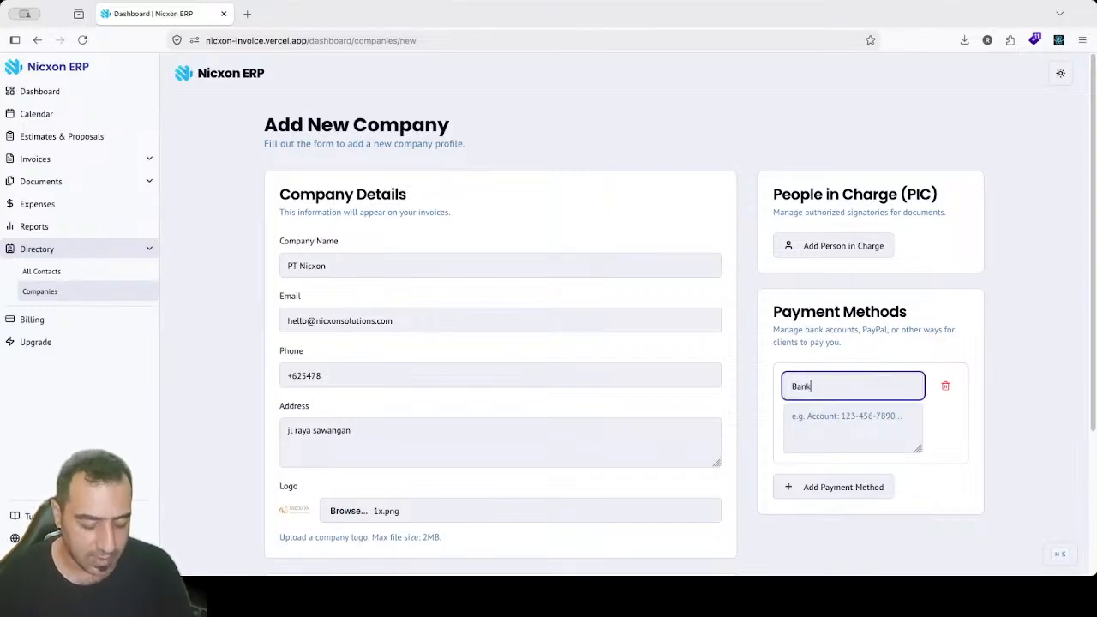
pyautogui.write(' Mandiri')
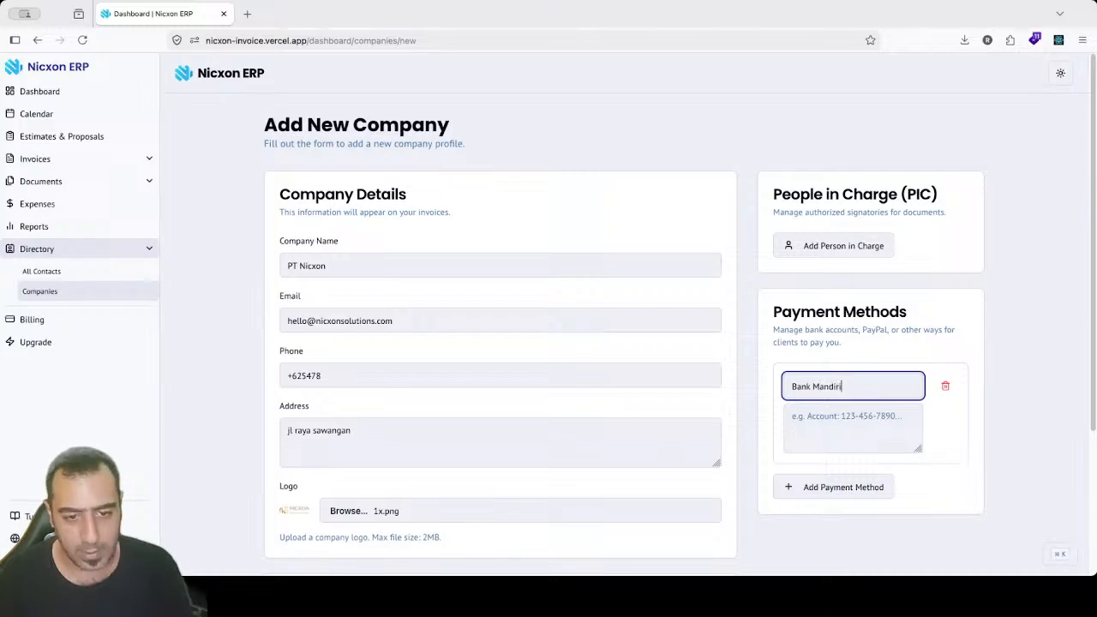
pyautogui.press('Tab')
pyautogui.write('aac')
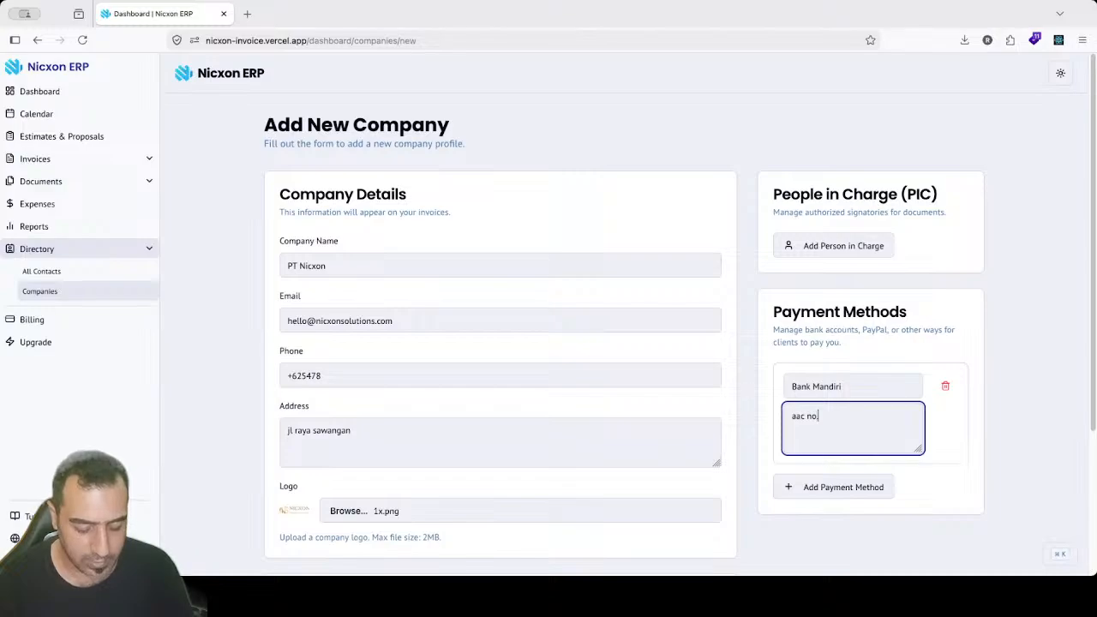
pyautogui.write(' no.: 123456')
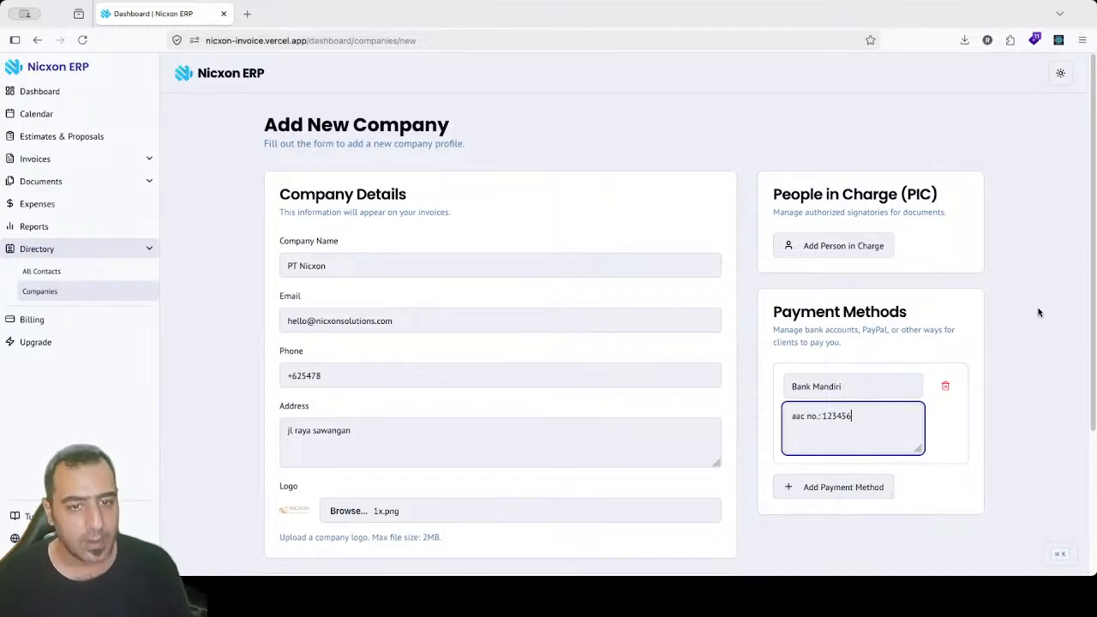
pyautogui.scroll(-3, 1086, 473)
# Step: Scroll to the Payment Terms section and start a new payment term
pyautogui.scroll(-1, 1085, 473)
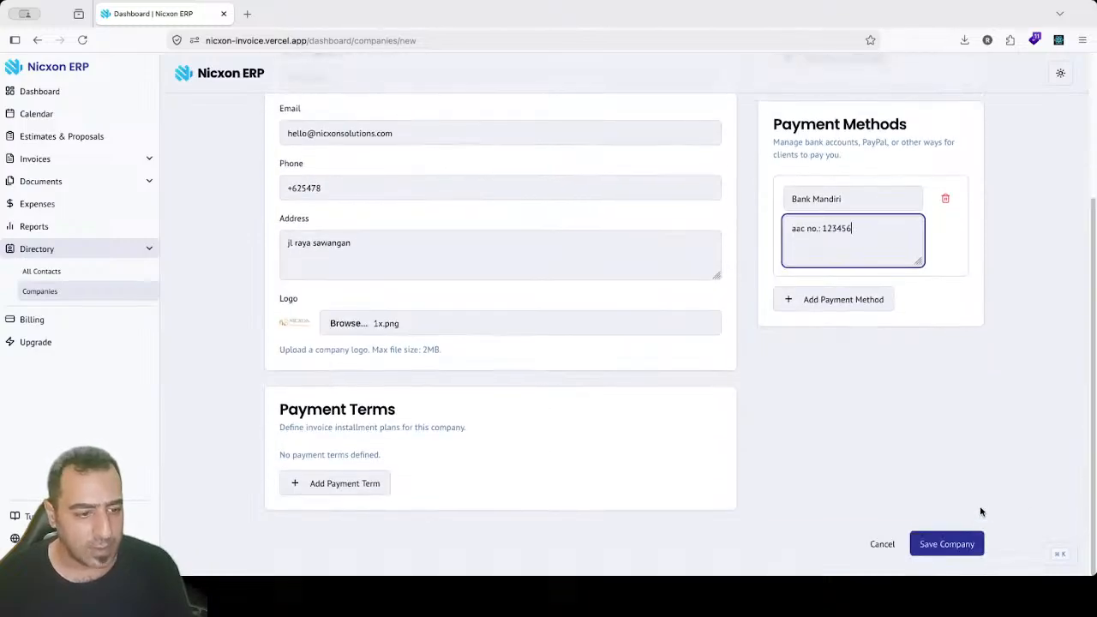
pyautogui.moveTo(293, 410); pyautogui.dragTo(392, 411)
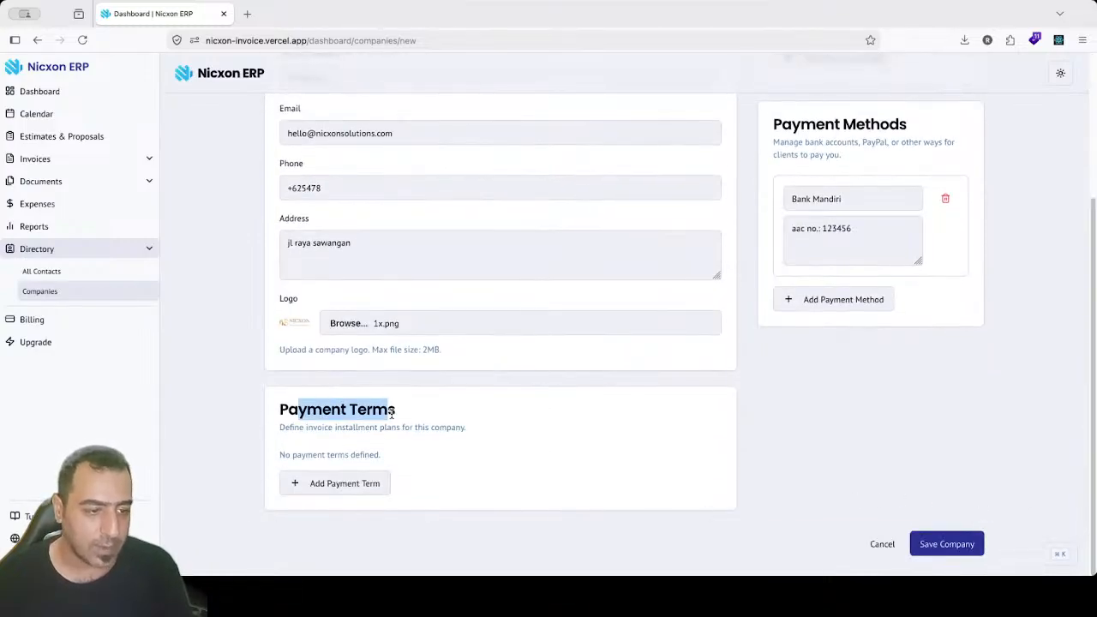
pyautogui.click(436, 415)
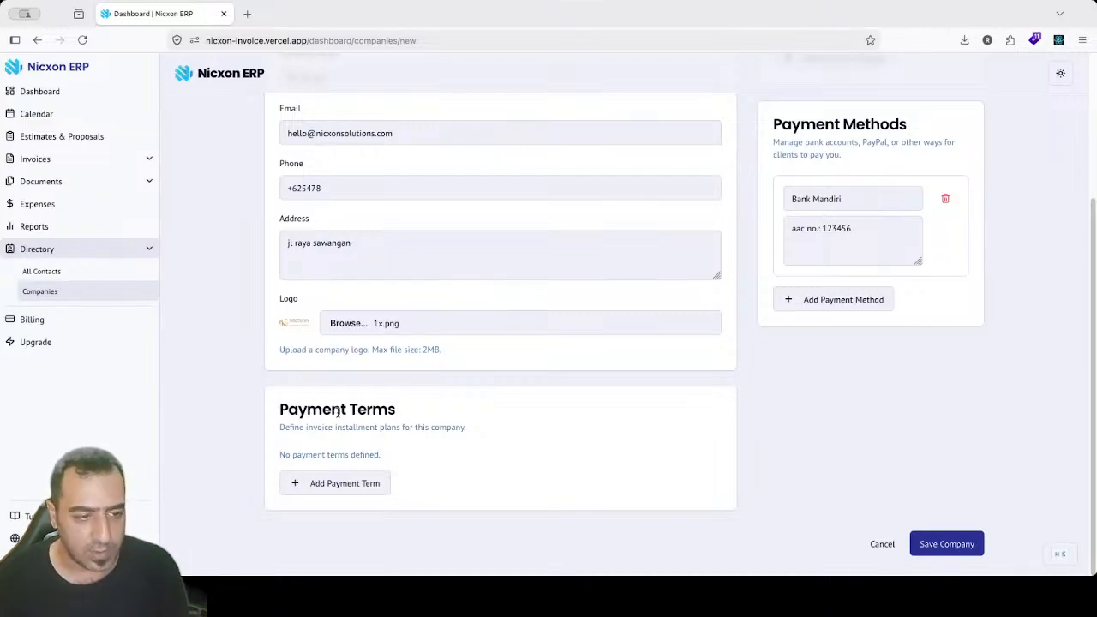
pyautogui.click(357, 488)
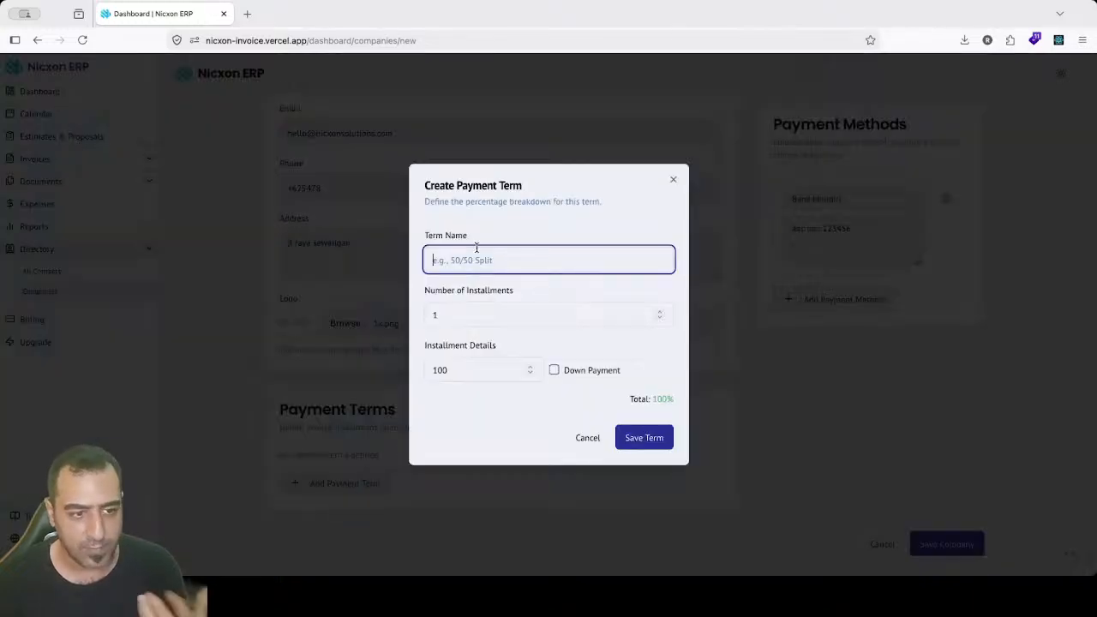
# Step: Name the term '3 payment' with 3 installments, the first at 50% as down payment
pyautogui.write('3 pay')
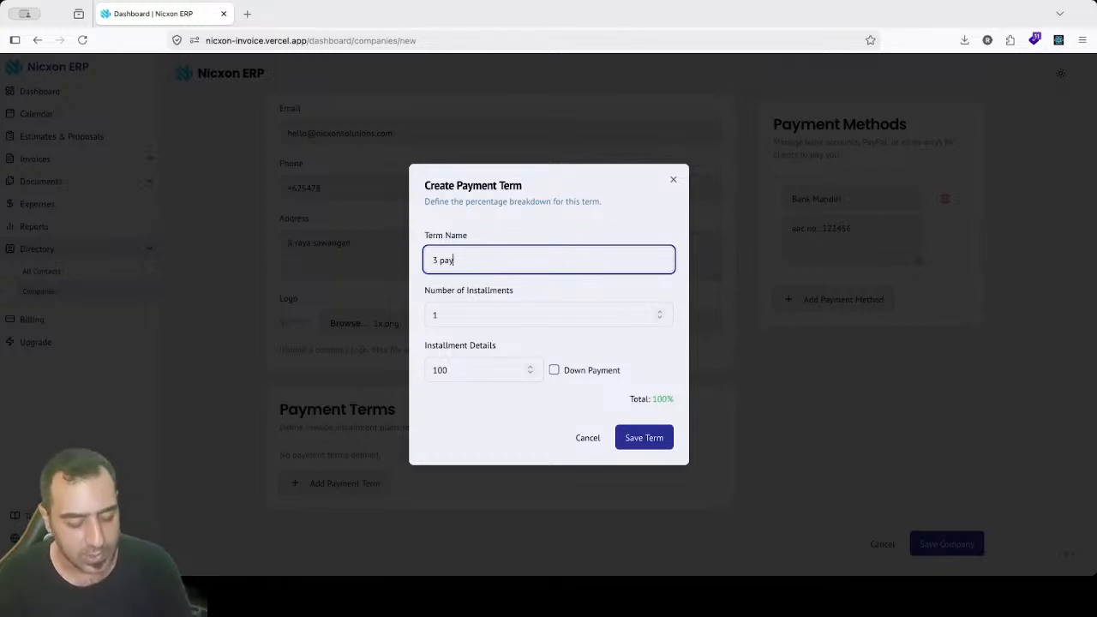
pyautogui.write('ment')
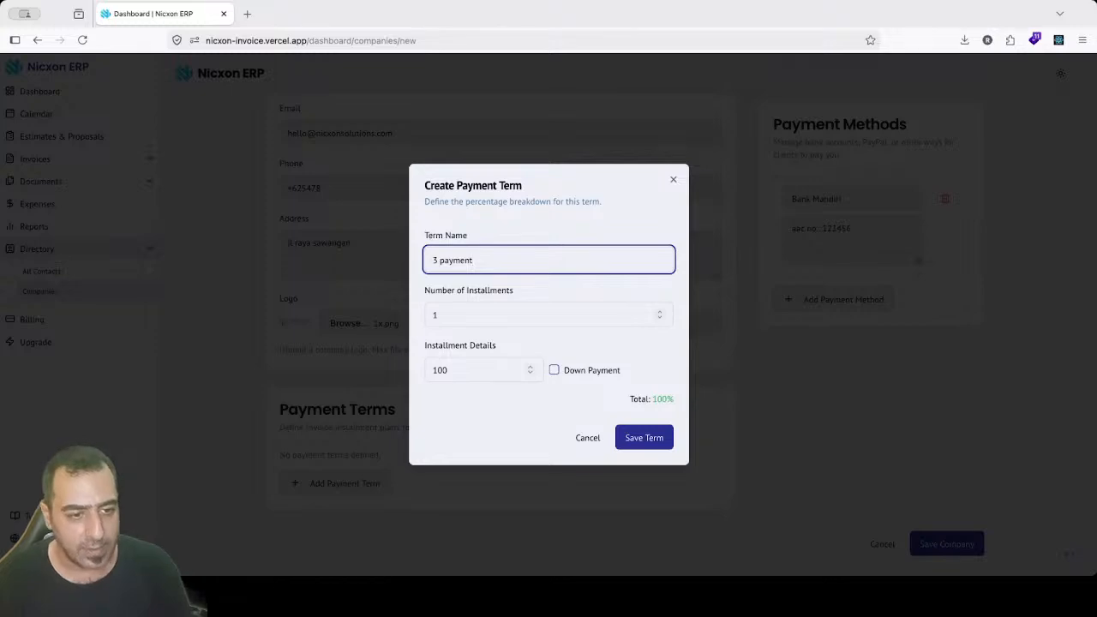
pyautogui.click(484, 310)
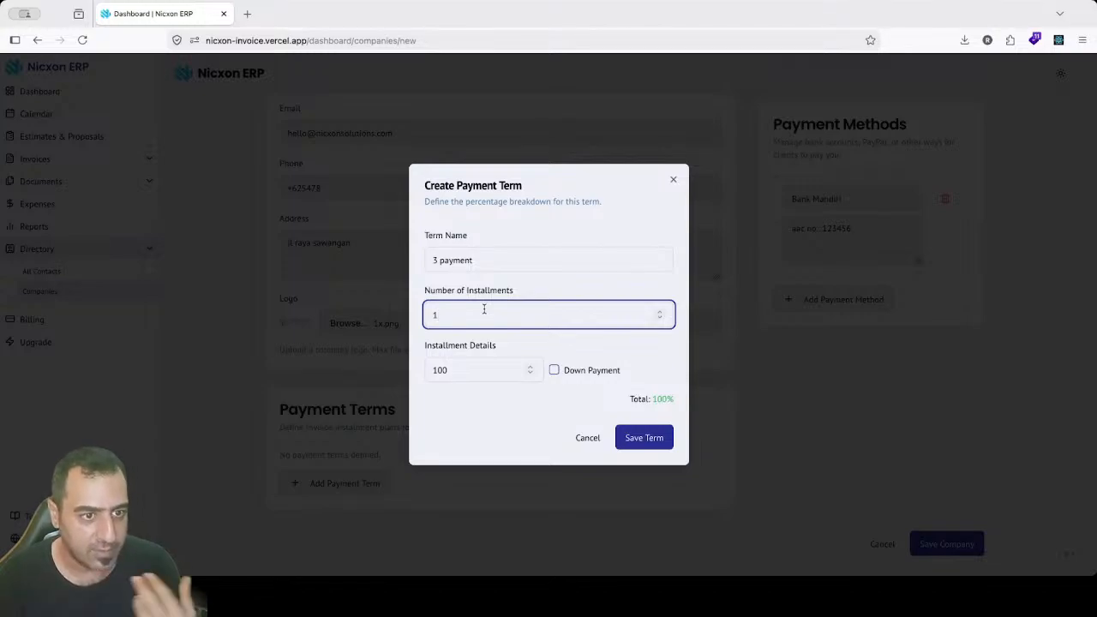
pyautogui.write('3')
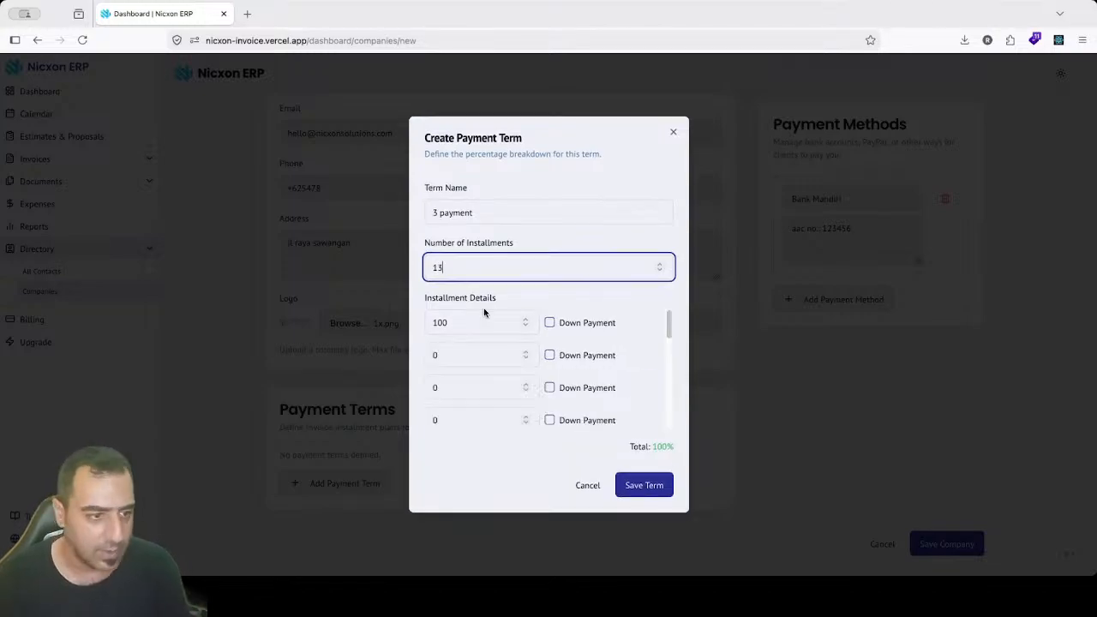
pyautogui.press('Left')
pyautogui.press('BackSpace')
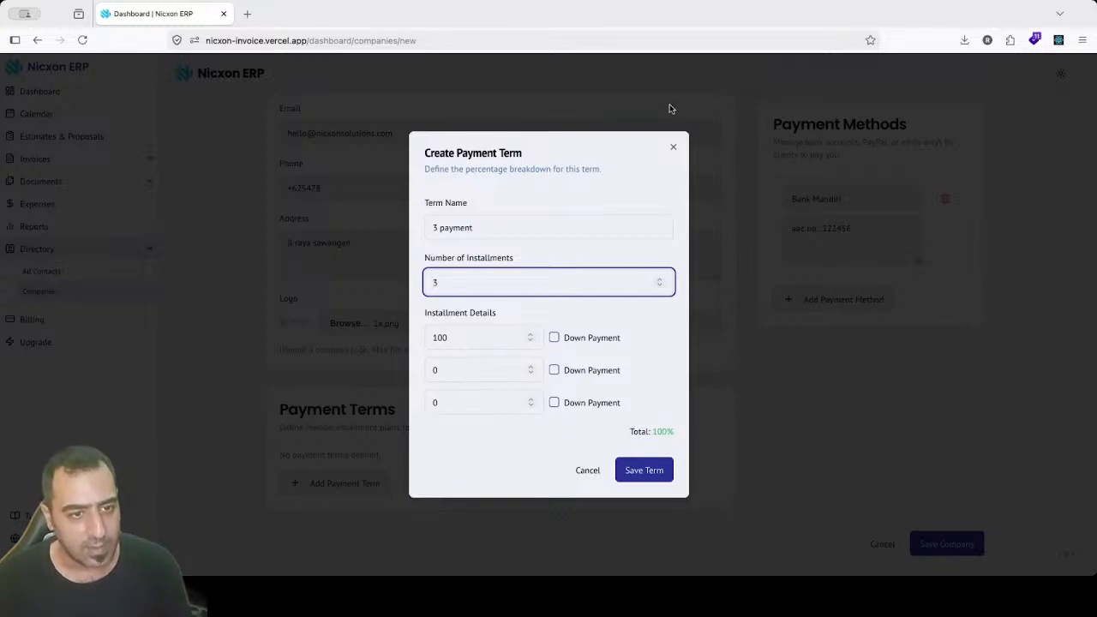
pyautogui.click(699, 65)
pyautogui.click(472, 335)
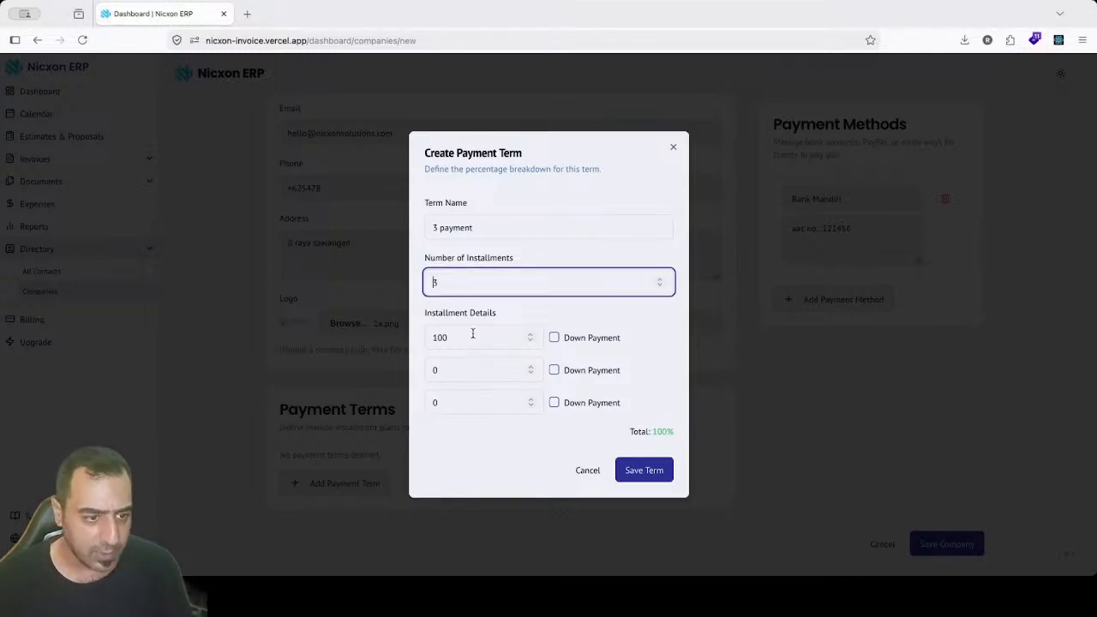
pyautogui.click(472, 335)
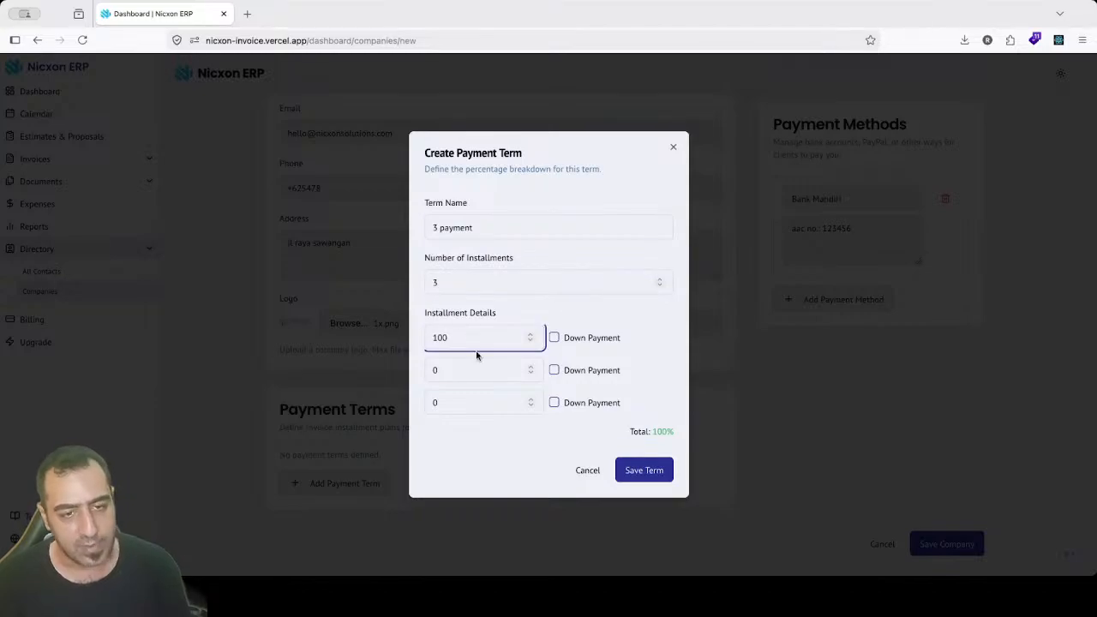
pyautogui.doubleClick(475, 336)
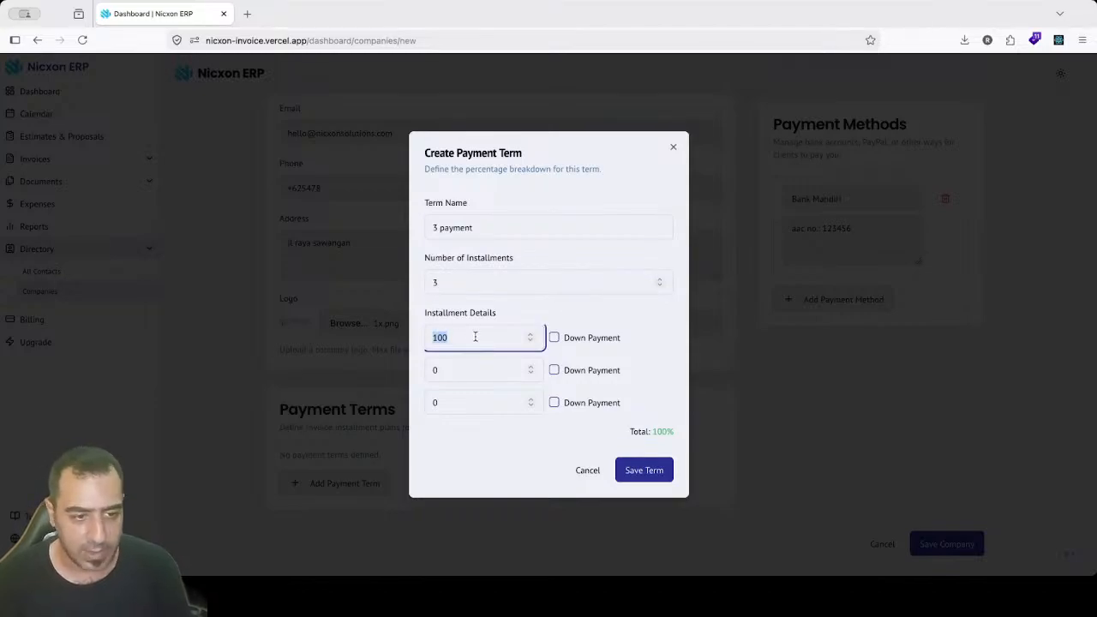
pyautogui.write('50')
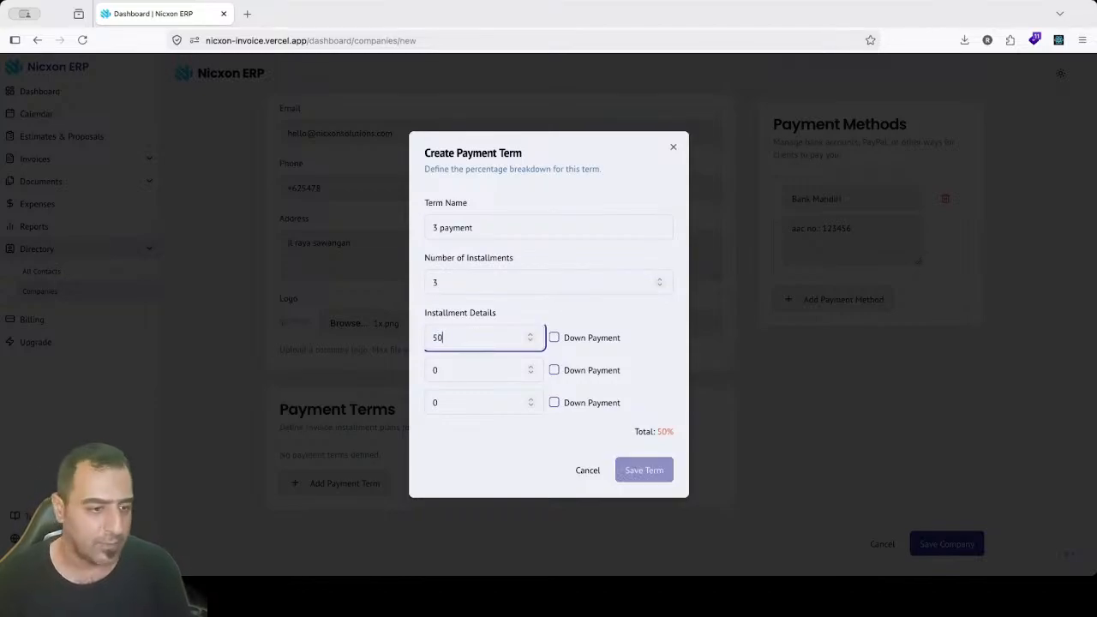
pyautogui.click(556, 339)
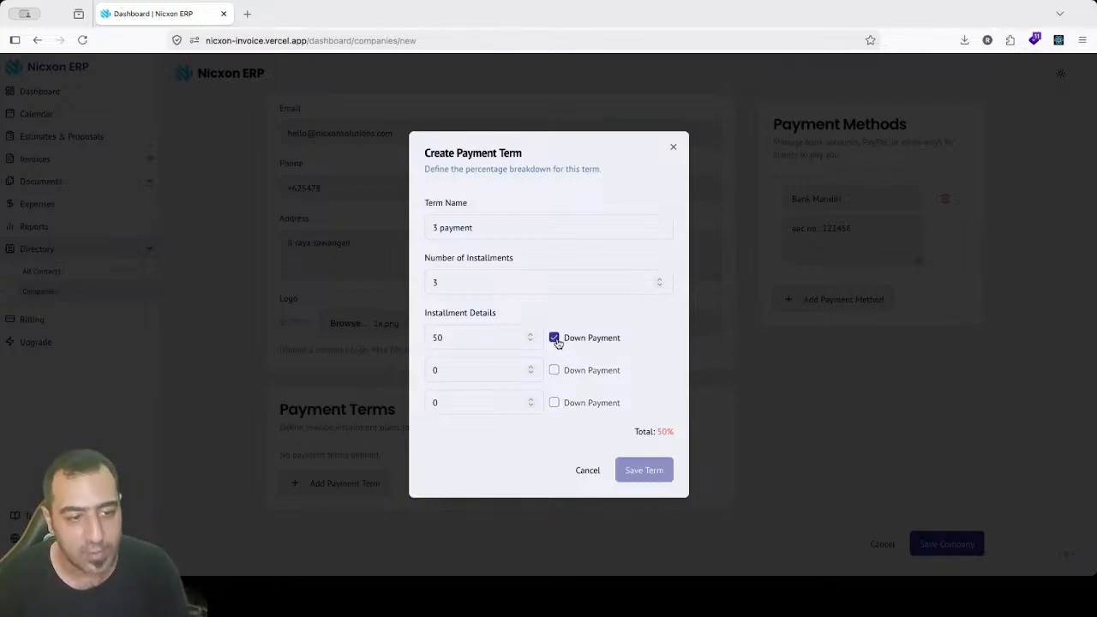
# Step: Set the second and third installments to 25% each and save the term
pyautogui.click(473, 369)
pyautogui.press('BackSpace')
pyautogui.write('25')
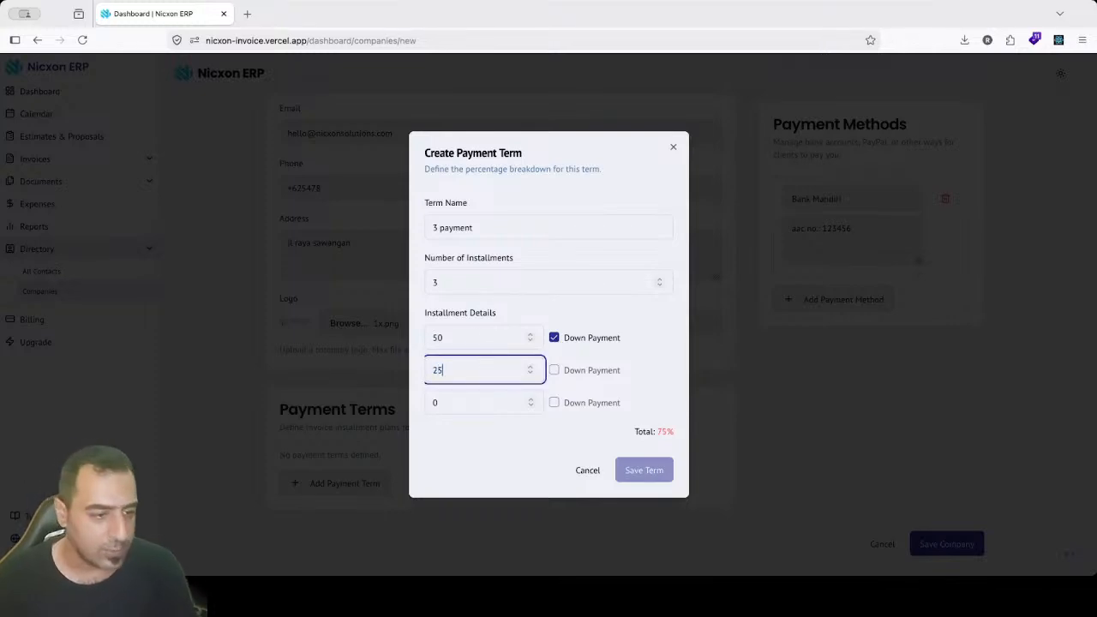
pyautogui.click(455, 394)
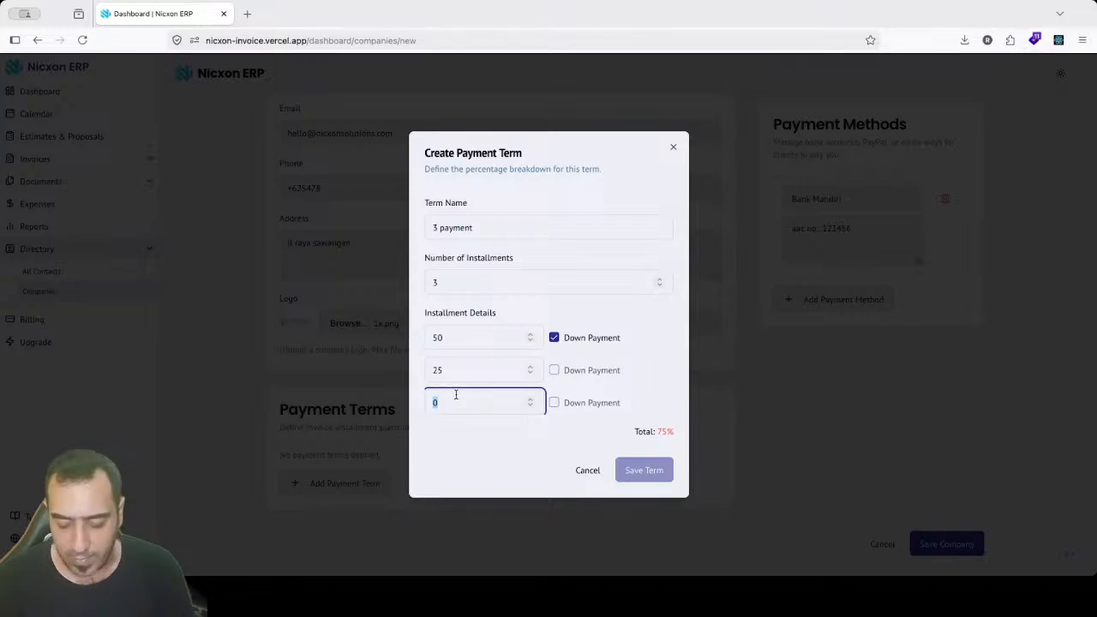
pyautogui.write('25')
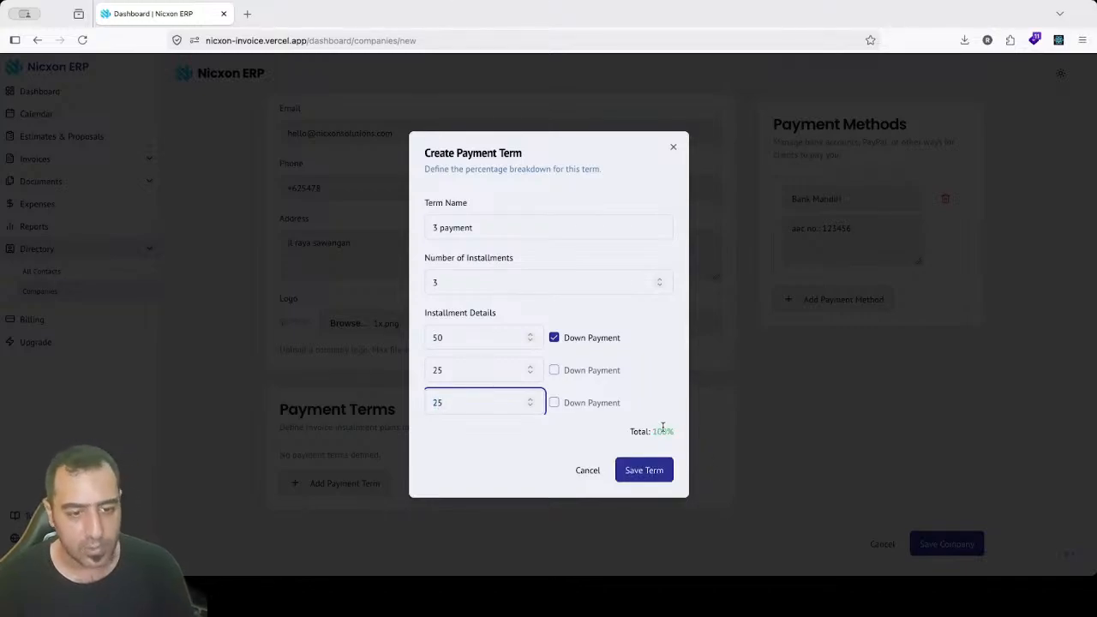
pyautogui.click(474, 375)
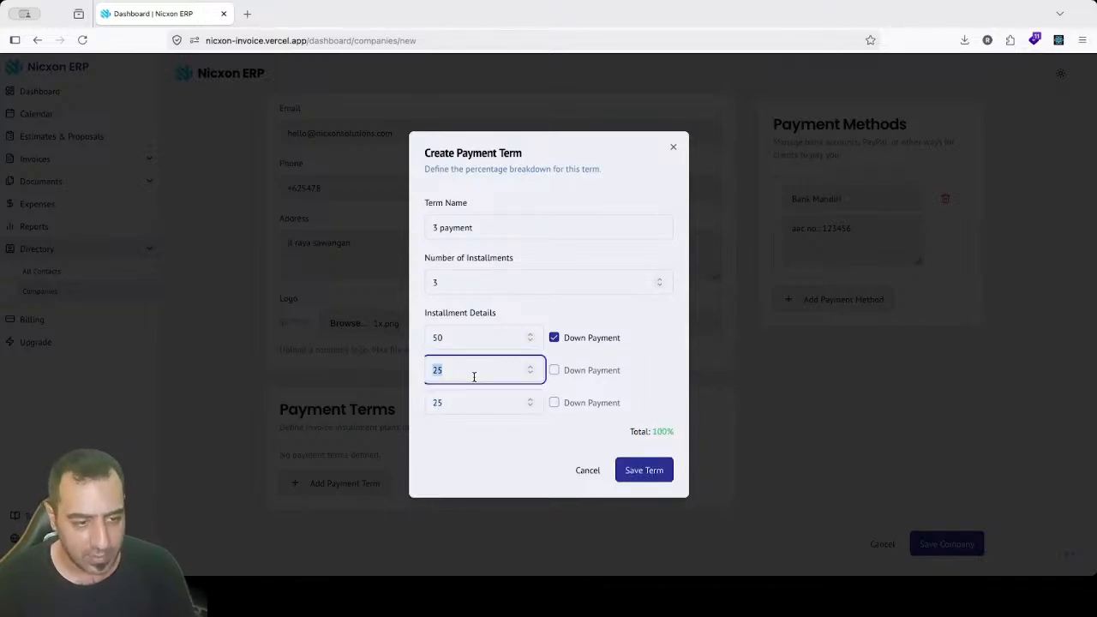
pyautogui.write('45454')
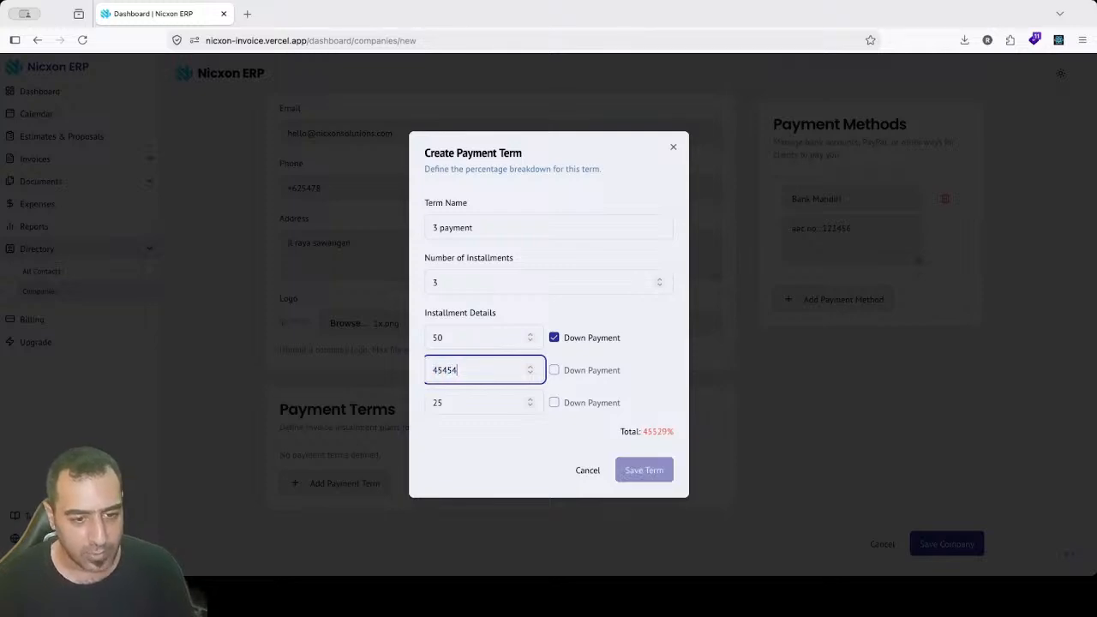
pyautogui.moveTo(644, 433); pyautogui.dragTo(671, 437)
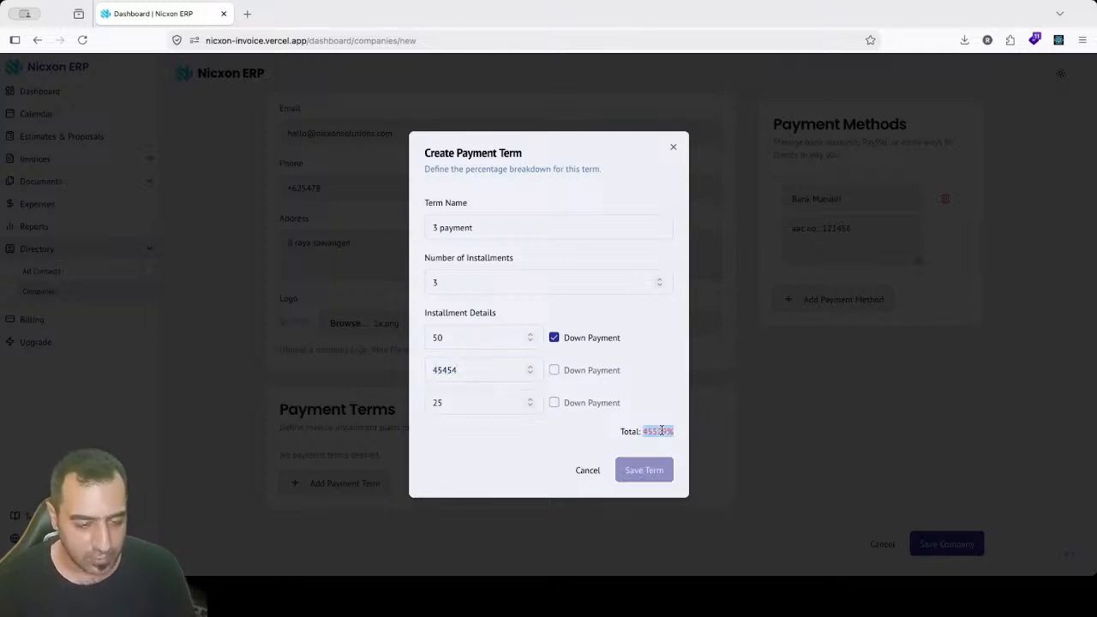
pyautogui.click(660, 432)
pyautogui.doubleClick(482, 377)
pyautogui.write('25')
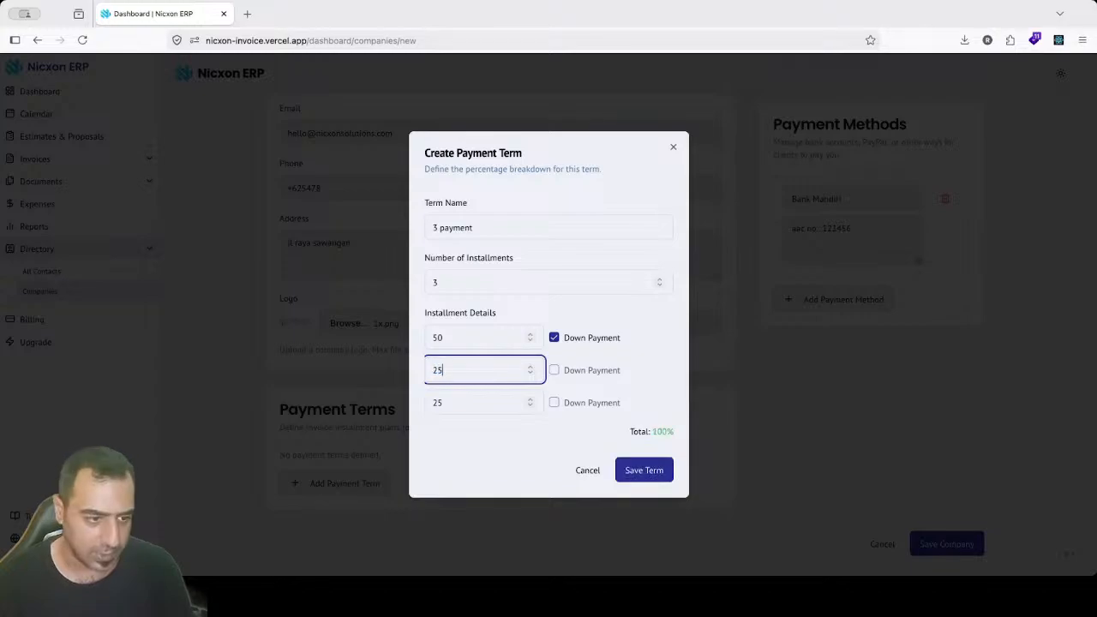
pyautogui.click(644, 471)
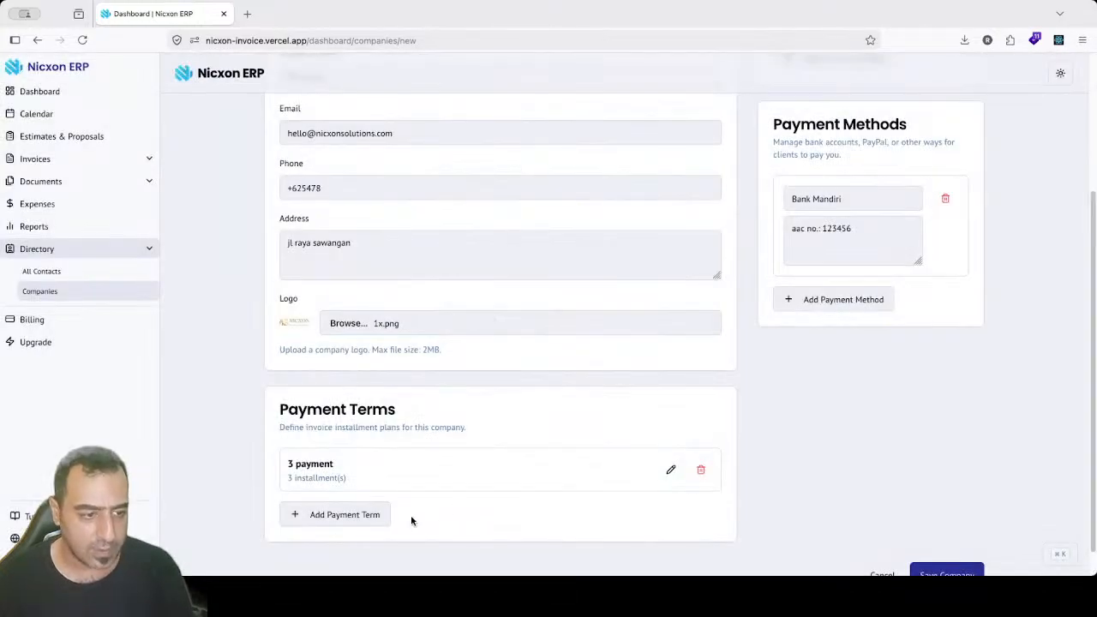
# Step: Add a '1 payment' term with its single installment marked as down payment
pyautogui.click(313, 514)
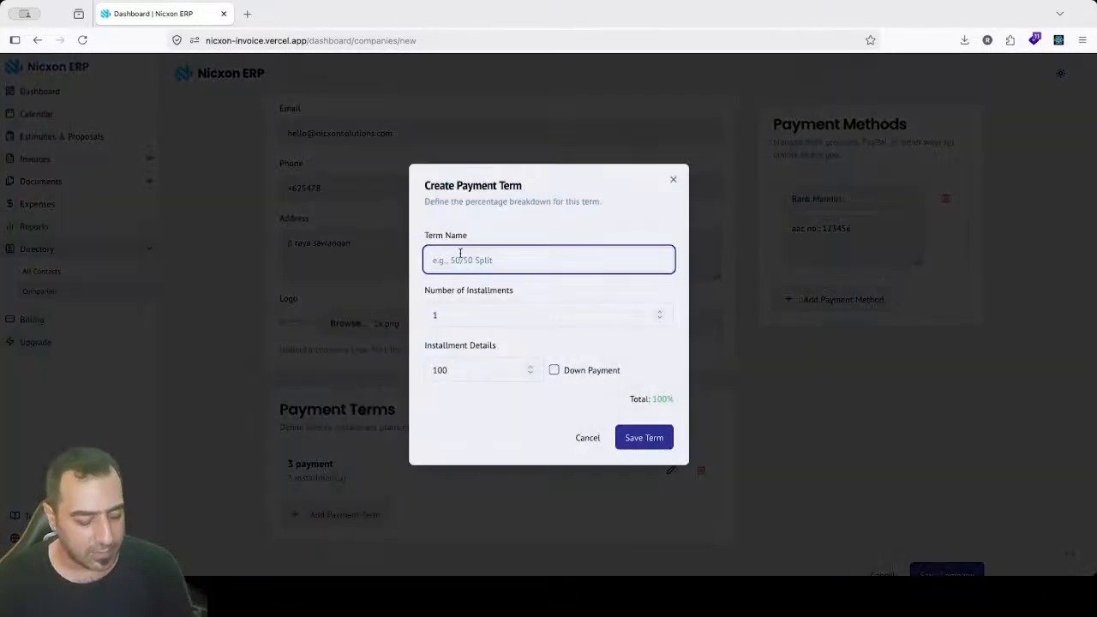
pyautogui.write('1 payment')
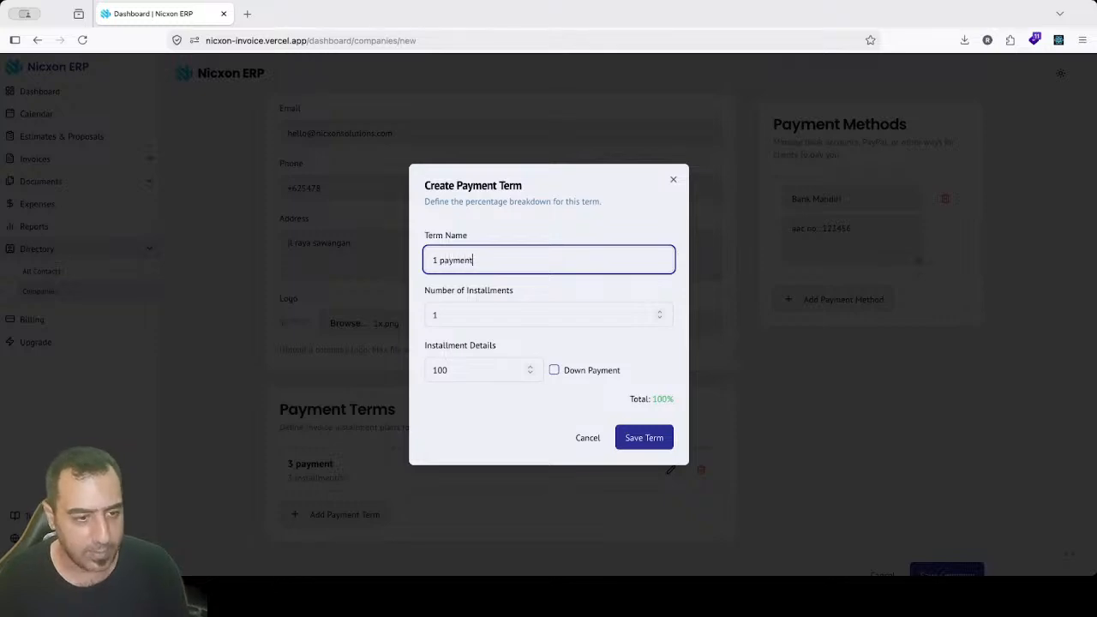
pyautogui.click(553, 370)
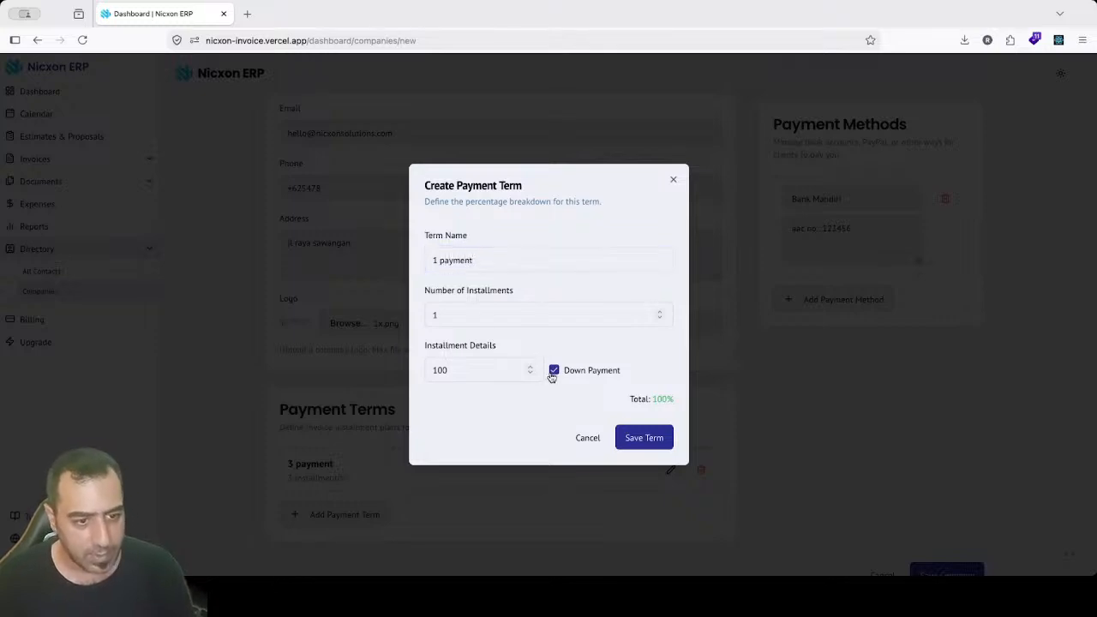
pyautogui.click(644, 438)
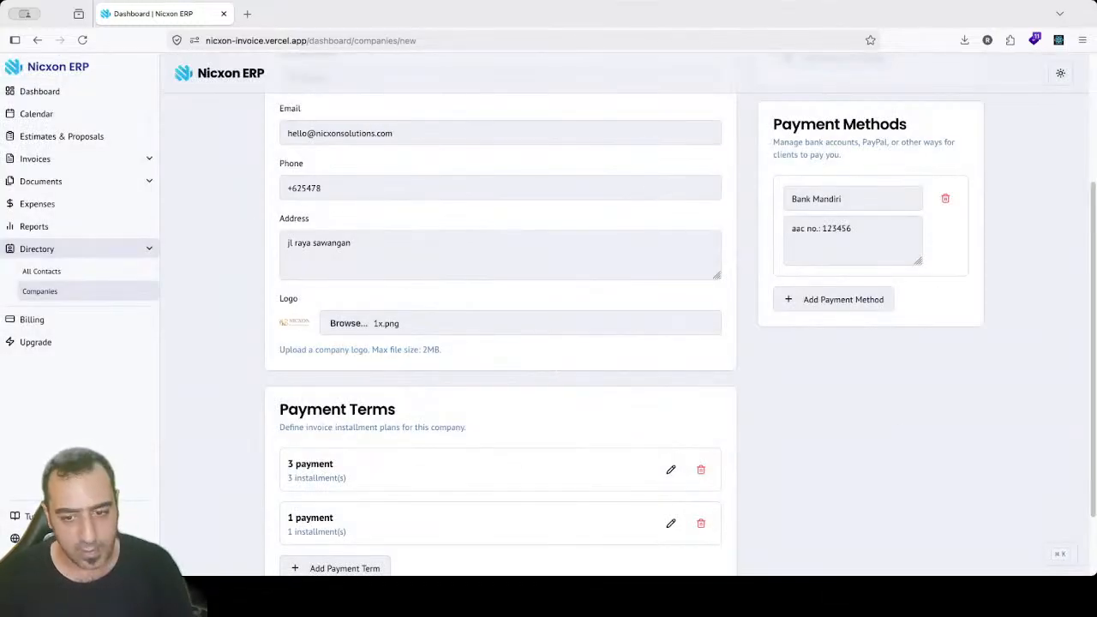
# Step: Save the new PT Nixcon company profile
pyautogui.moveTo(1092, 507); pyautogui.dragTo(1092, 377)
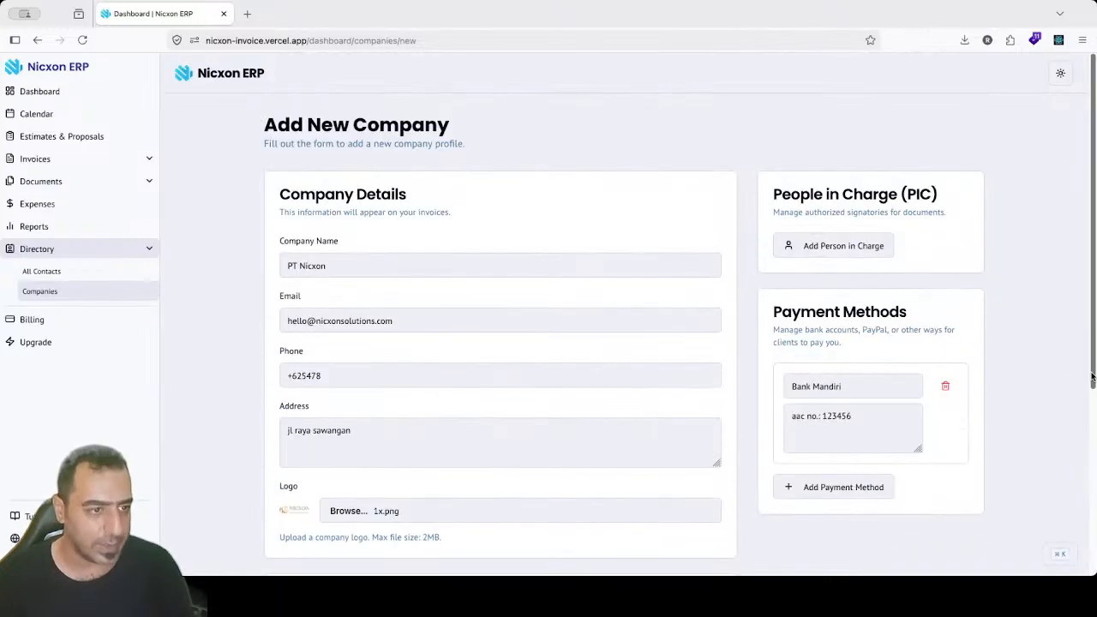
pyautogui.scroll(-5, 1093, 377)
pyautogui.click(957, 559)
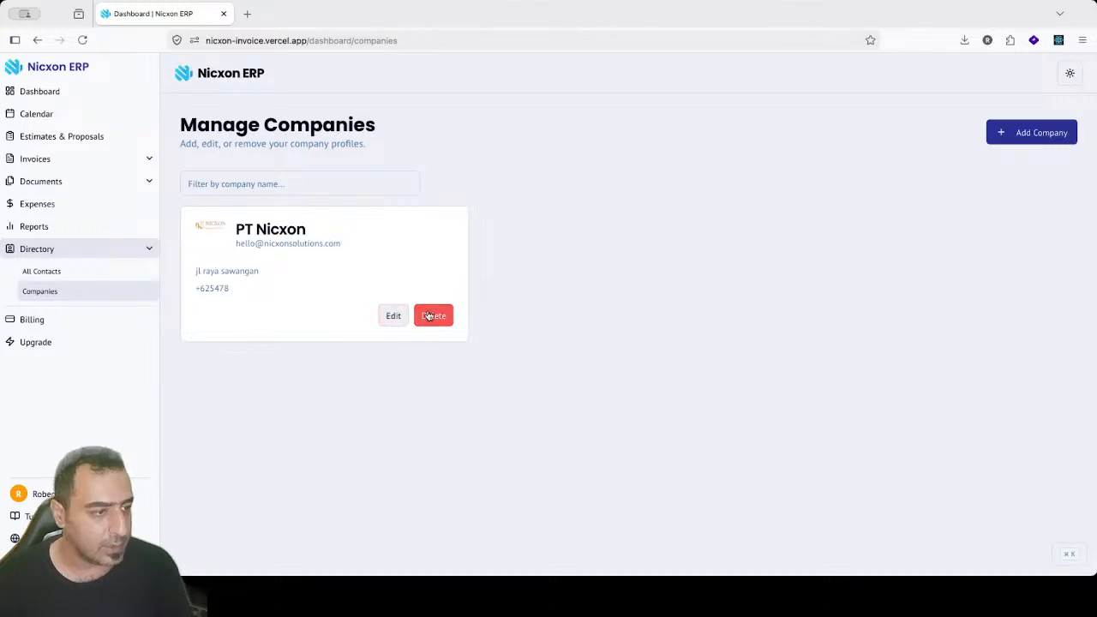
# Step: Go to the All Contacts list in the Directory
pyautogui.click(47, 274)
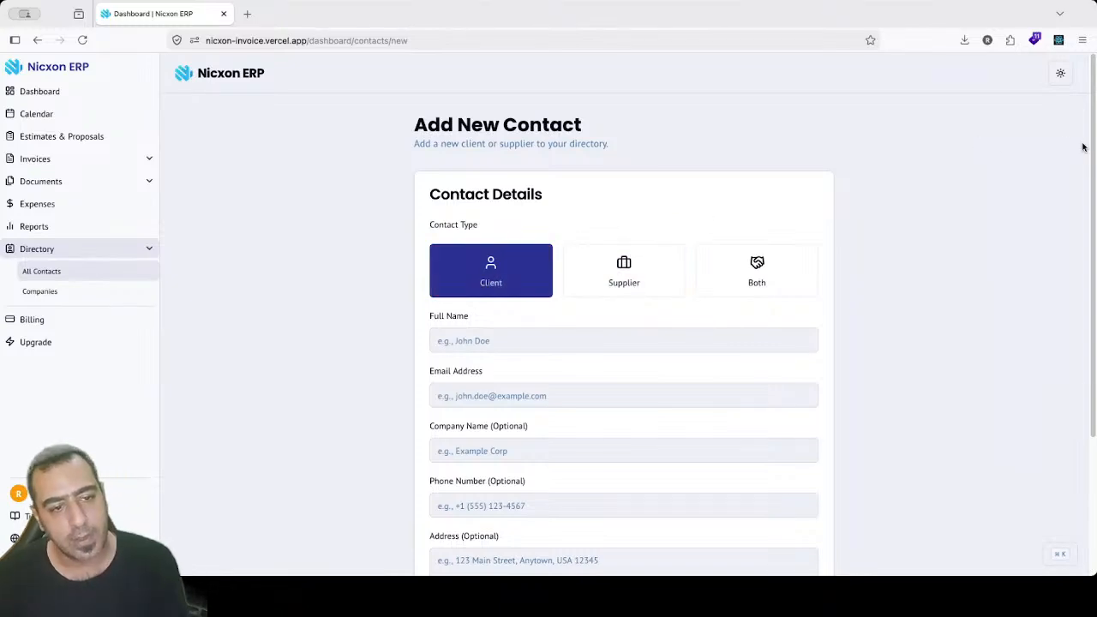
pyautogui.scroll(-2, 1088, 77)
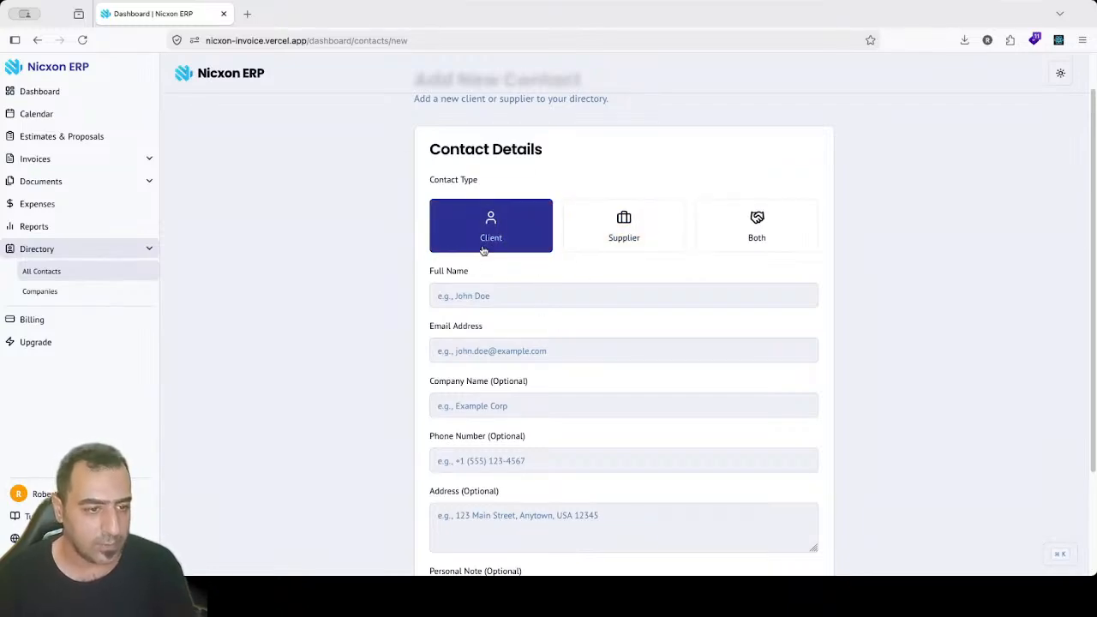
# Step: Enter the contact name Client A and the contact's e-mail address
pyautogui.click(515, 295)
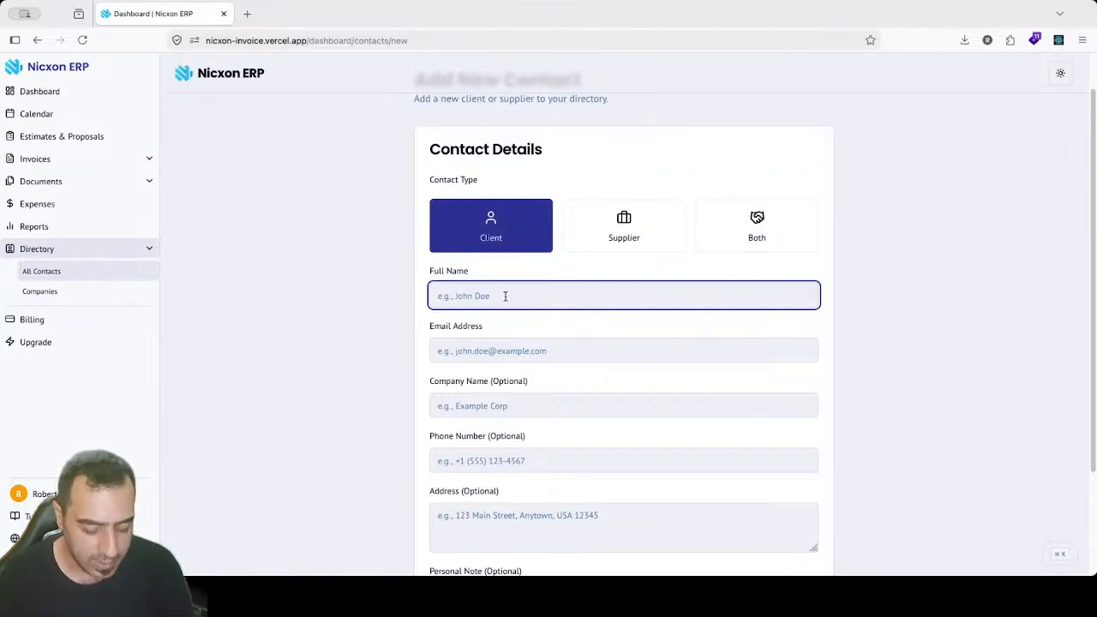
pyautogui.write('Cli')
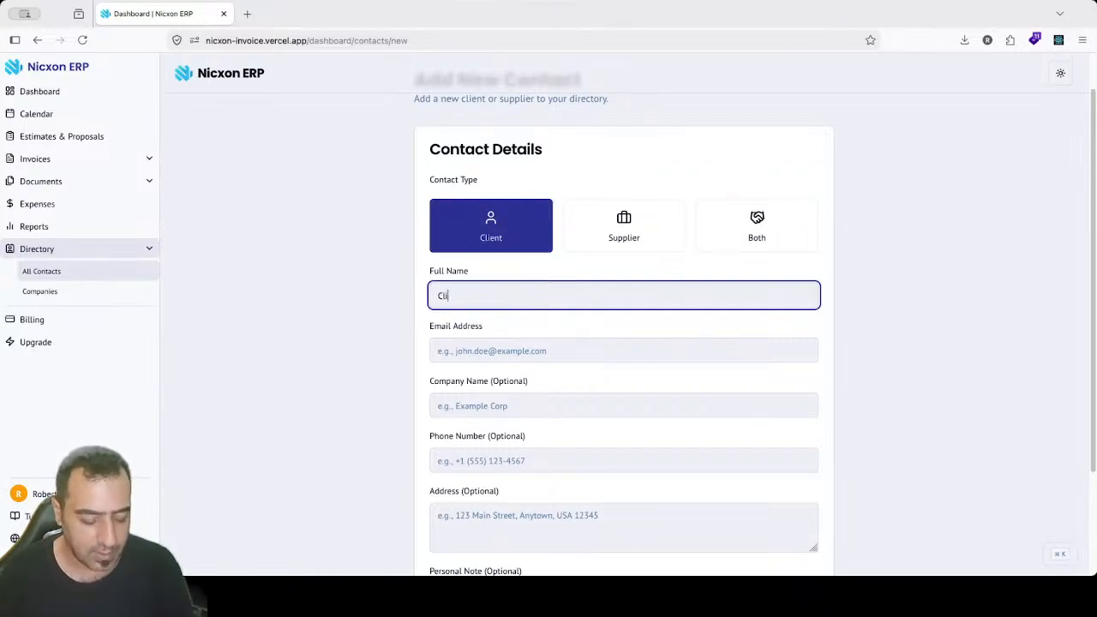
pyautogui.write('ent A')
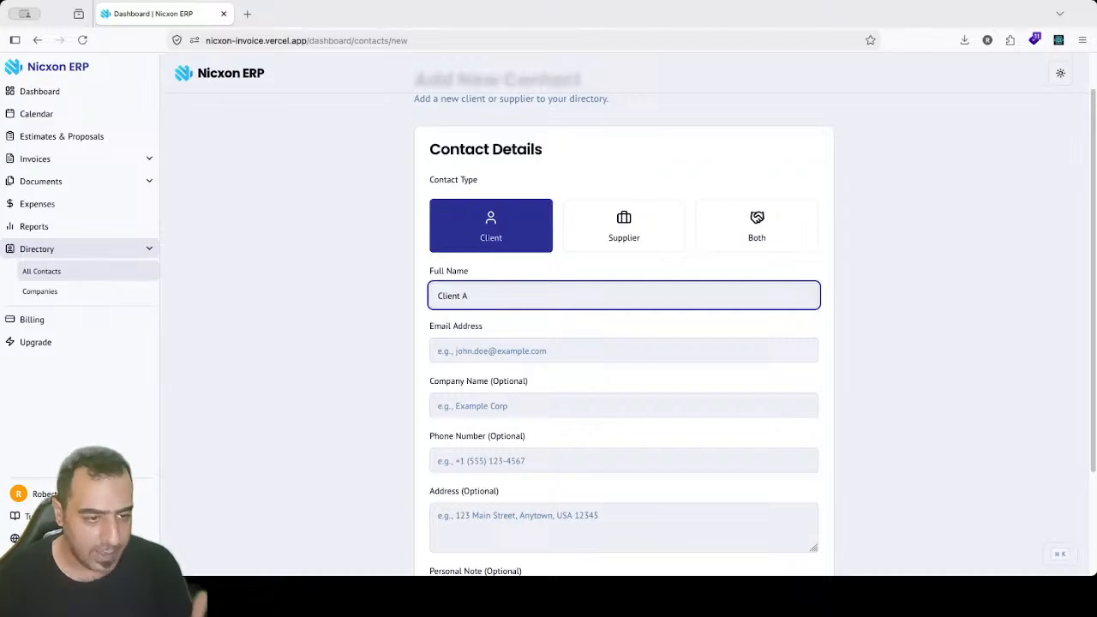
pyautogui.click(489, 340)
pyautogui.write('cl')
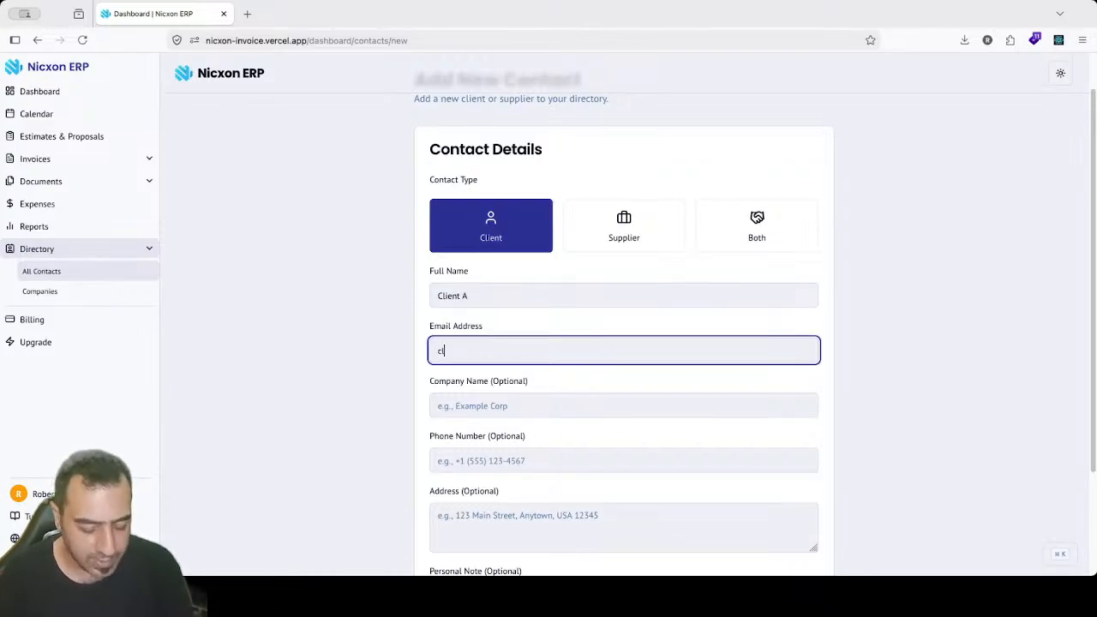
pyautogui.write('ientA@')
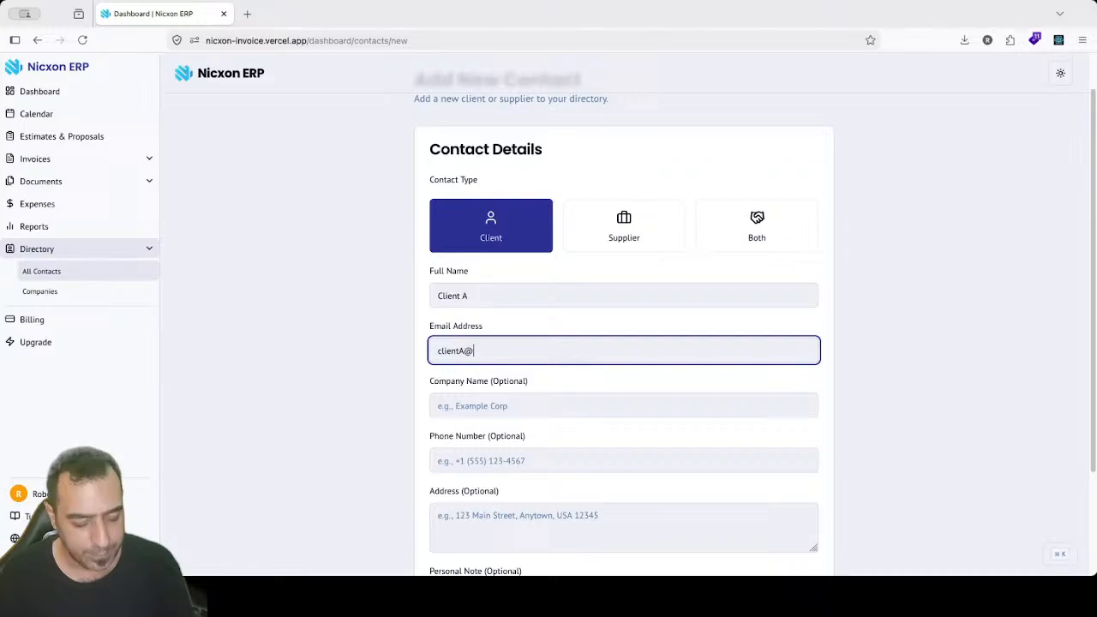
pyautogui.write('test.com')
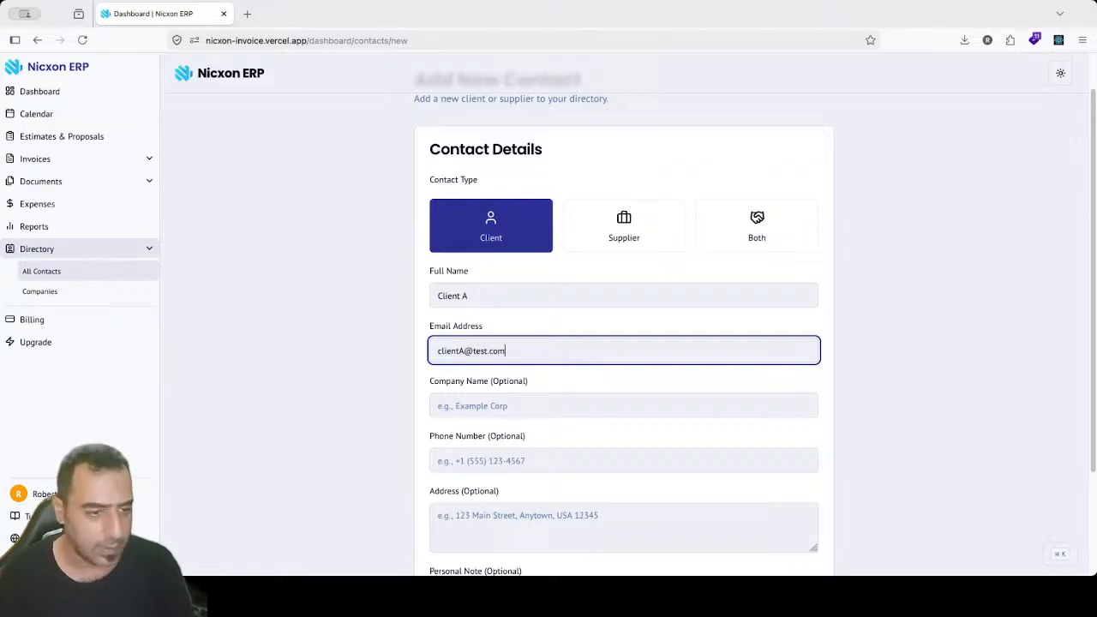
pyautogui.press('Left')
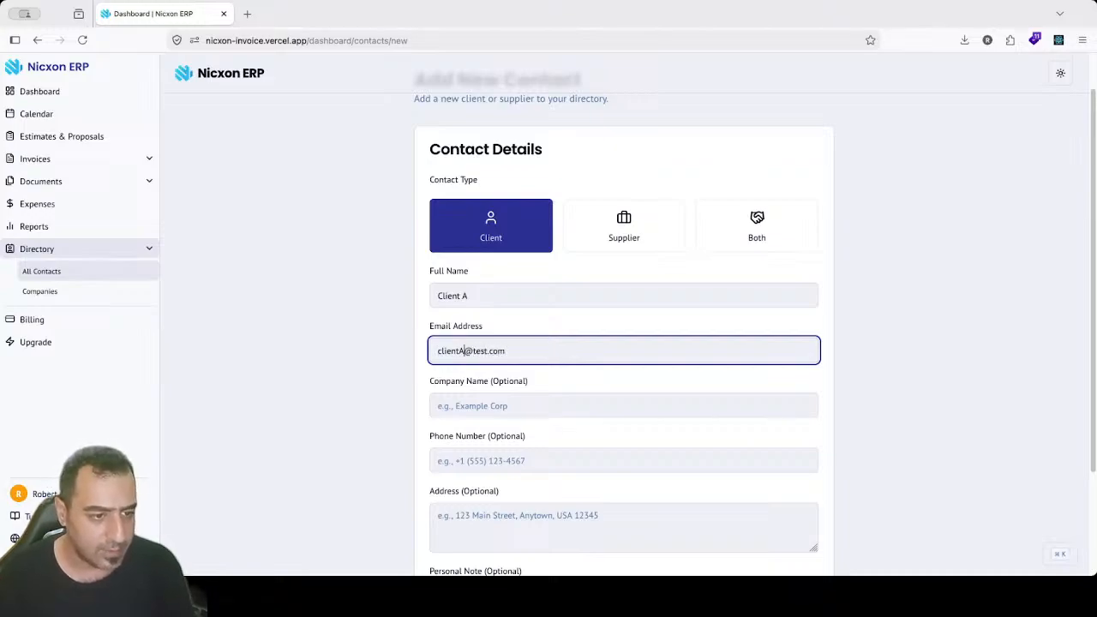
pyautogui.press('BackSpace')
pyautogui.write('ta')
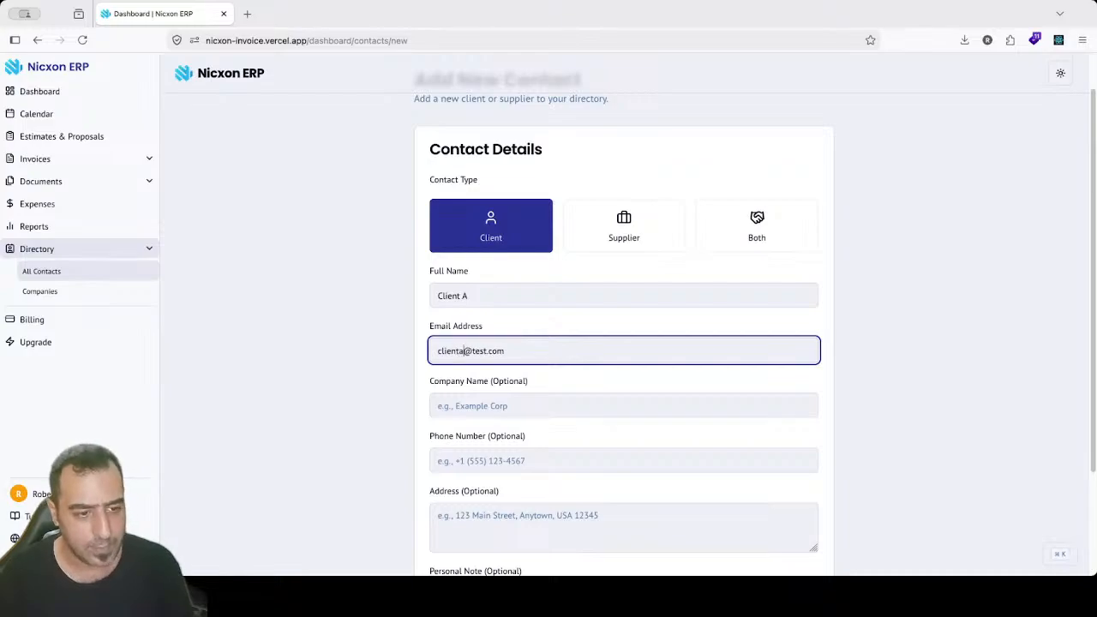
pyautogui.click(473, 379)
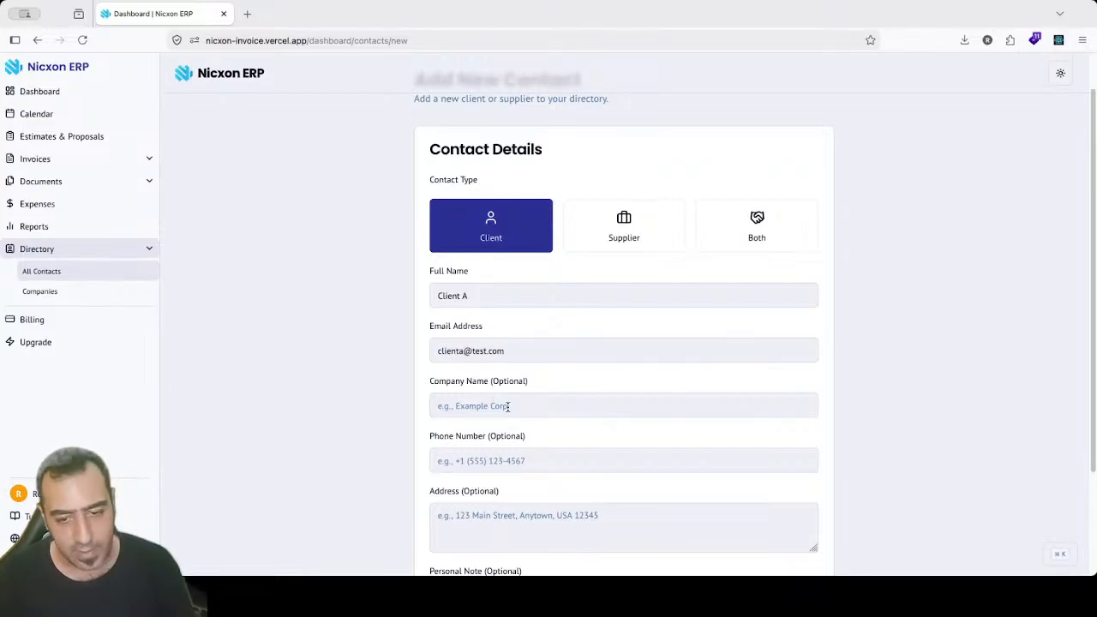
# Step: Leave company, phone, address and note blank, and save the contact
pyautogui.click(578, 411)
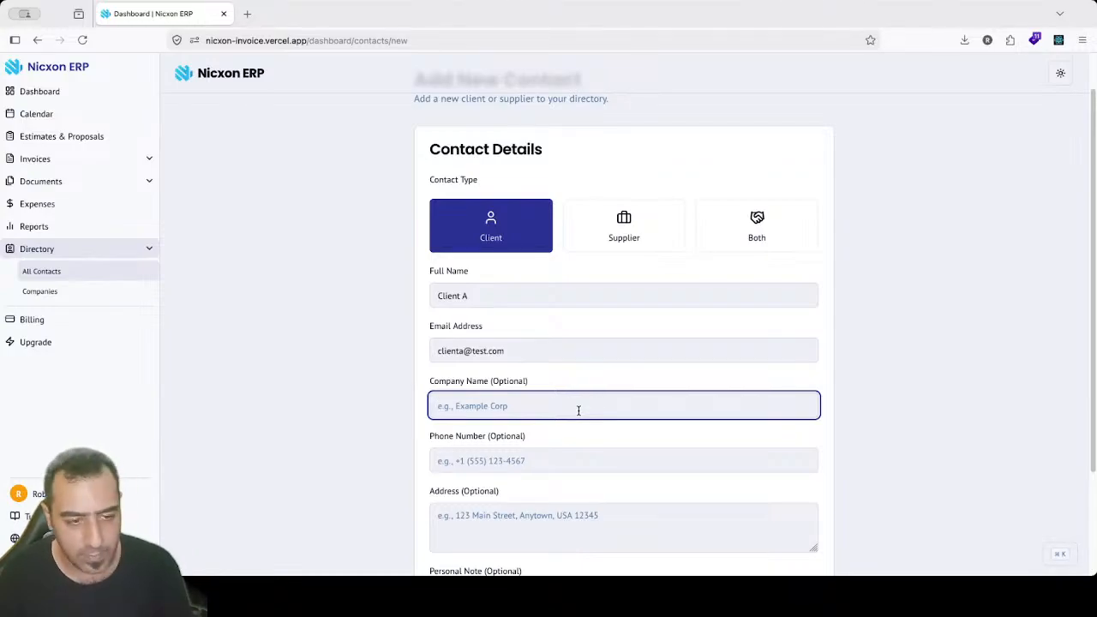
pyautogui.click(511, 455)
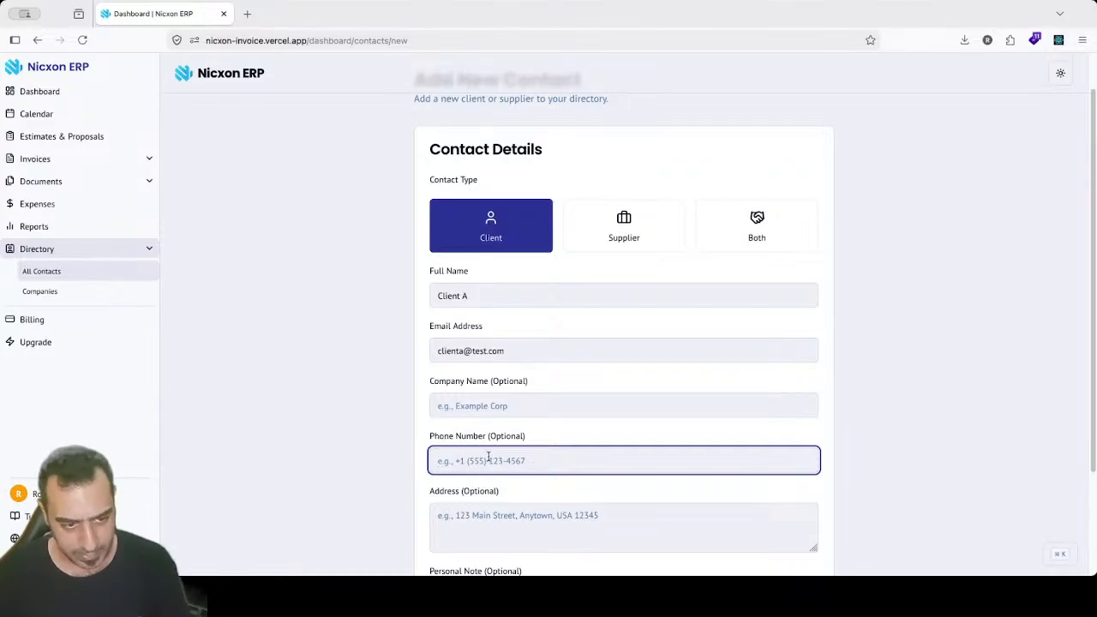
pyautogui.scroll(-2, 486, 445)
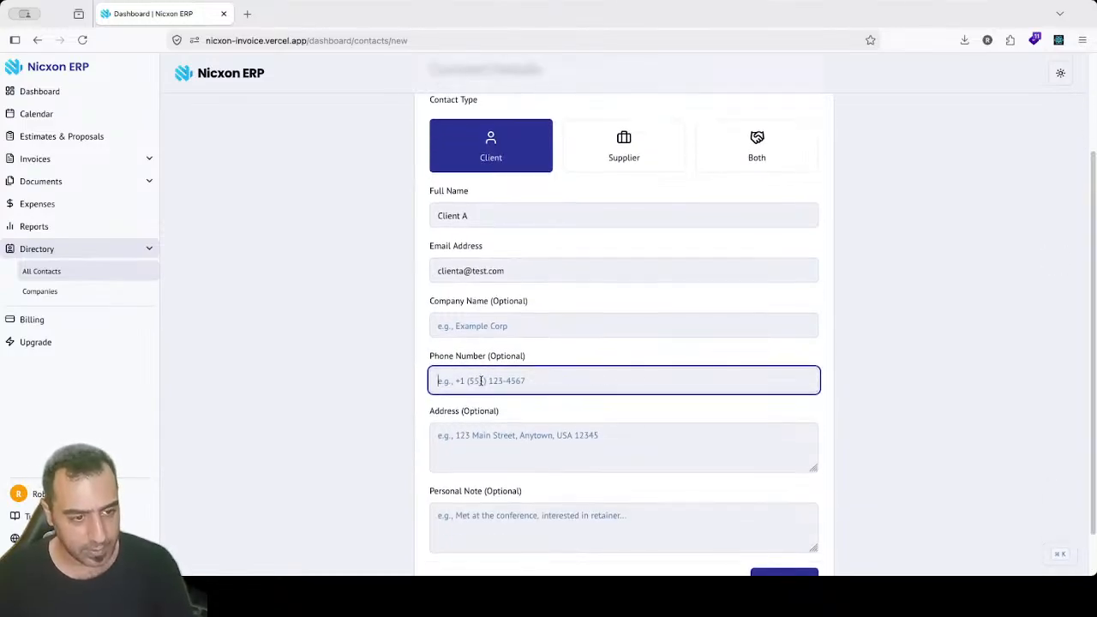
pyautogui.click(475, 451)
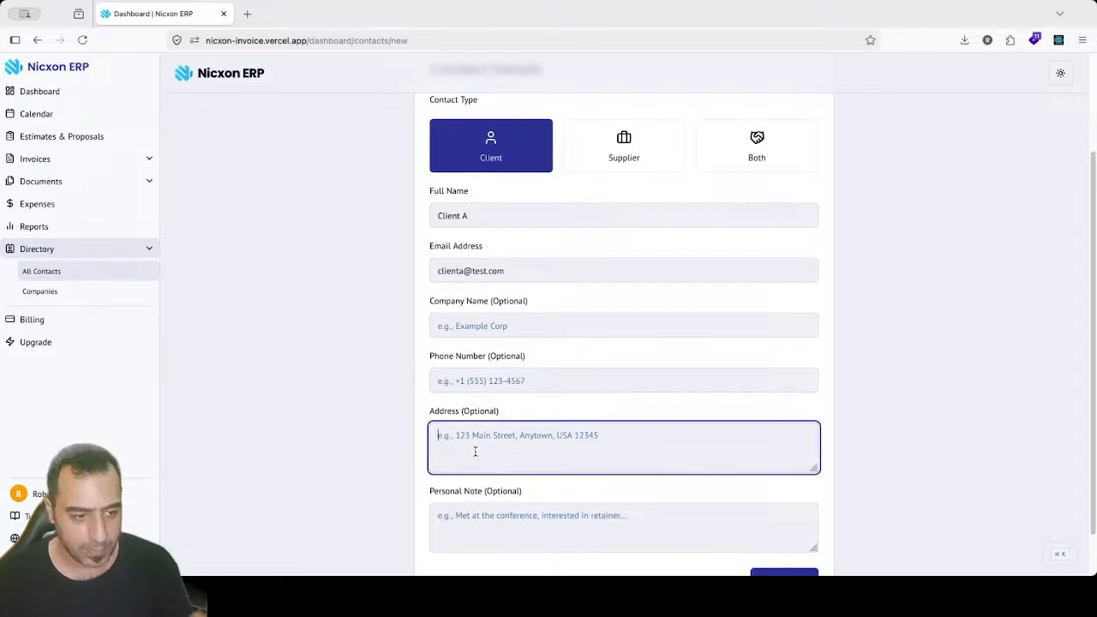
pyautogui.click(543, 546)
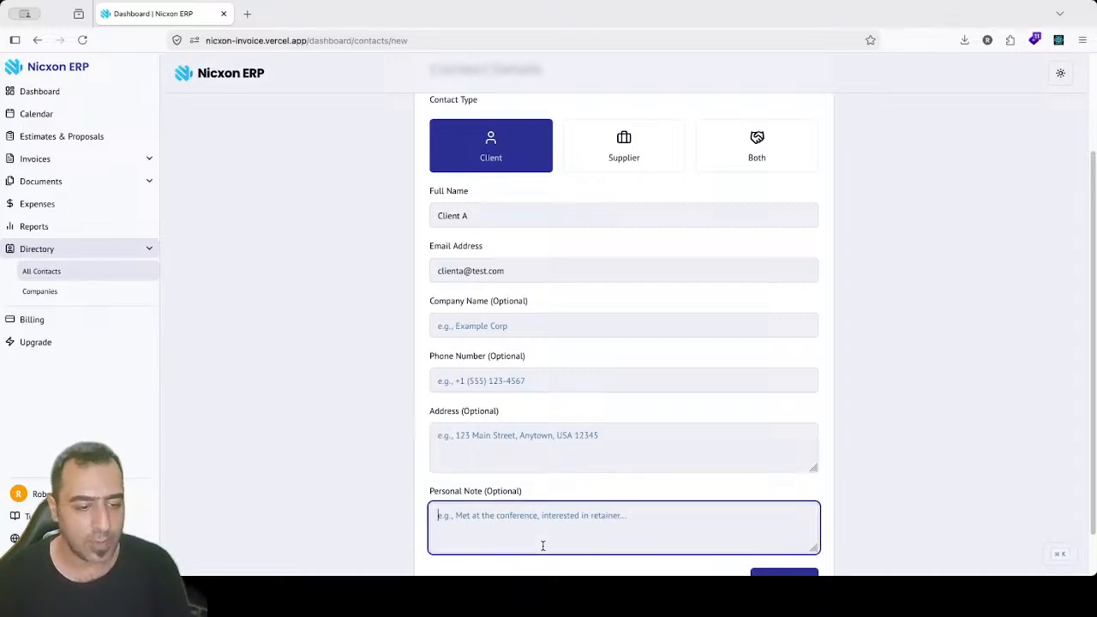
pyautogui.click(788, 571)
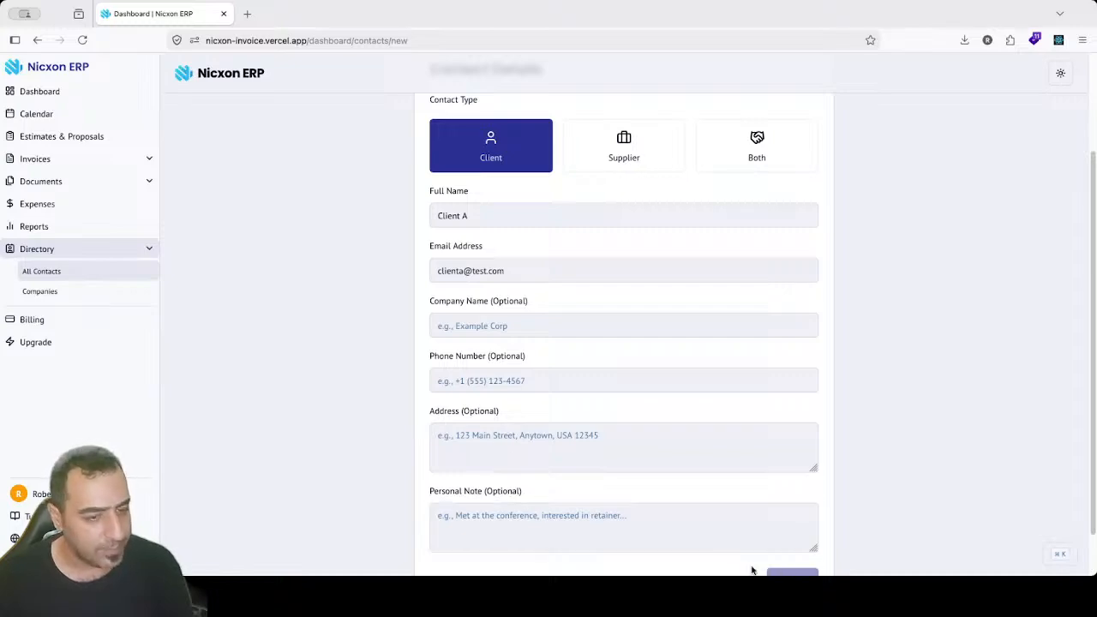
pyautogui.click(1093, 121)
pyautogui.moveTo(1092, 122); pyautogui.dragTo(1093, 329)
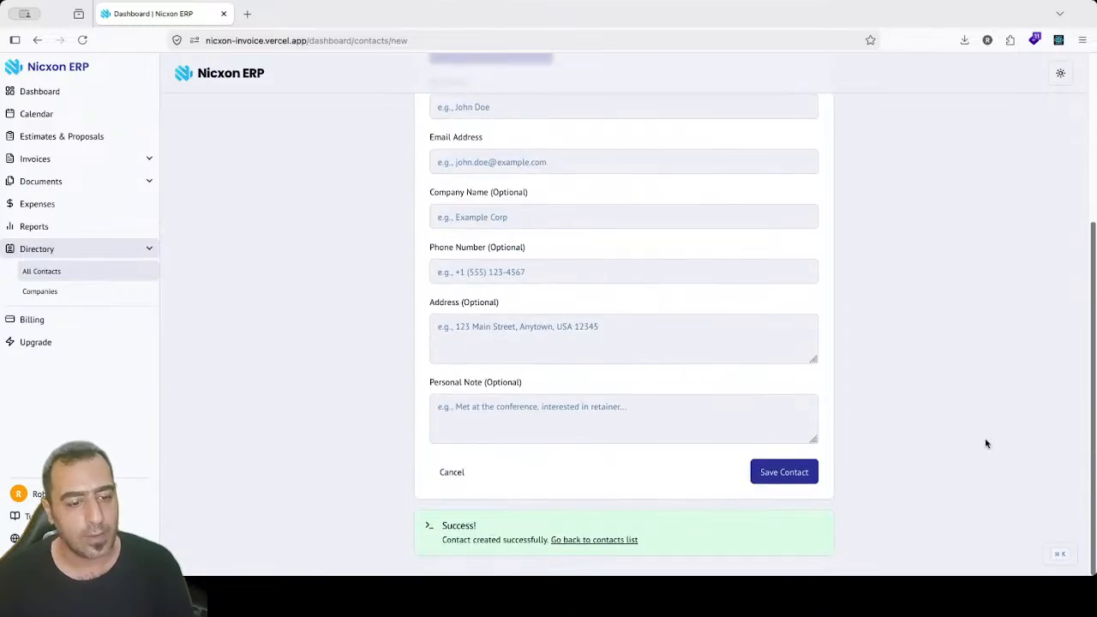
pyautogui.click(613, 540)
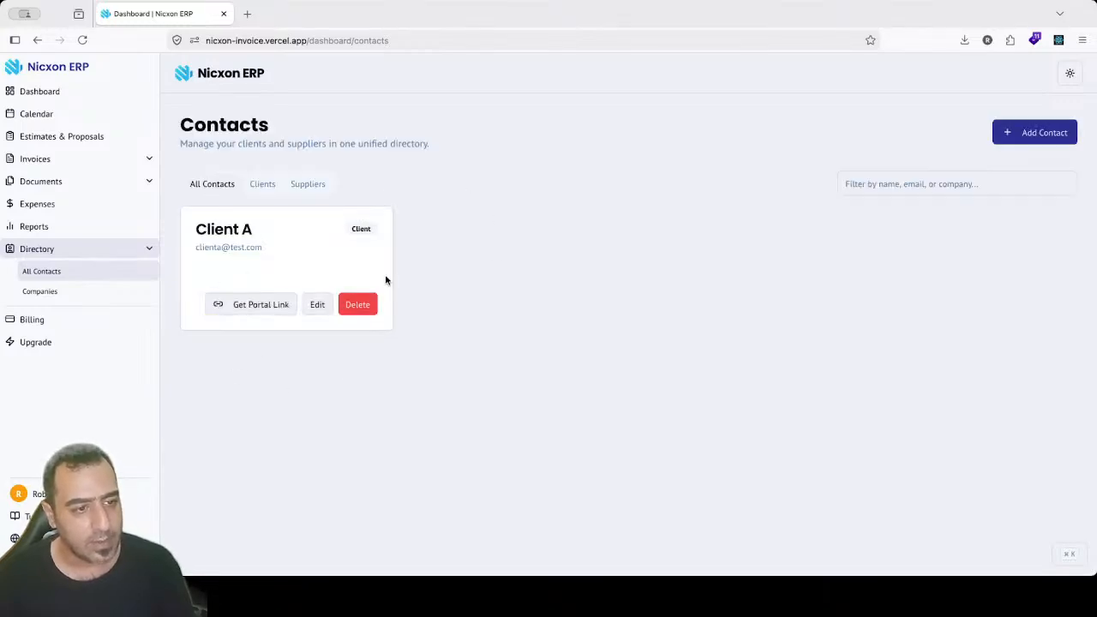
# Step: Check Client A under the Clients/Suppliers filters and Companies, then expand Documents and Invoices
pyautogui.moveTo(351, 233); pyautogui.dragTo(373, 238)
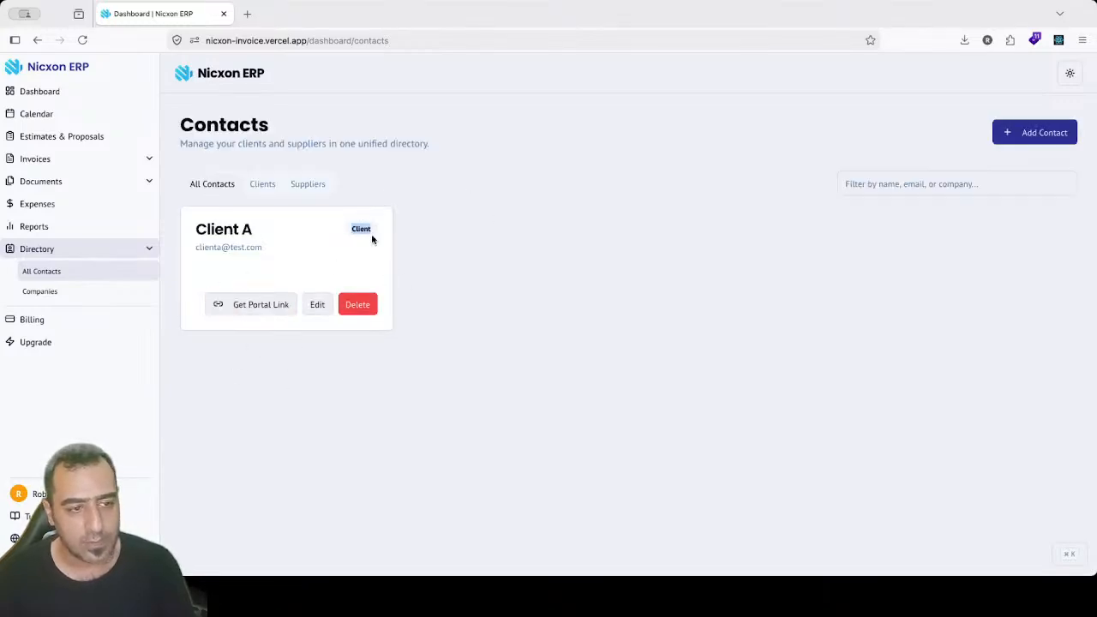
pyautogui.click(268, 187)
pyautogui.click(310, 185)
pyautogui.click(221, 184)
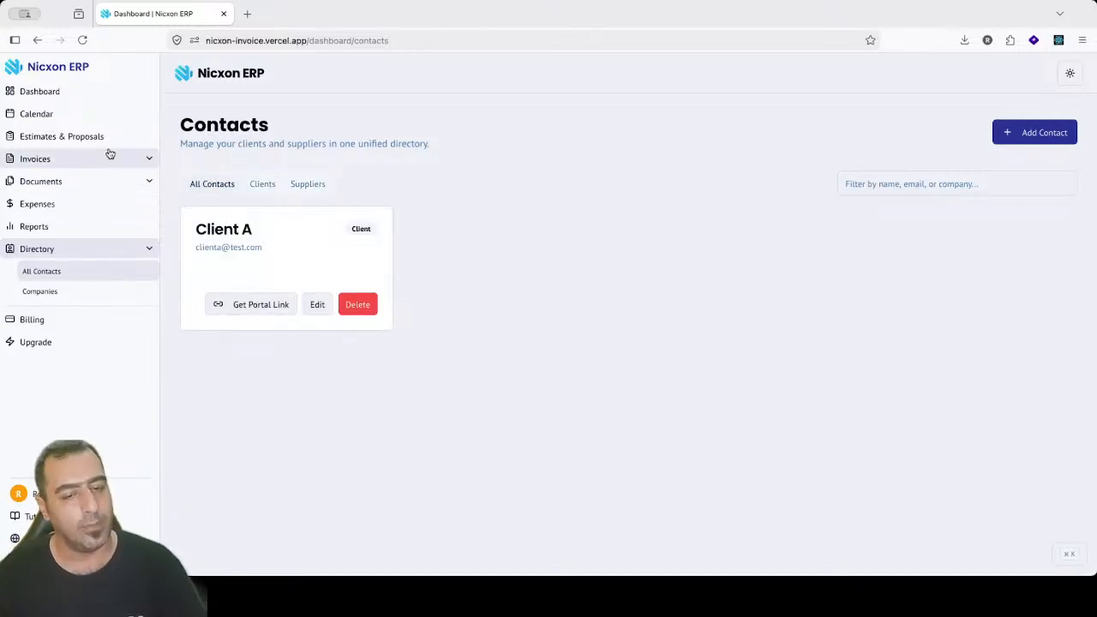
pyautogui.click(43, 292)
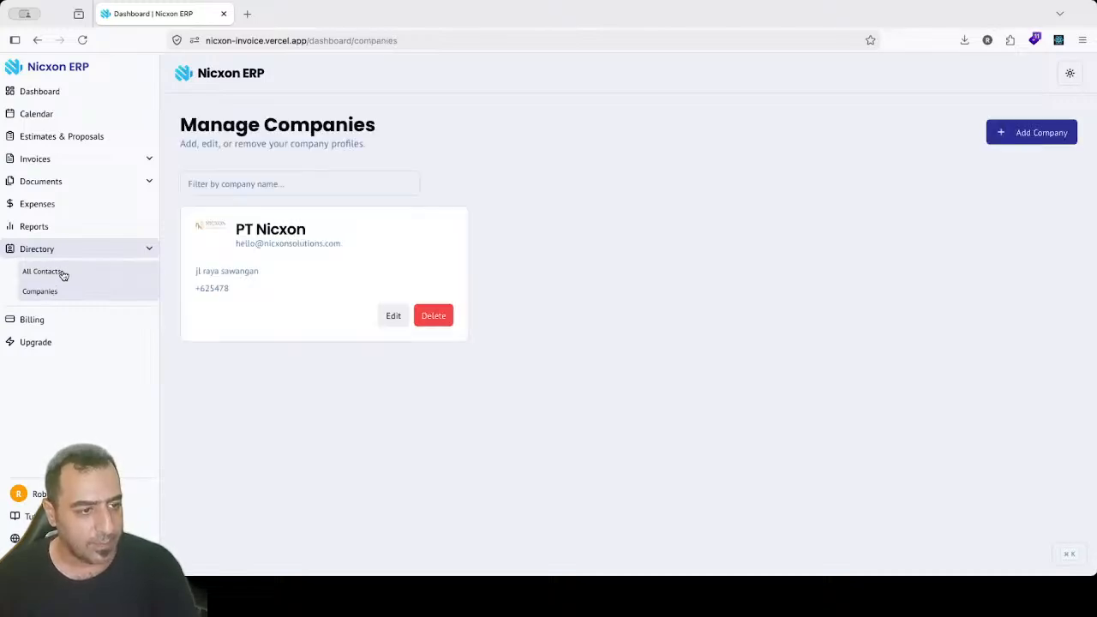
pyautogui.click(43, 272)
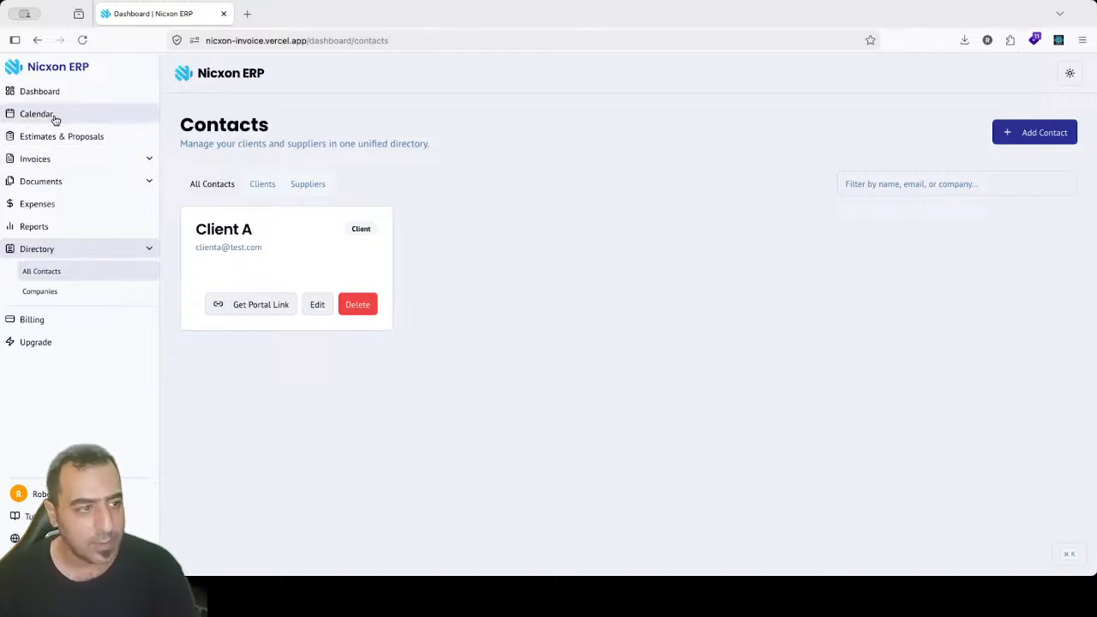
pyautogui.click(84, 180)
pyautogui.click(82, 161)
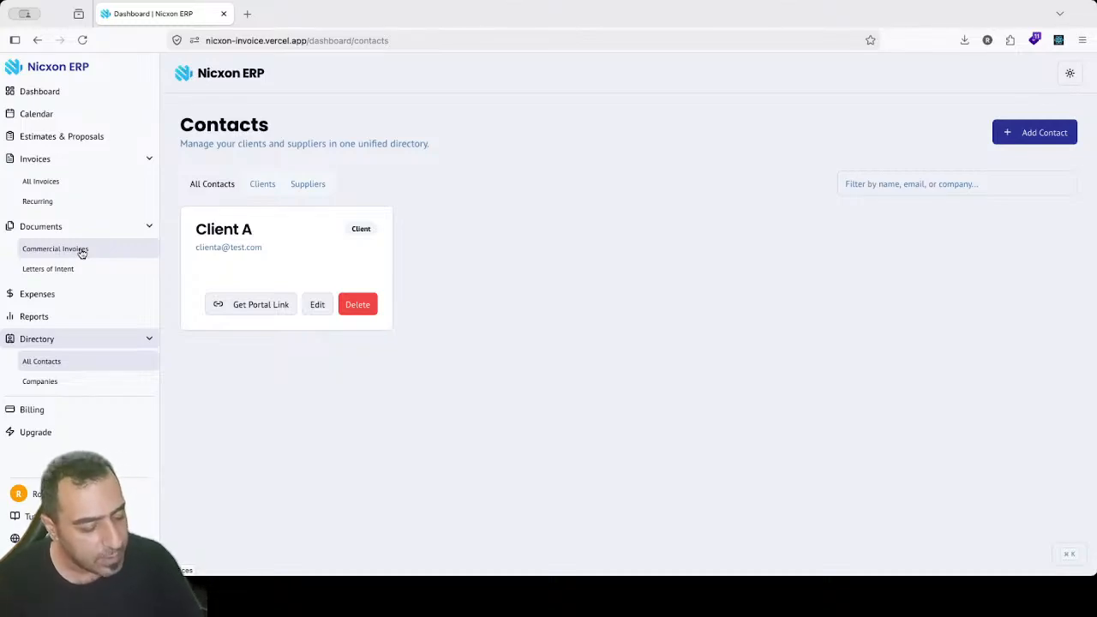
# Step: Create a new document in Estimates & Proposals, trying Proposal before settling on Estimate
pyautogui.click(86, 144)
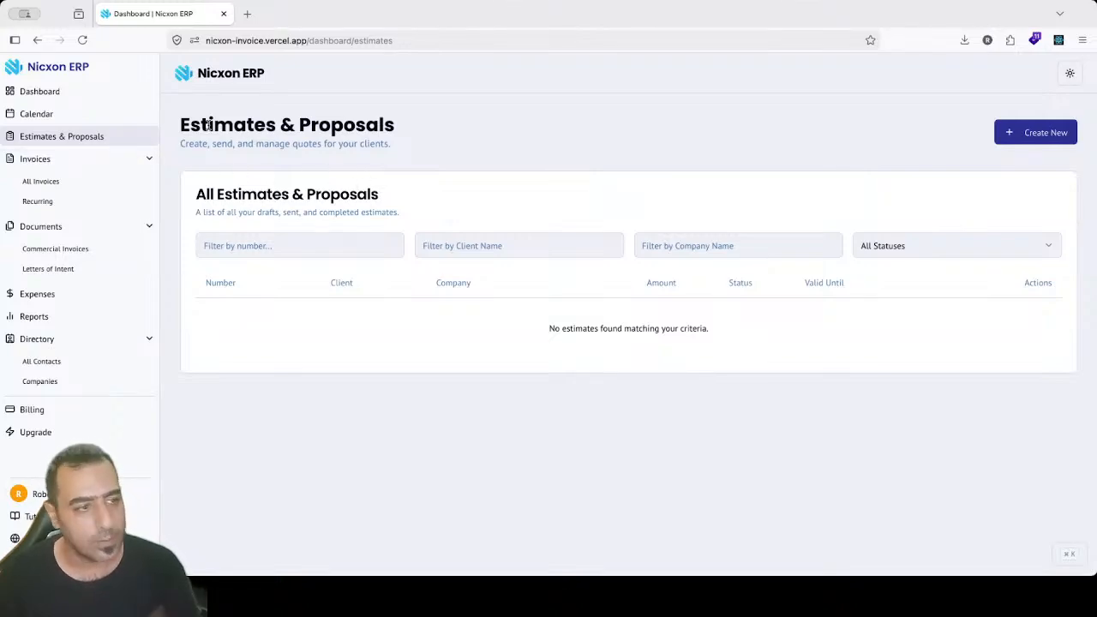
pyautogui.moveTo(208, 124); pyautogui.dragTo(419, 117)
pyautogui.click(419, 118)
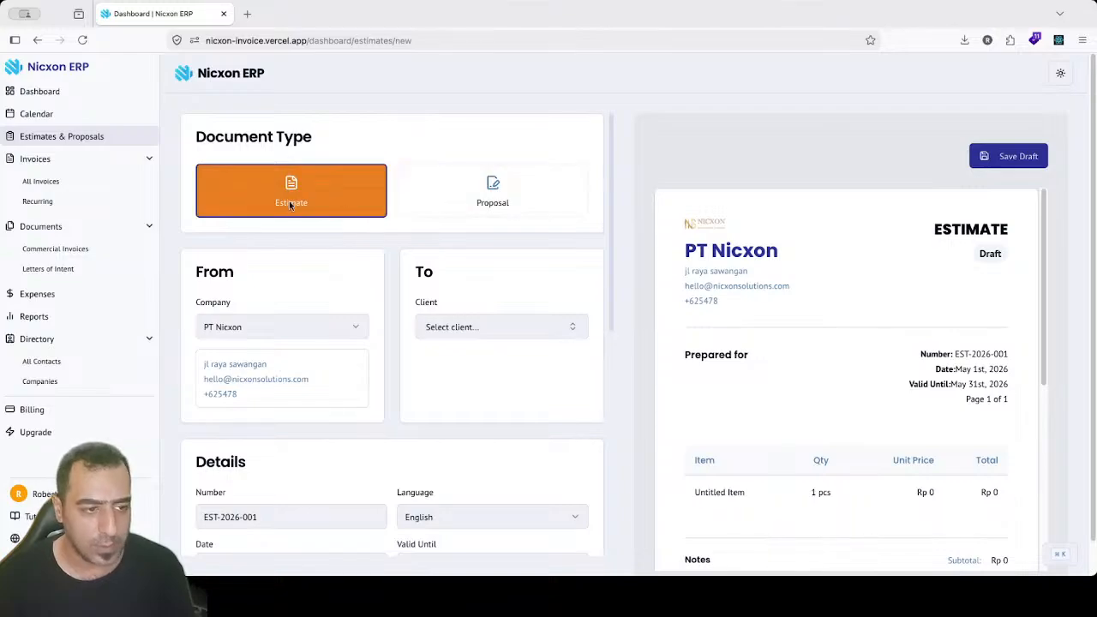
pyautogui.click(491, 188)
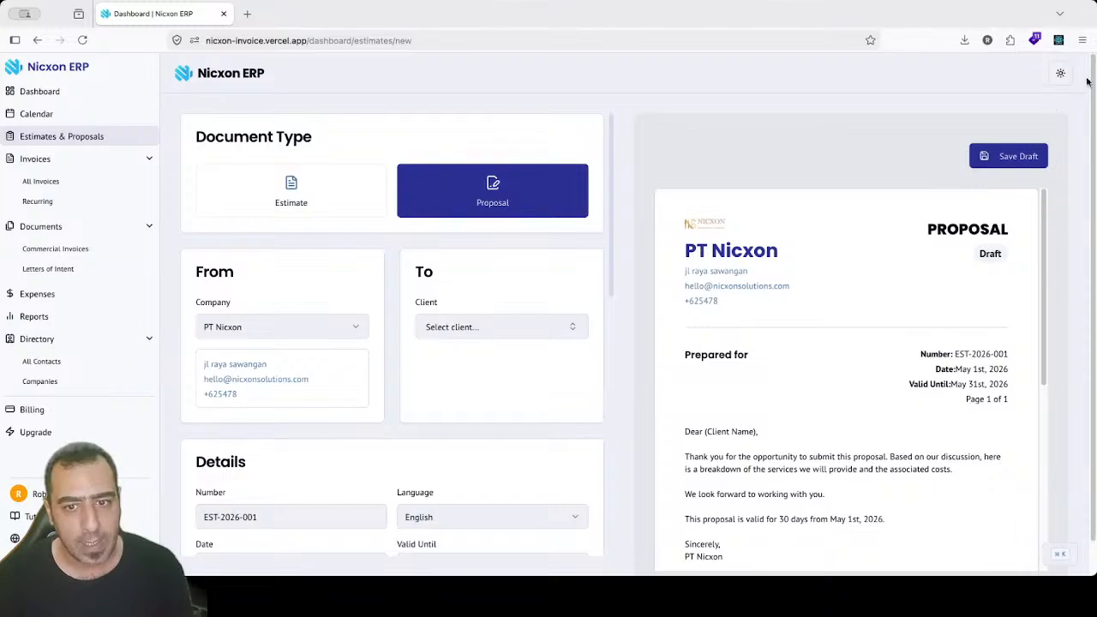
pyautogui.scroll(-1, 1090, 137)
pyautogui.scroll(-3, 754, 328)
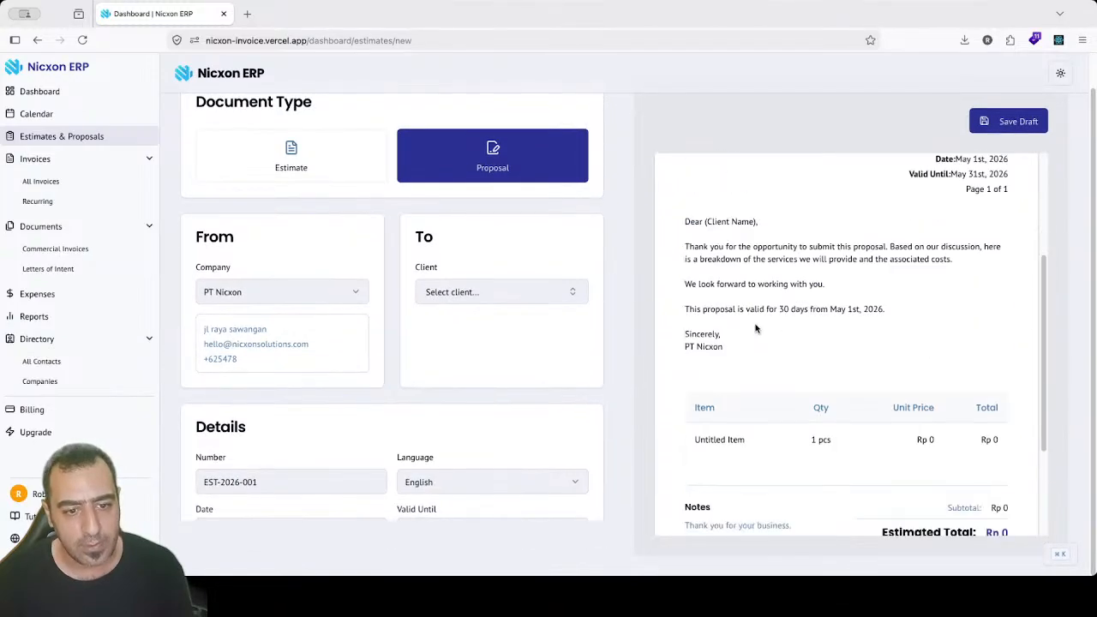
pyautogui.scroll(-2, 741, 254)
pyautogui.scroll(5, 759, 350)
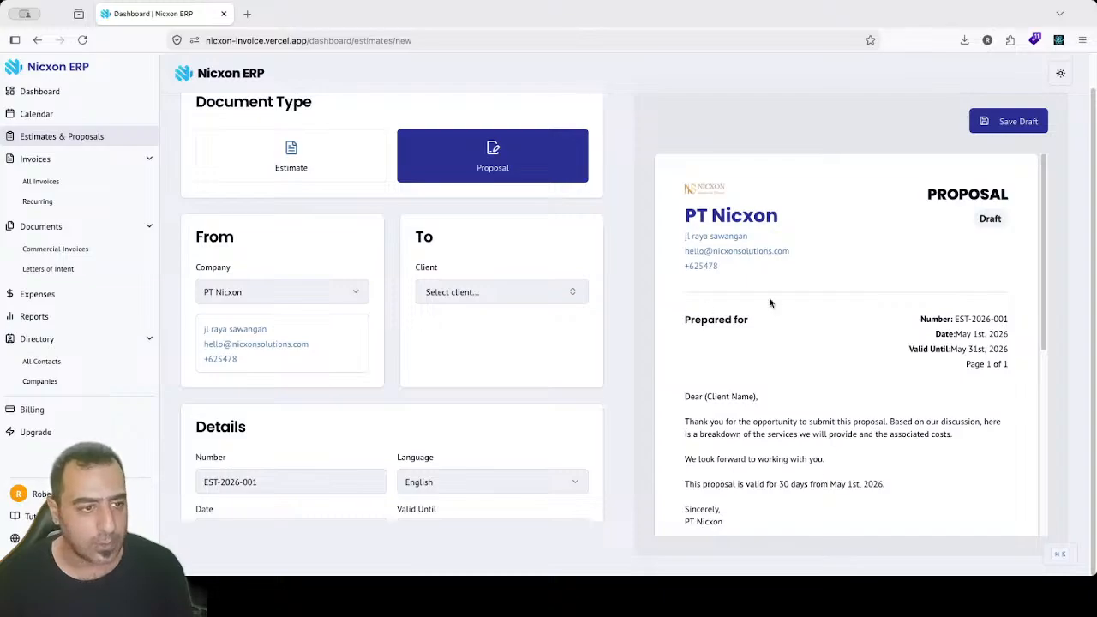
pyautogui.scroll(1, 1093, 80)
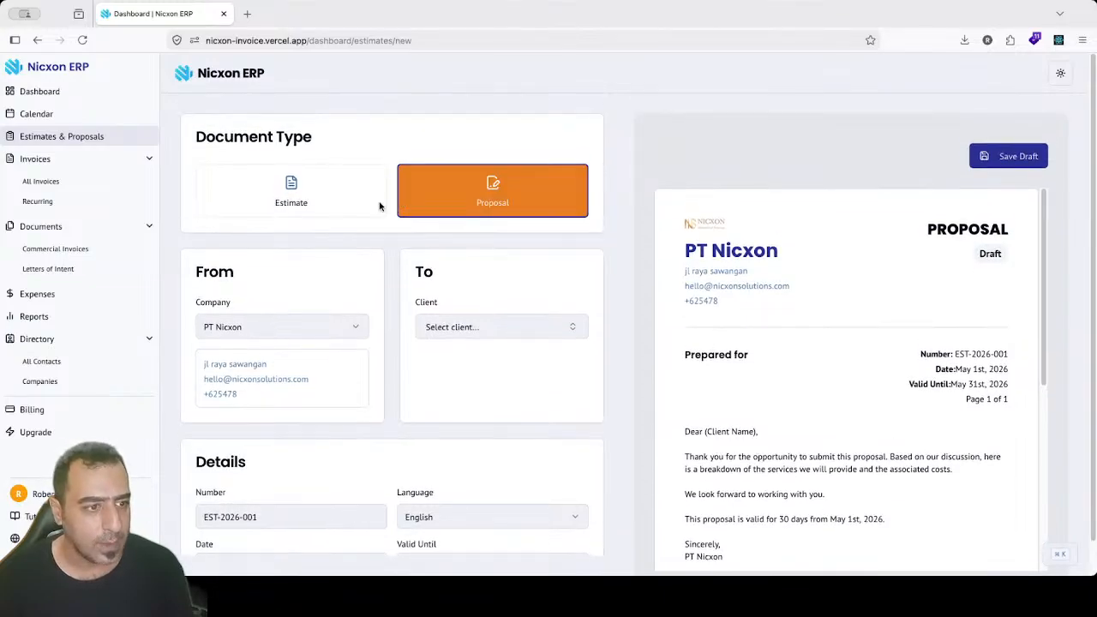
pyautogui.click(332, 202)
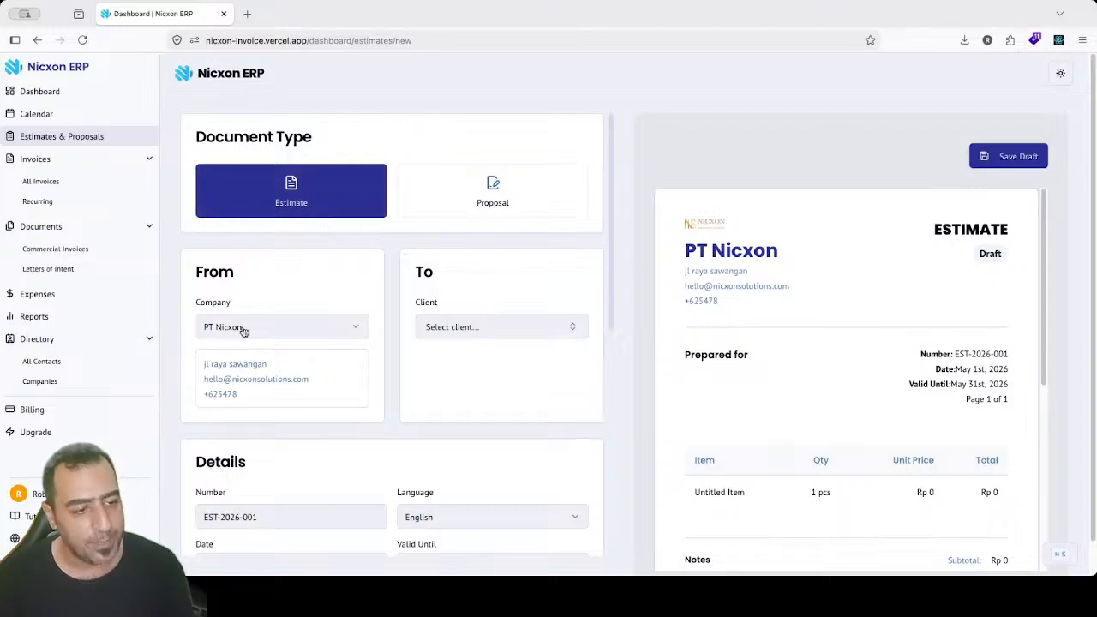
# Step: Keep PT Nixcon as the issuing company on the EST-2026-001 draft
pyautogui.click(340, 332)
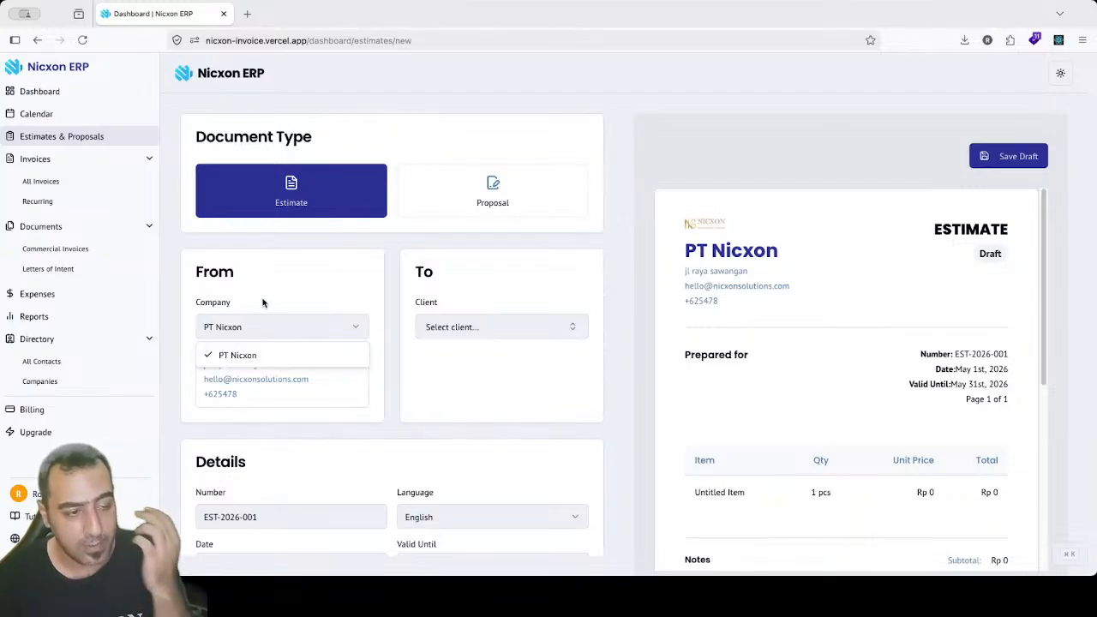
pyautogui.click(227, 364)
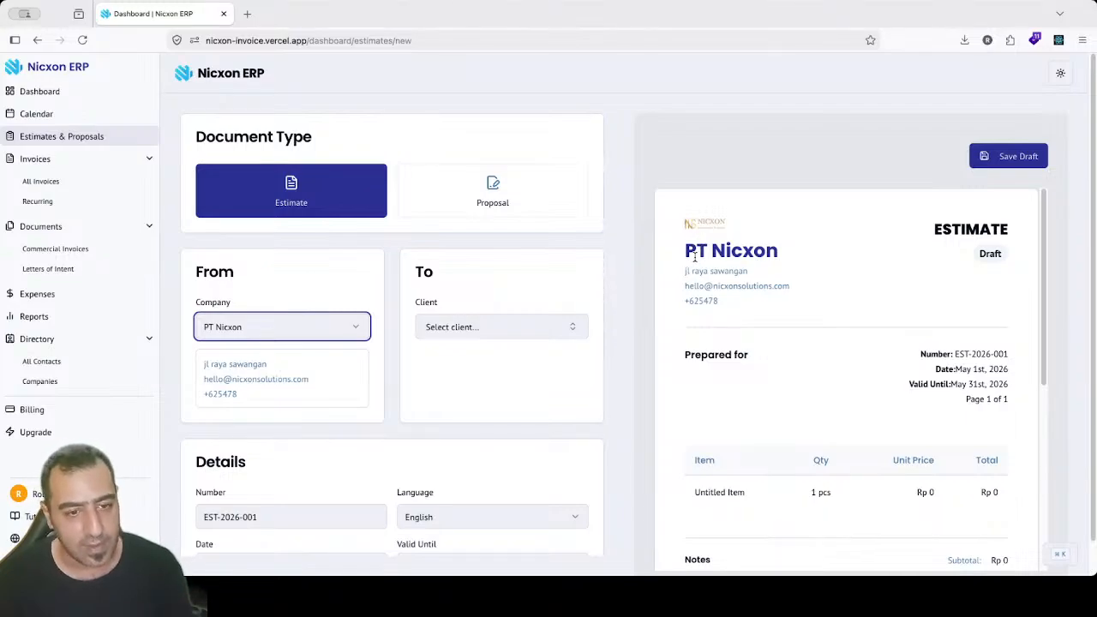
pyautogui.moveTo(686, 254); pyautogui.dragTo(743, 308)
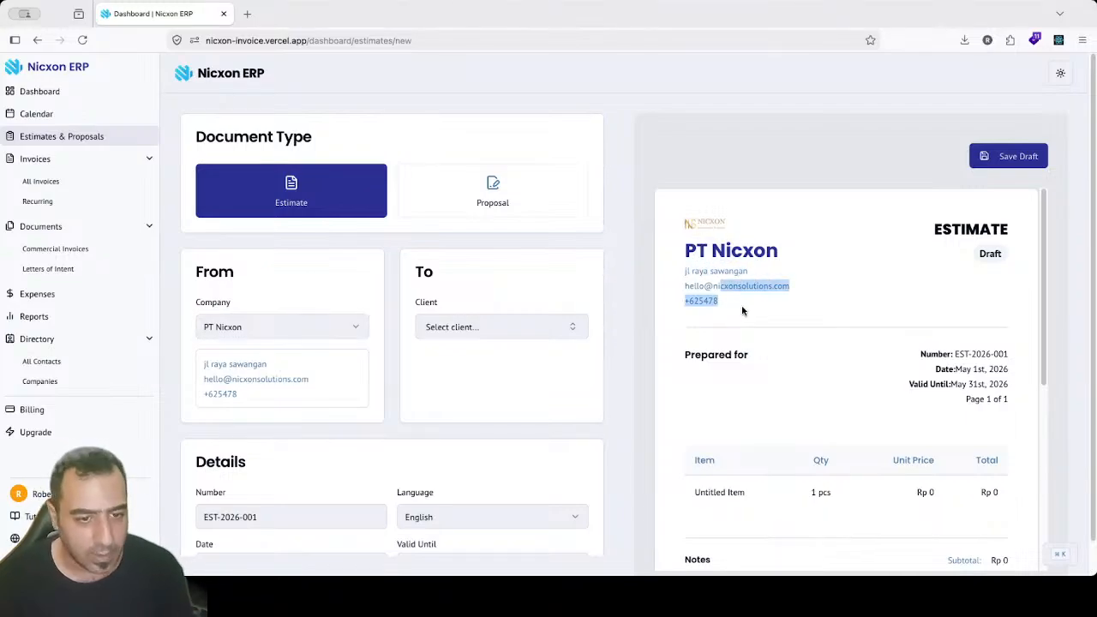
pyautogui.click(737, 305)
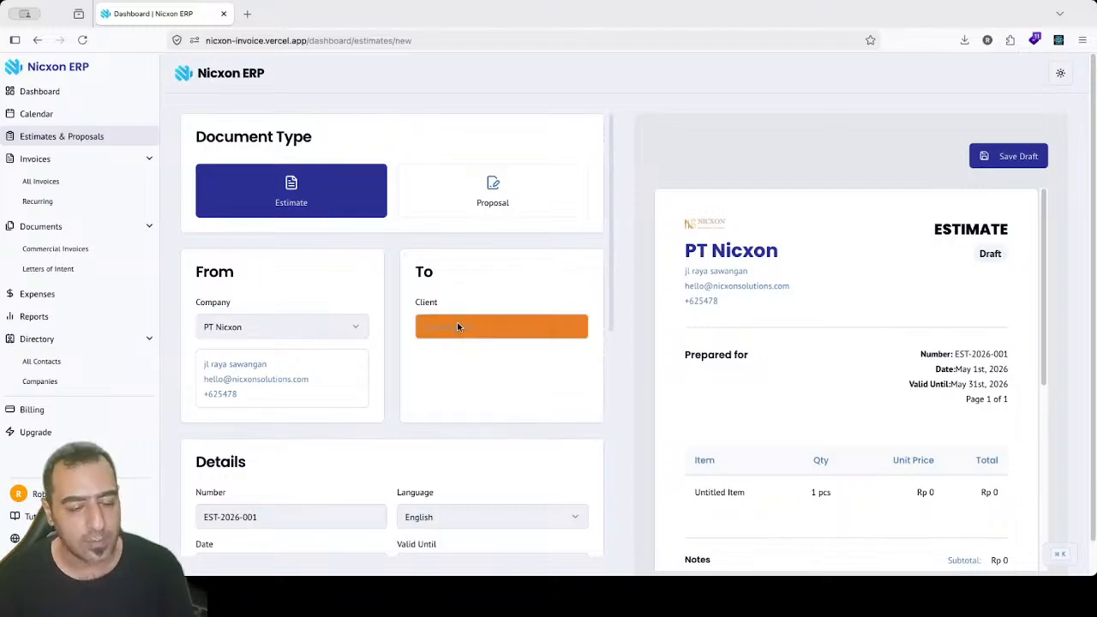
# Step: Pick Client A from the Client list under To, making it the Prepared for recipient
pyautogui.click(496, 329)
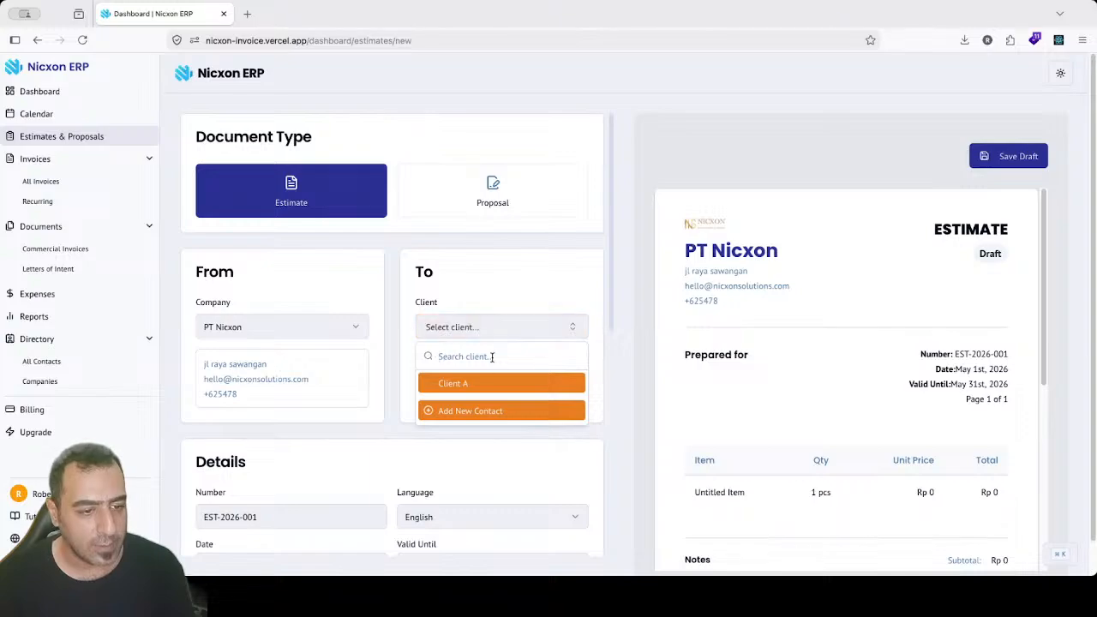
pyautogui.click(491, 383)
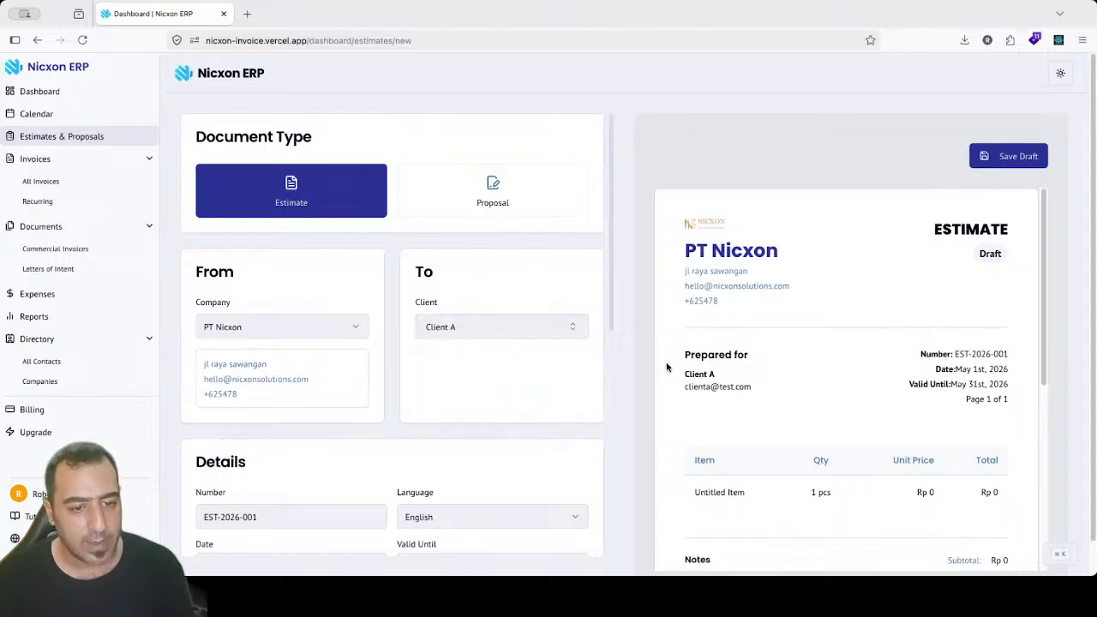
pyautogui.moveTo(685, 374); pyautogui.dragTo(757, 390)
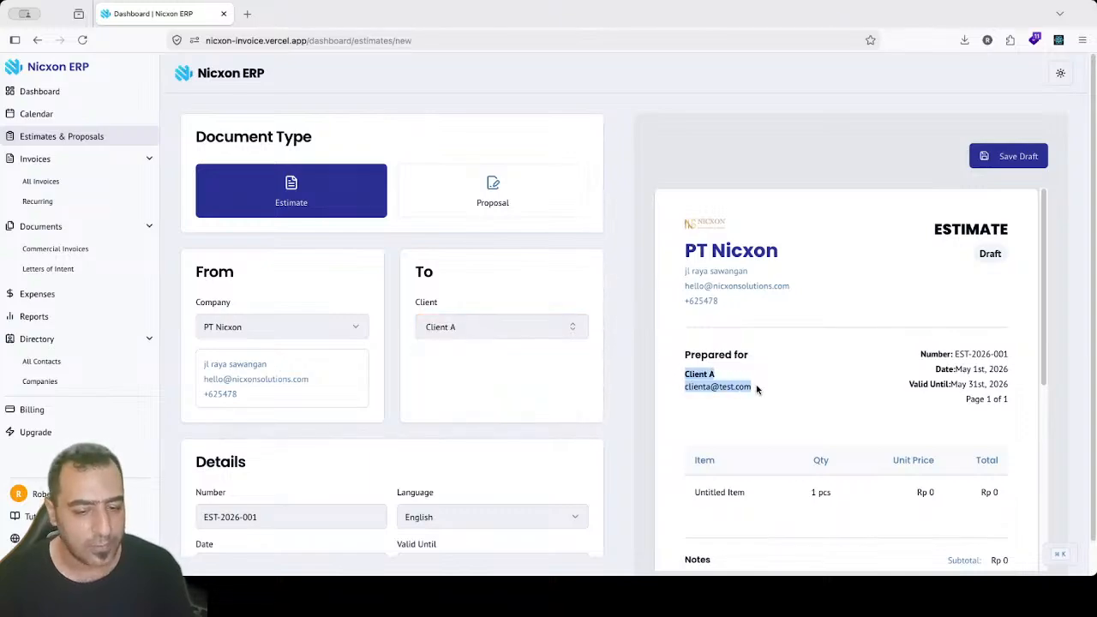
pyautogui.click(754, 387)
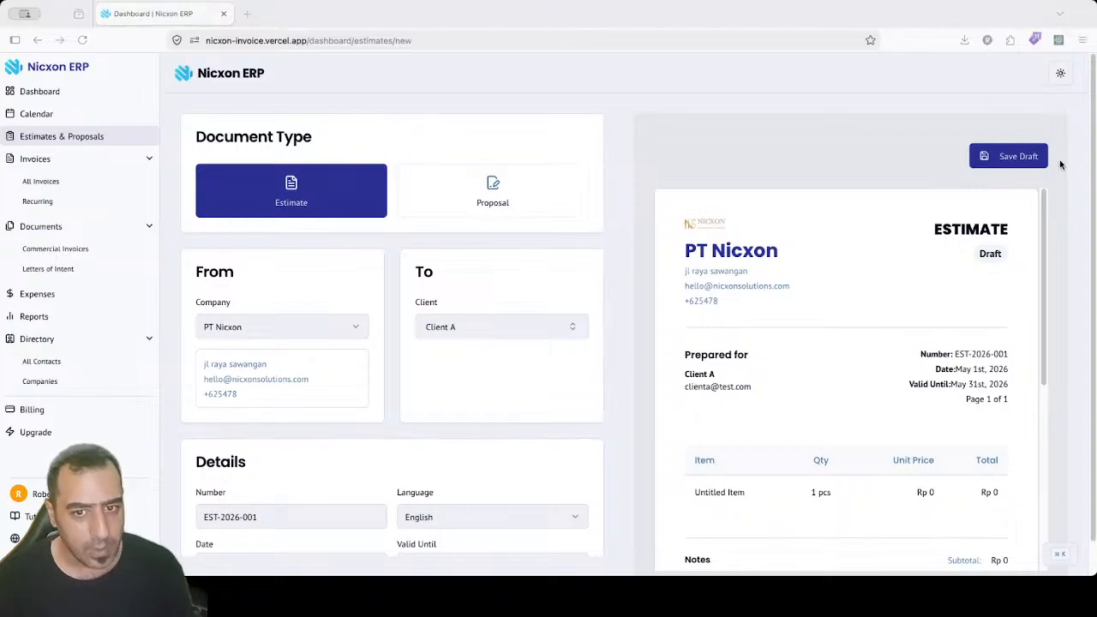
pyautogui.moveTo(1092, 154); pyautogui.dragTo(1094, 280)
pyautogui.scroll(1, 566, 291)
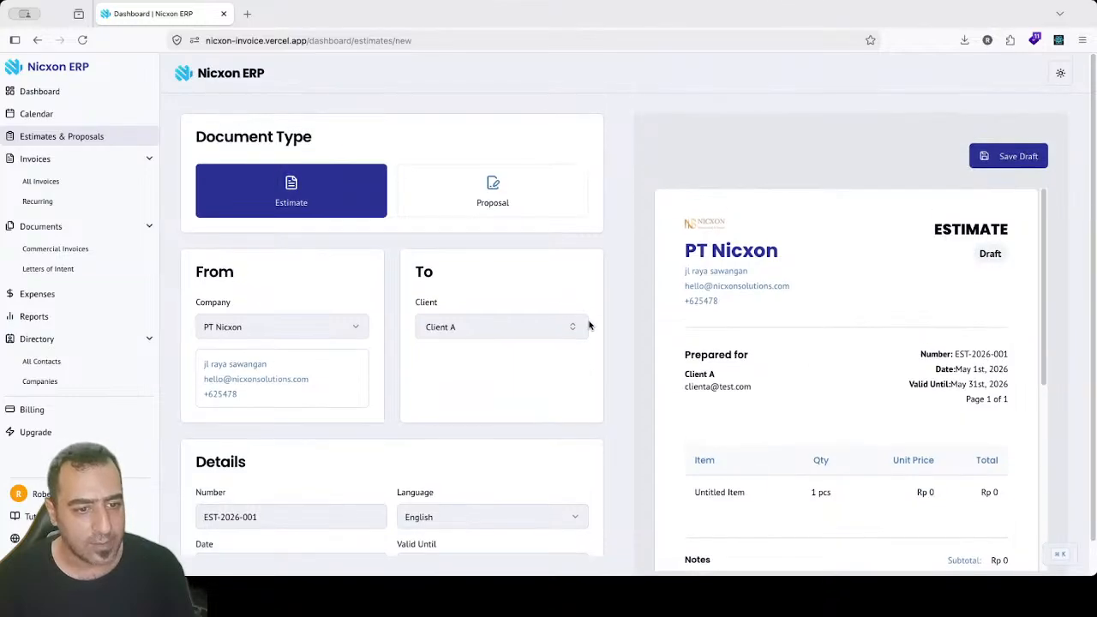
# Step: Inspect estimate number EST-2026-001 without changing it, then bring up the Language dropdown
pyautogui.scroll(-5, 604, 308)
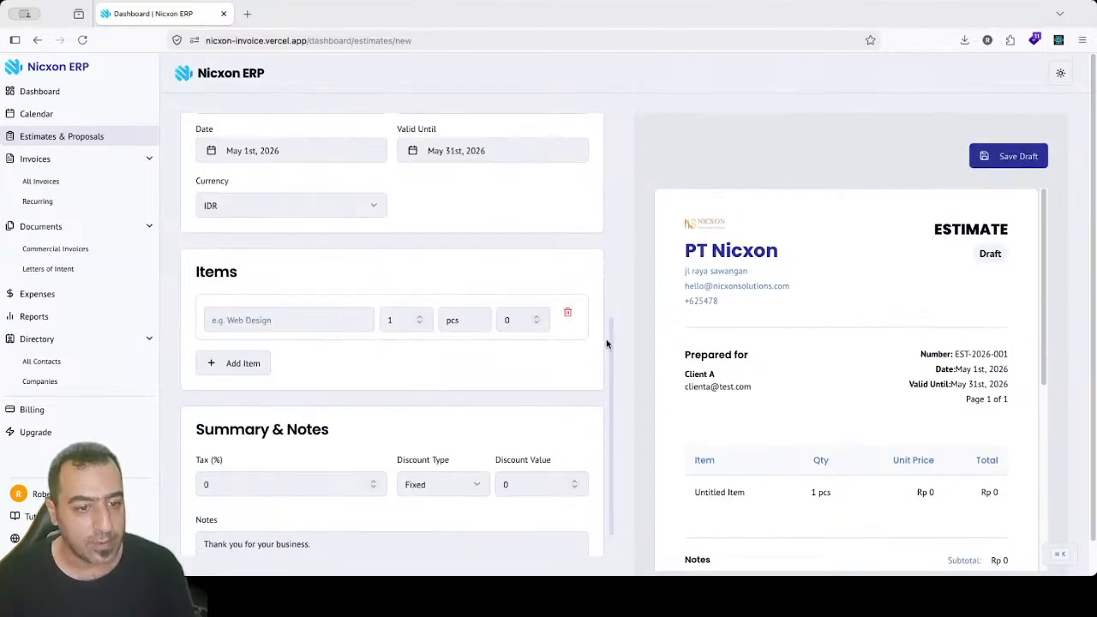
pyautogui.scroll(4, 609, 338)
pyautogui.scroll(-2, 618, 364)
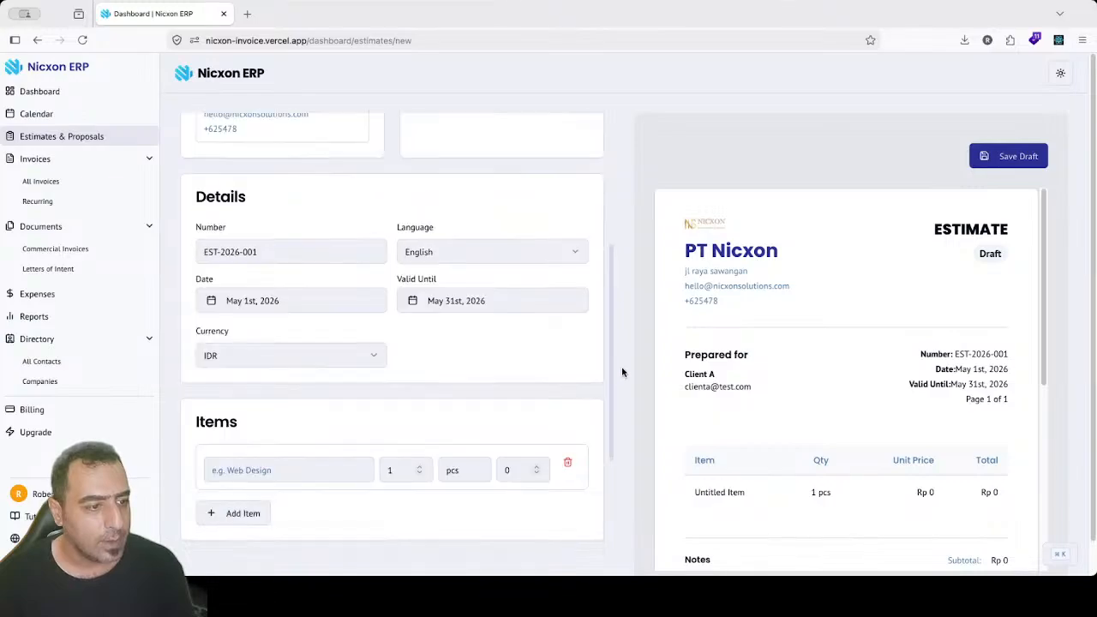
pyautogui.scroll(-1, 622, 372)
pyautogui.click(271, 185)
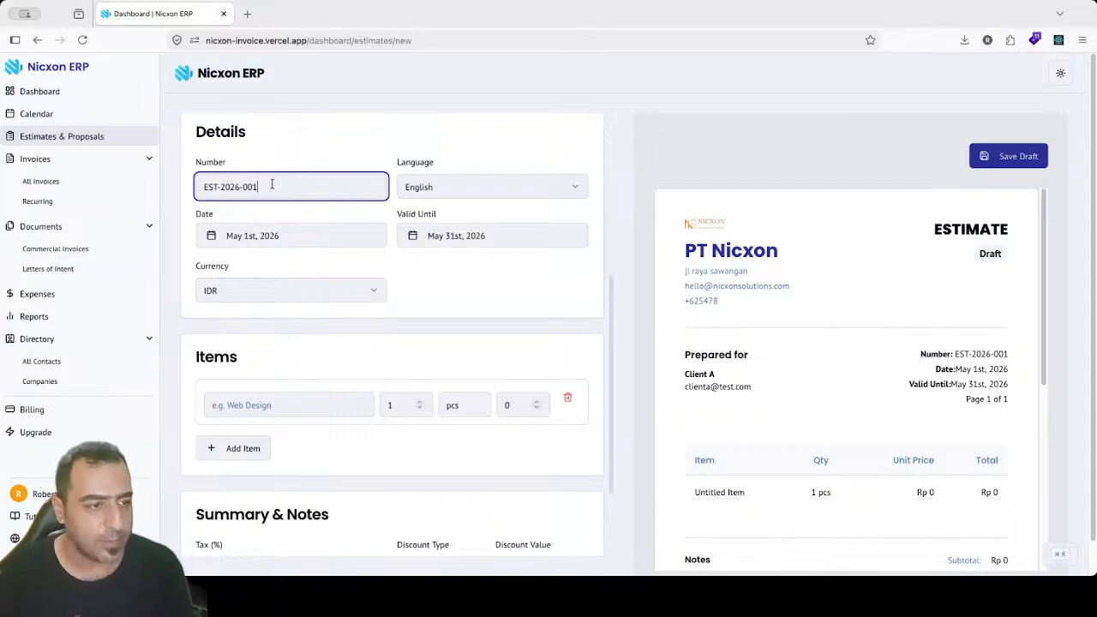
pyautogui.moveTo(257, 186); pyautogui.dragTo(232, 189)
pyautogui.click(214, 187)
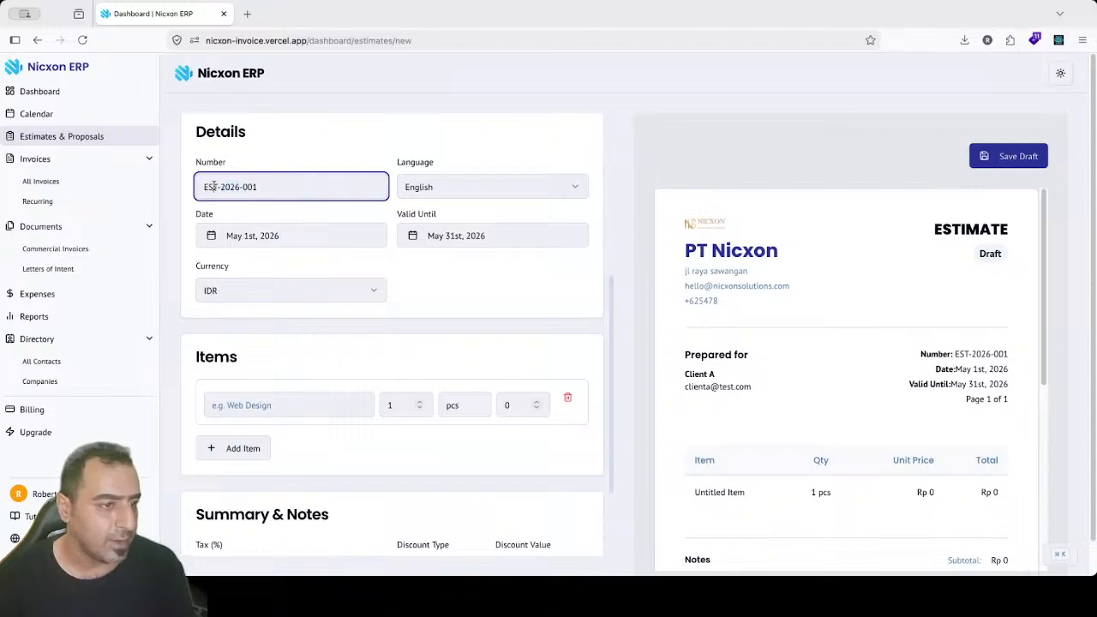
pyautogui.click(304, 186)
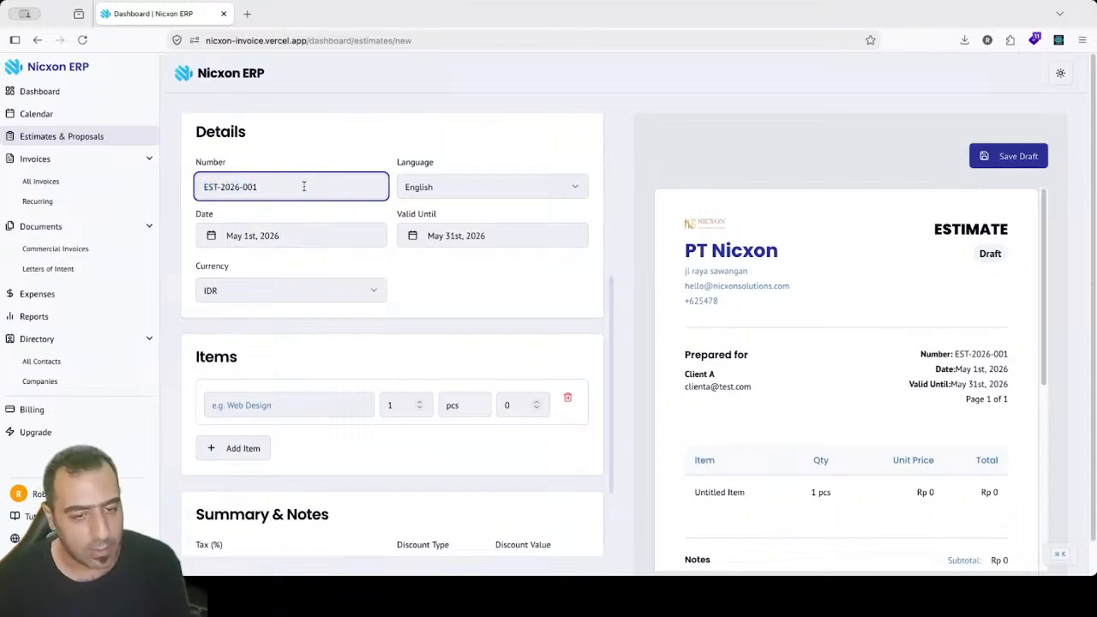
pyautogui.tripleClick(304, 186)
pyautogui.click(291, 186)
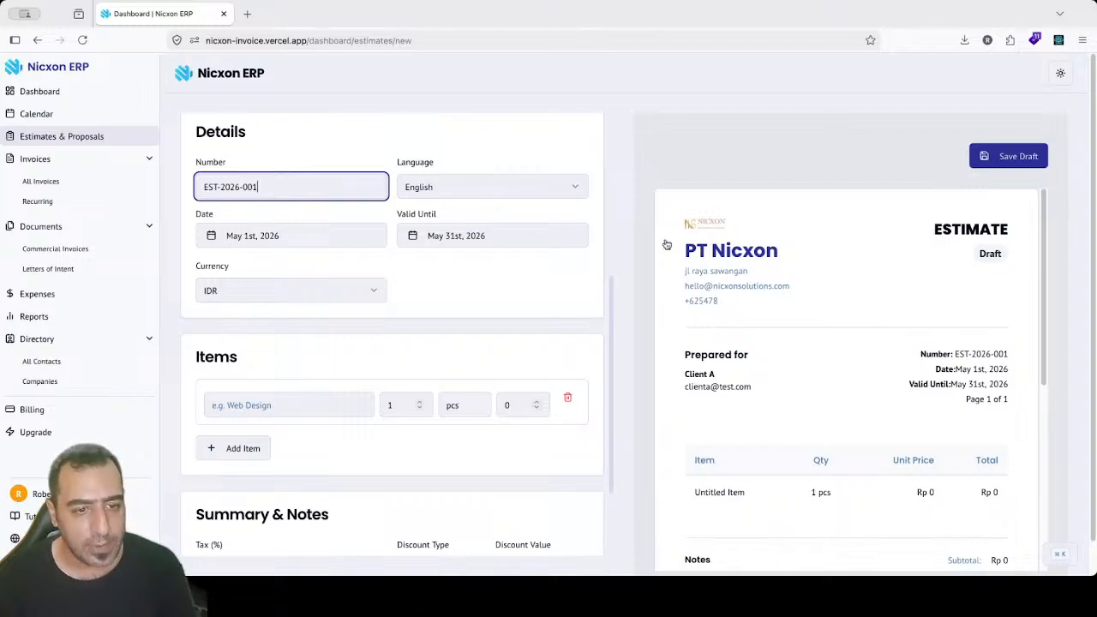
pyautogui.click(538, 187)
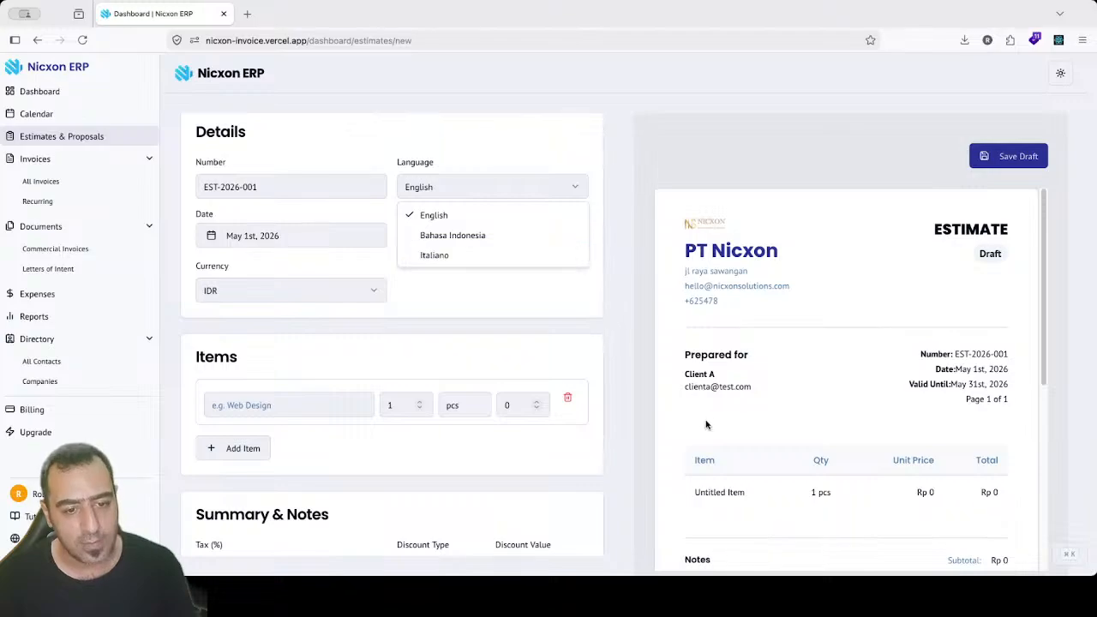
pyautogui.click(458, 240)
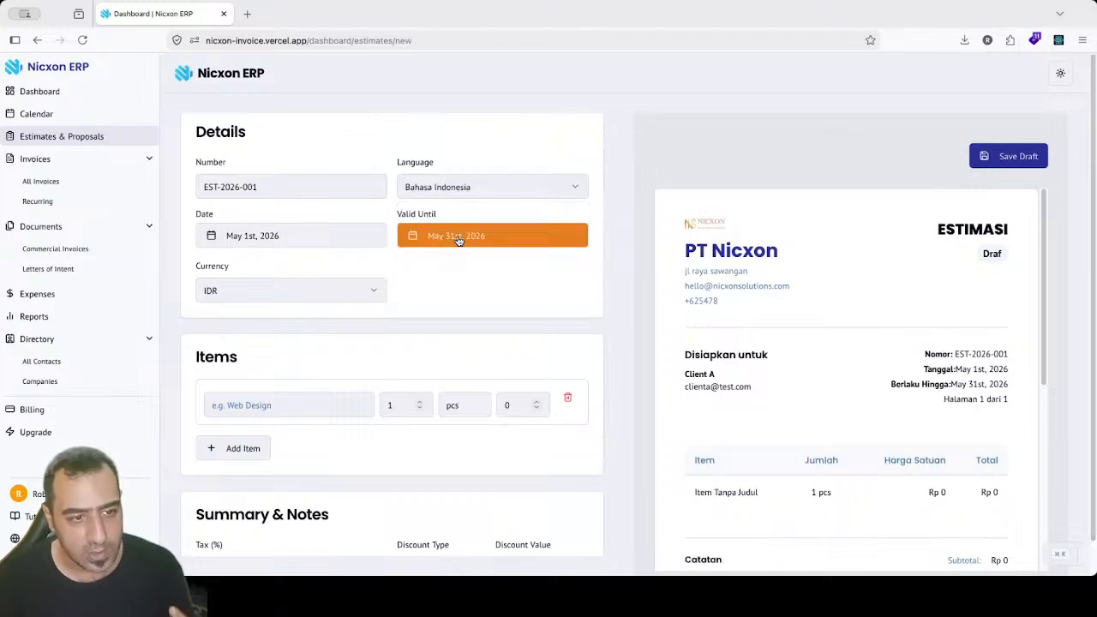
pyautogui.moveTo(685, 357); pyautogui.dragTo(753, 366)
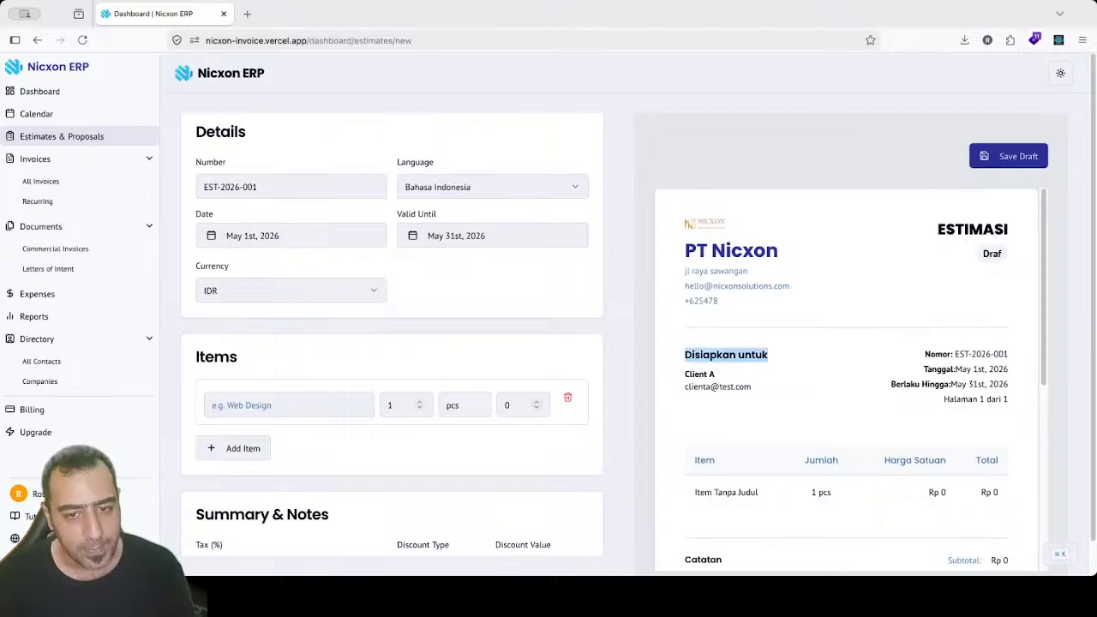
pyautogui.moveTo(1042, 237); pyautogui.dragTo(1039, 265)
pyautogui.click(471, 190)
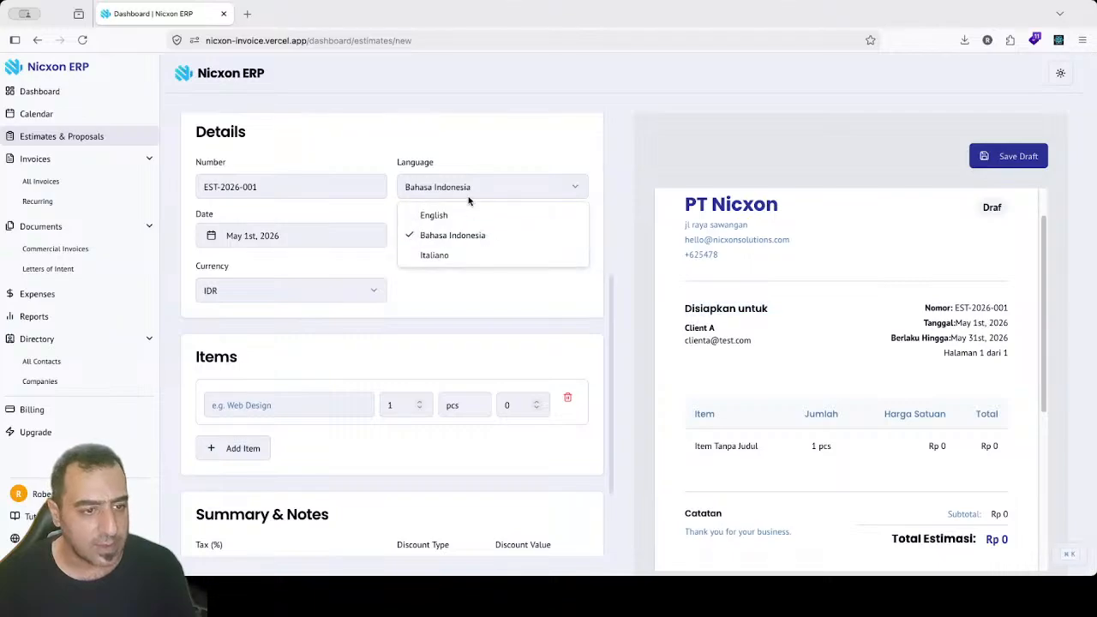
pyautogui.click(468, 254)
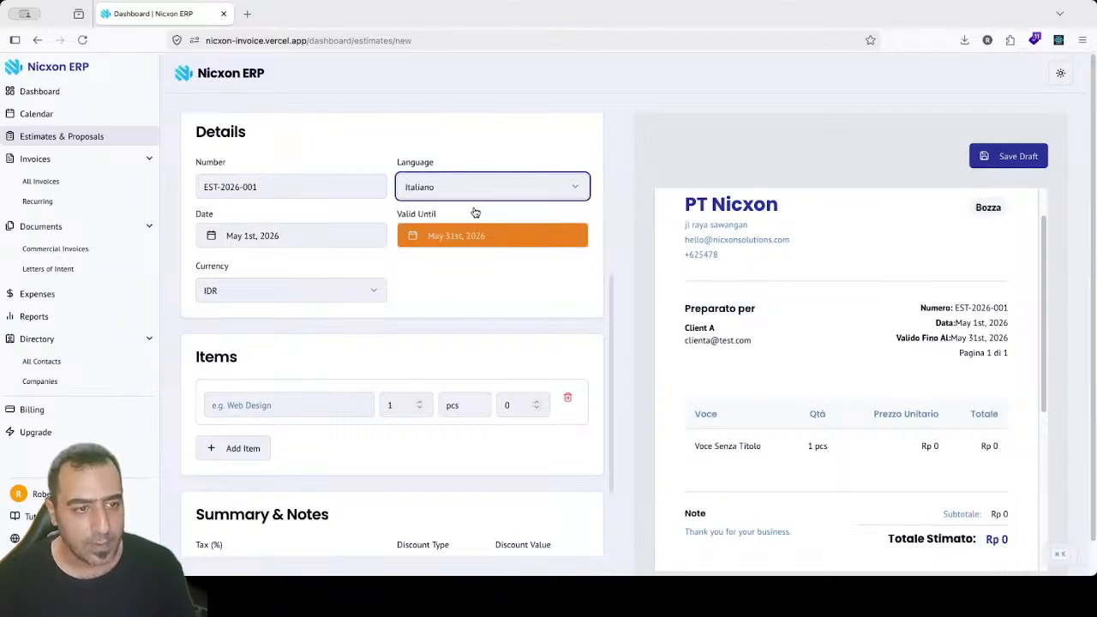
pyautogui.click(474, 195)
pyautogui.click(457, 213)
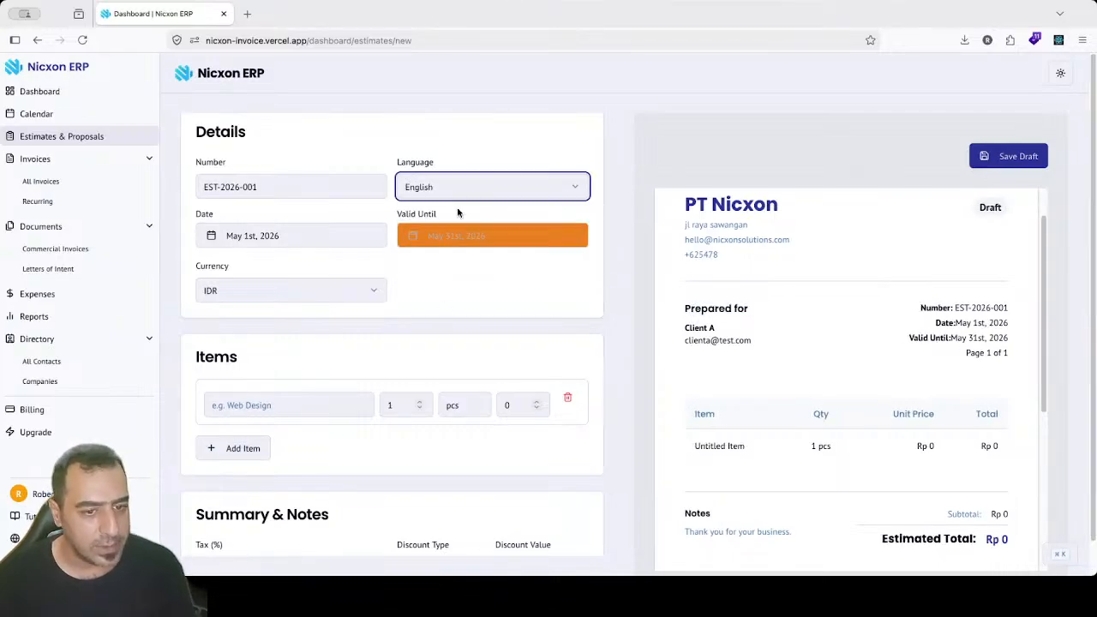
pyautogui.click(232, 246)
# Step: Reselect May 31st, 2026 as the estimate's Valid Until date
pyautogui.click(233, 246)
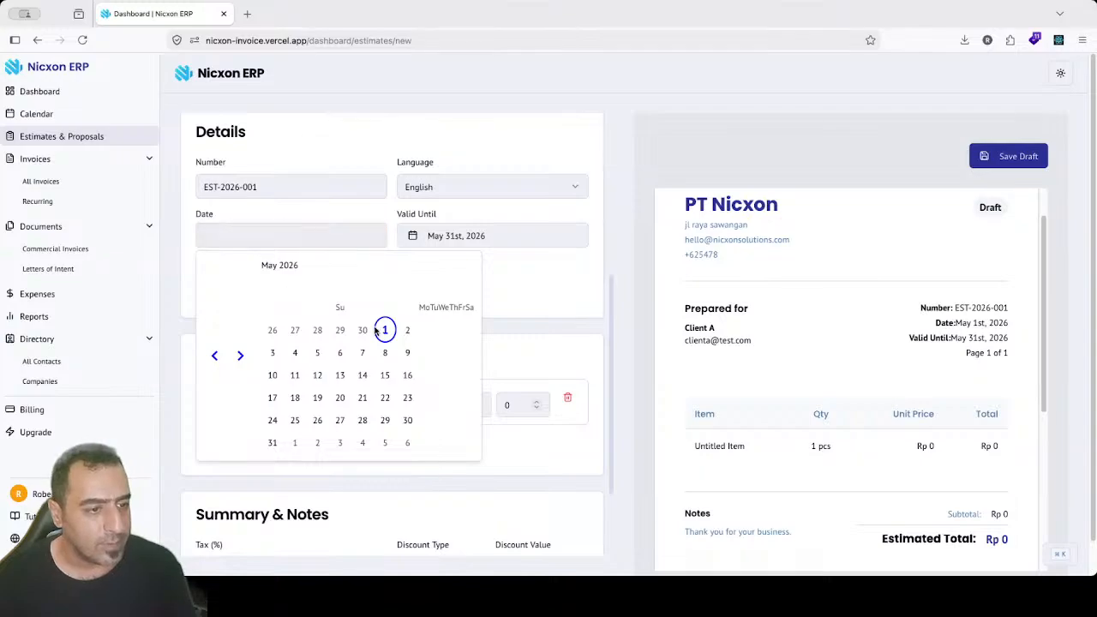
pyautogui.click(432, 239)
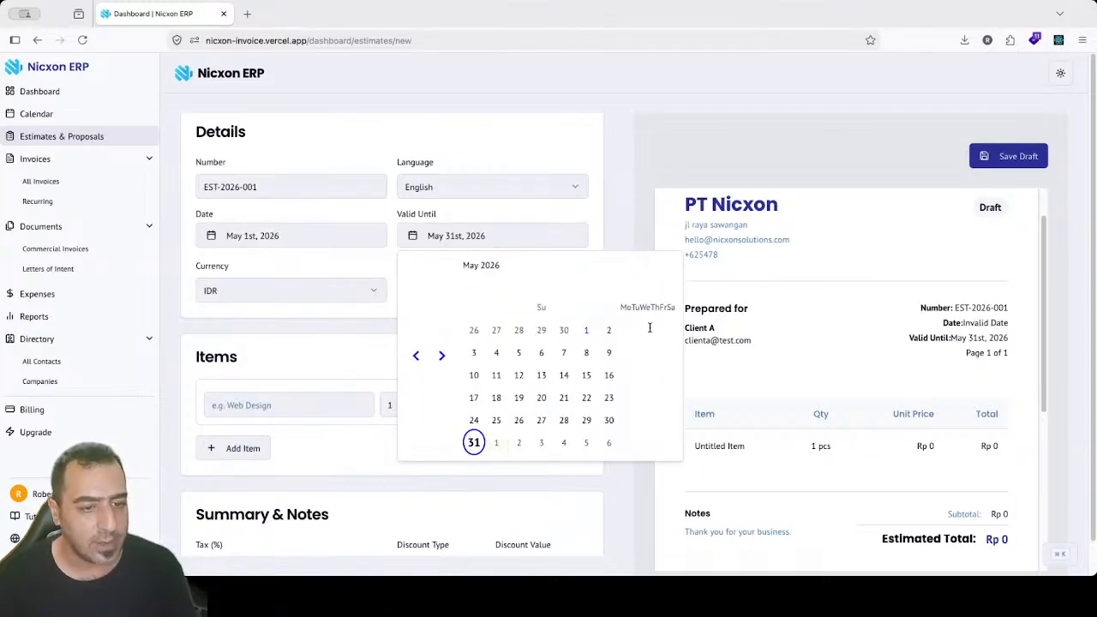
pyautogui.click(477, 442)
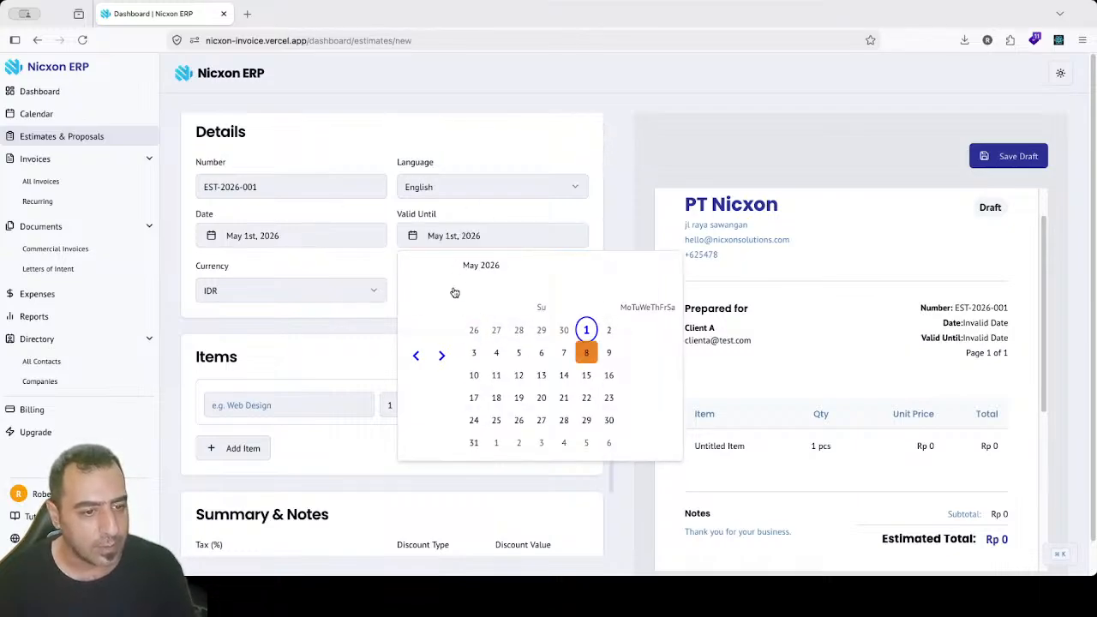
pyautogui.click(464, 242)
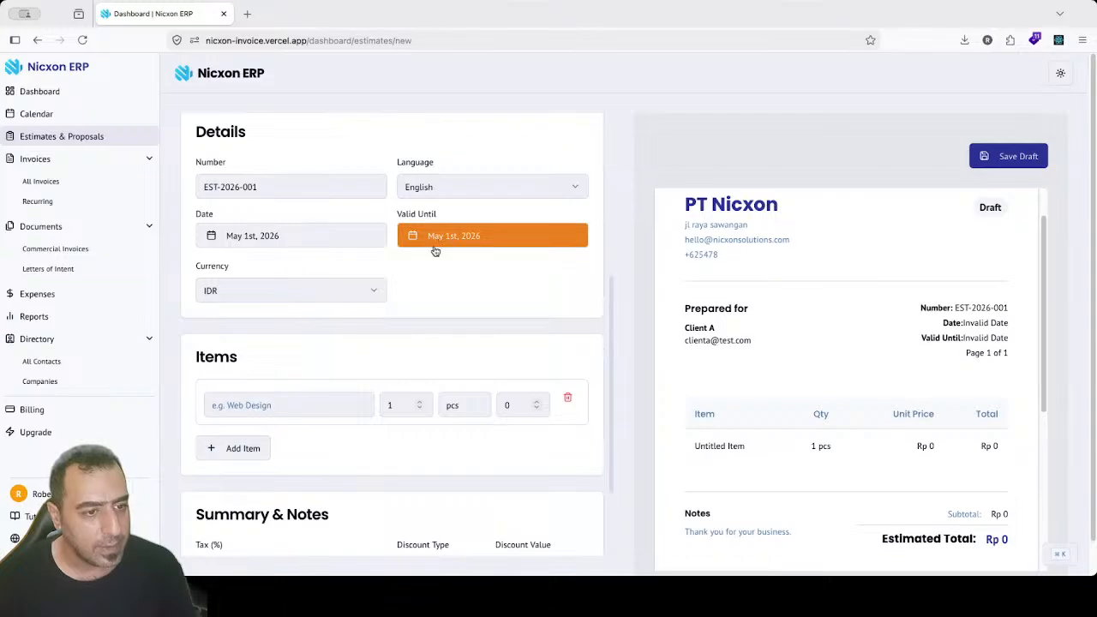
pyautogui.click(467, 241)
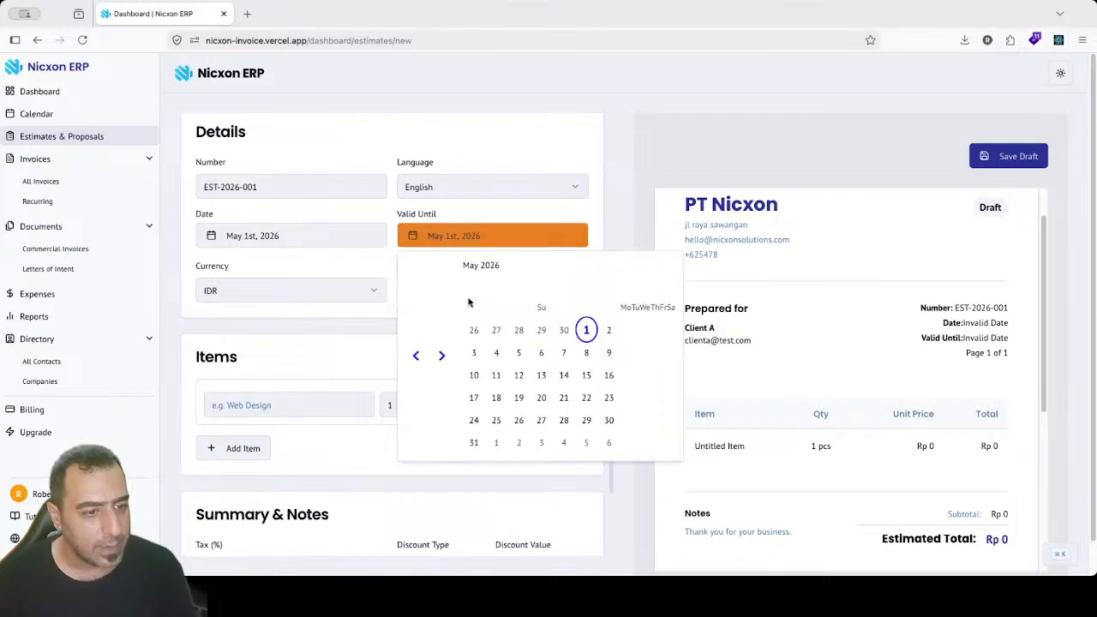
pyautogui.click(474, 443)
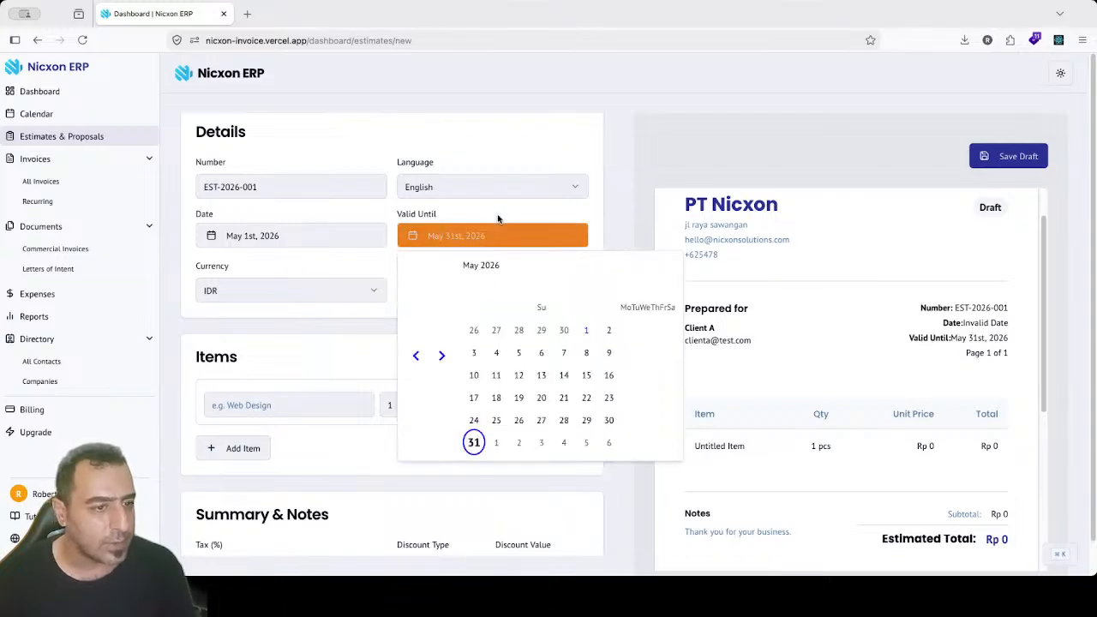
pyautogui.click(383, 273)
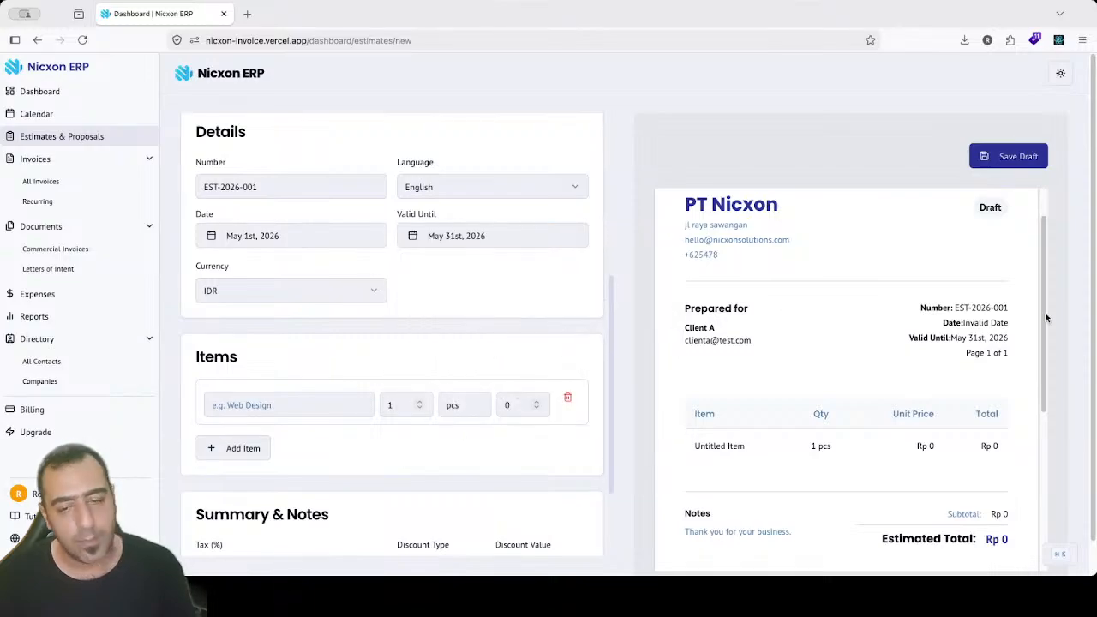
# Step: Switch the estimate currency from IDR to USD
pyautogui.scroll(-2, 1041, 277)
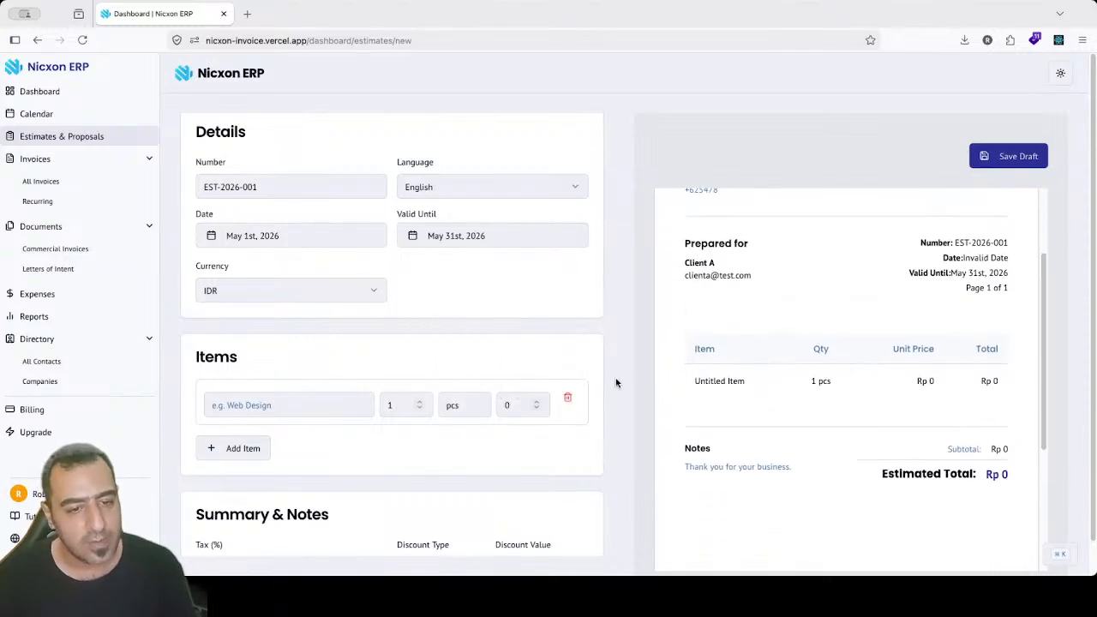
pyautogui.click(314, 295)
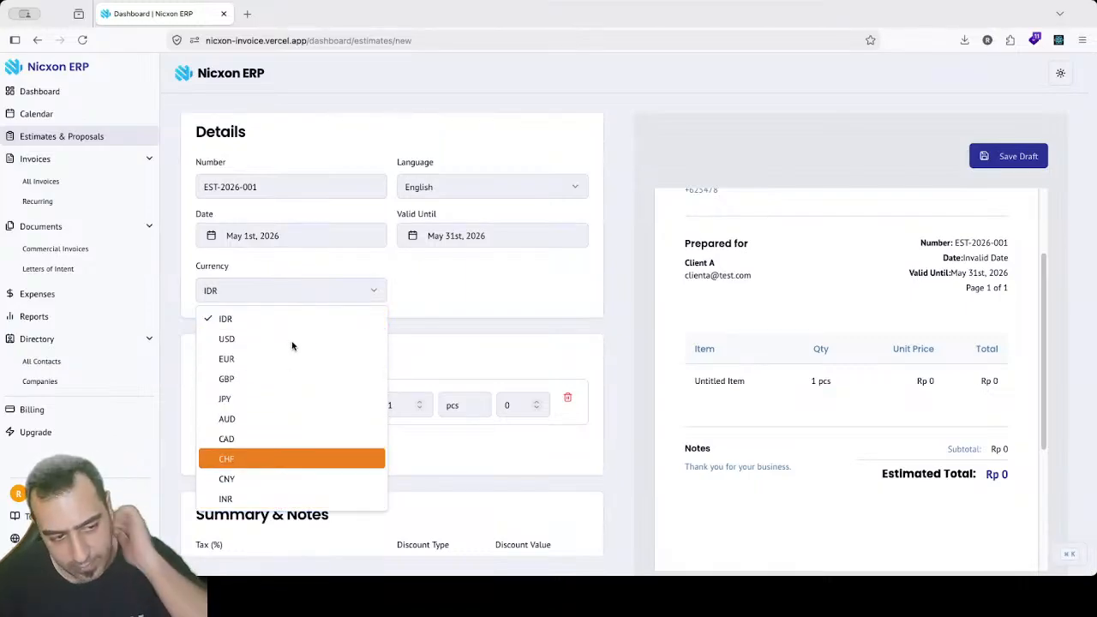
pyautogui.click(230, 345)
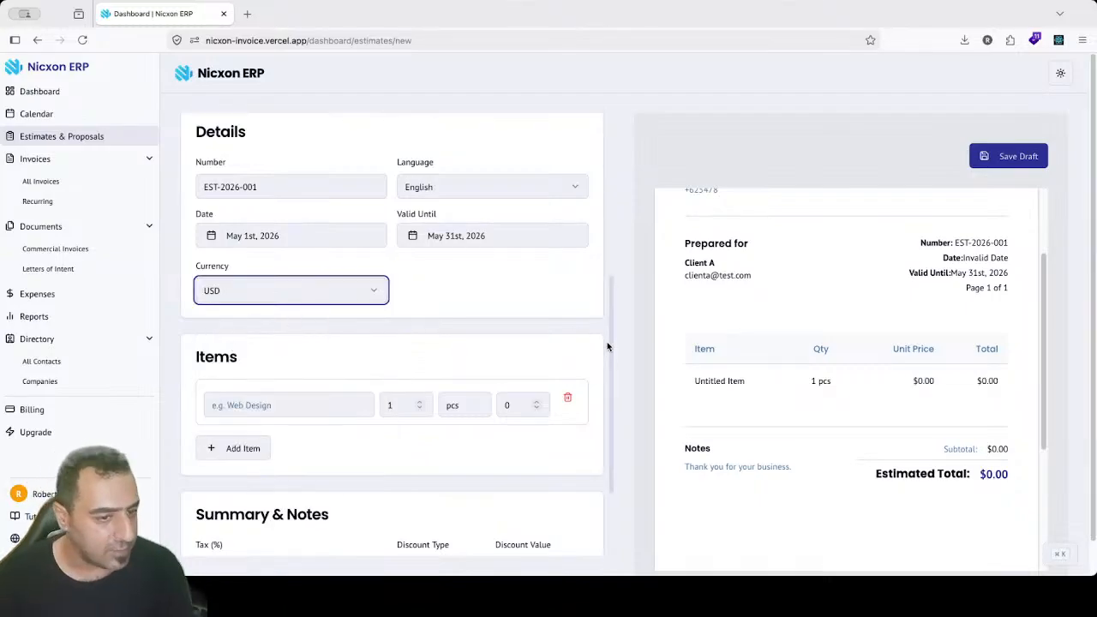
pyautogui.scroll(-2, 607, 322)
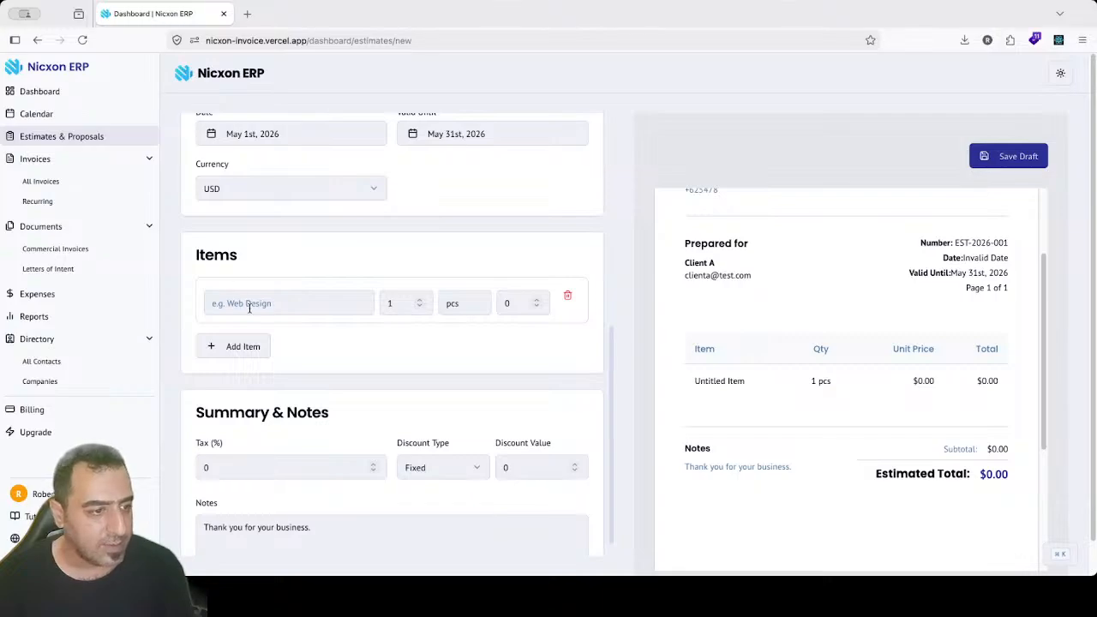
# Step: Remove the extra empty item lines and name the first item 'ui design'
pyautogui.click(248, 308)
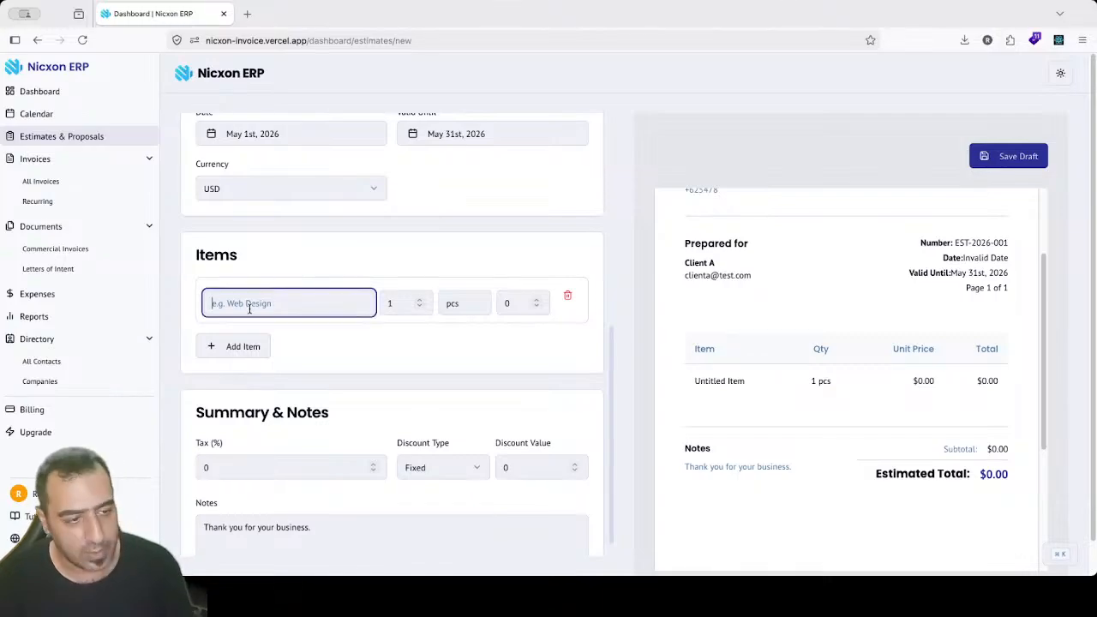
pyautogui.click(228, 353)
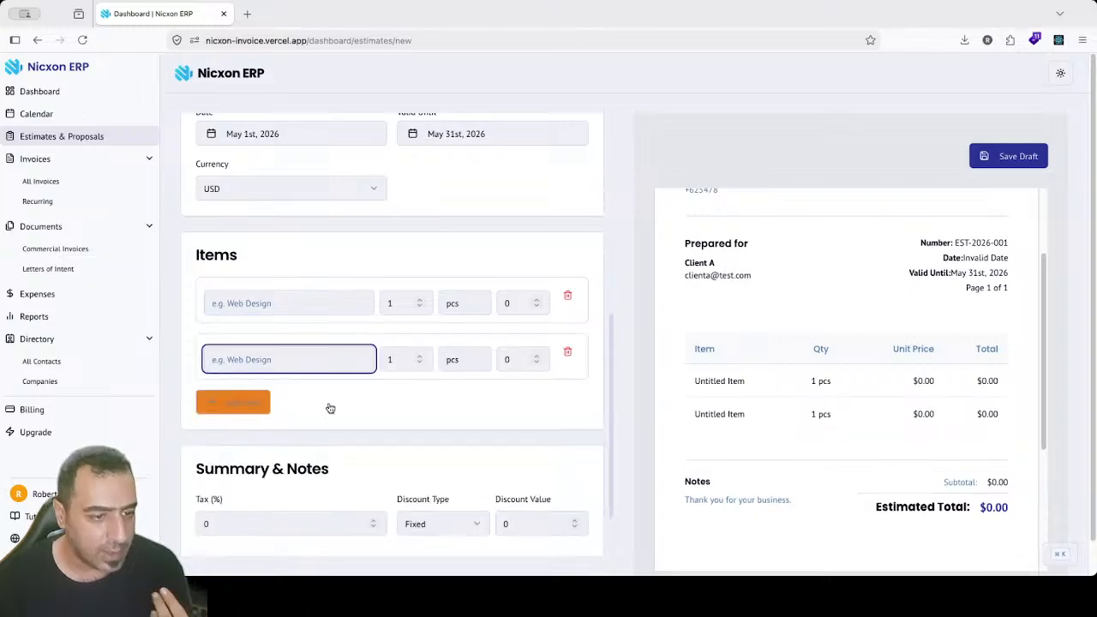
pyautogui.click(569, 360)
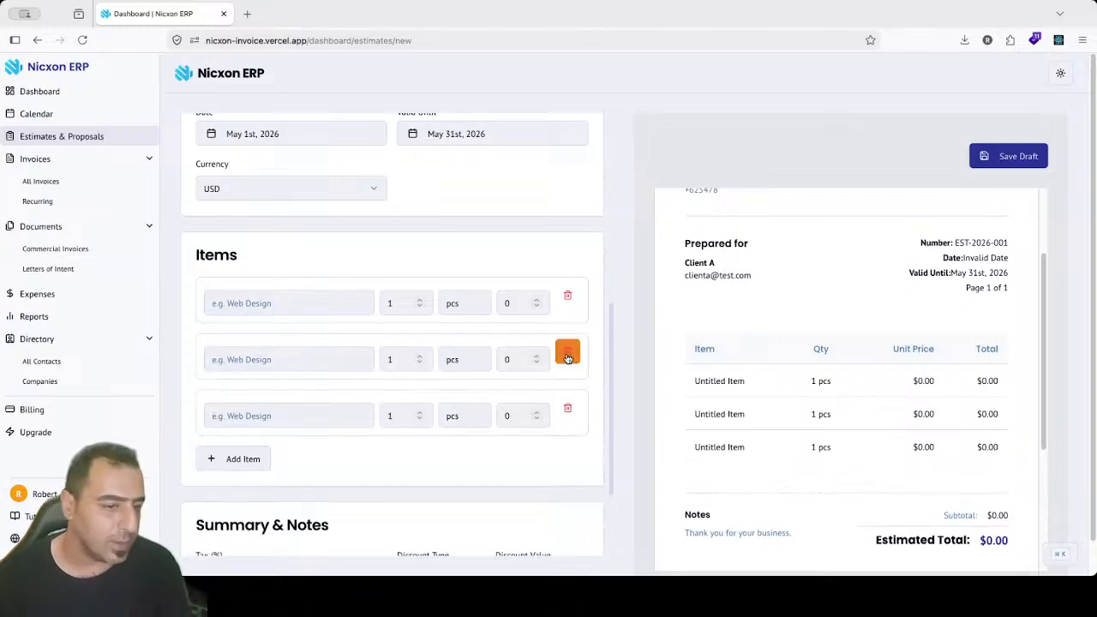
pyautogui.click(245, 308)
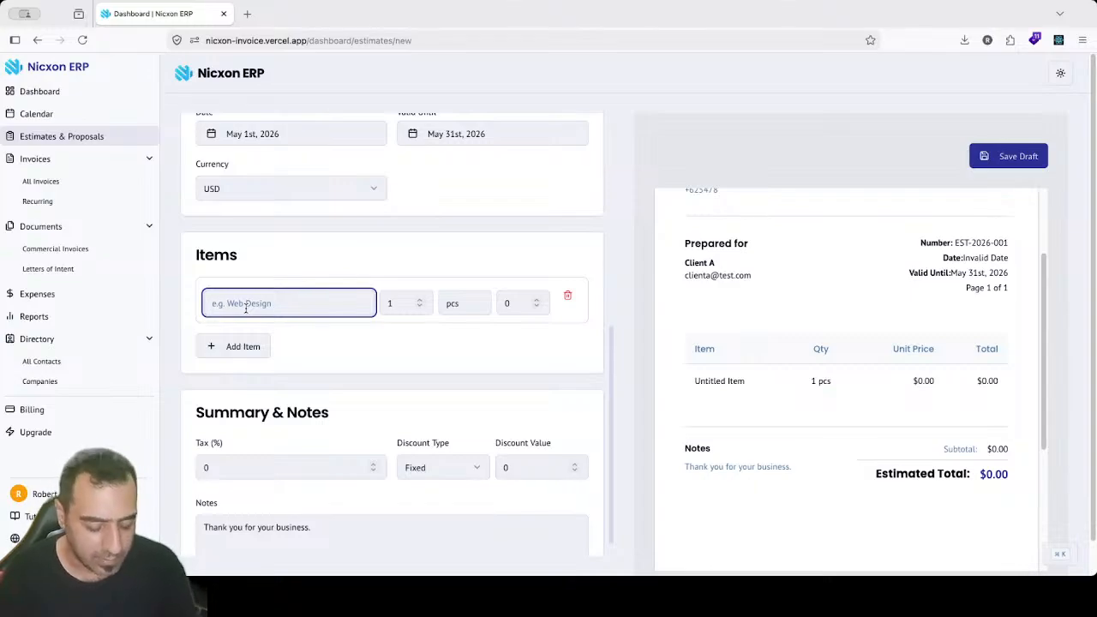
pyautogui.write('u')
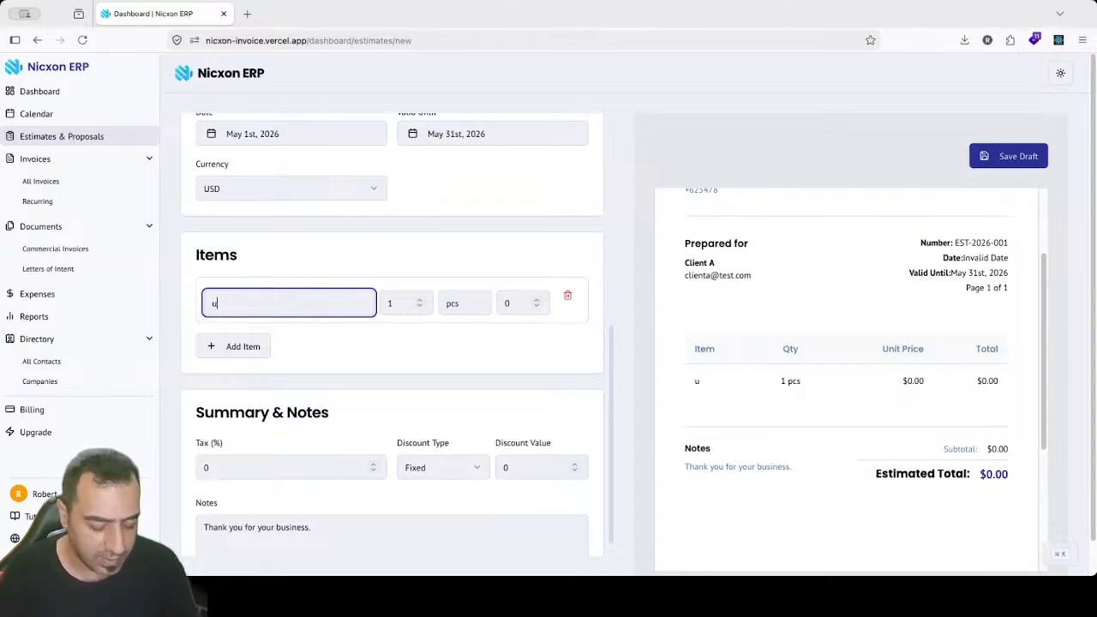
pyautogui.write('i design')
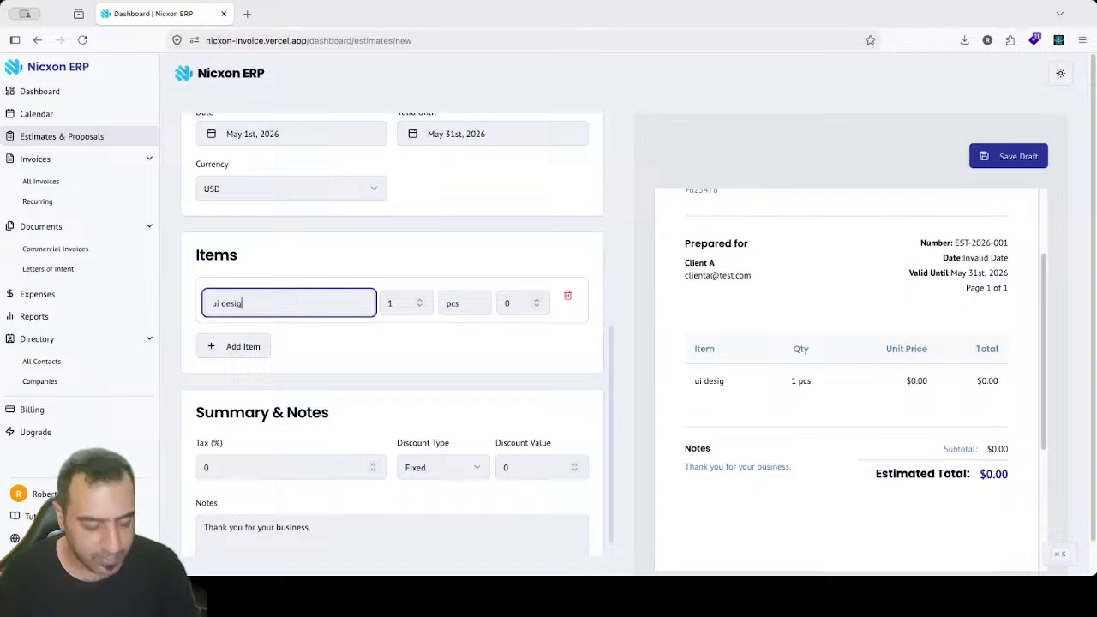
# Step: Add 'web development' and 'mobile app development' as the second and third items
pyautogui.click(254, 347)
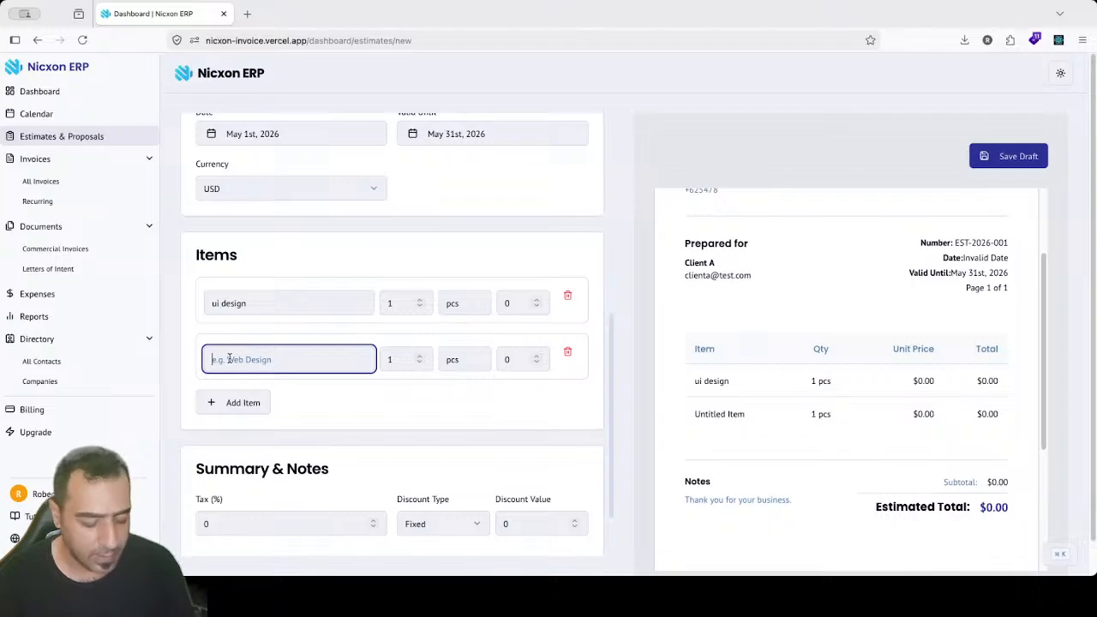
pyautogui.write('web ')
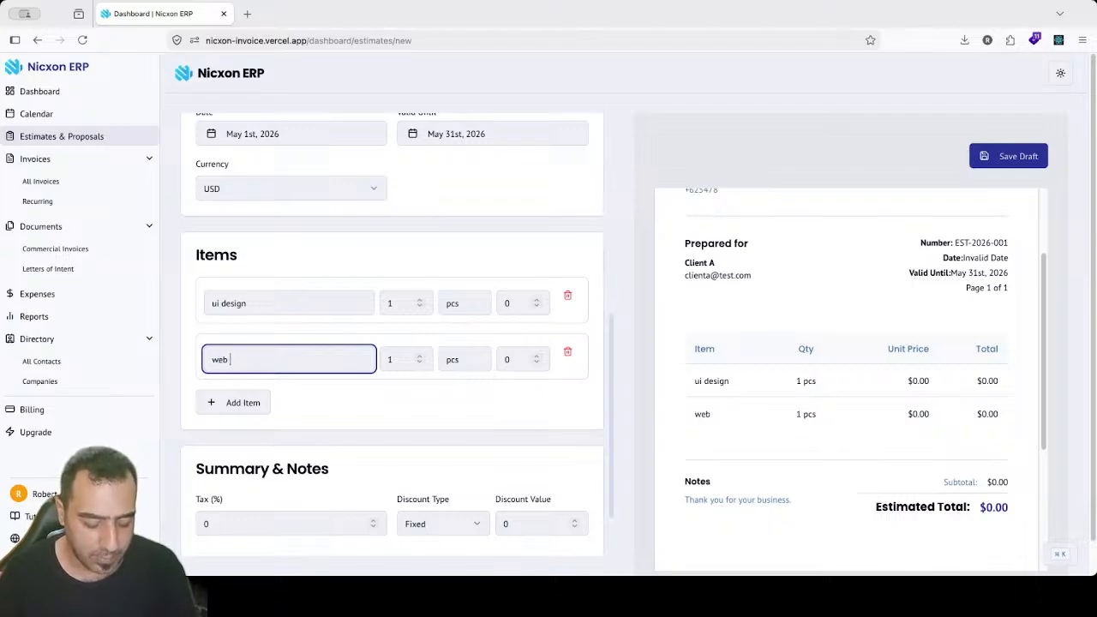
pyautogui.write('develop')
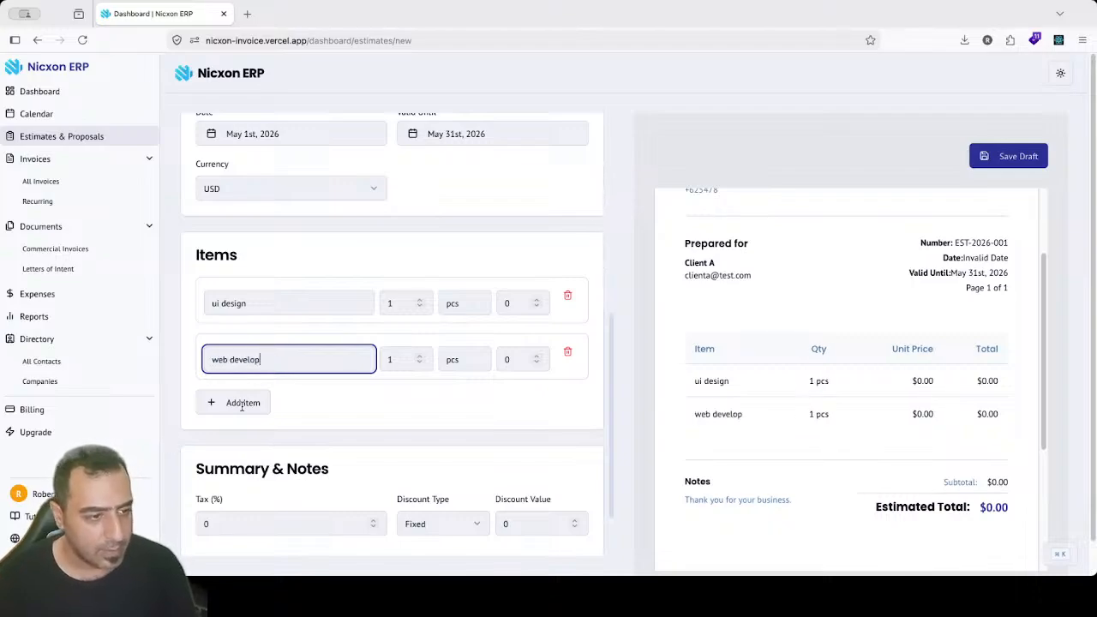
pyautogui.write('ment')
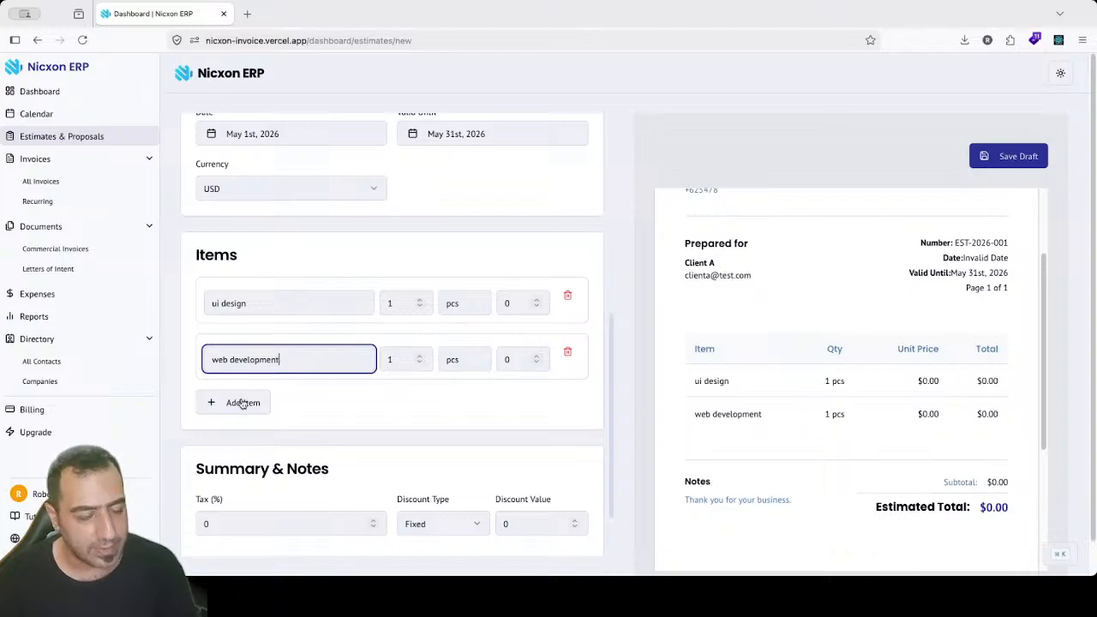
pyautogui.click(241, 401)
pyautogui.write('mob')
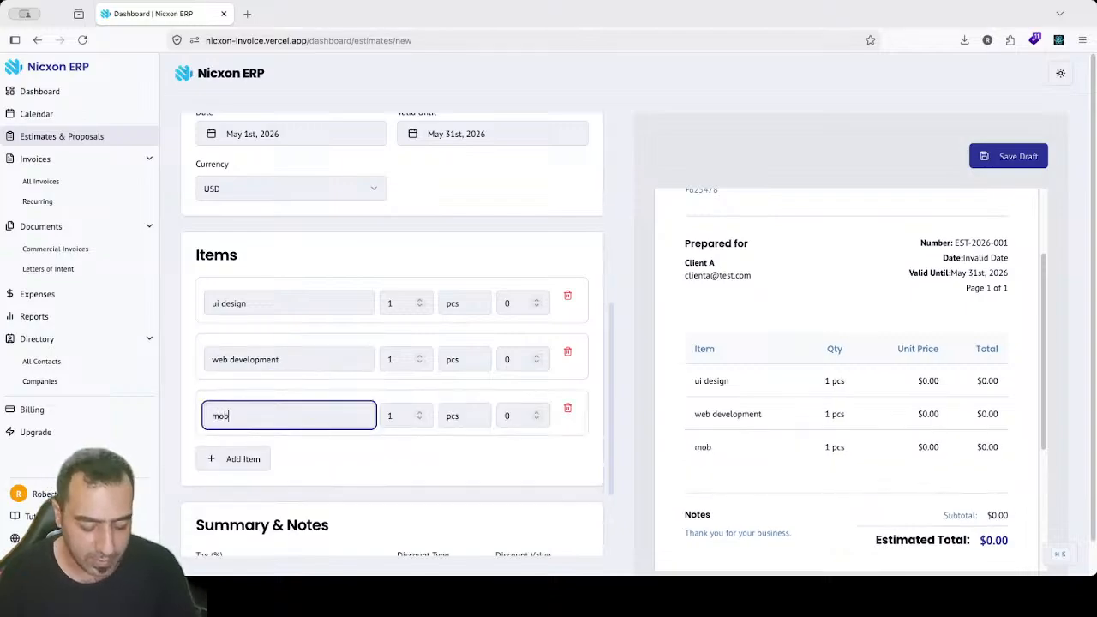
pyautogui.write('ile app')
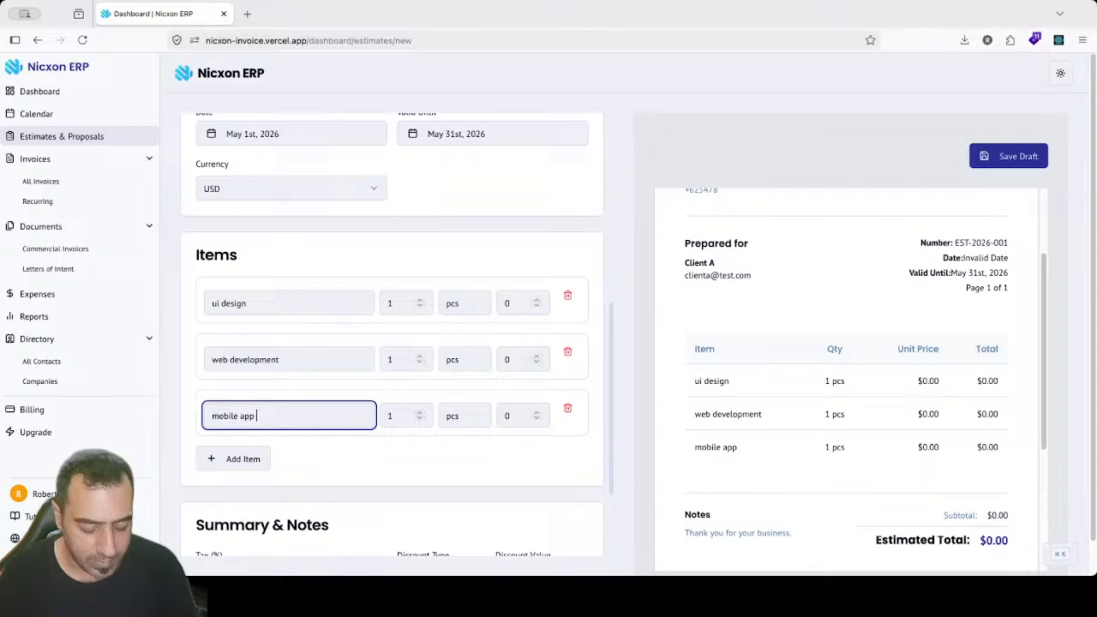
pyautogui.write(' develop')
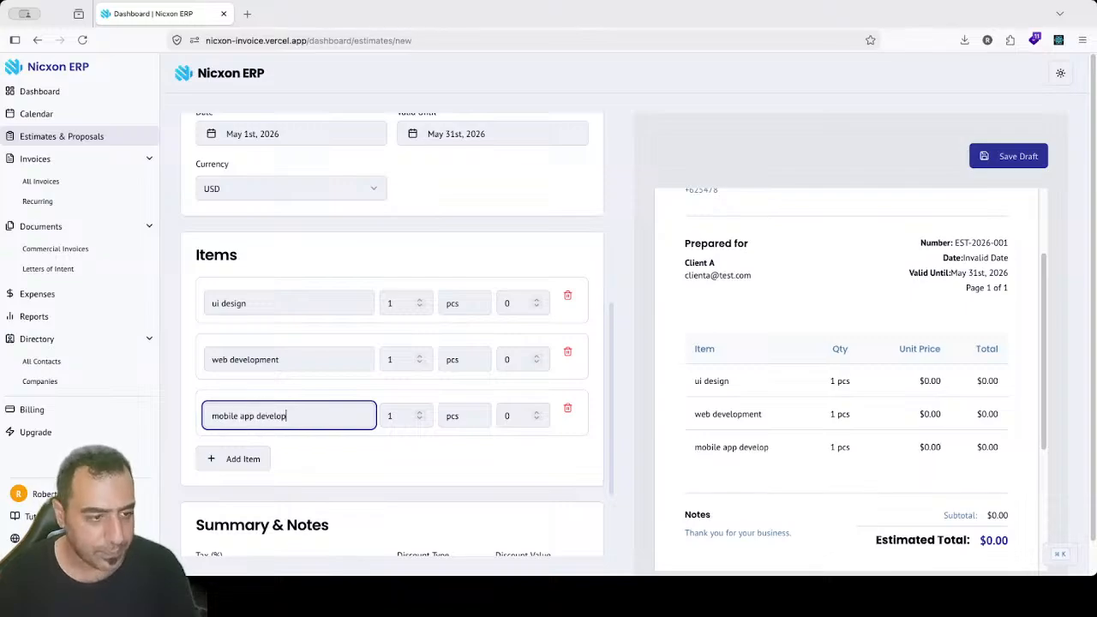
pyautogui.write('ment')
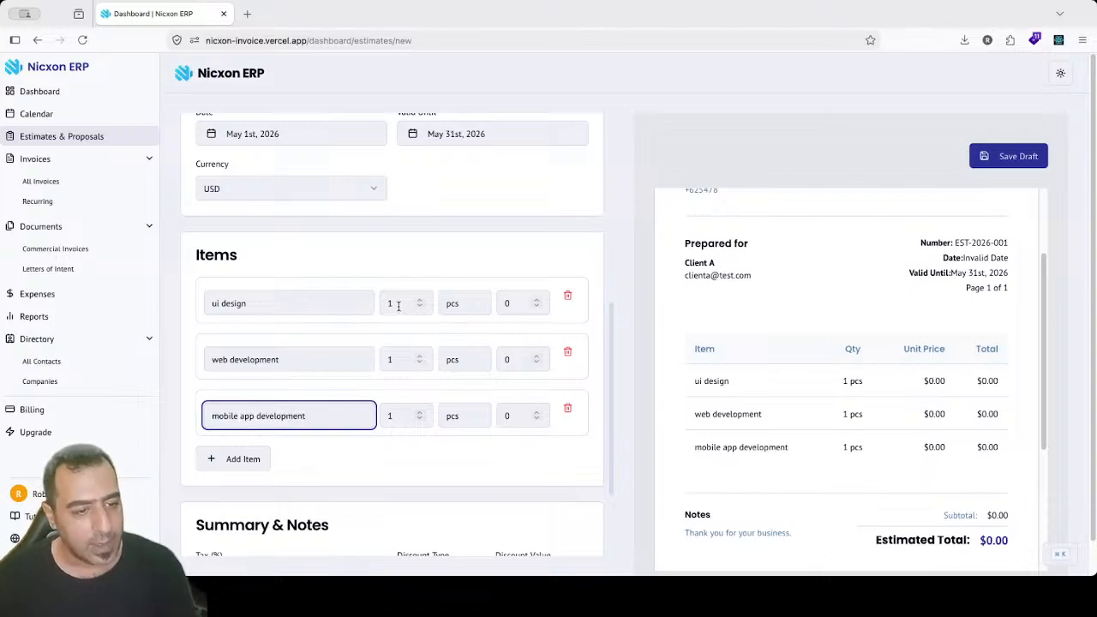
pyautogui.click(411, 305)
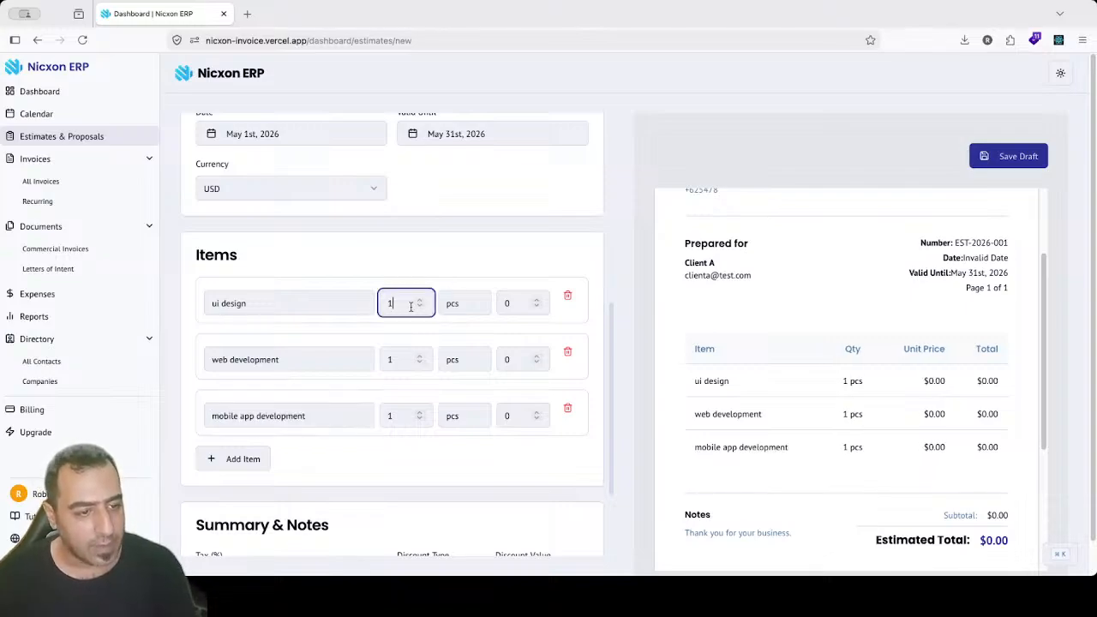
pyautogui.click(396, 419)
pyautogui.click(470, 300)
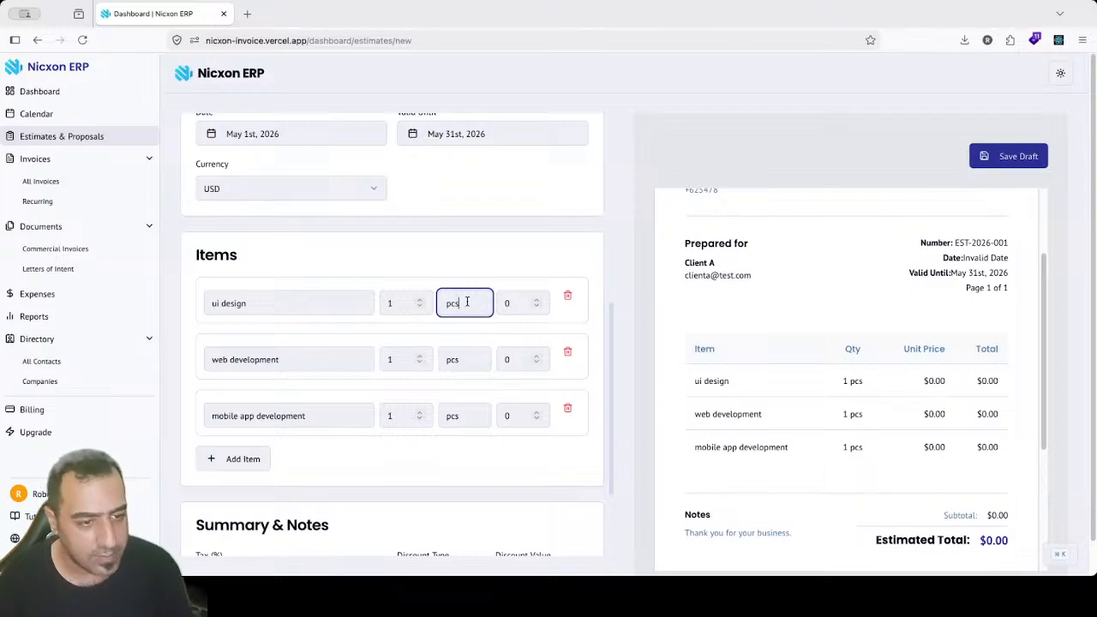
# Step: Change the three items' units from pcs to revision, item and item
pyautogui.doubleClick(467, 302)
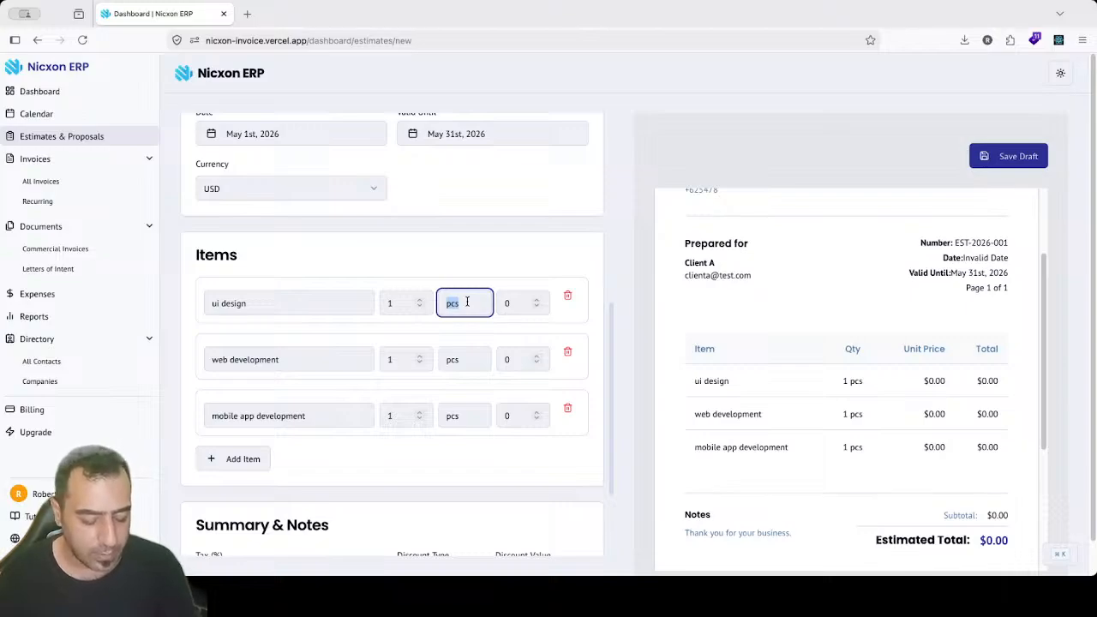
pyautogui.write('revision')
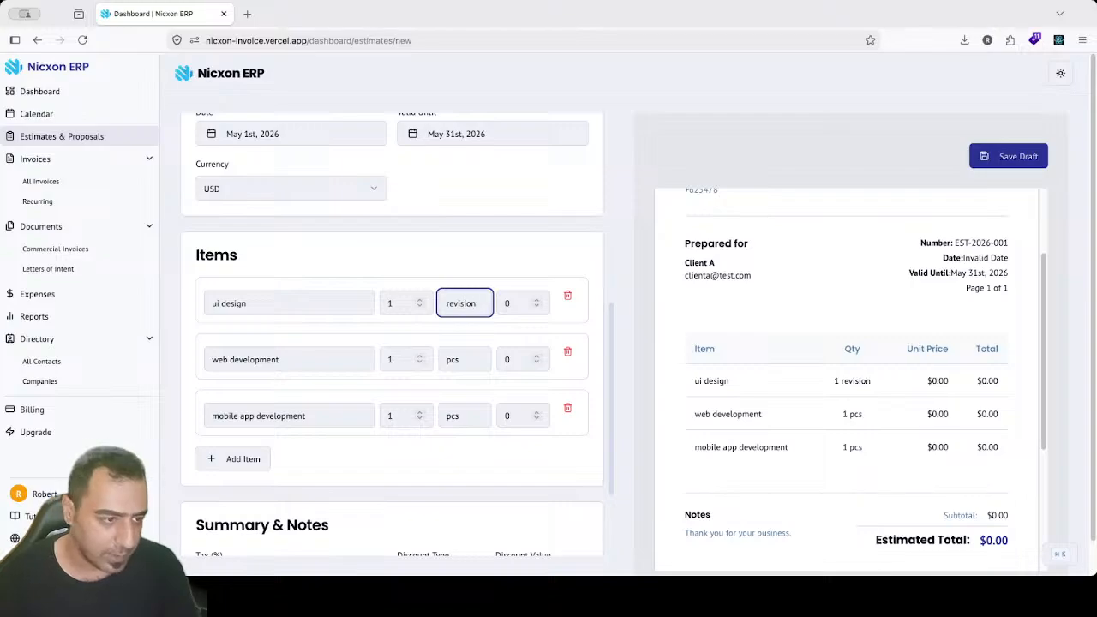
pyautogui.doubleClick(460, 358)
pyautogui.write('item')
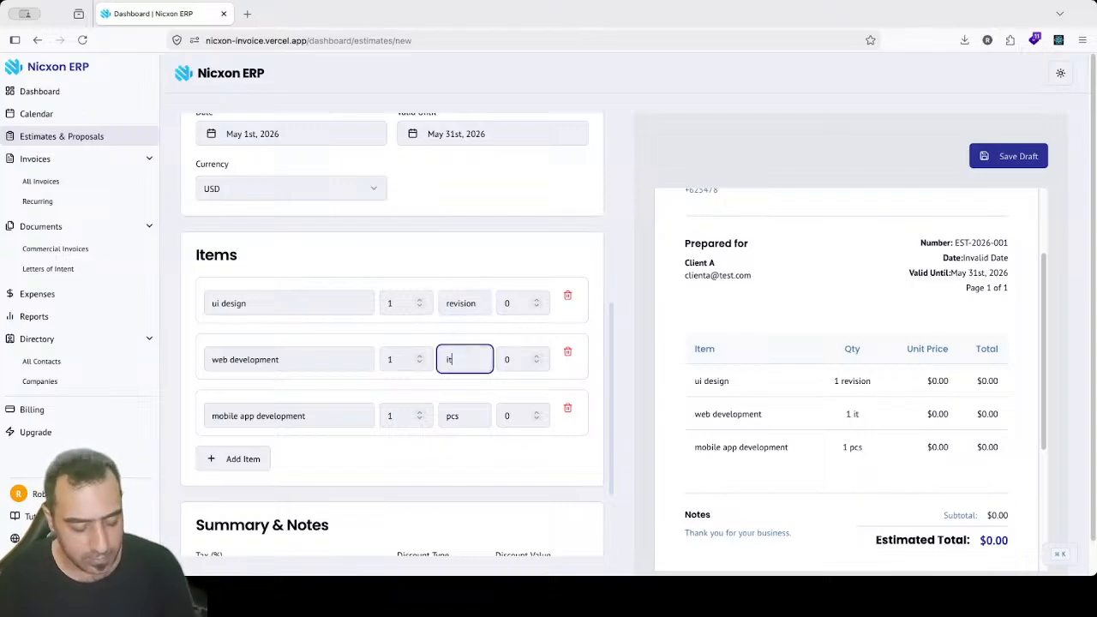
pyautogui.doubleClick(465, 416)
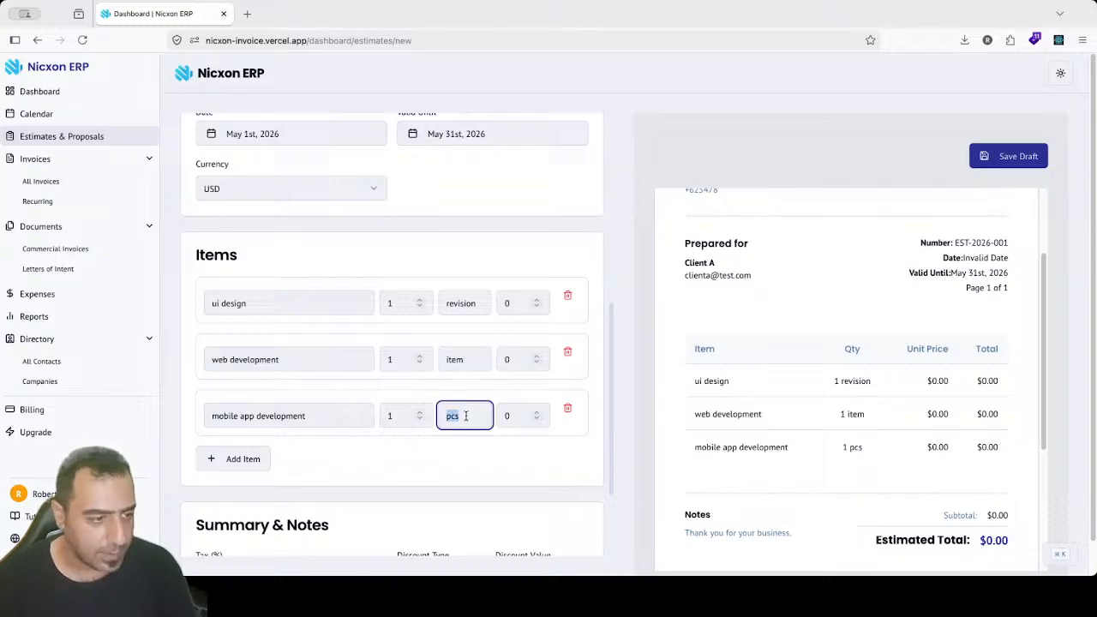
pyautogui.write('app')
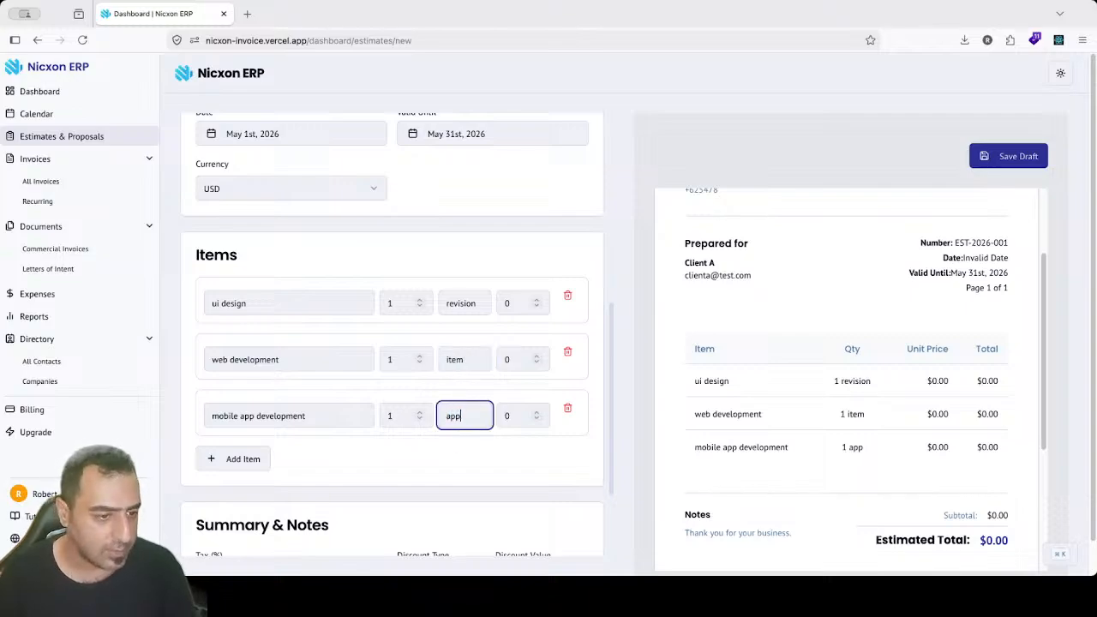
pyautogui.press('BackSpace')
pyautogui.press('BackSpace')
pyautogui.press('BackSpace')
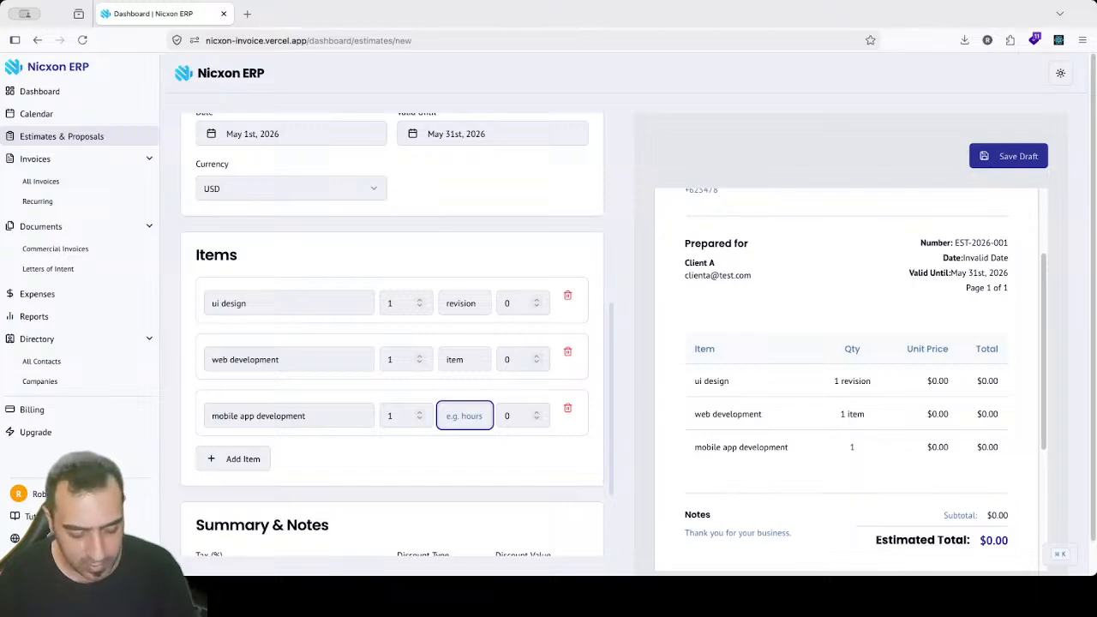
pyautogui.write('item')
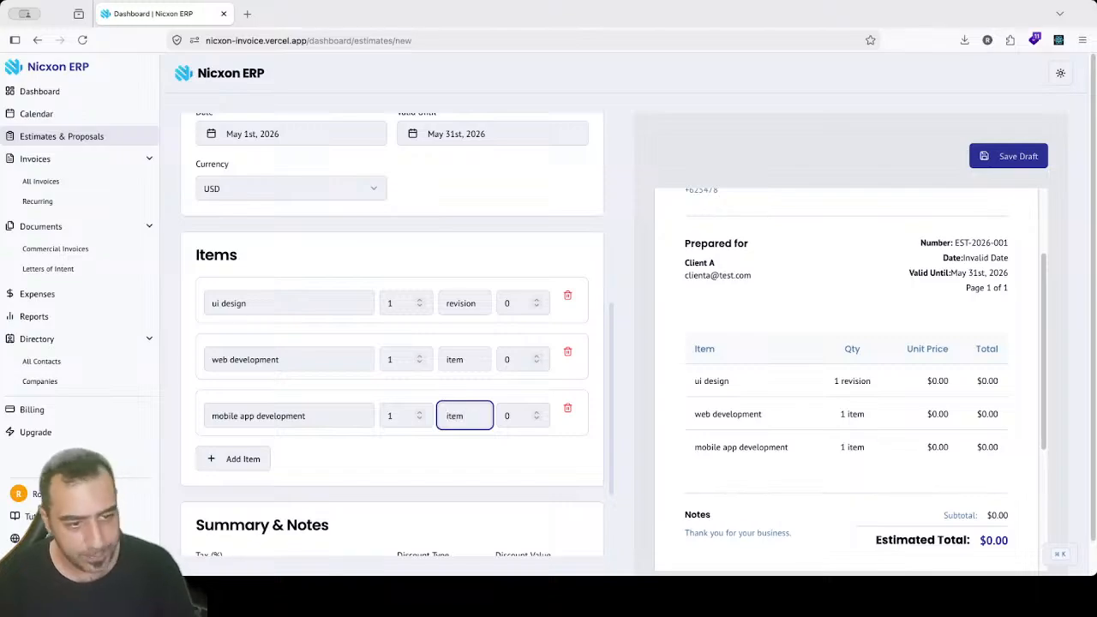
# Step: Price ui design at 10, keeping its quantity at 1 for a $10.00 total
pyautogui.click(518, 303)
pyautogui.click(522, 359)
pyautogui.click(519, 415)
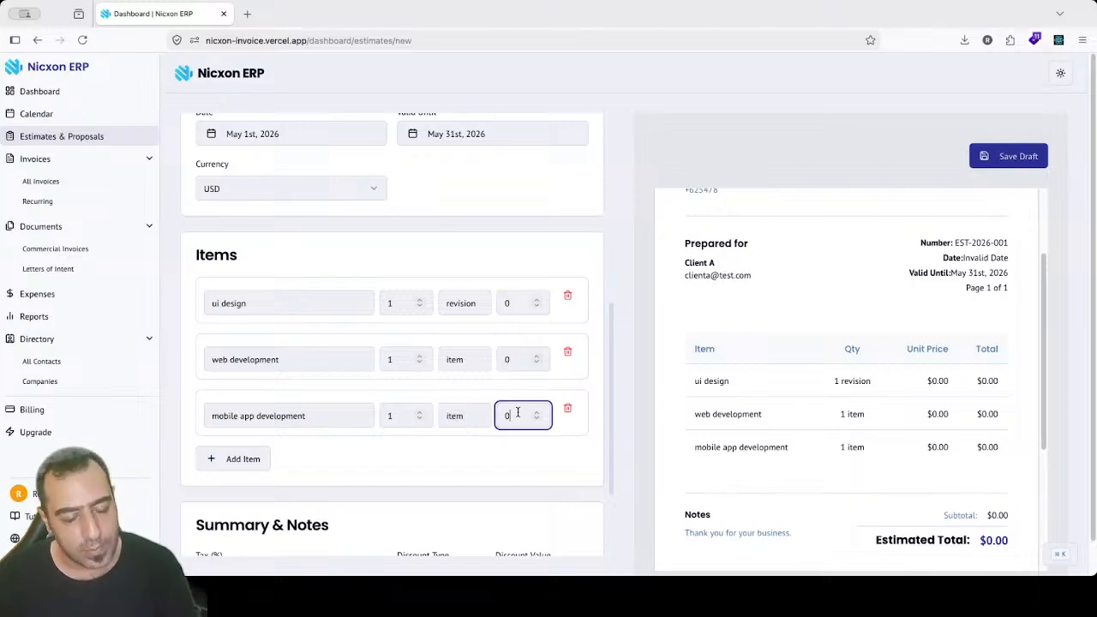
pyautogui.click(523, 306)
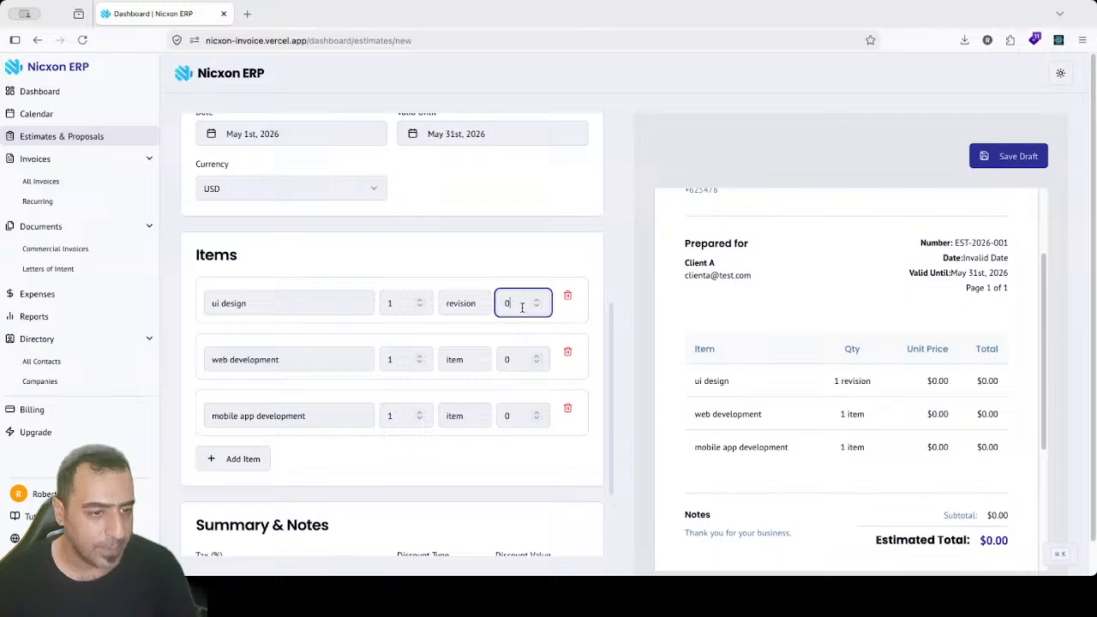
pyautogui.moveTo(521, 307); pyautogui.dragTo(498, 303)
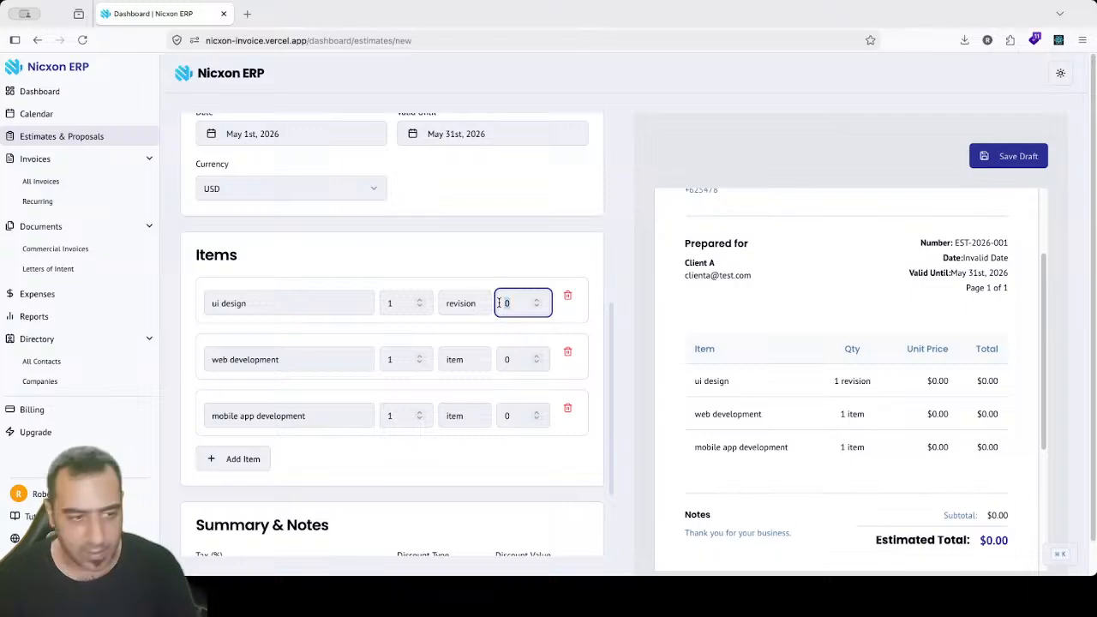
pyautogui.write('10')
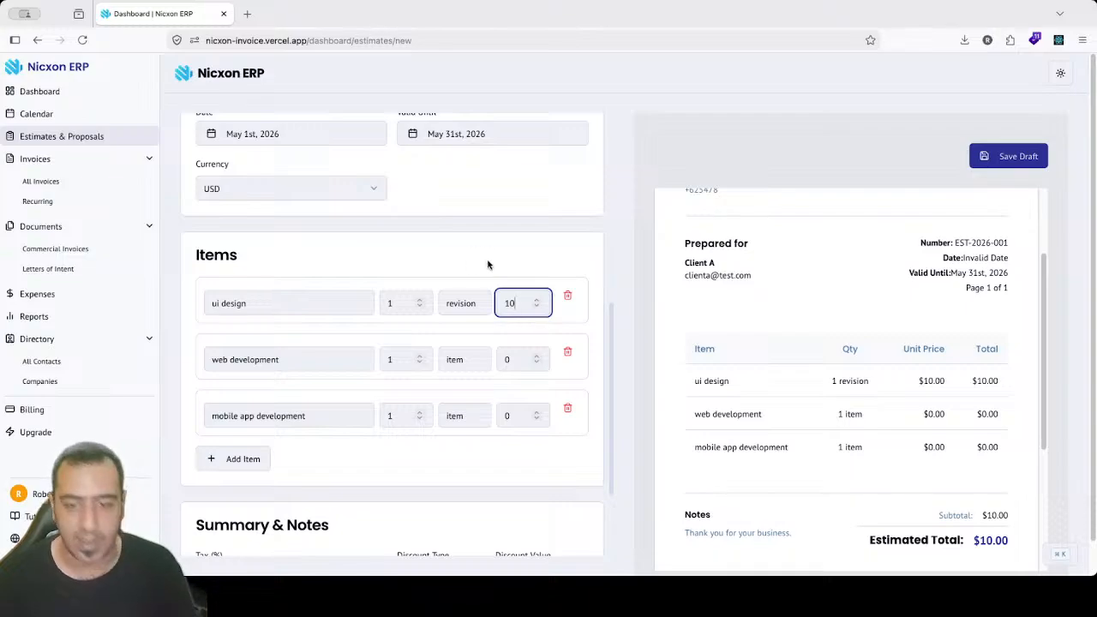
pyautogui.click(396, 306)
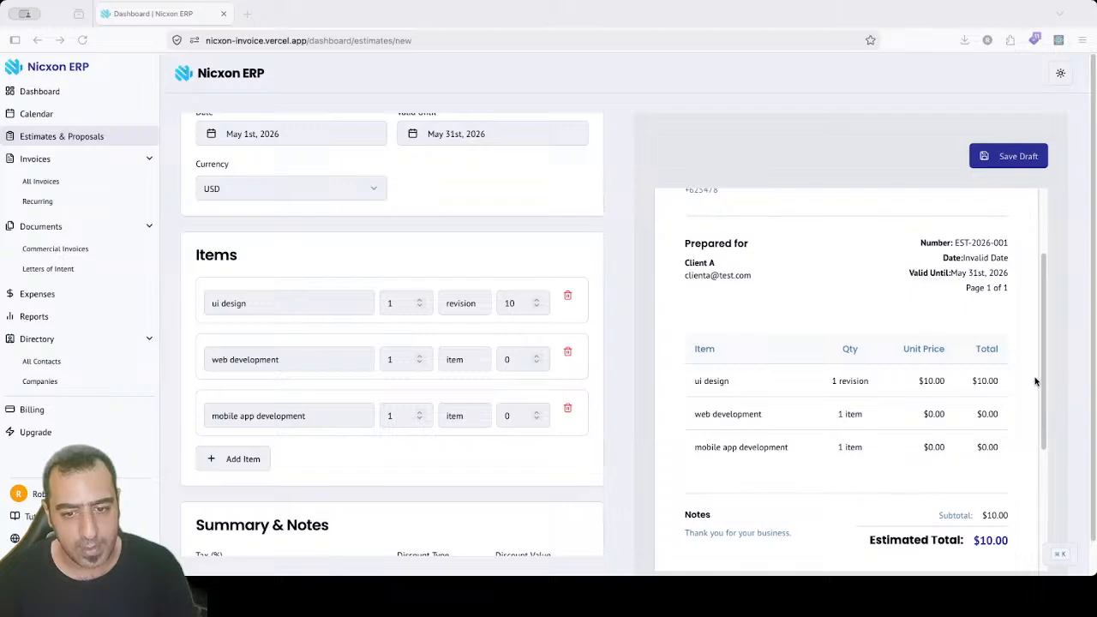
pyautogui.click(411, 303)
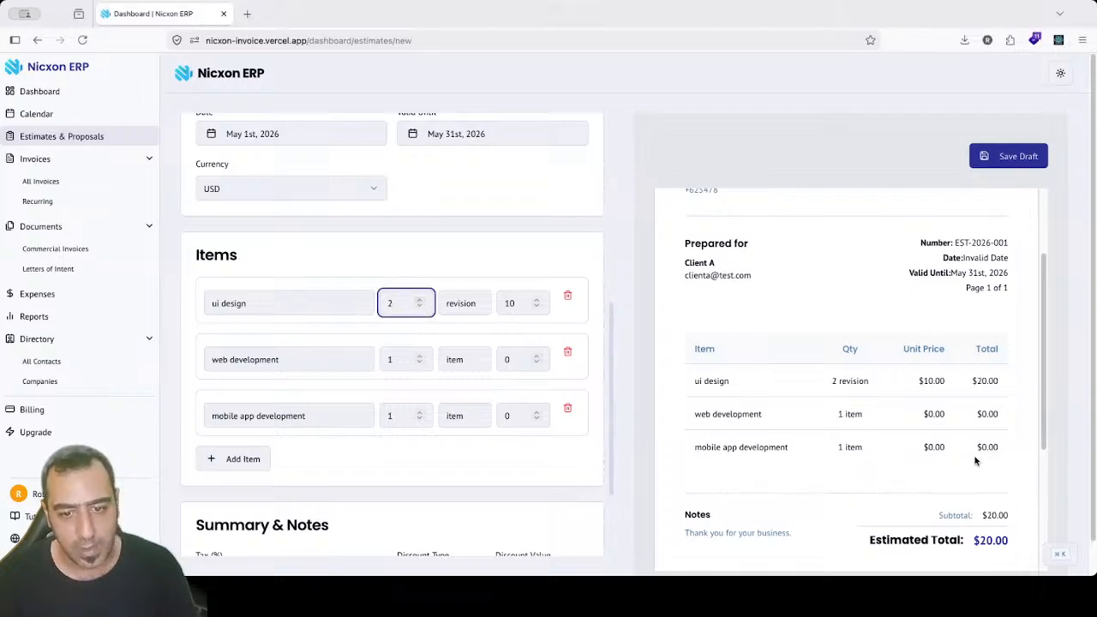
pyautogui.moveTo(1003, 391); pyautogui.dragTo(978, 383)
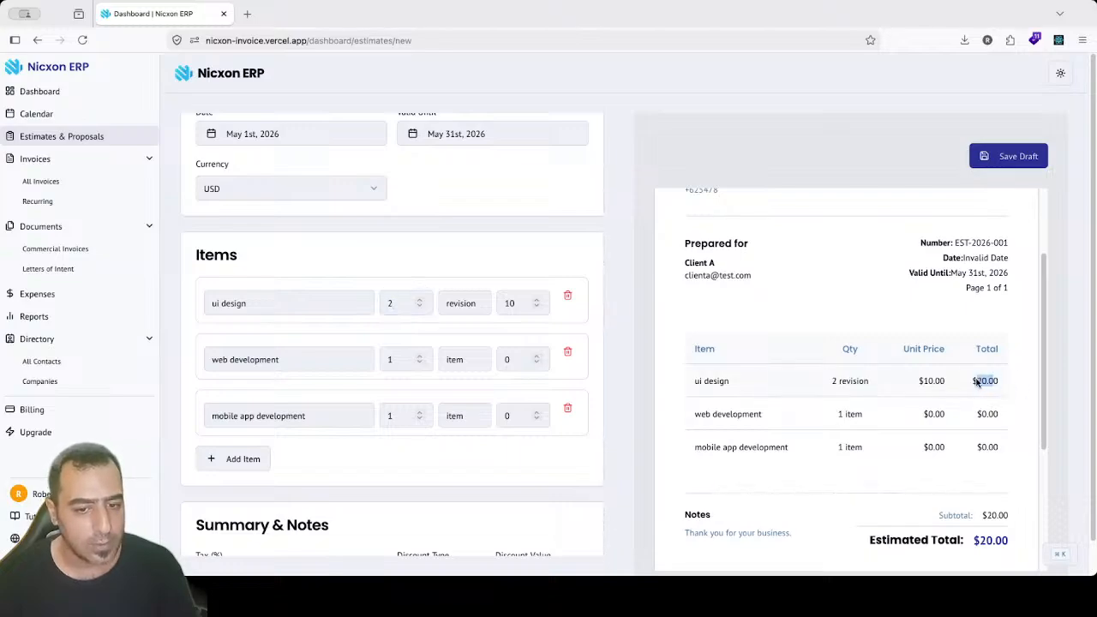
pyautogui.click(420, 306)
# Step: Scroll down to Summary & Notes, leaving the discount type as Fixed
pyautogui.scroll(-1, 1039, 370)
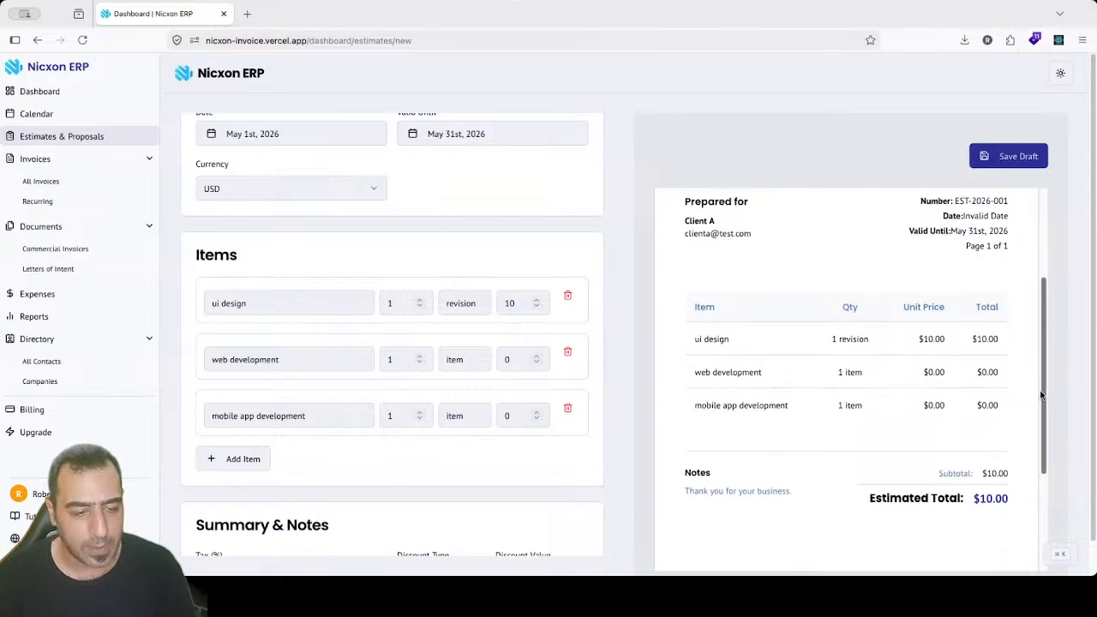
pyautogui.scroll(5, 582, 323)
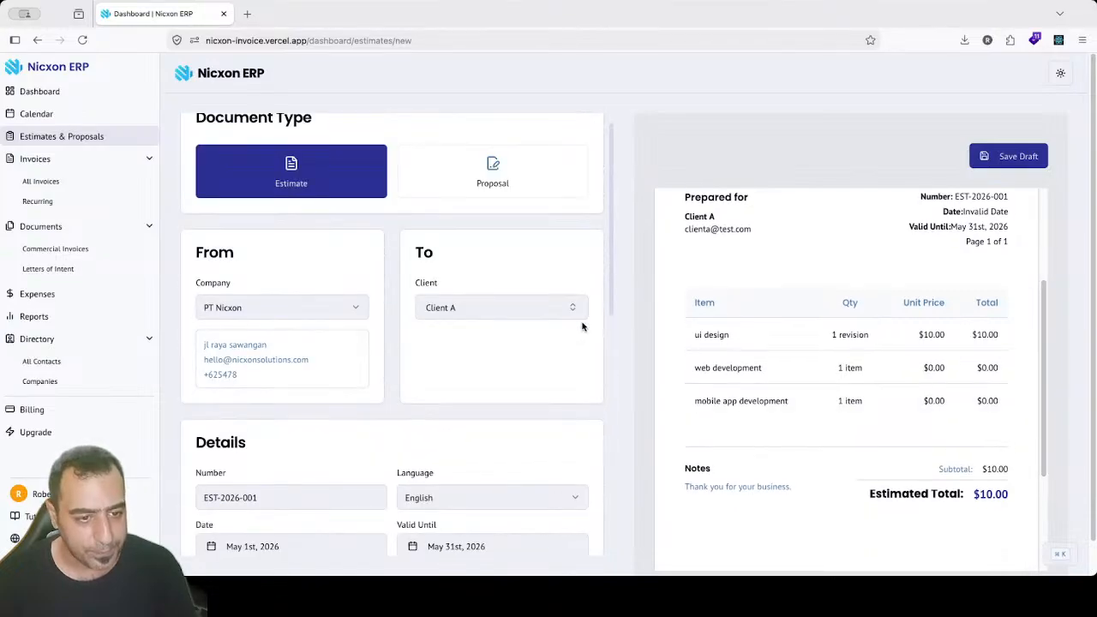
pyautogui.scroll(-5, 611, 301)
pyautogui.scroll(-3, 605, 488)
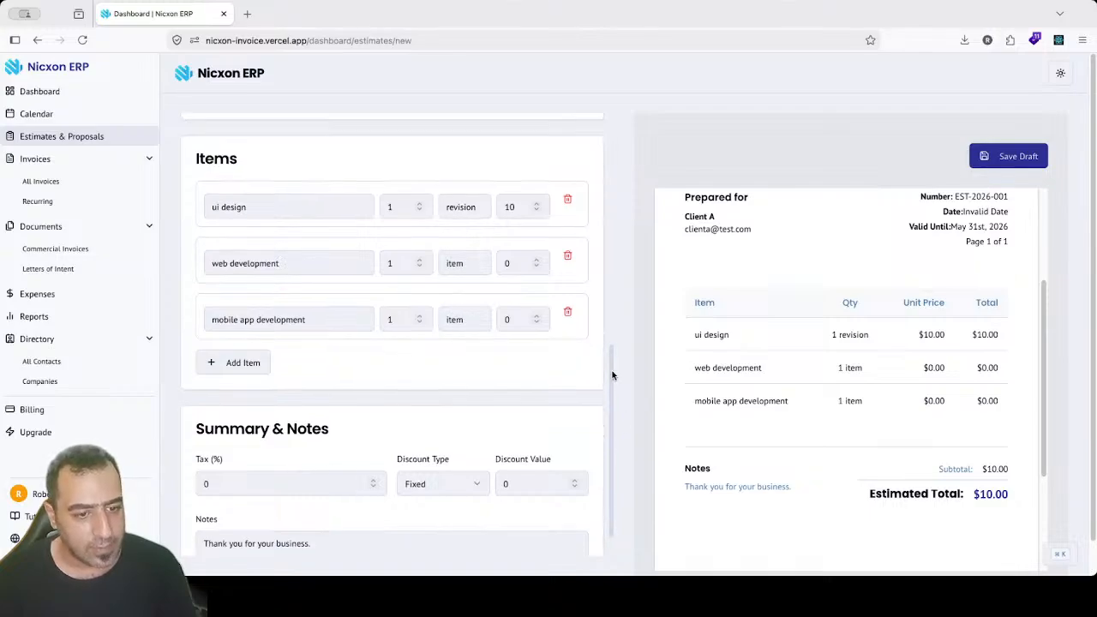
pyautogui.scroll(-1, 612, 377)
pyautogui.click(225, 442)
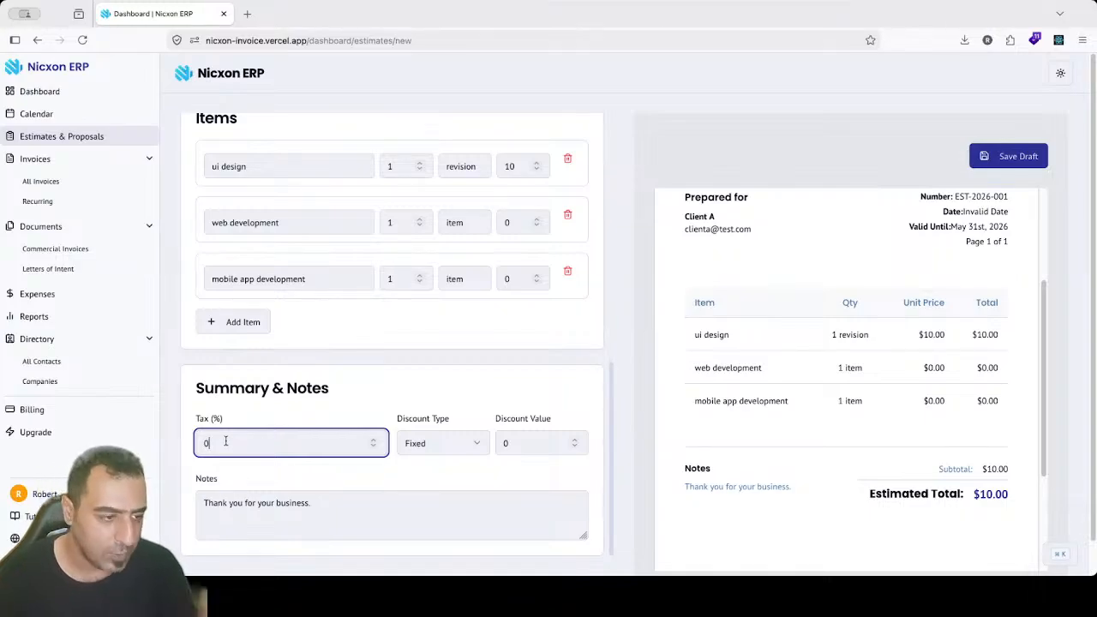
pyautogui.click(427, 446)
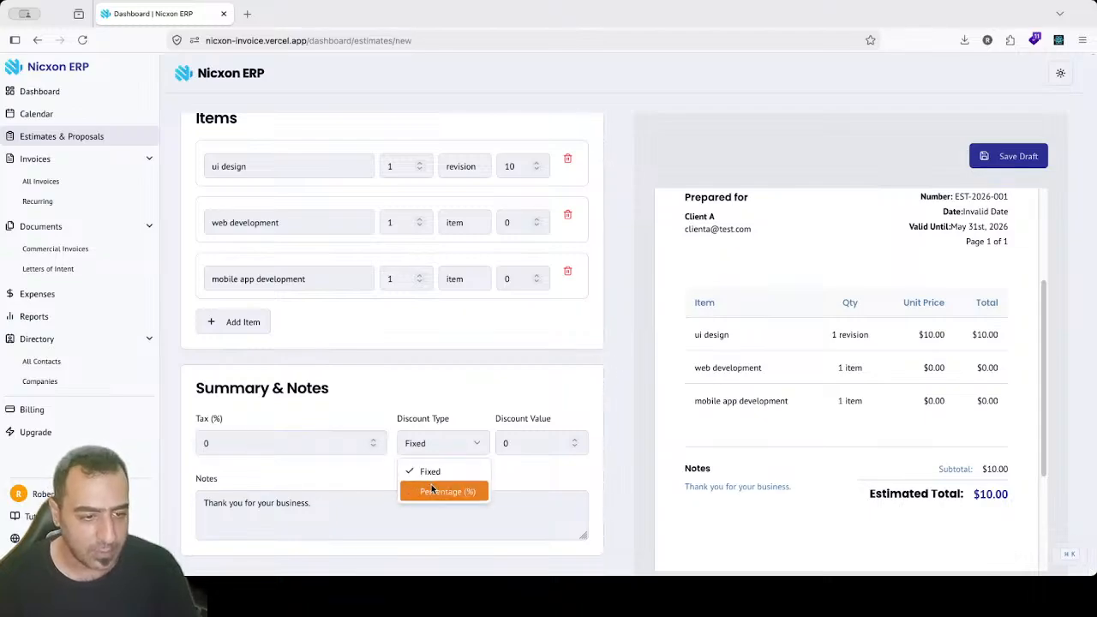
pyautogui.click(302, 443)
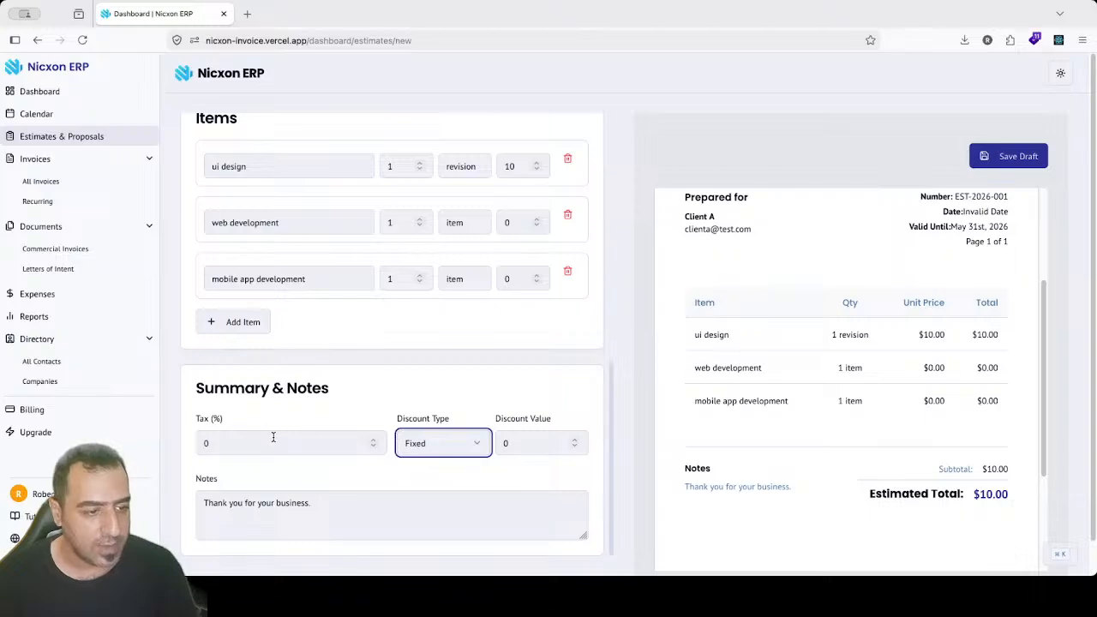
# Step: Enter 2 in Tax (%), giving $0.20 tax and a $10.20 total
pyautogui.click(273, 437)
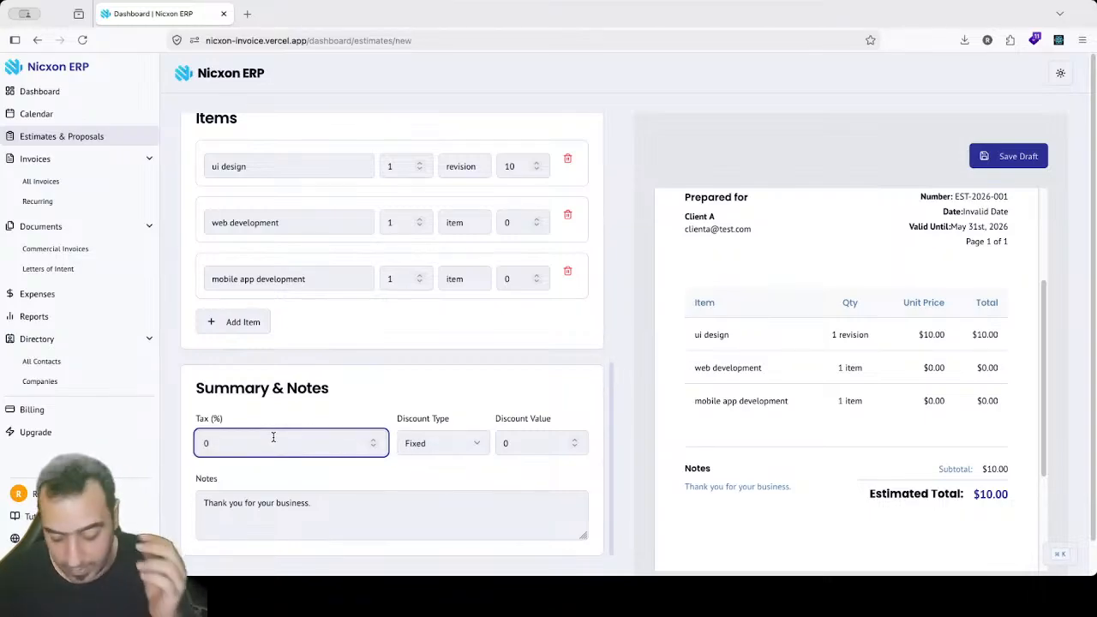
pyautogui.write('2')
pyautogui.press('BackSpace')
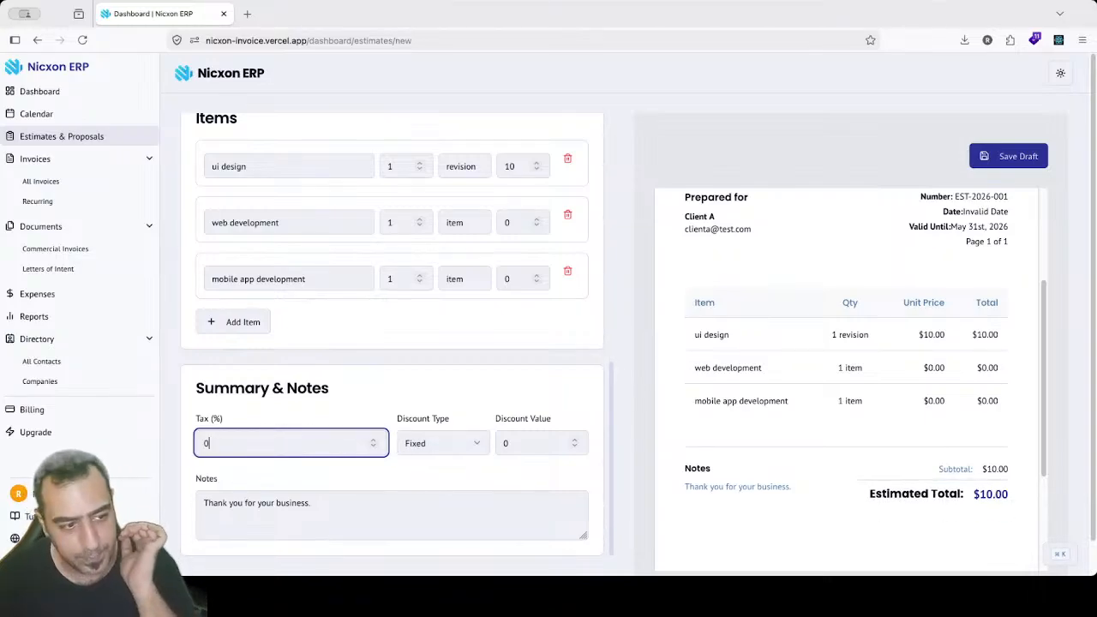
pyautogui.write('23')
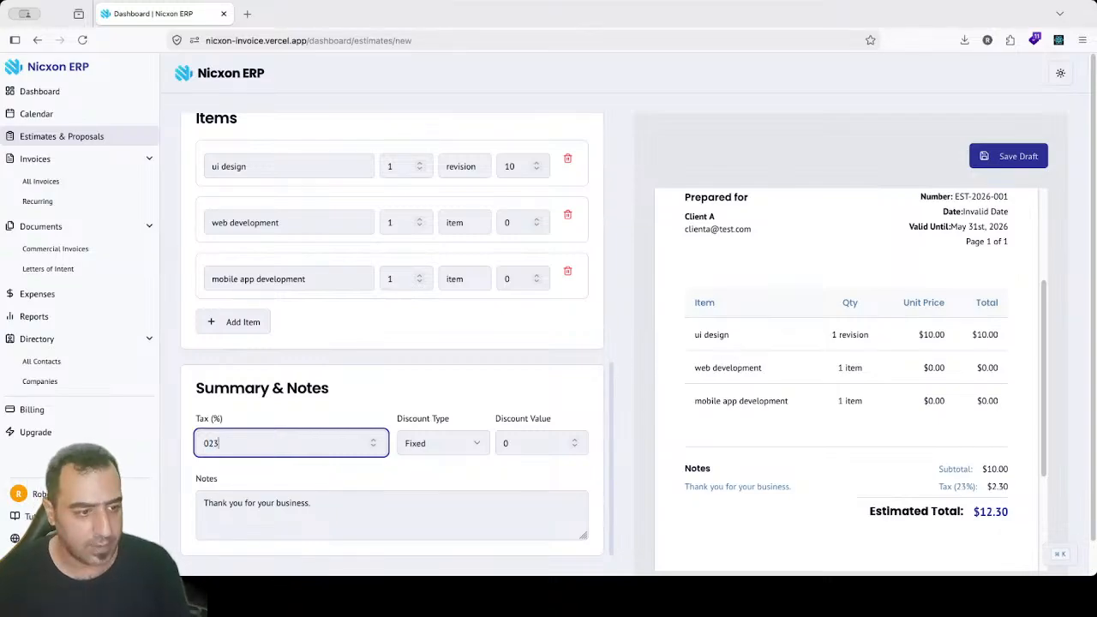
pyautogui.press('BackSpace')
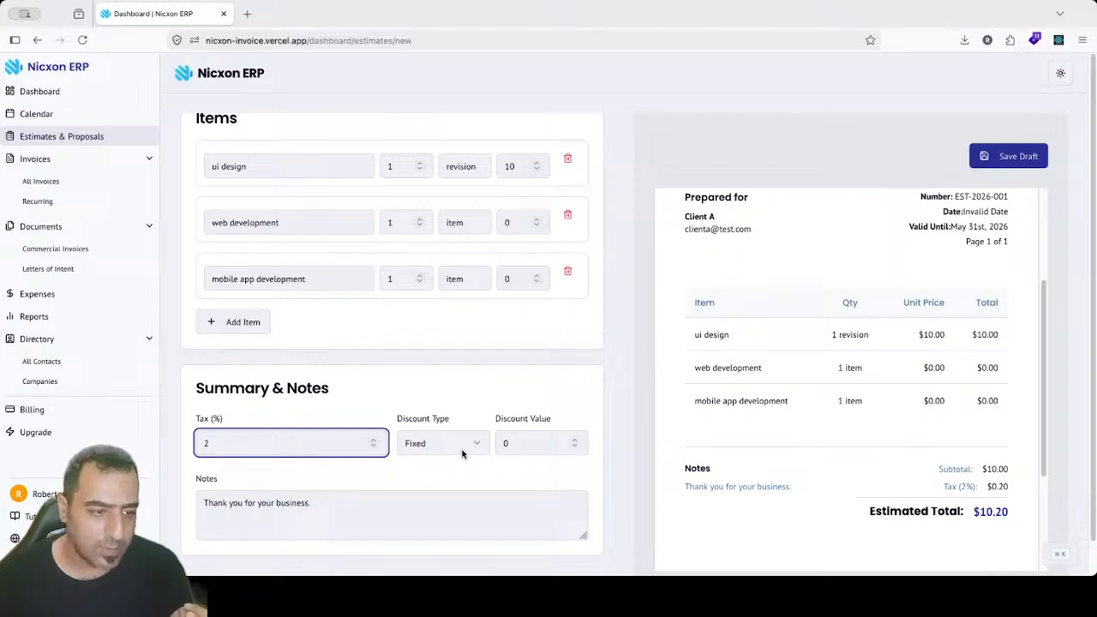
pyautogui.click(987, 487)
pyautogui.moveTo(1007, 490); pyautogui.dragTo(991, 488)
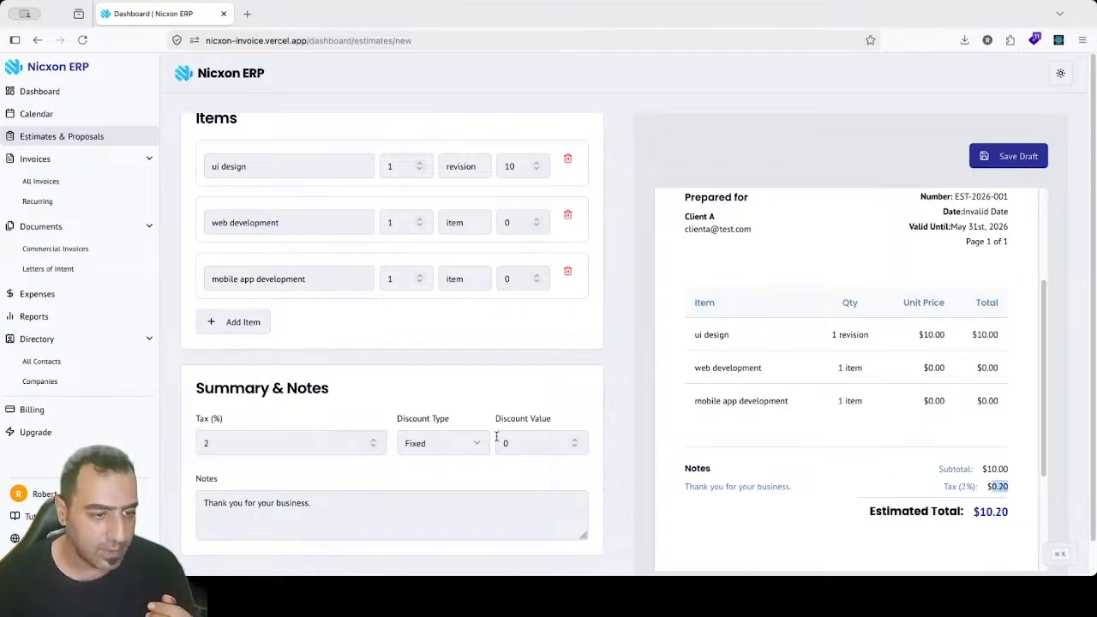
pyautogui.click(456, 461)
# Step: Set the discount type to Percentage (%) with a value of 3
pyautogui.click(477, 445)
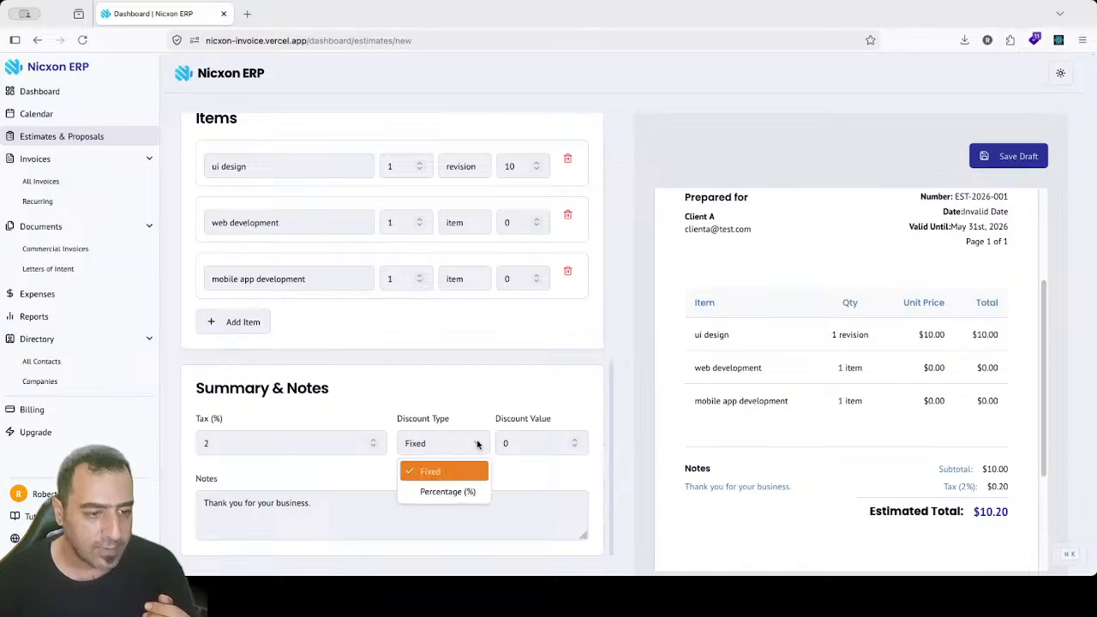
pyautogui.click(453, 486)
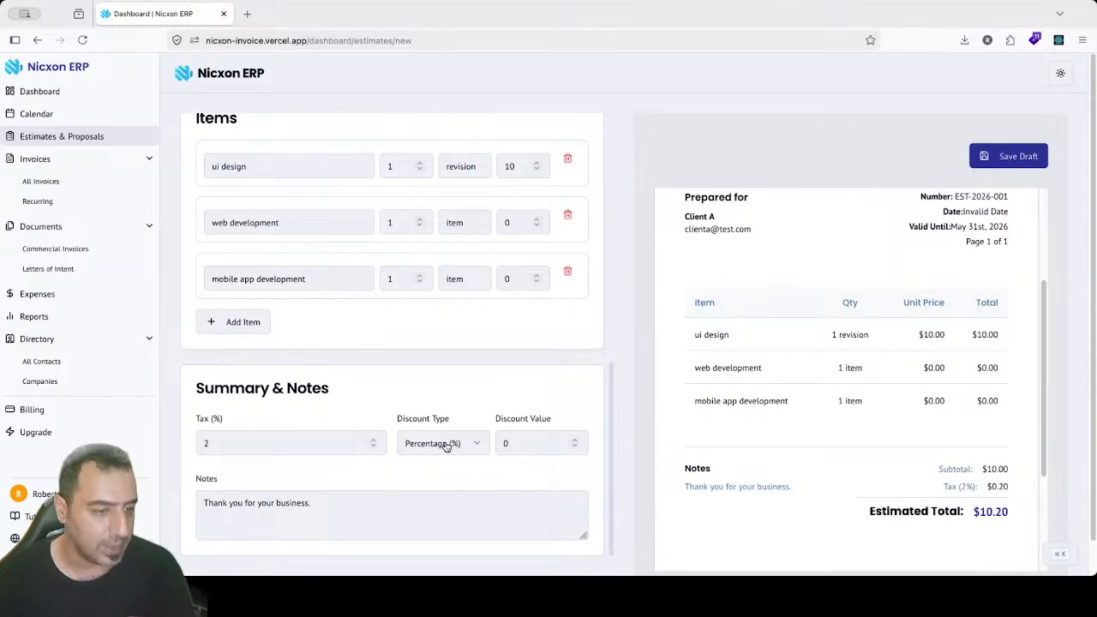
pyautogui.click(434, 445)
pyautogui.click(437, 467)
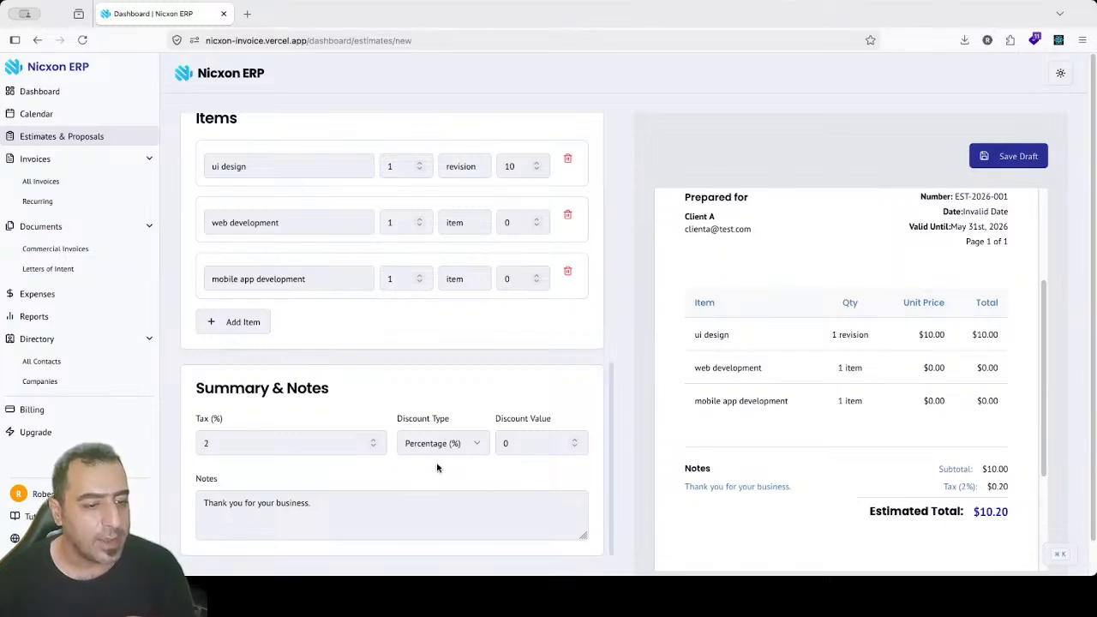
pyautogui.moveTo(413, 419); pyautogui.dragTo(534, 423)
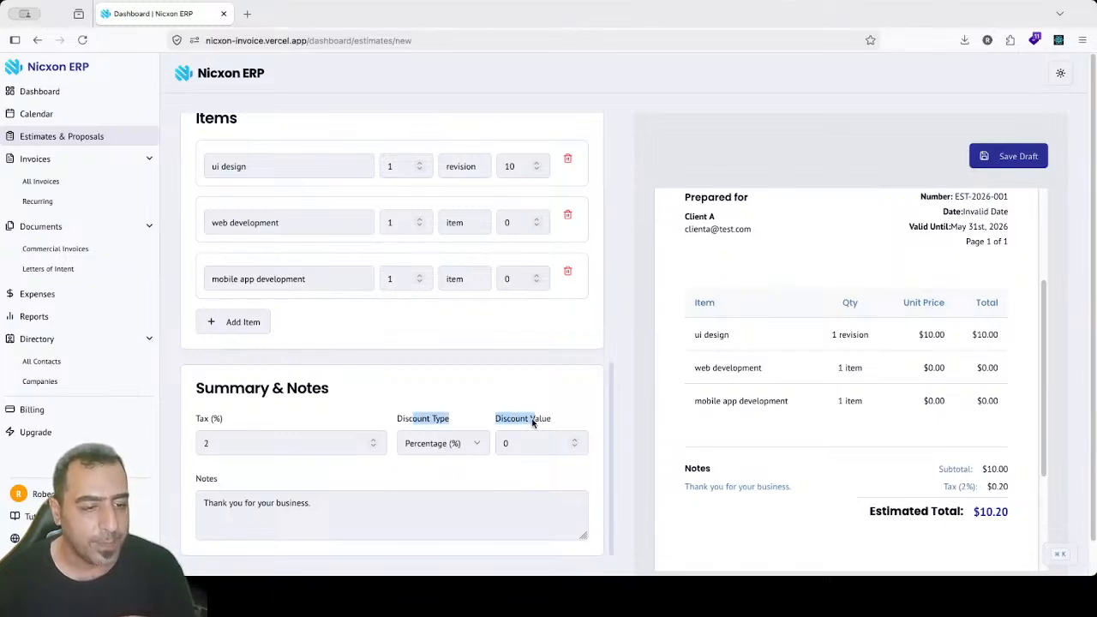
pyautogui.click(456, 444)
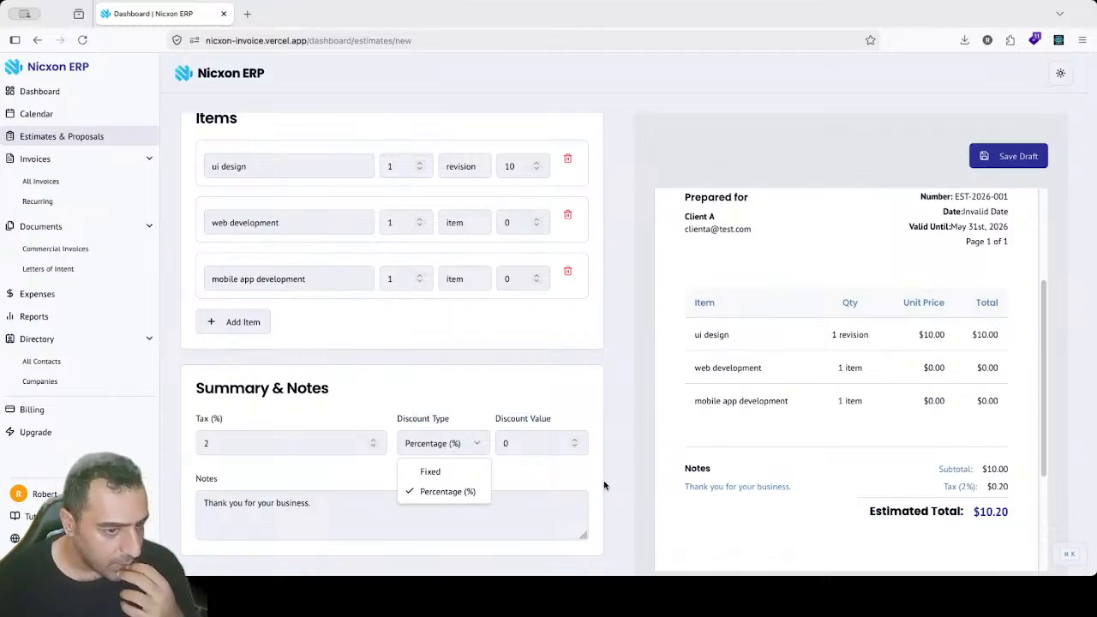
pyautogui.click(526, 443)
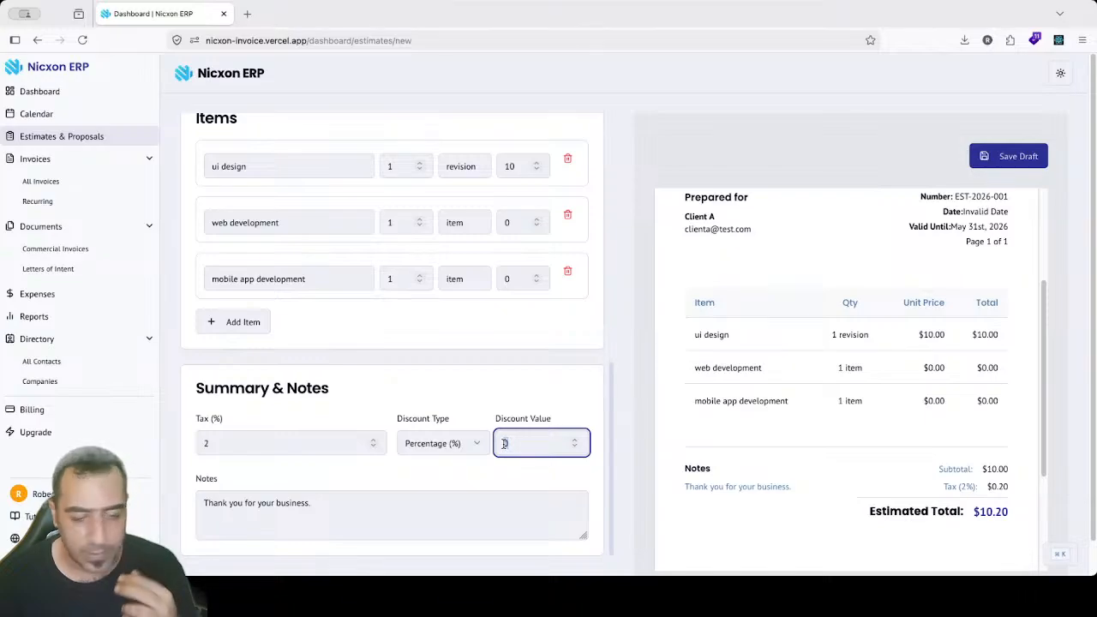
pyautogui.write('3')
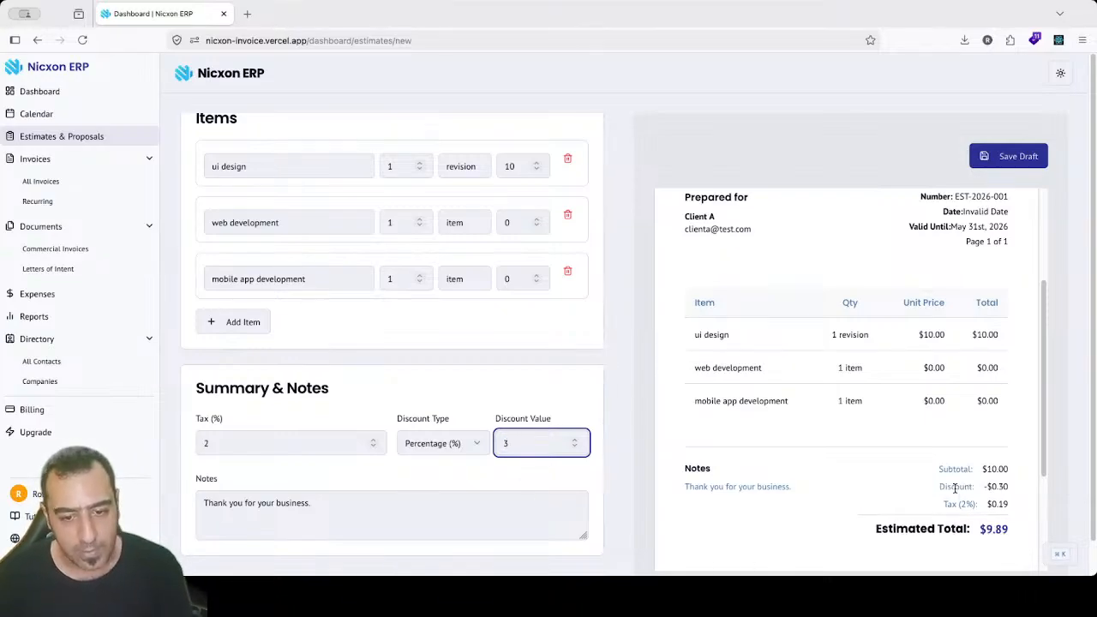
# Step: Try a fixed 0.5 discount, then return to a 3% percentage discount
pyautogui.moveTo(998, 484); pyautogui.dragTo(943, 486)
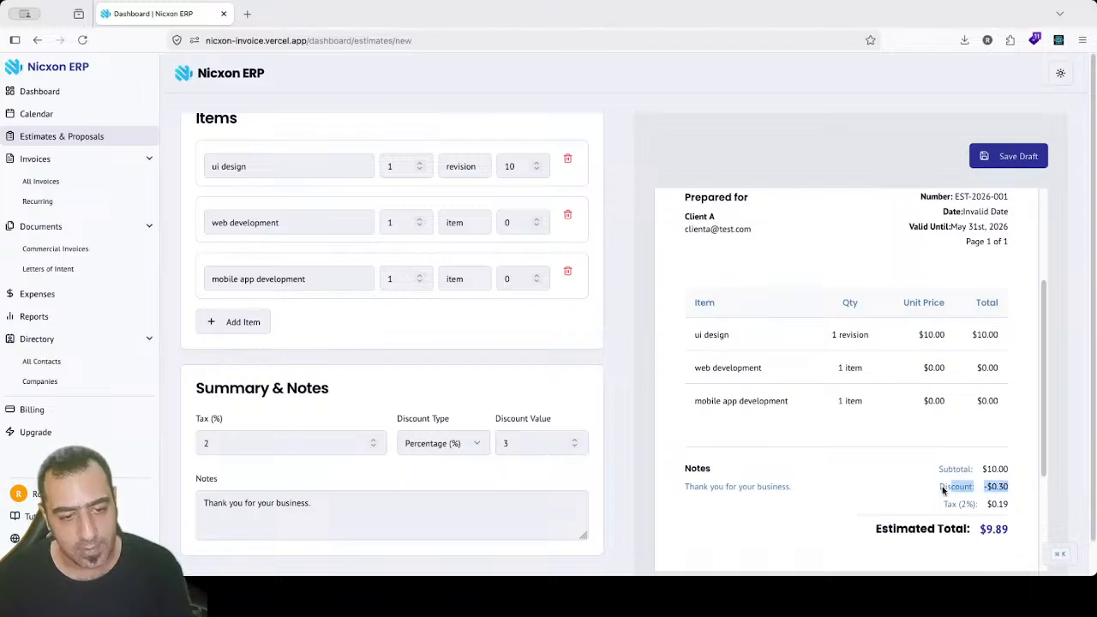
pyautogui.click(433, 455)
pyautogui.click(430, 471)
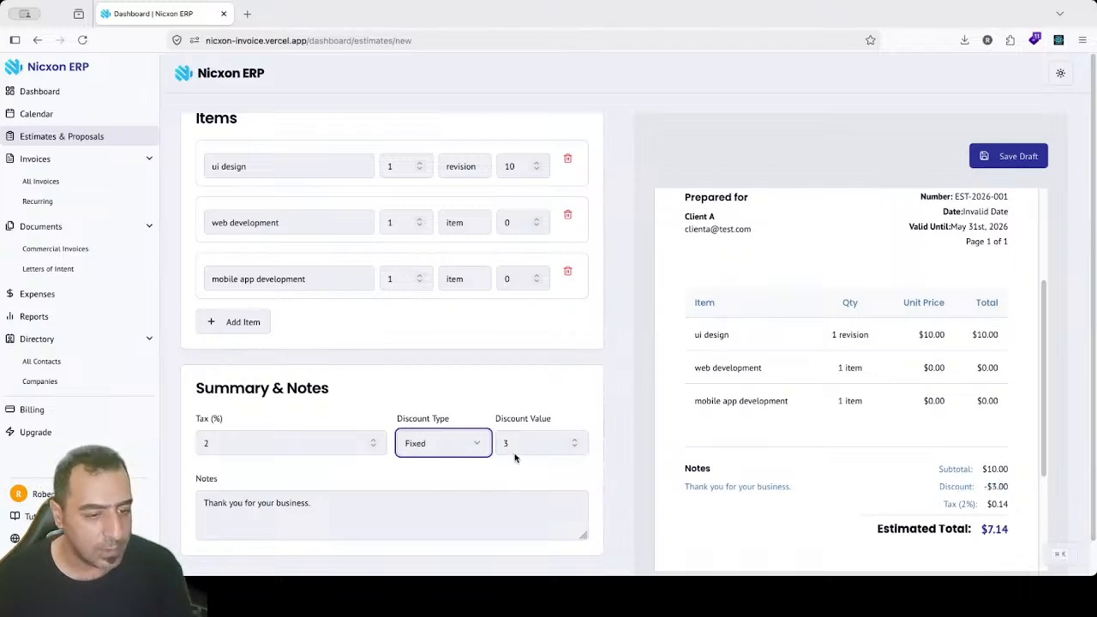
pyautogui.doubleClick(517, 443)
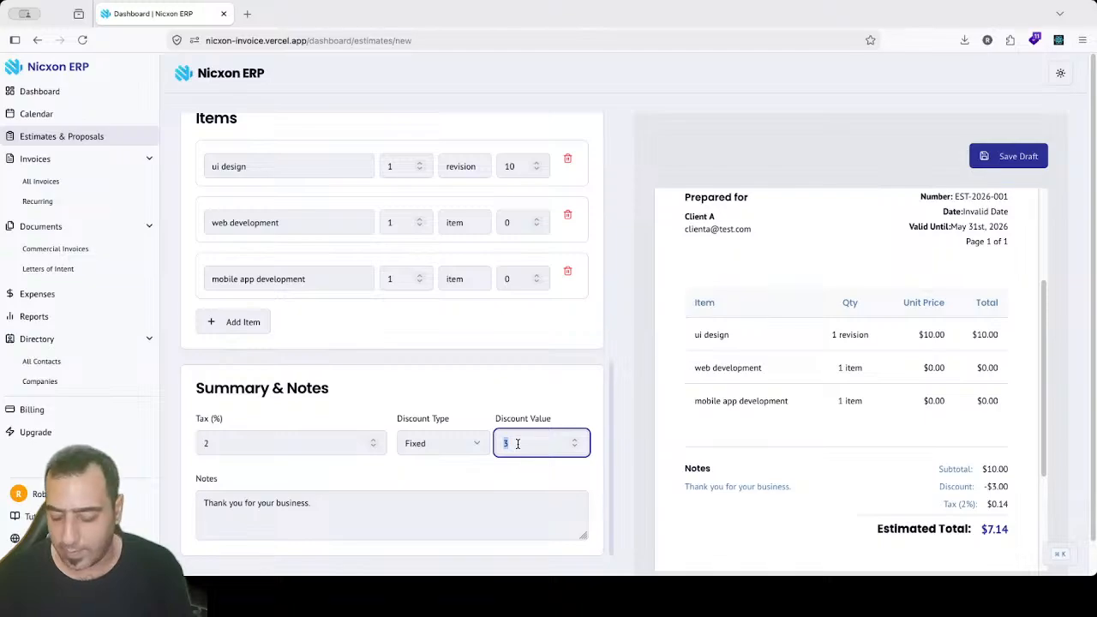
pyautogui.write('0.5')
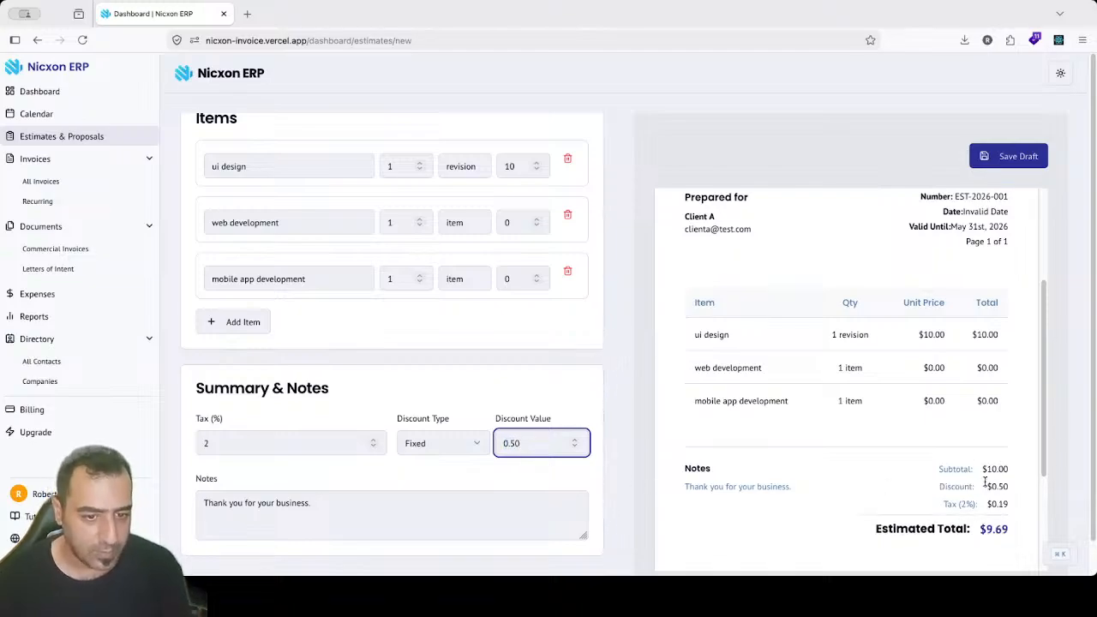
pyautogui.click(438, 443)
pyautogui.click(450, 489)
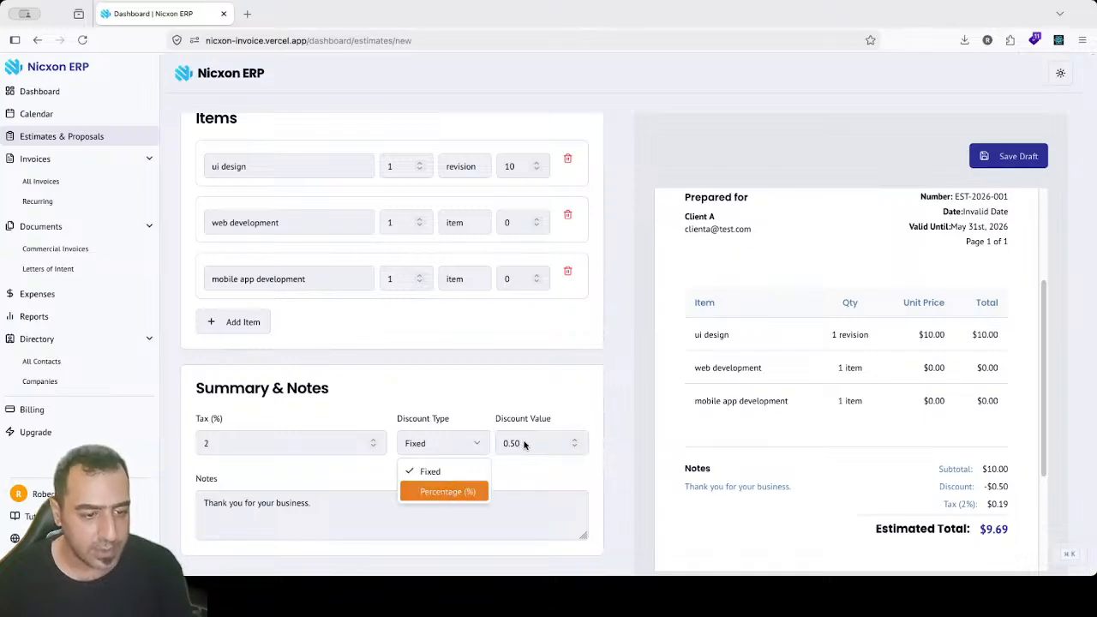
pyautogui.doubleClick(523, 442)
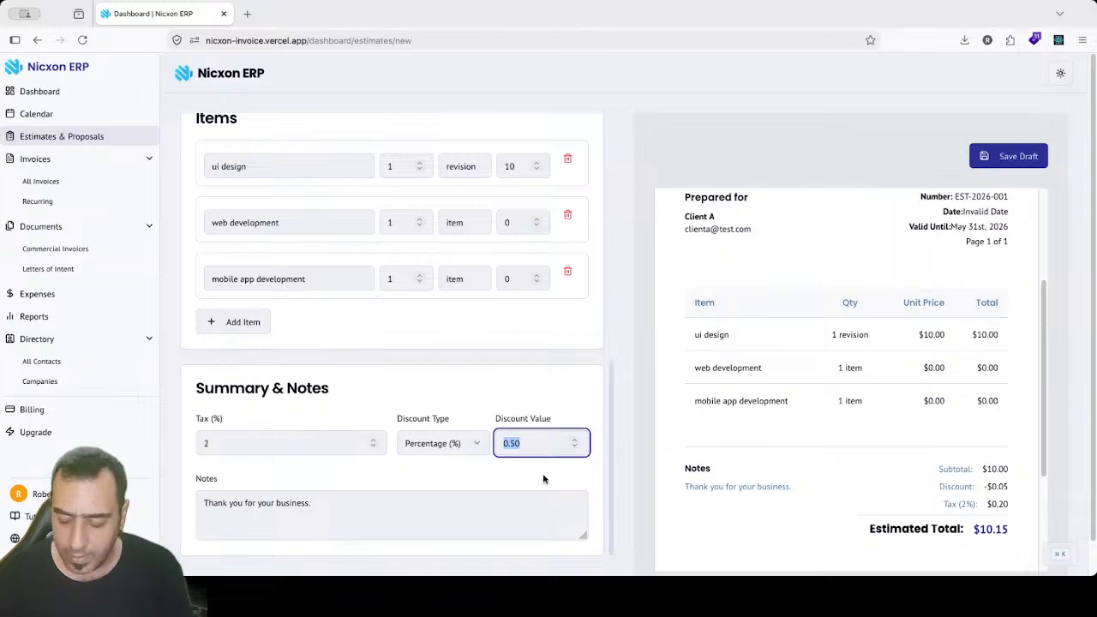
pyautogui.write('3')
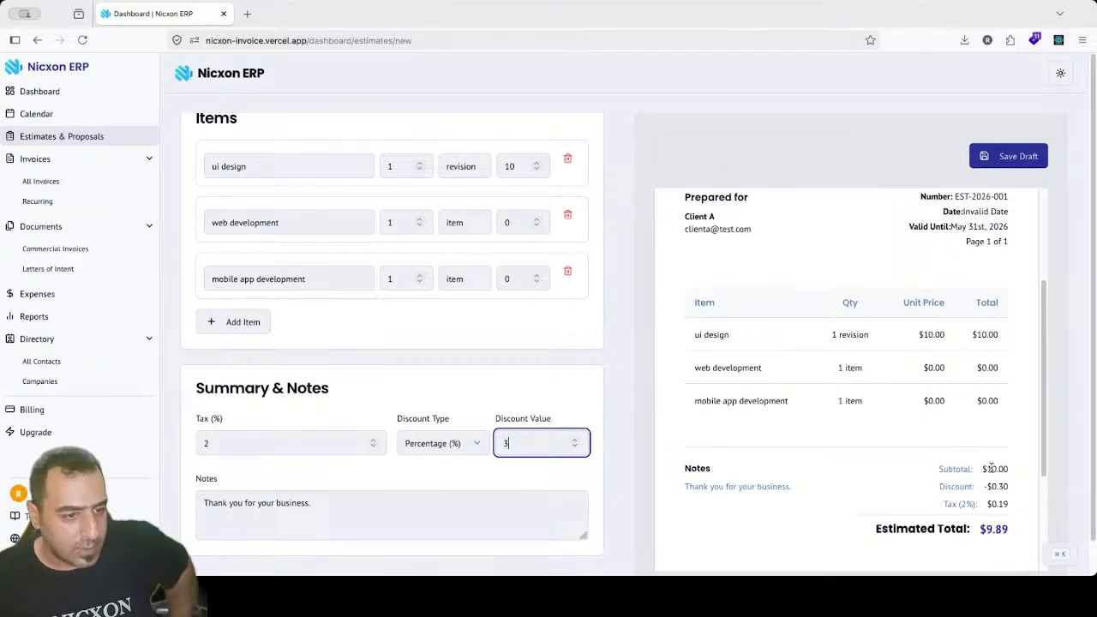
pyautogui.moveTo(519, 226); pyautogui.dragTo(474, 225)
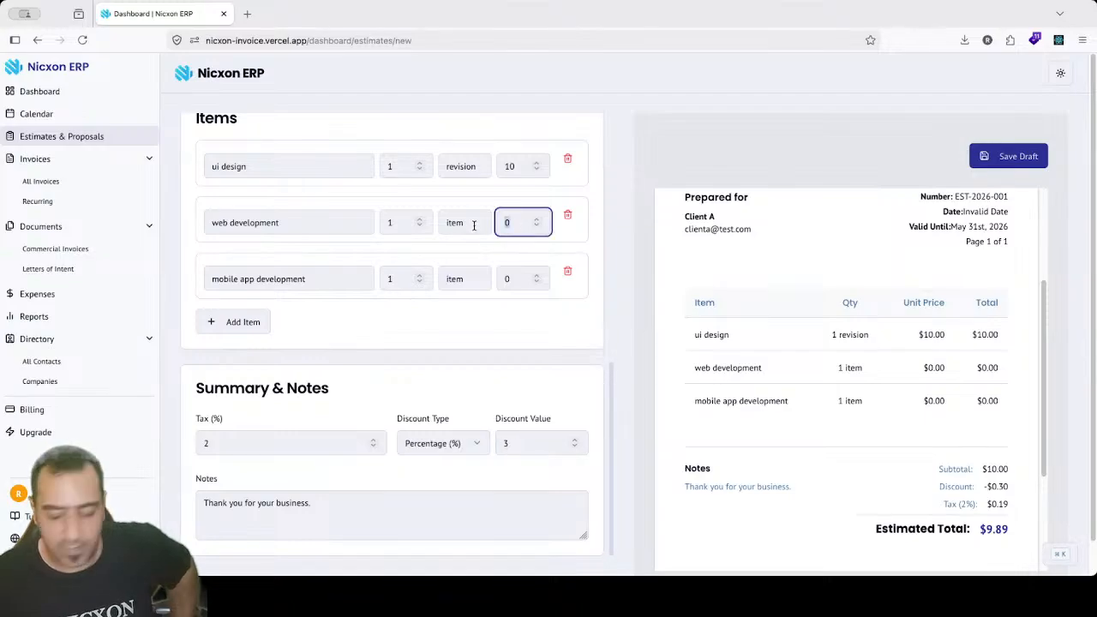
# Step: Price web development at 1000 and mobile app development at 1500, then check subtotal, discount and tax
pyautogui.write('1000')
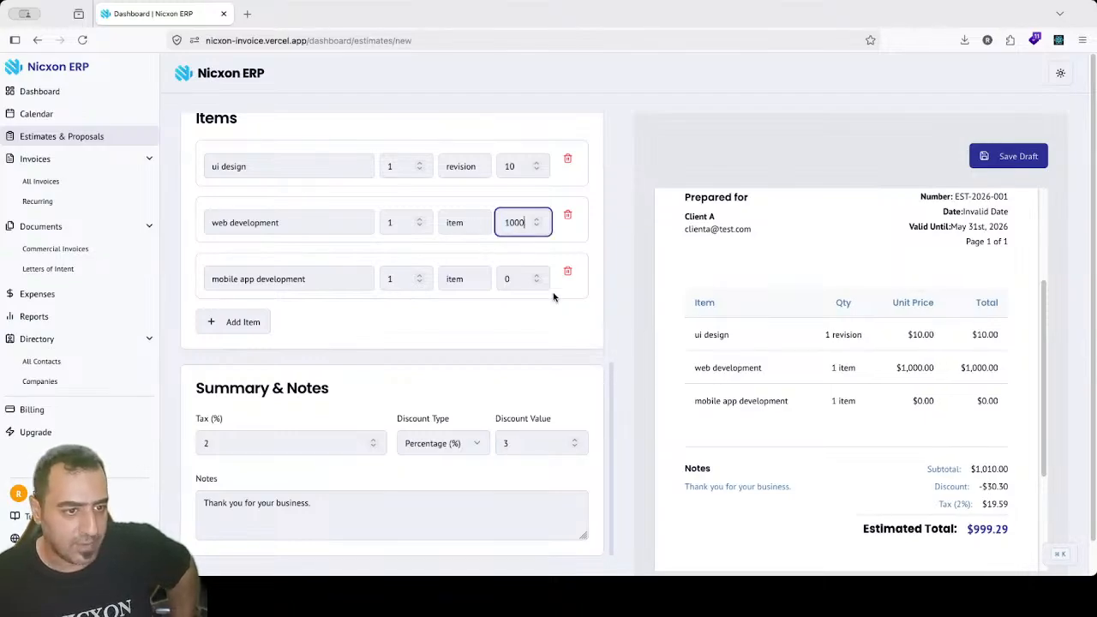
pyautogui.moveTo(513, 279); pyautogui.dragTo(484, 279)
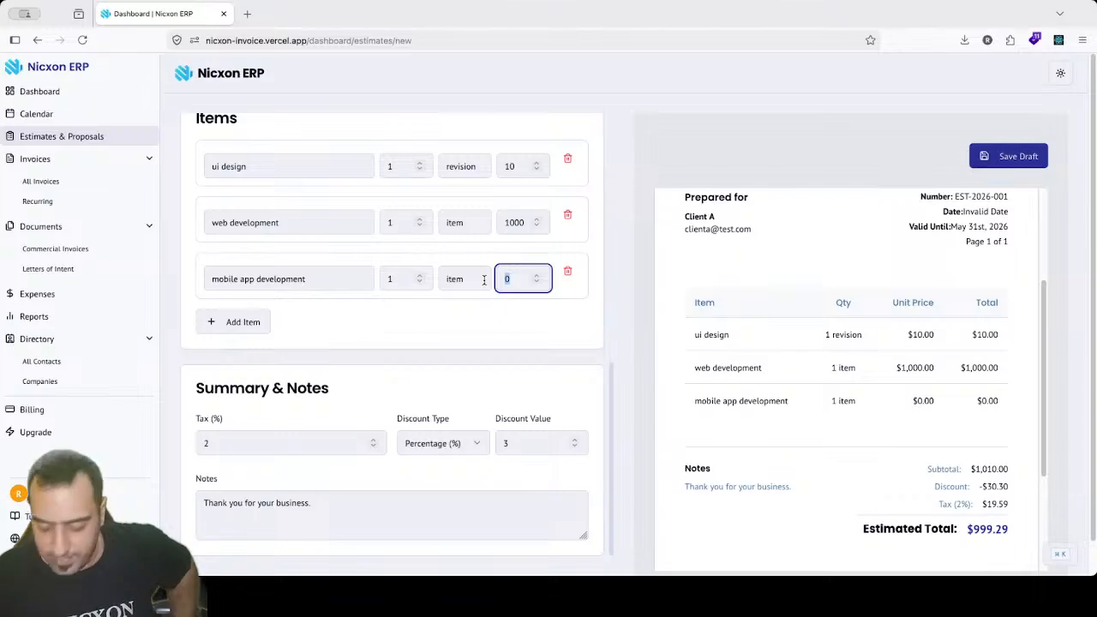
pyautogui.write('1500')
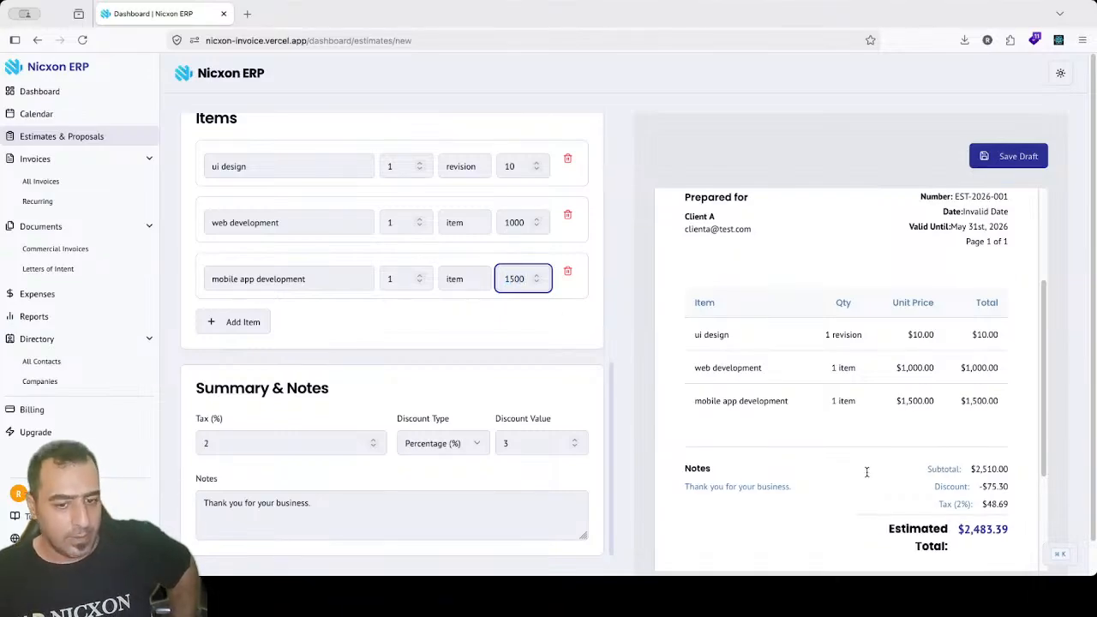
pyautogui.scroll(-1, 1045, 446)
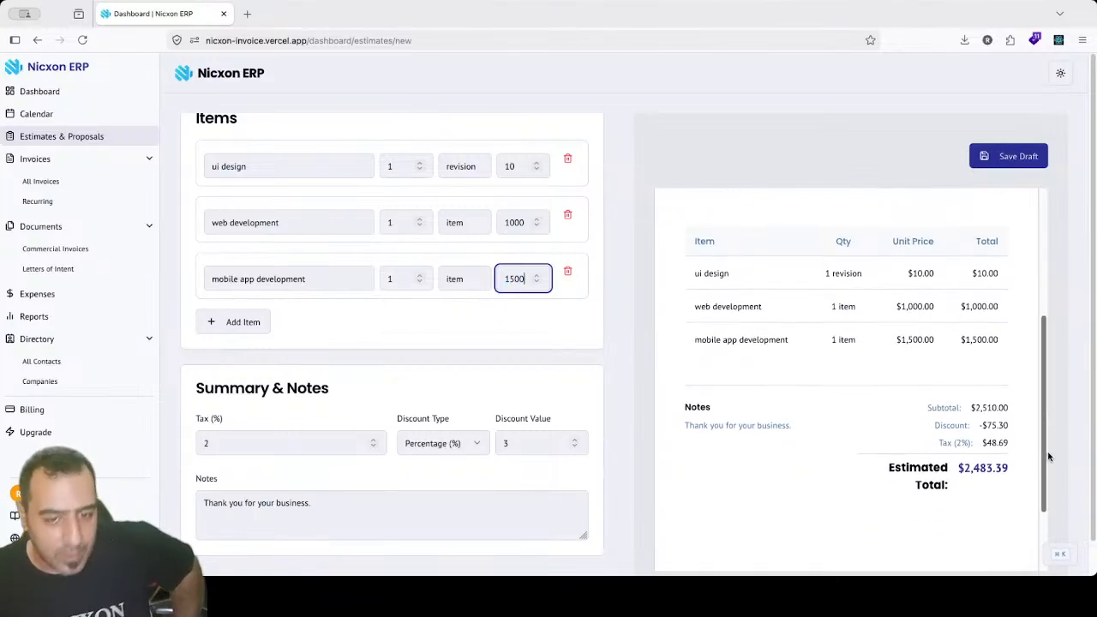
pyautogui.scroll(1, 1051, 433)
pyautogui.moveTo(971, 456); pyautogui.dragTo(1014, 463)
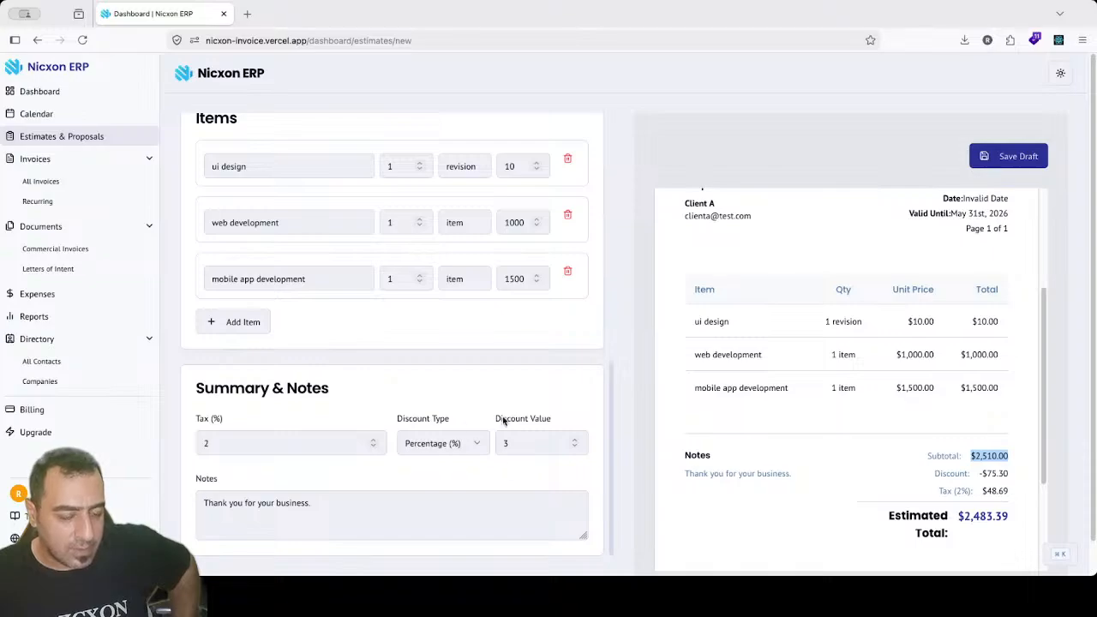
pyautogui.moveTo(1009, 475); pyautogui.dragTo(979, 469)
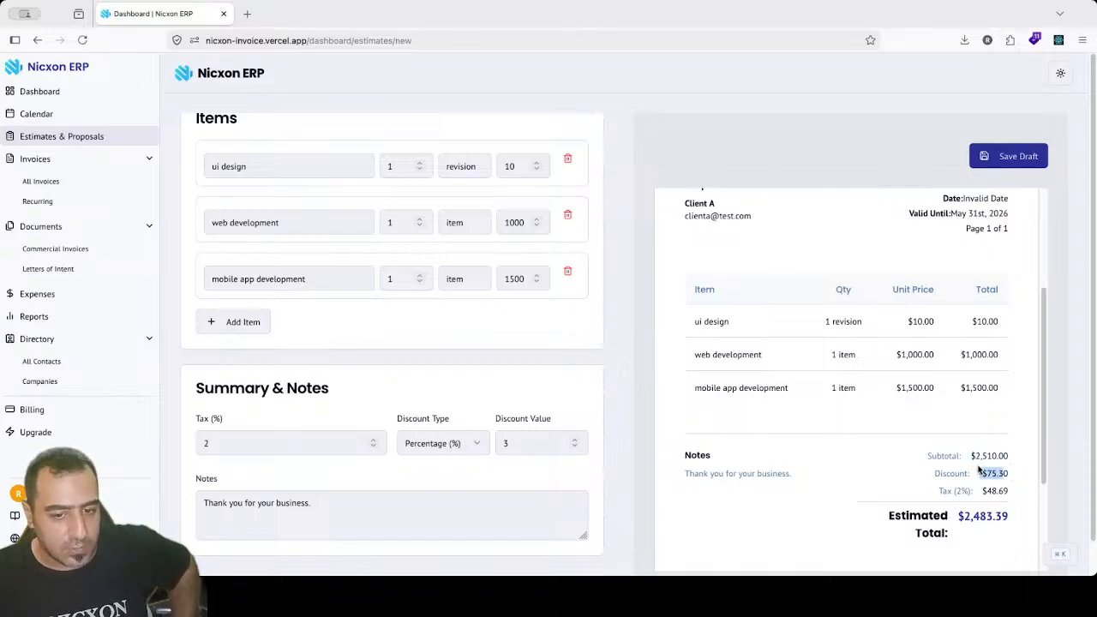
pyautogui.click(964, 470)
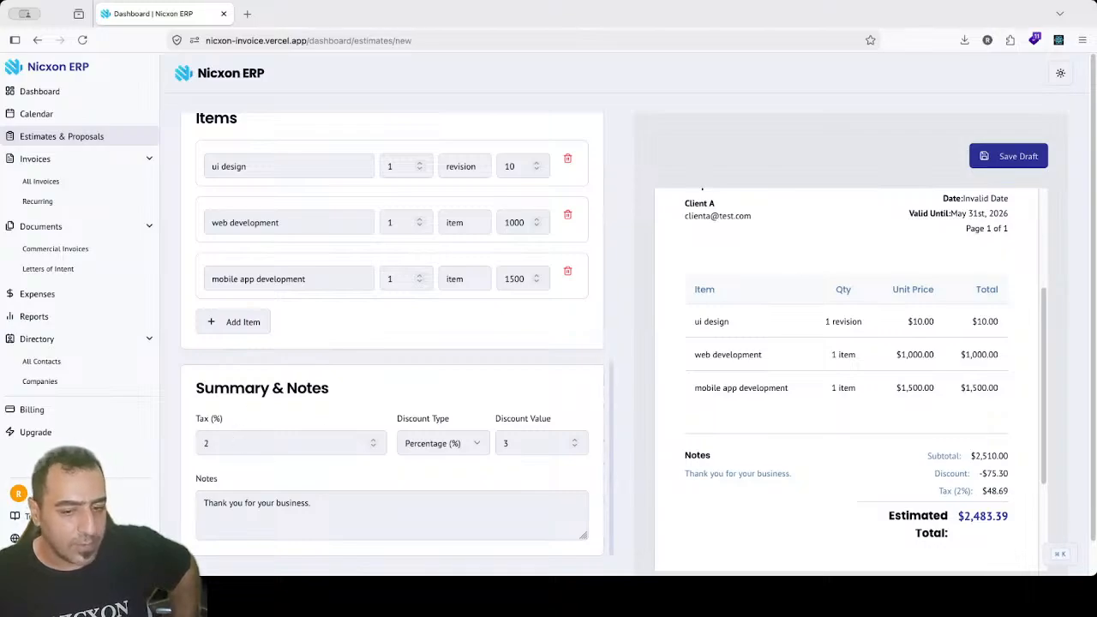
pyautogui.moveTo(999, 493); pyautogui.dragTo(979, 490)
pyautogui.click(966, 487)
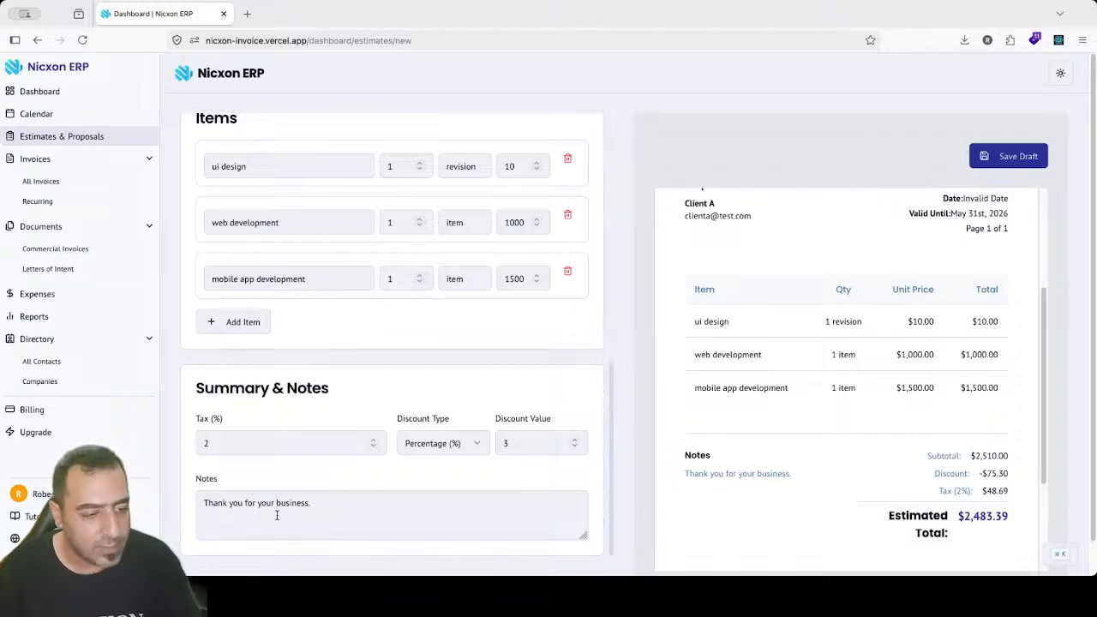
# Step: Save the estimate as a draft, which fails with an invalid estimate data error
pyautogui.click(303, 509)
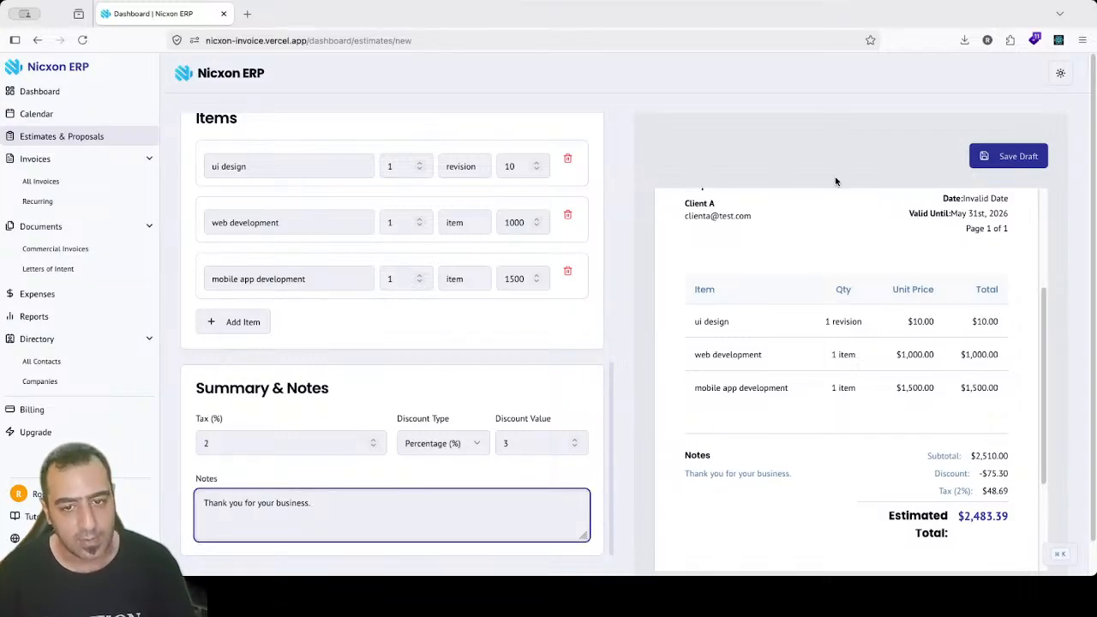
pyautogui.moveTo(1044, 262); pyautogui.dragTo(1044, 240)
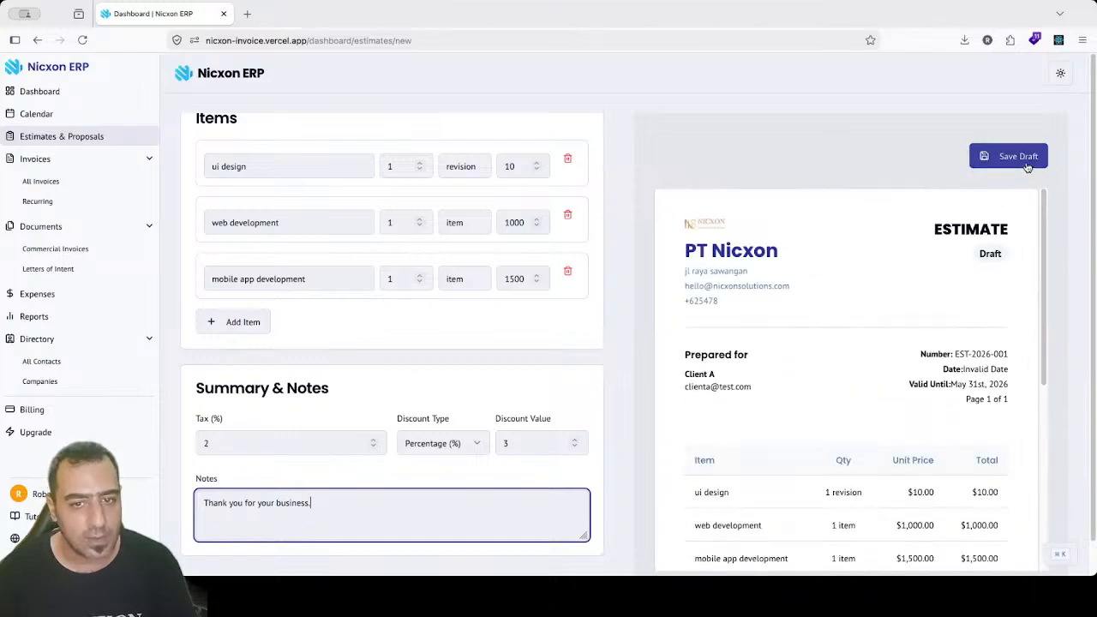
pyautogui.click(1028, 164)
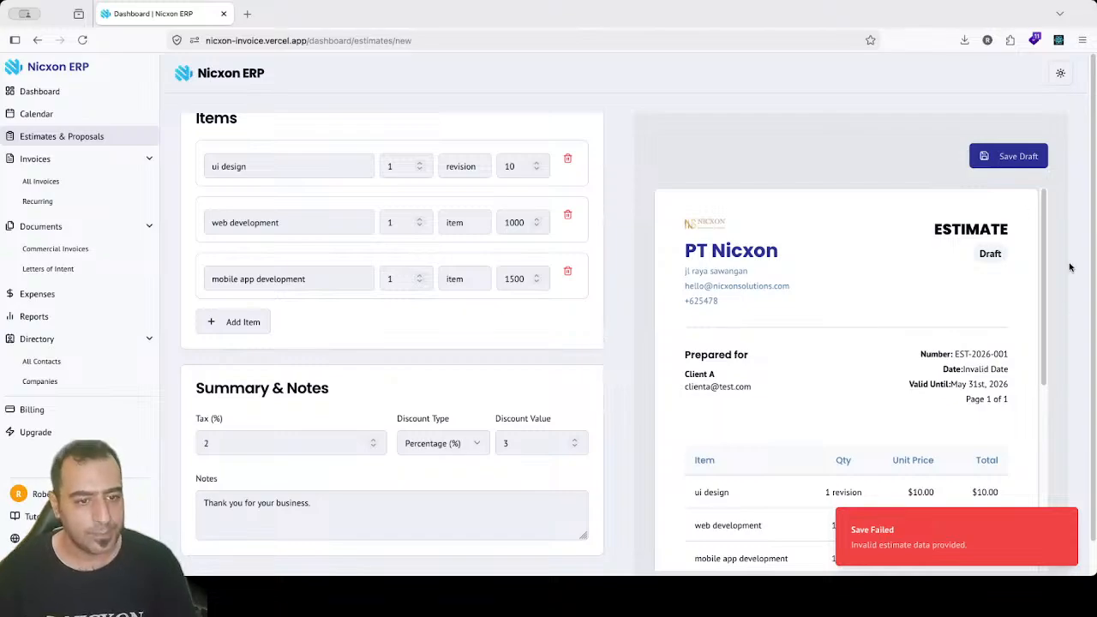
pyautogui.moveTo(1093, 223); pyautogui.dragTo(1093, 374)
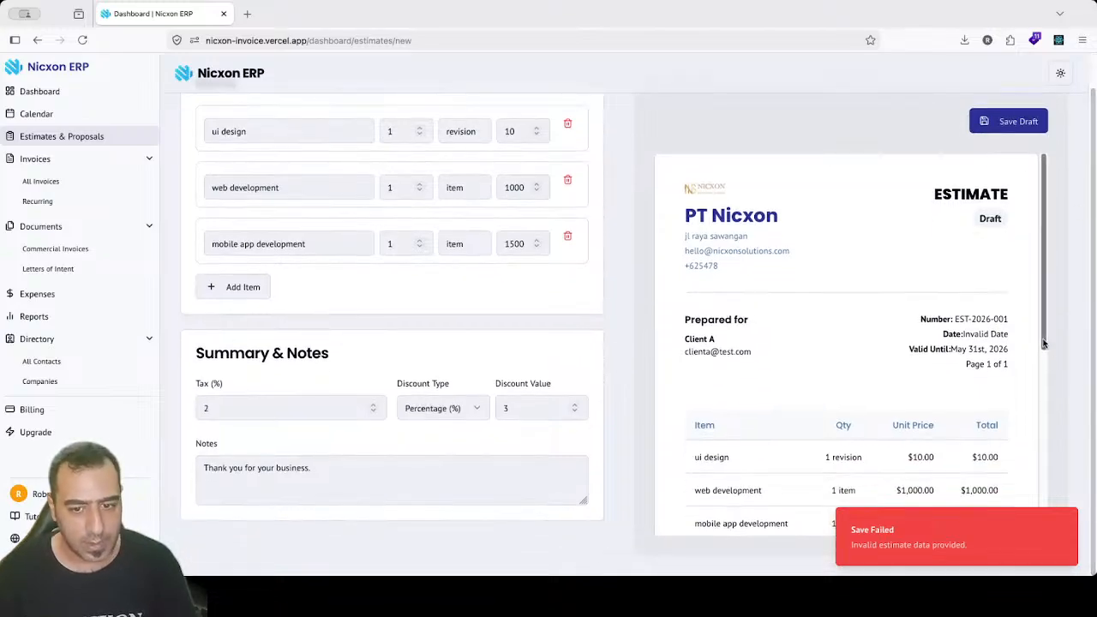
pyautogui.moveTo(1043, 345); pyautogui.dragTo(1090, 79)
pyautogui.scroll(5, 573, 277)
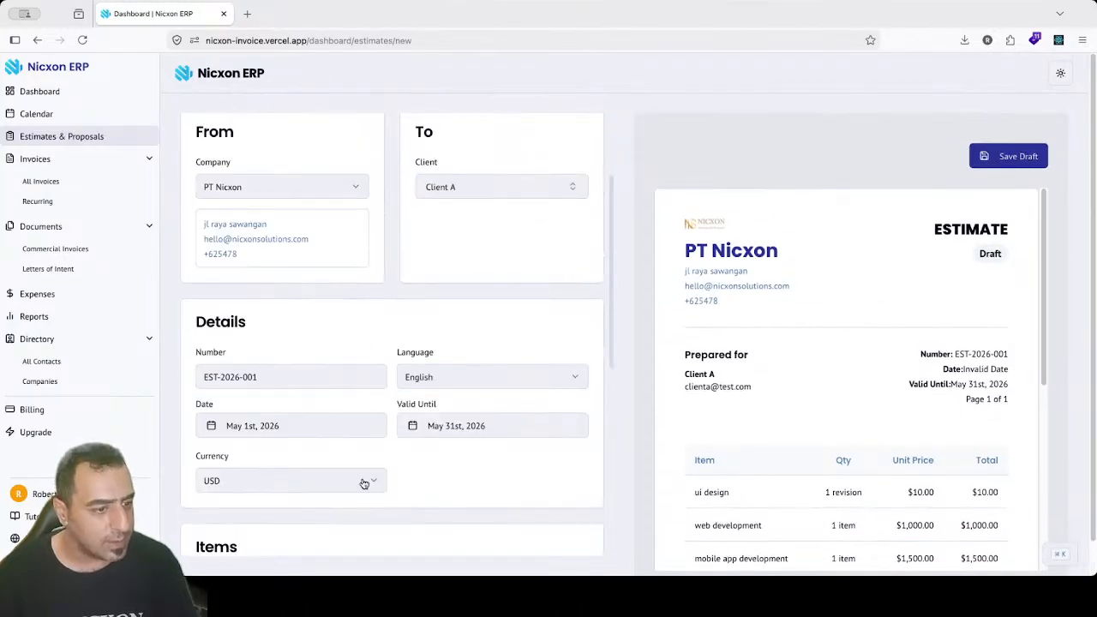
# Step: Scroll through the form and retry Save Draft
pyautogui.moveTo(611, 184); pyautogui.dragTo(613, 442)
pyautogui.moveTo(616, 384); pyautogui.dragTo(614, 120)
pyautogui.click(1019, 156)
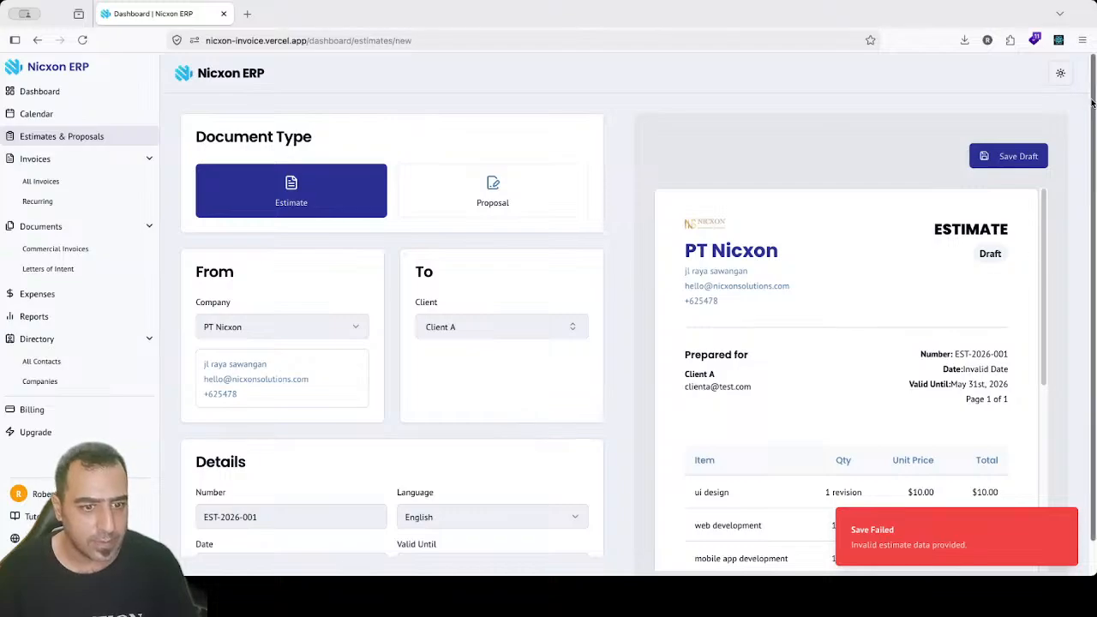
pyautogui.scroll(-1, 1093, 99)
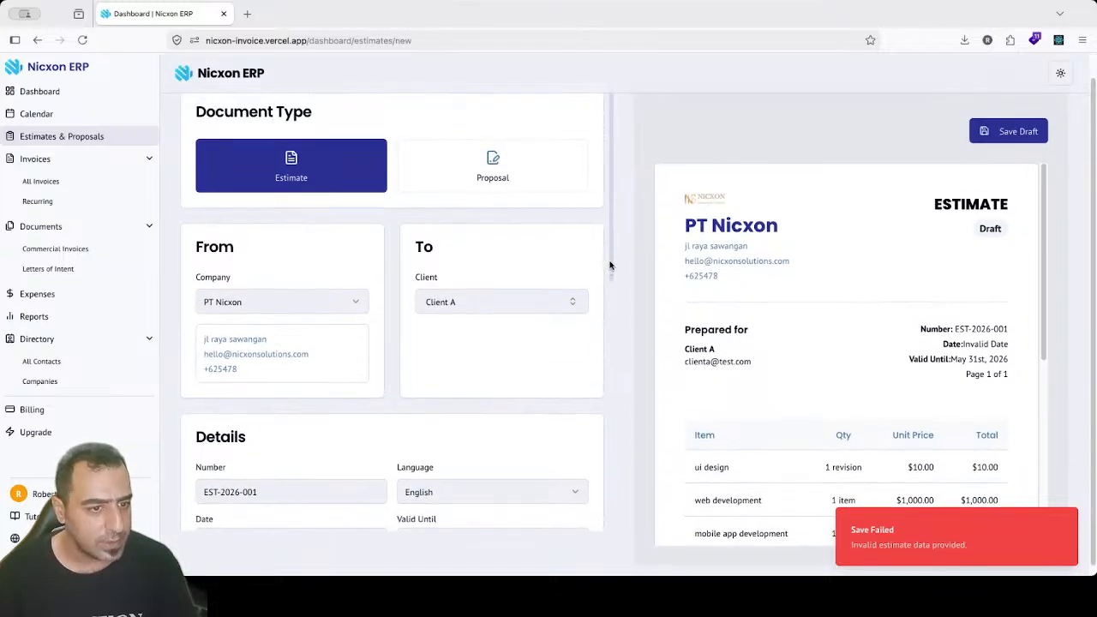
pyautogui.moveTo(610, 240); pyautogui.dragTo(614, 533)
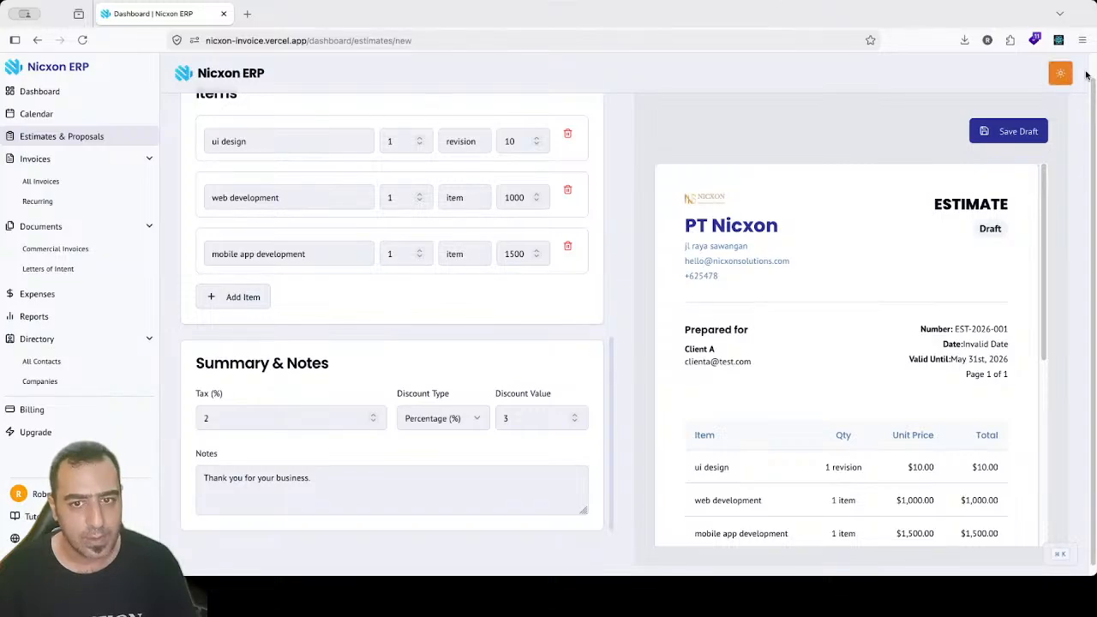
pyautogui.scroll(1, 1061, 141)
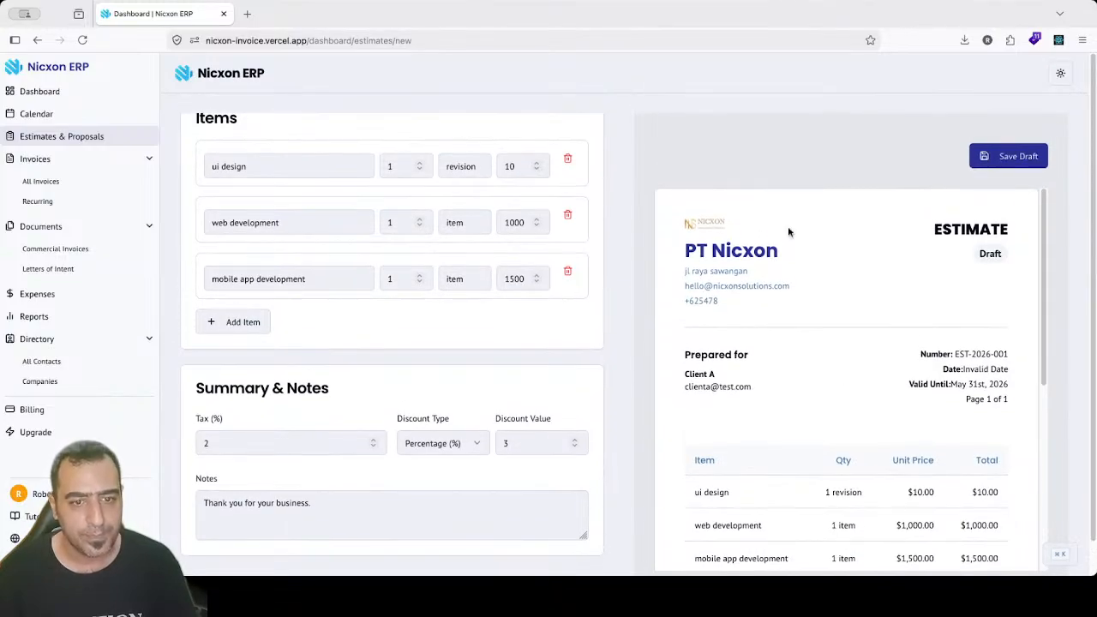
pyautogui.scroll(10, 603, 192)
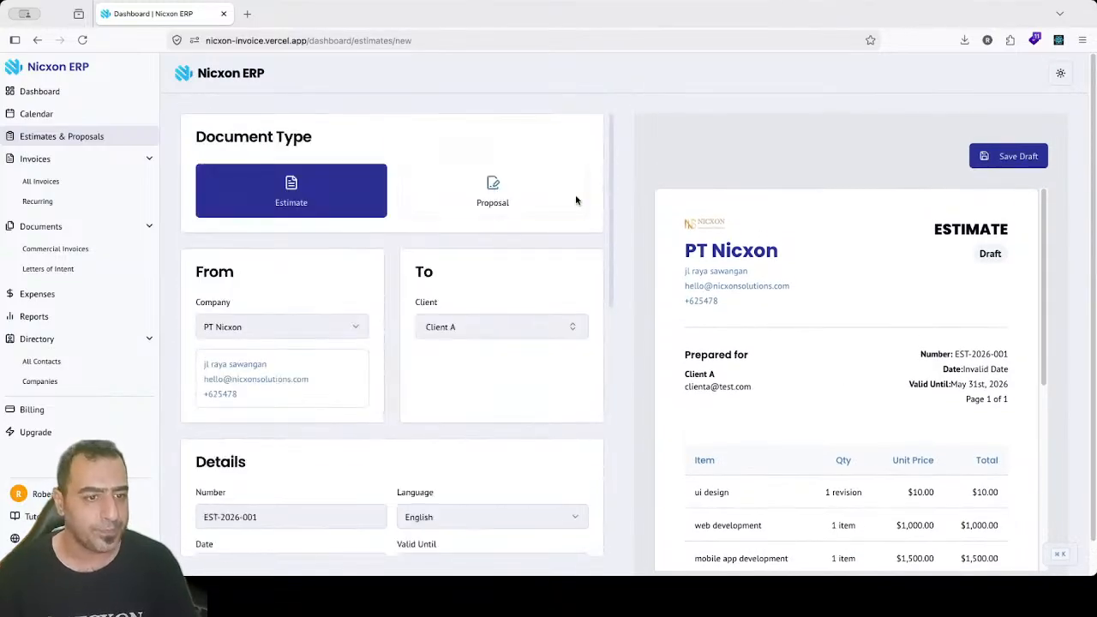
# Step: Change the Document Type to Proposal and review the form
pyautogui.click(480, 185)
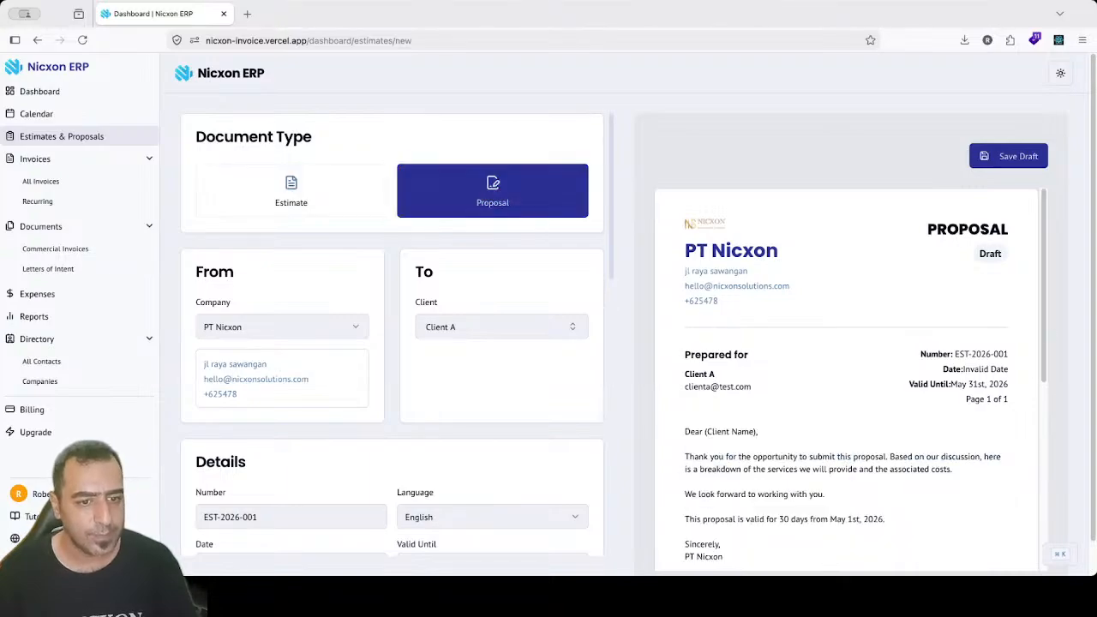
pyautogui.scroll(-2, 1053, 262)
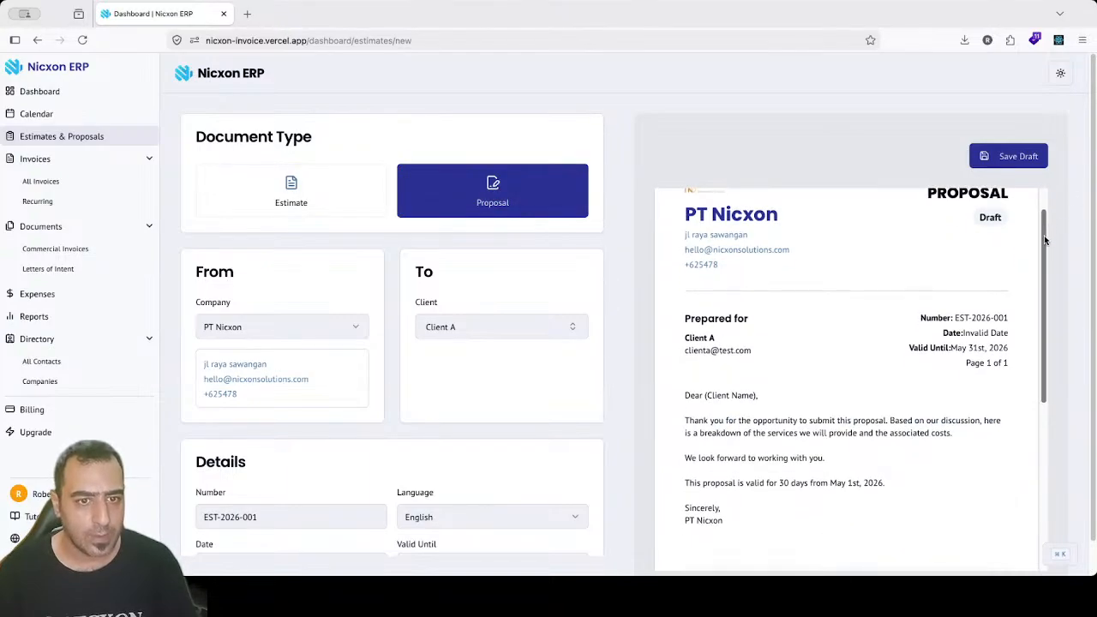
pyautogui.scroll(-2, 1053, 269)
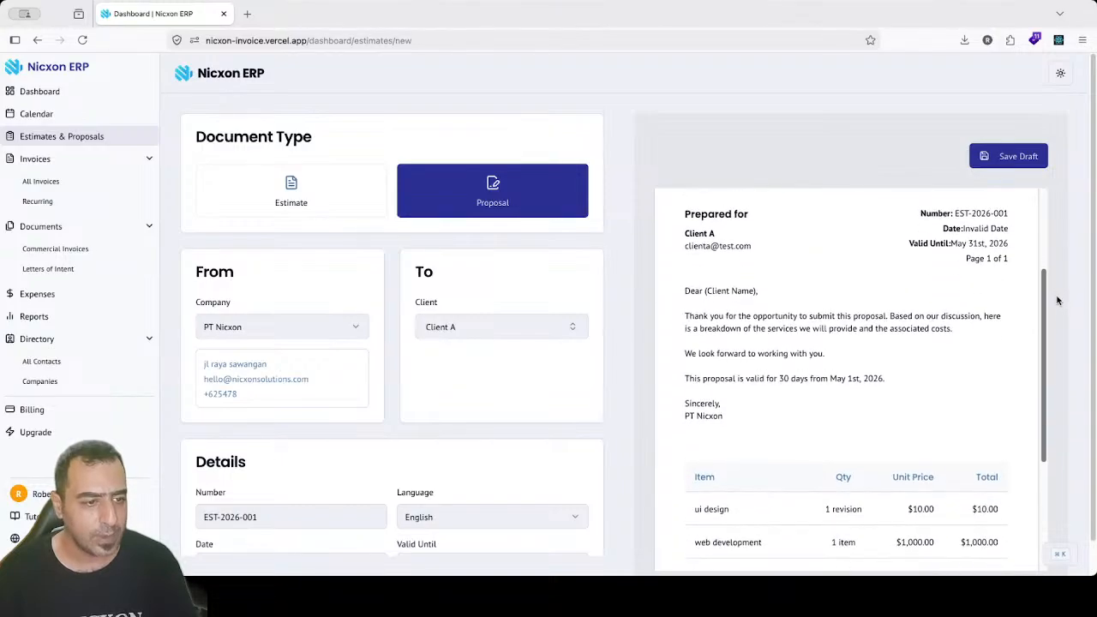
pyautogui.scroll(3, 1054, 257)
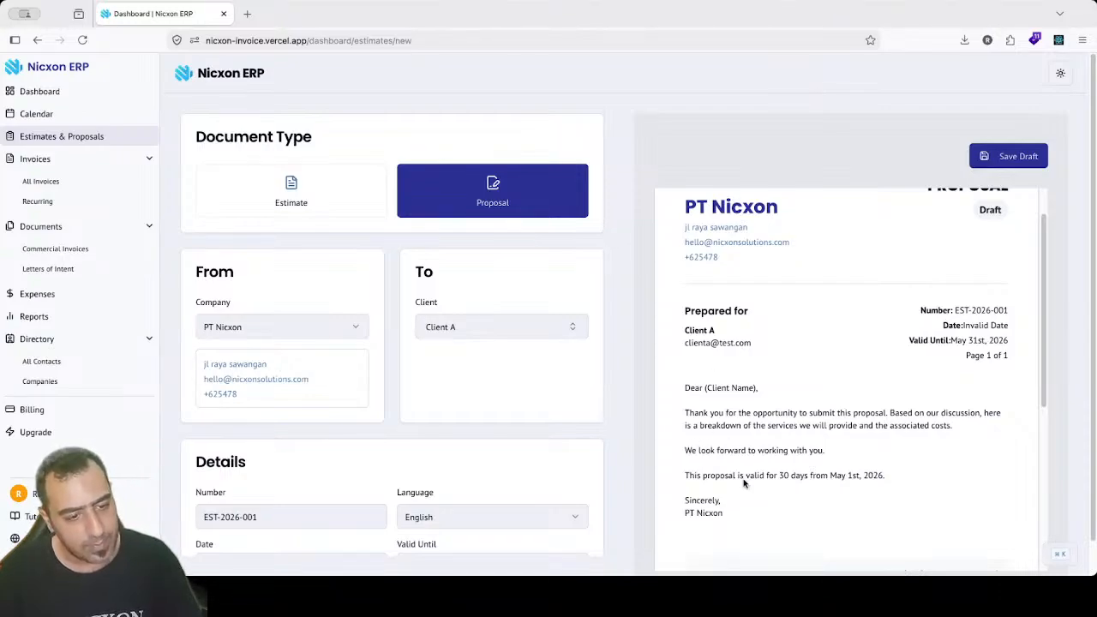
pyautogui.moveTo(1094, 186); pyautogui.dragTo(1094, 233)
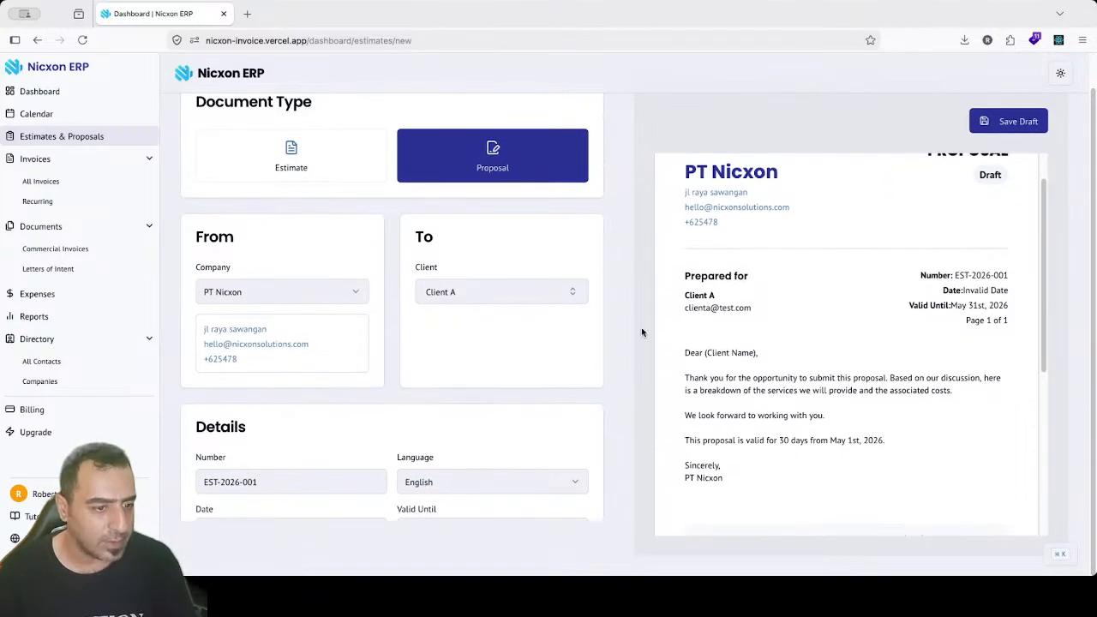
pyautogui.scroll(1, 614, 362)
pyautogui.scroll(-10, 615, 308)
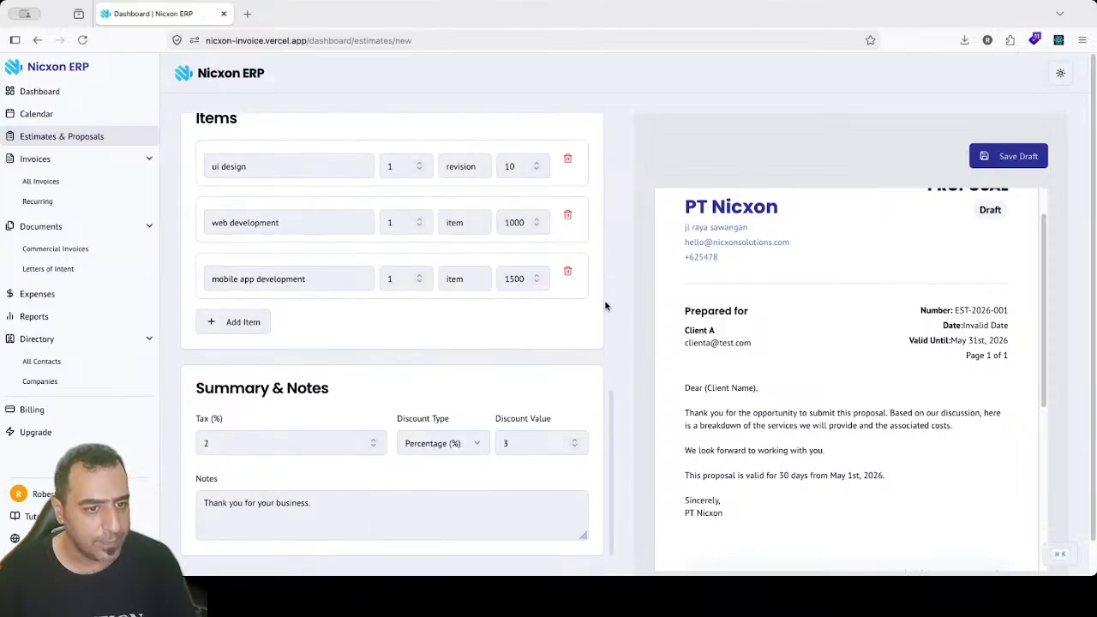
pyautogui.scroll(5, 613, 386)
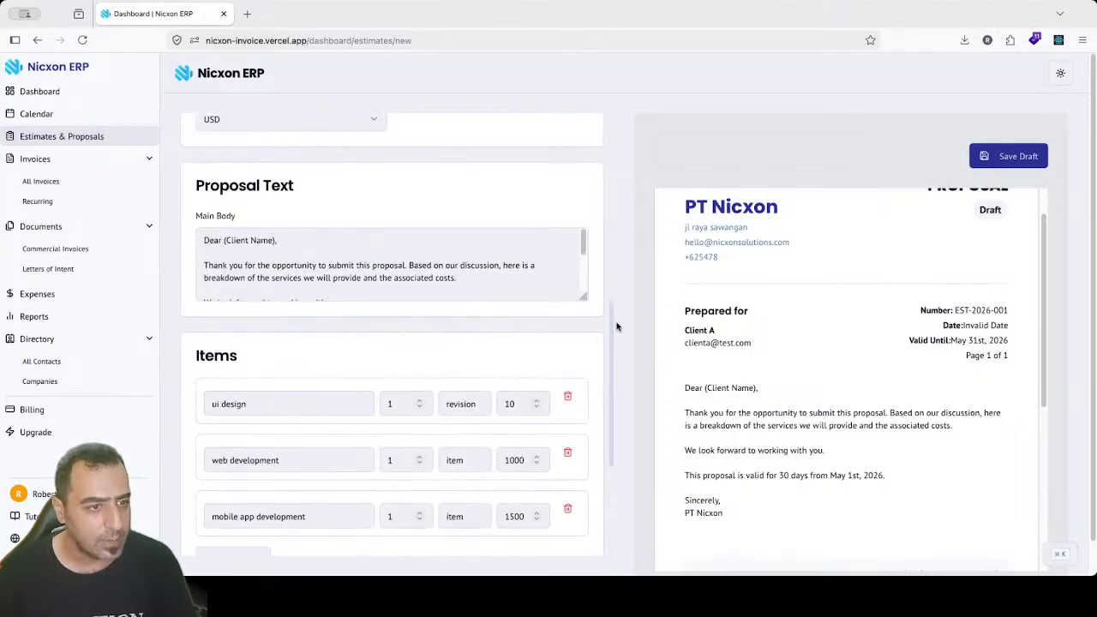
# Step: Enlarge the Main Body text area, retry Save Draft, then leave for the invoices list
pyautogui.click(582, 375)
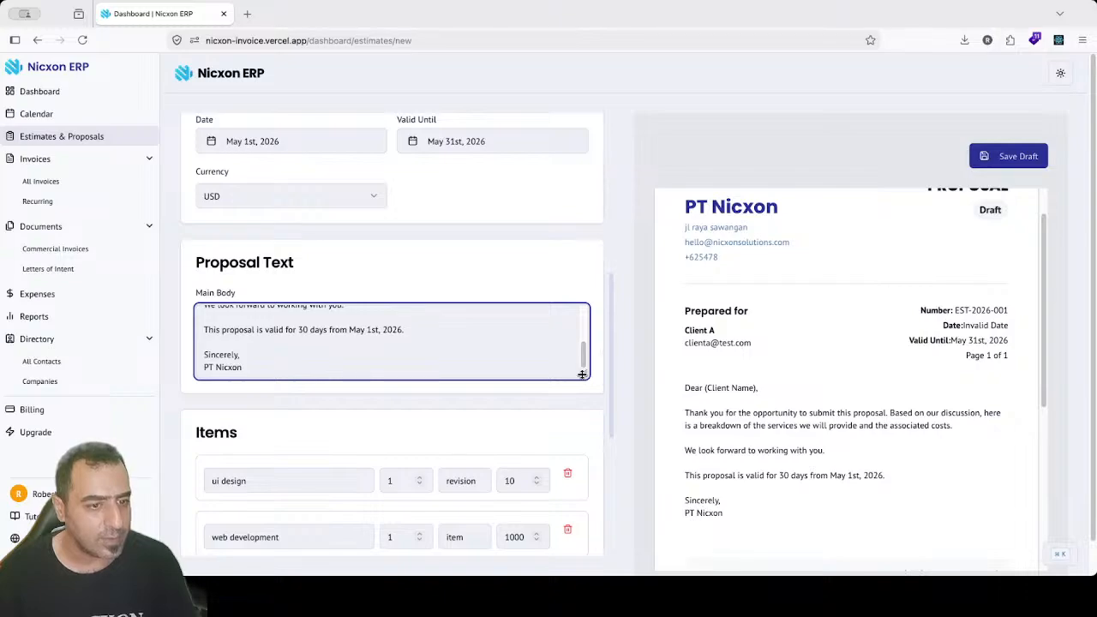
pyautogui.moveTo(583, 375); pyautogui.dragTo(583, 521)
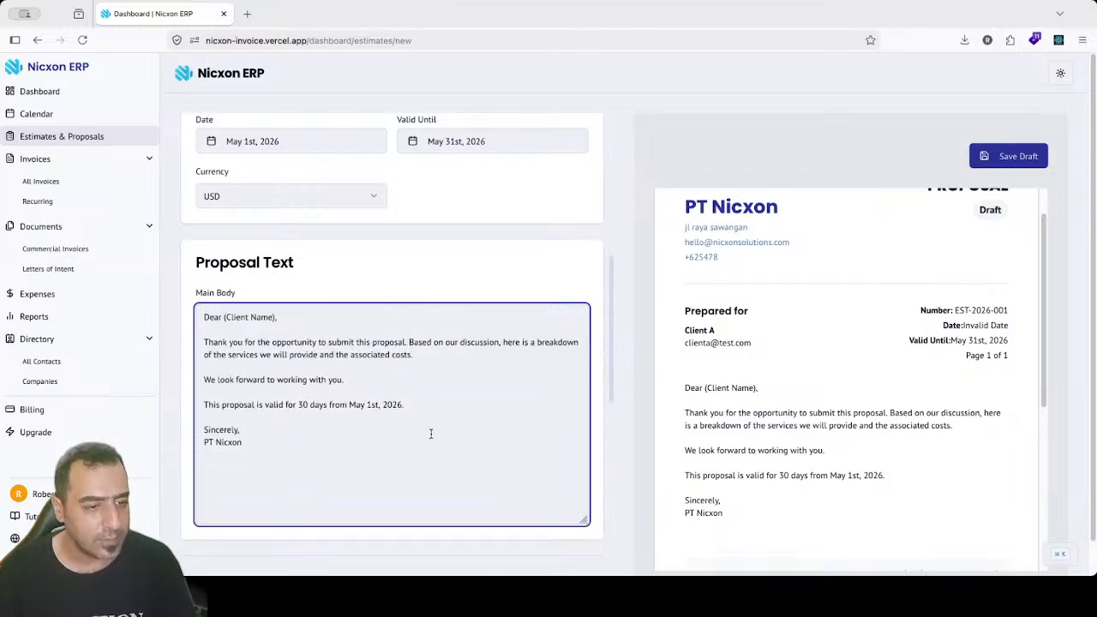
pyautogui.click(1020, 156)
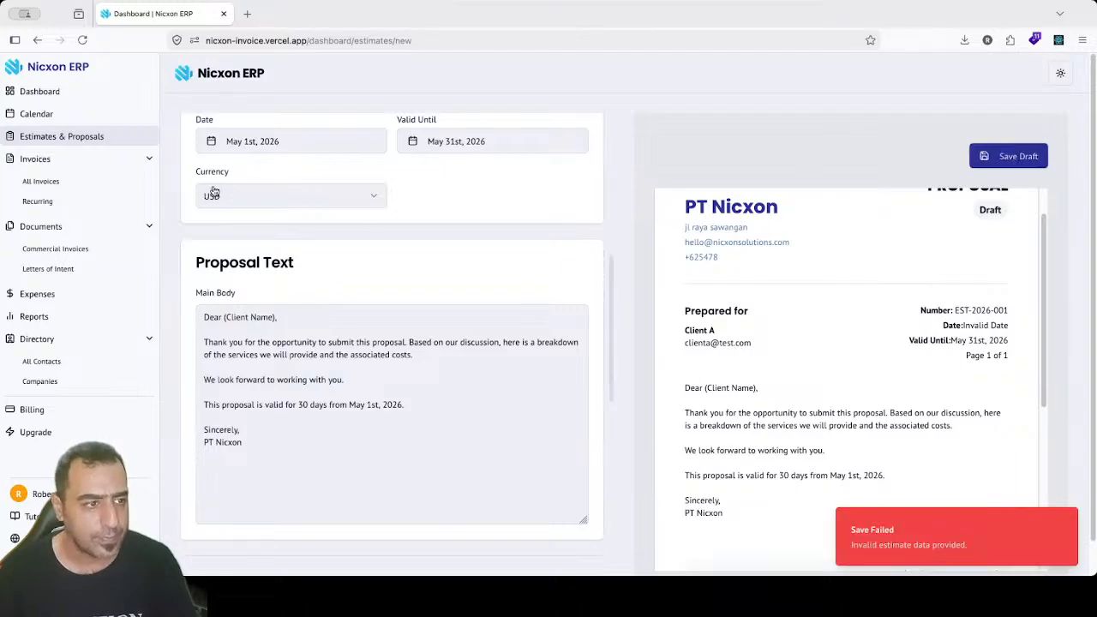
pyautogui.click(82, 142)
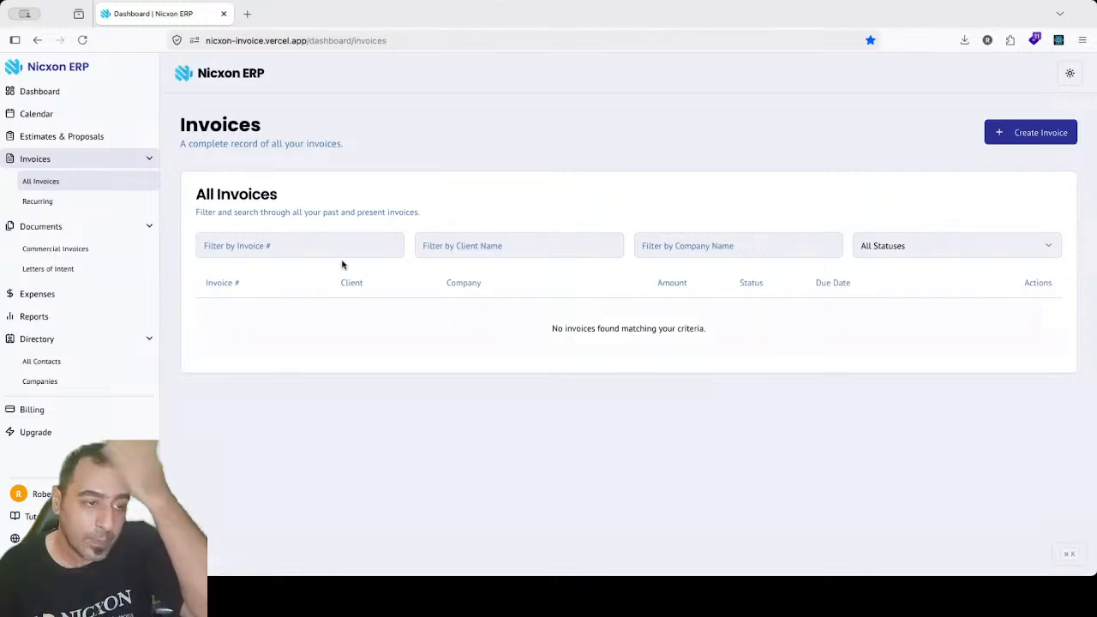
# Step: From Estimates & Proposals, go to the empty All Invoices list and choose Create Invoice
pyautogui.click(56, 135)
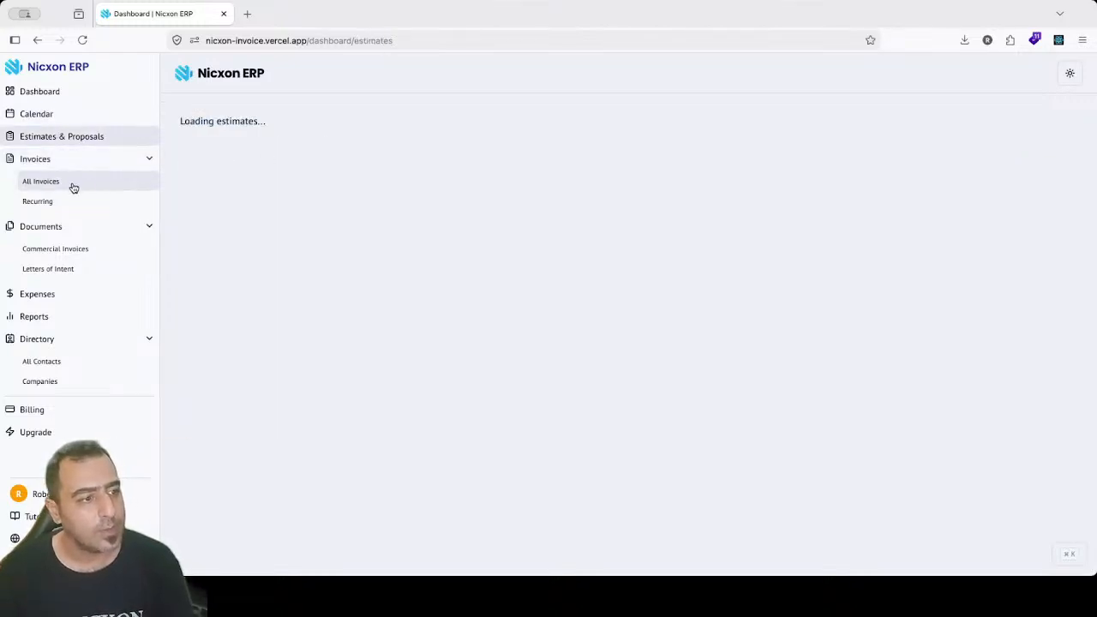
pyautogui.click(74, 188)
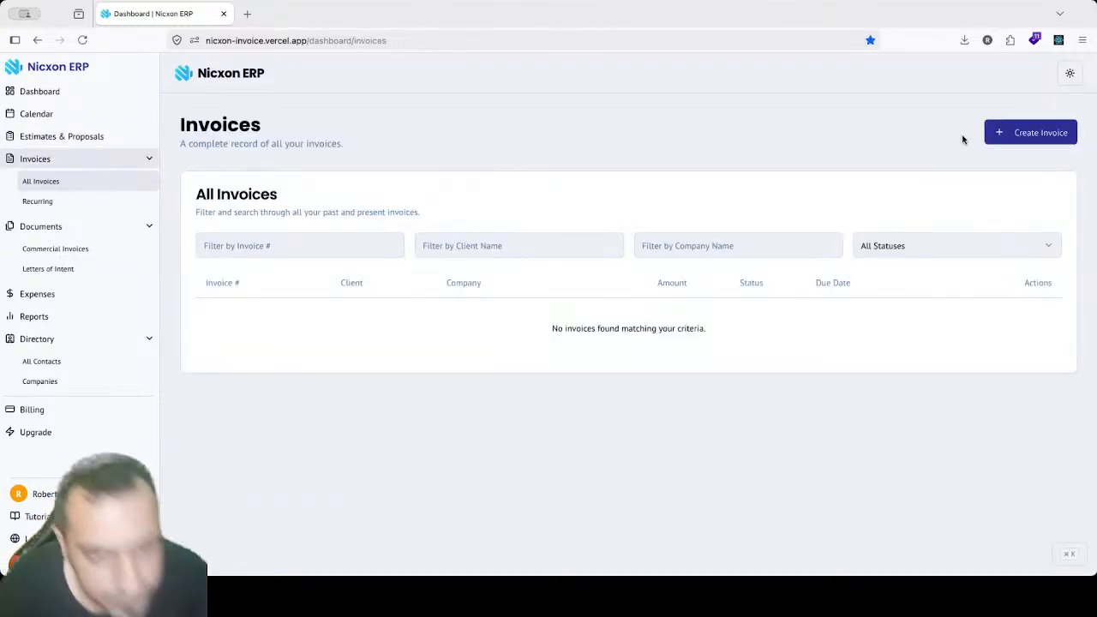
pyautogui.click(1025, 137)
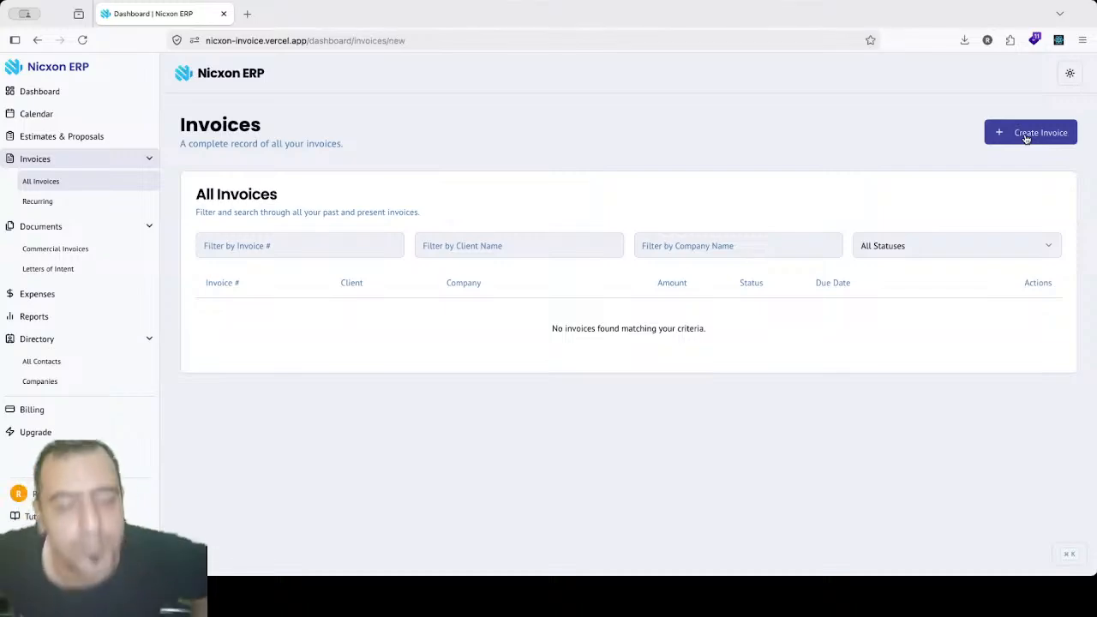
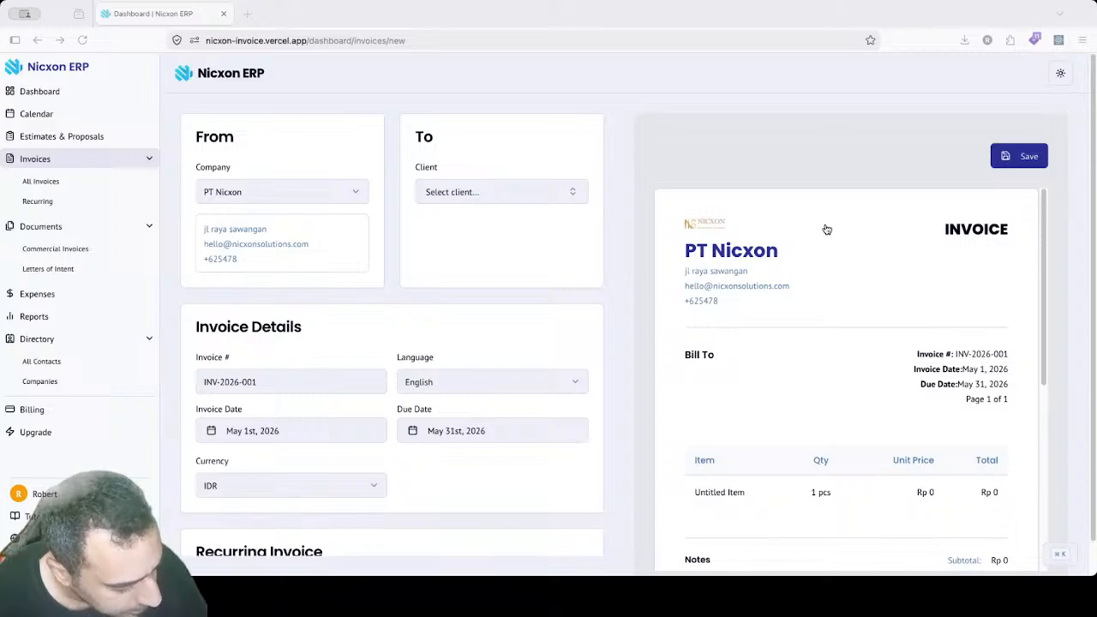
# Step: Choose Client A as the invoice recipient, then scroll down to Summary & Notes
pyautogui.click(463, 199)
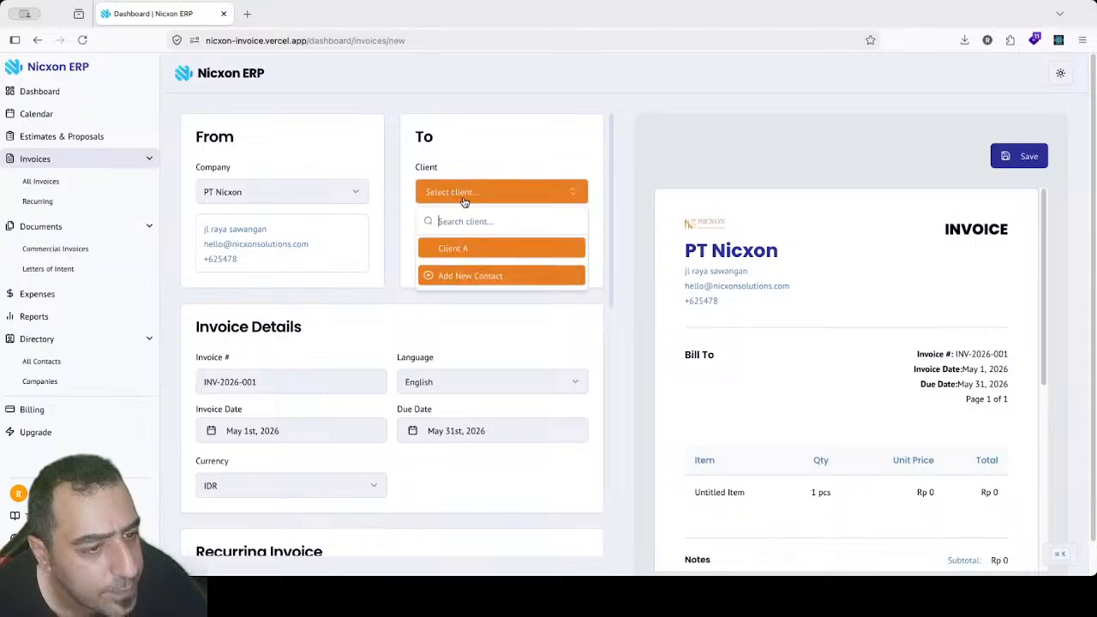
pyautogui.click(471, 249)
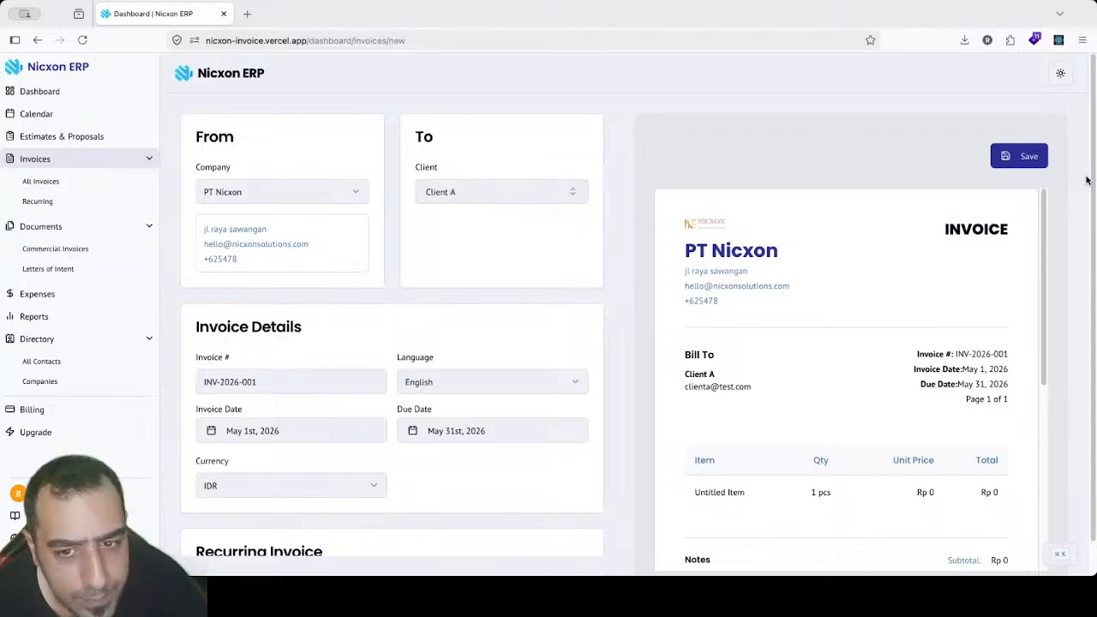
pyautogui.moveTo(1043, 215); pyautogui.dragTo(1052, 300)
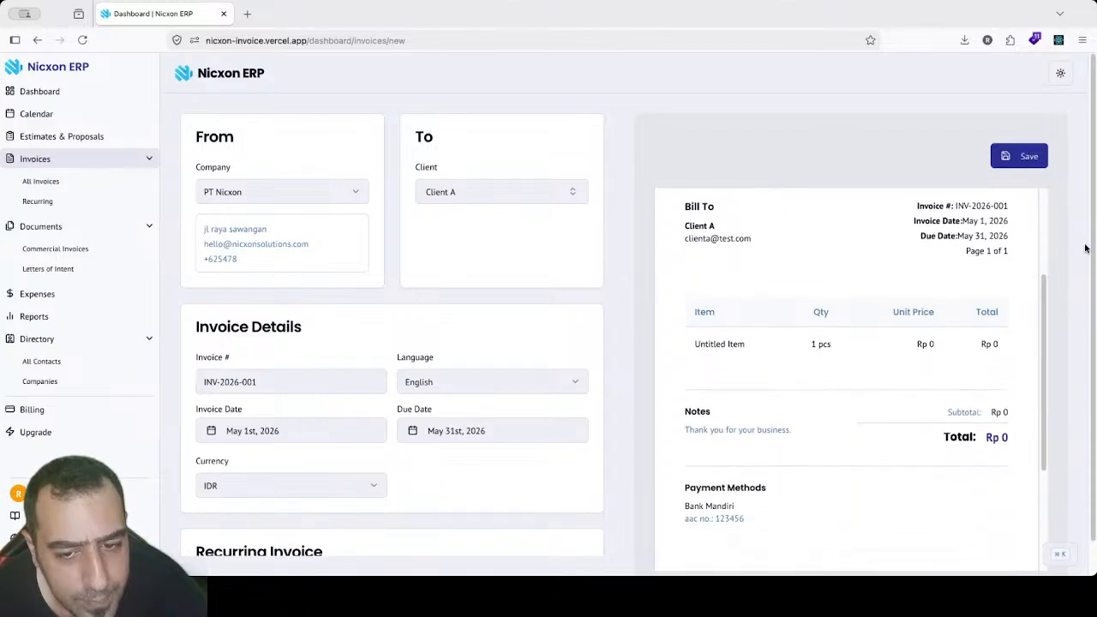
pyautogui.scroll(-5, 573, 220)
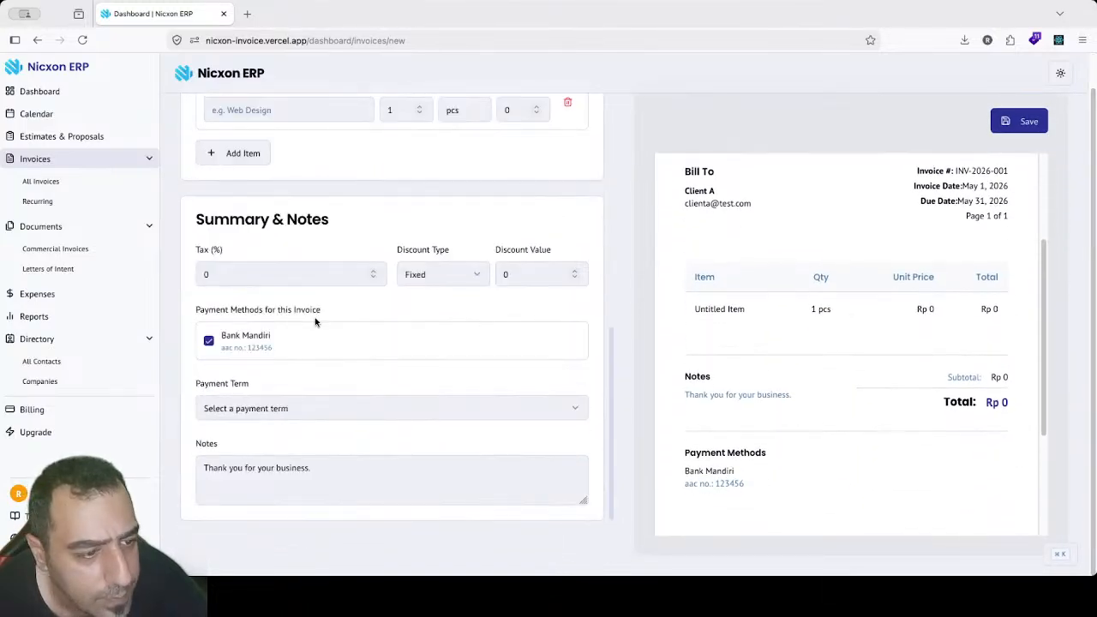
# Step: Add a 'web' item line with a unit price of 1000
pyautogui.click(272, 111)
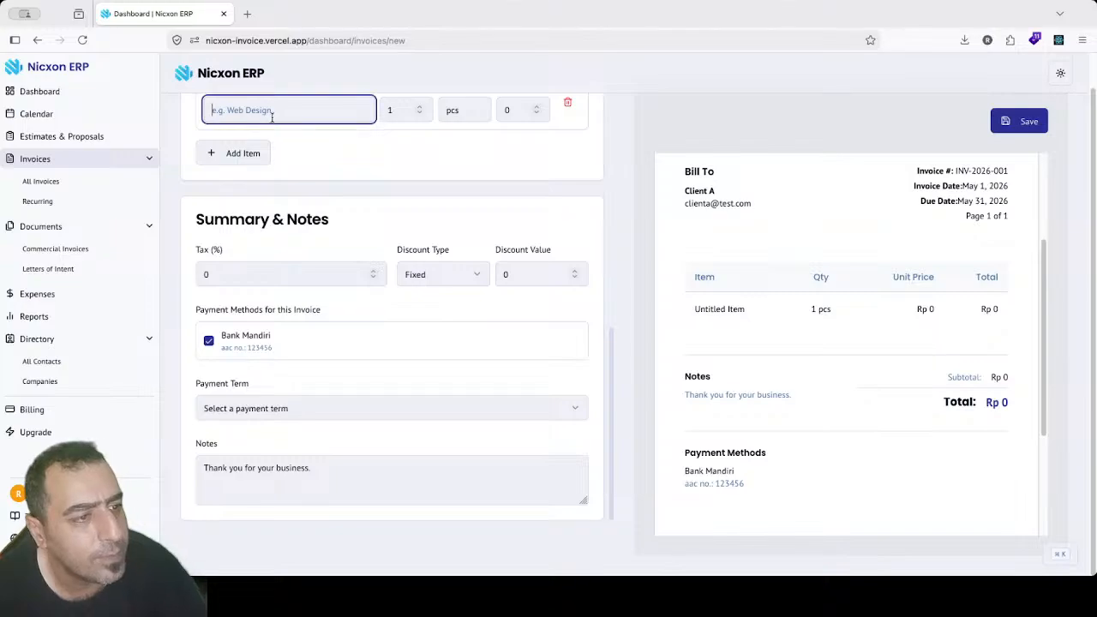
pyautogui.write('web')
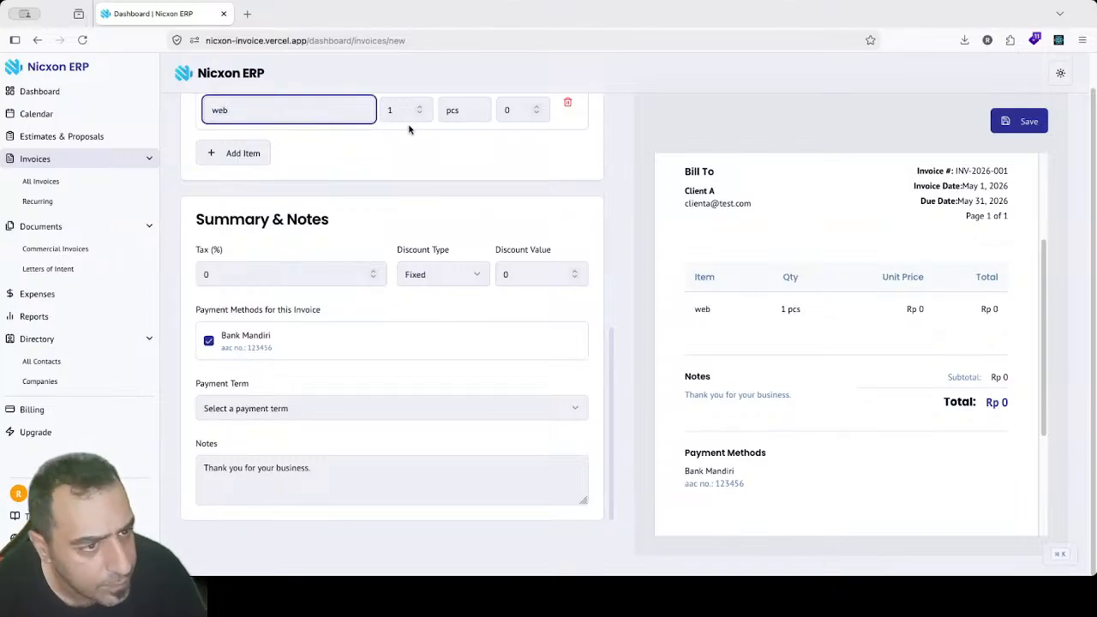
pyautogui.click(471, 107)
pyautogui.click(514, 112)
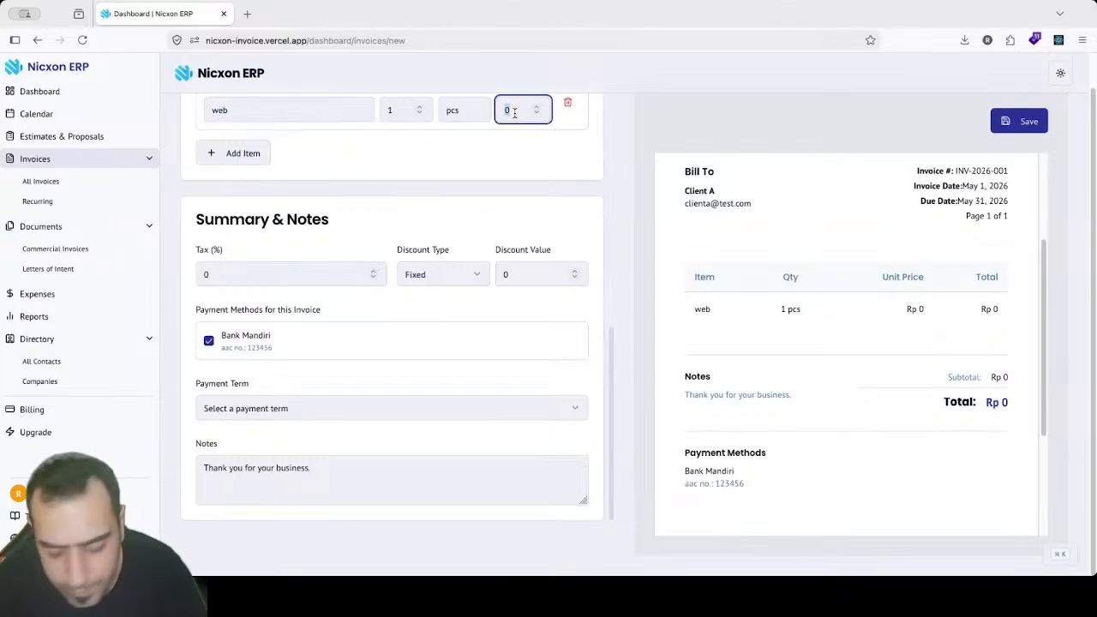
pyautogui.write('1000')
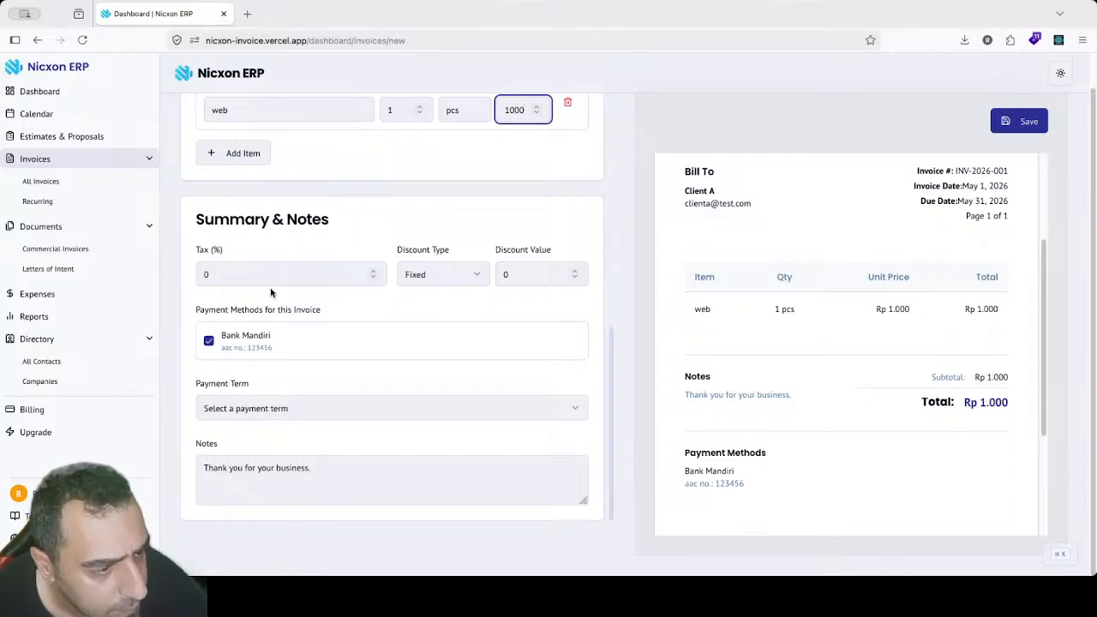
# Step: Set the tax to 11% and apply a 3% percentage discount
pyautogui.click(262, 272)
pyautogui.write('2')
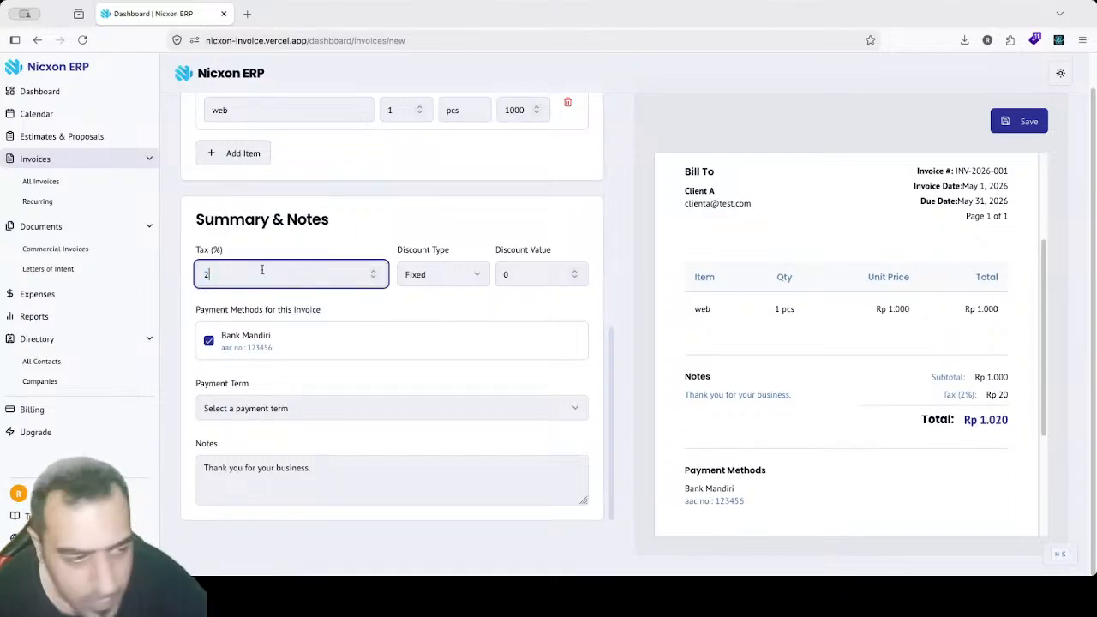
pyautogui.click(514, 275)
pyautogui.write('3')
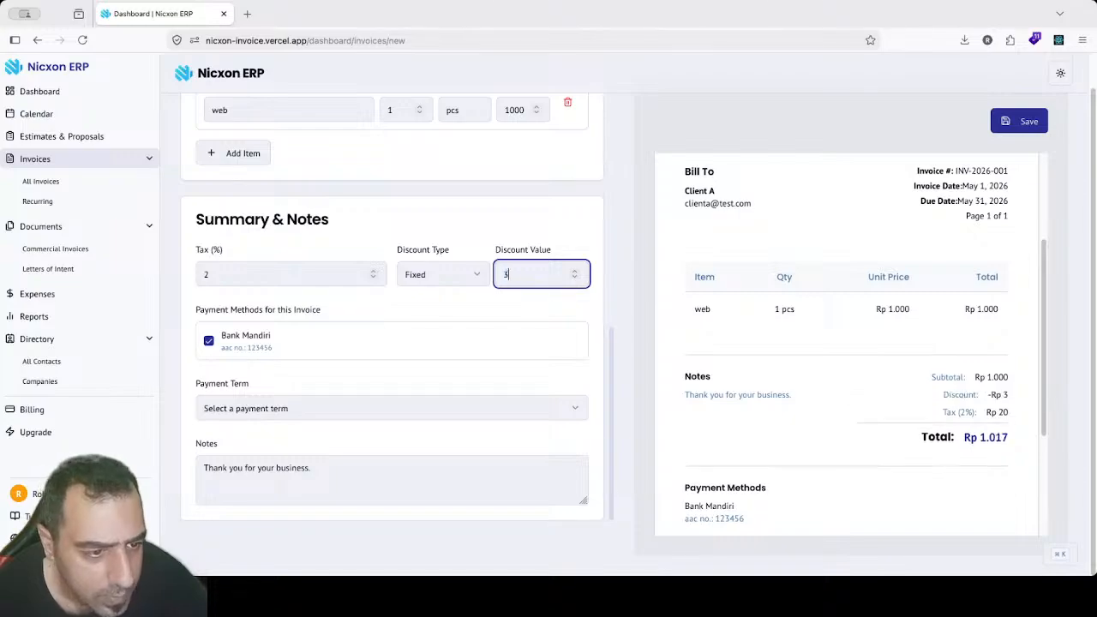
pyautogui.click(433, 275)
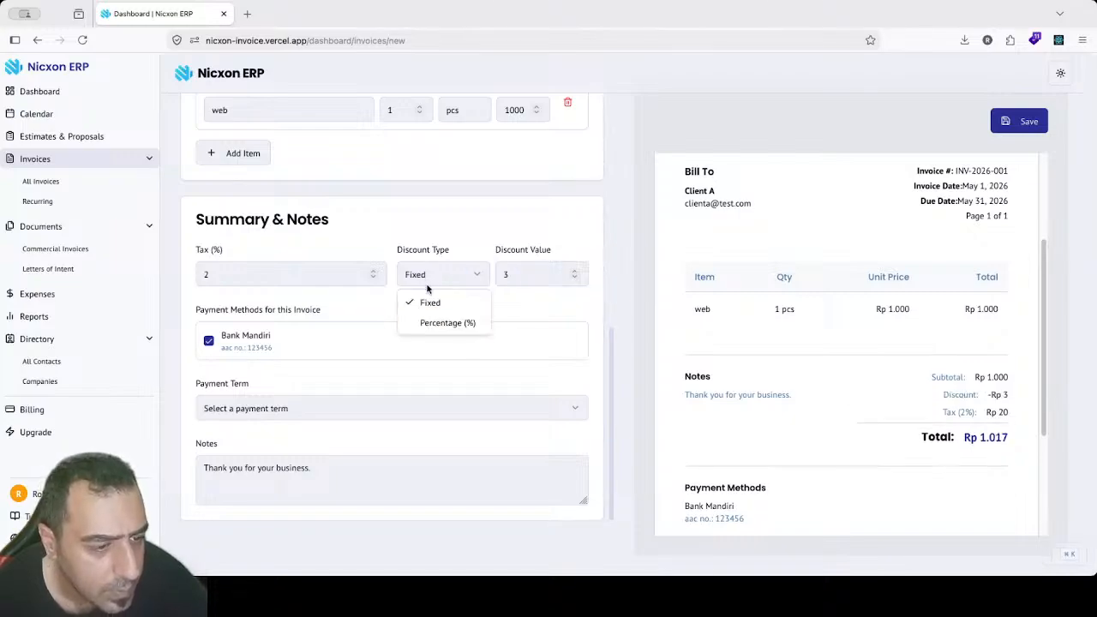
pyautogui.click(434, 321)
pyautogui.doubleClick(279, 272)
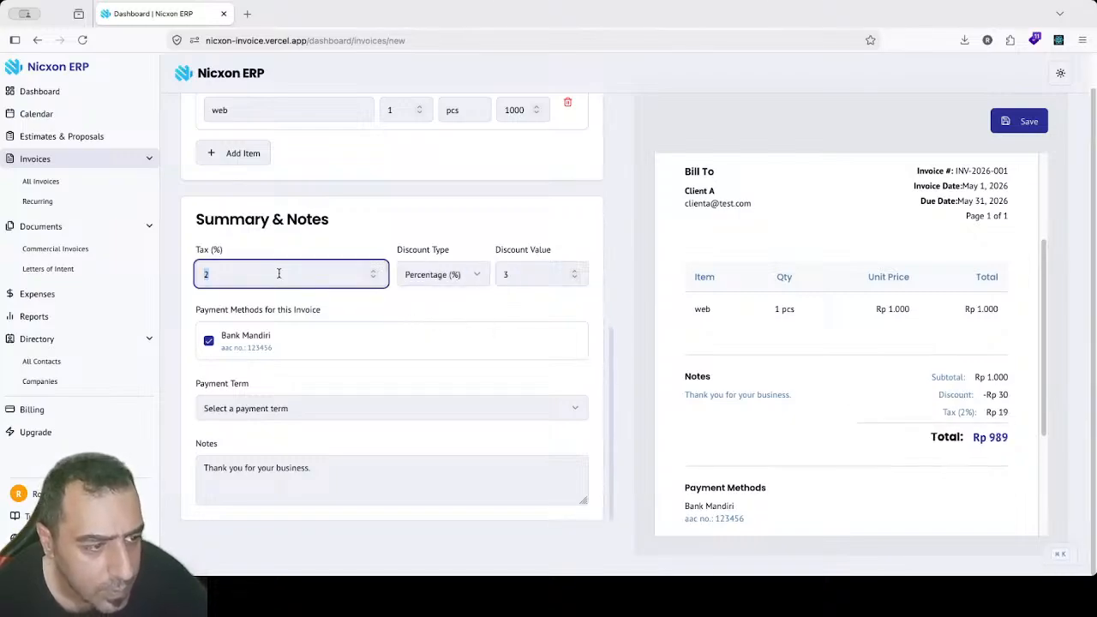
pyautogui.write('11')
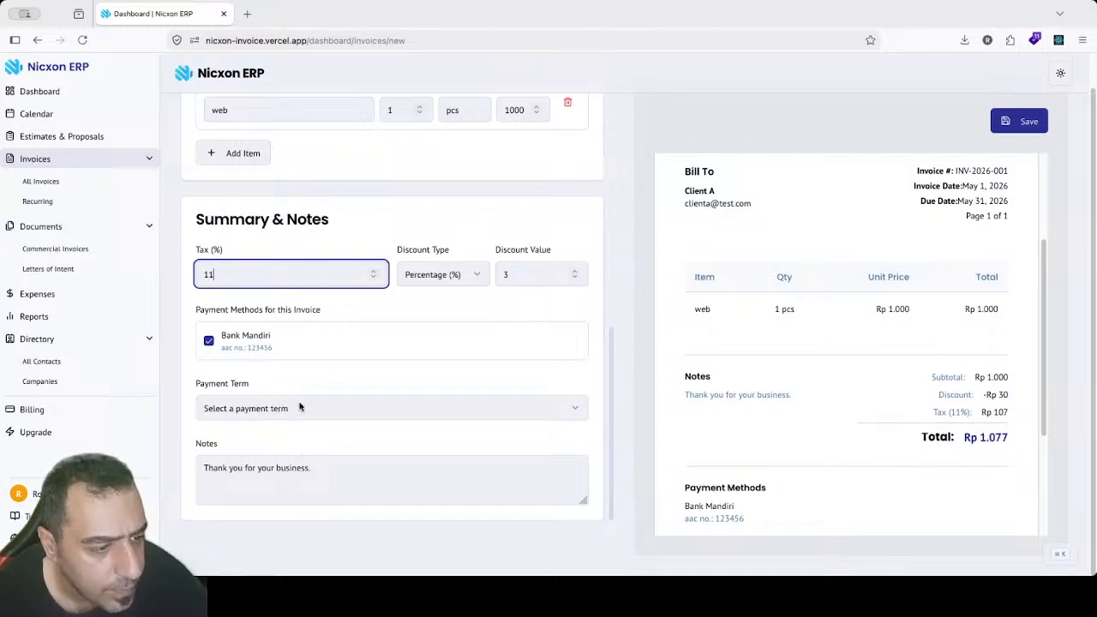
# Step: Choose the '3 payment' term and save the invoice
pyautogui.click(299, 409)
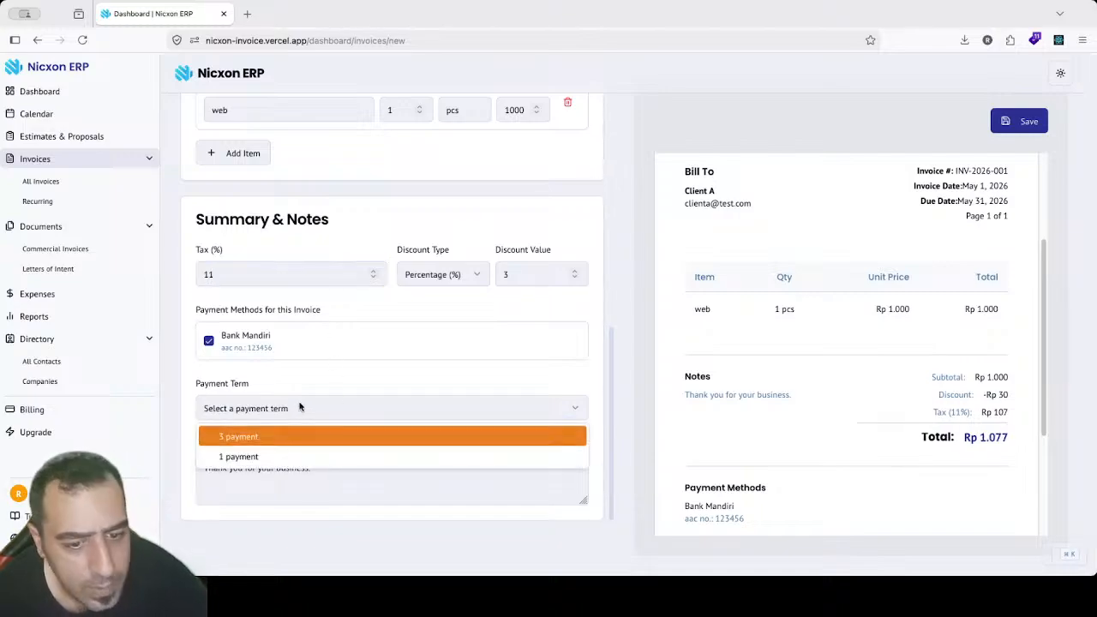
pyautogui.click(268, 443)
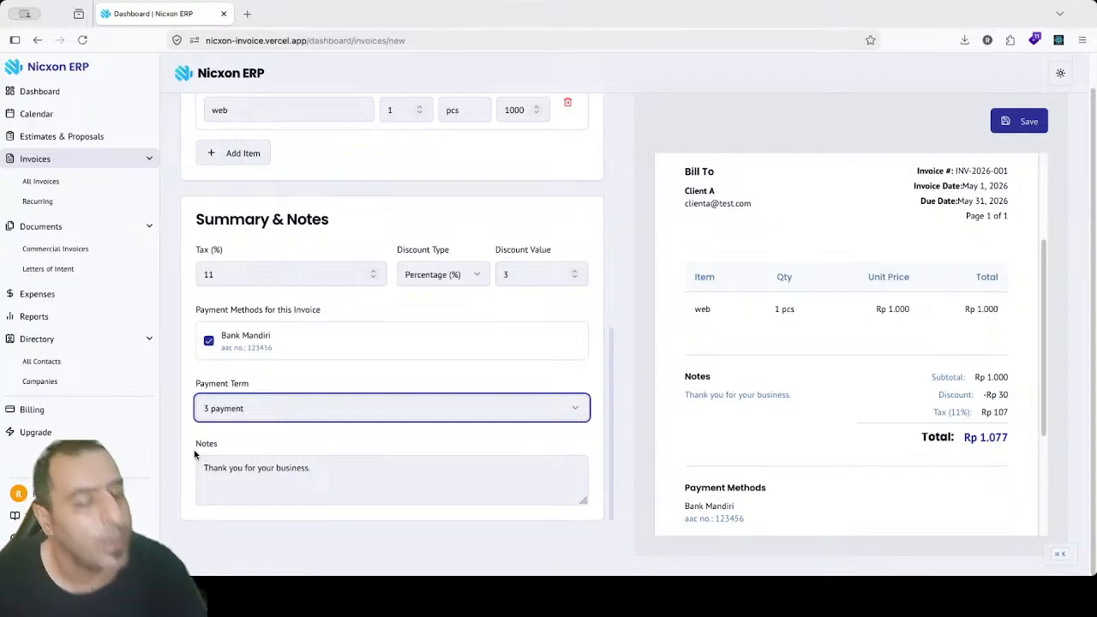
pyautogui.click(614, 393)
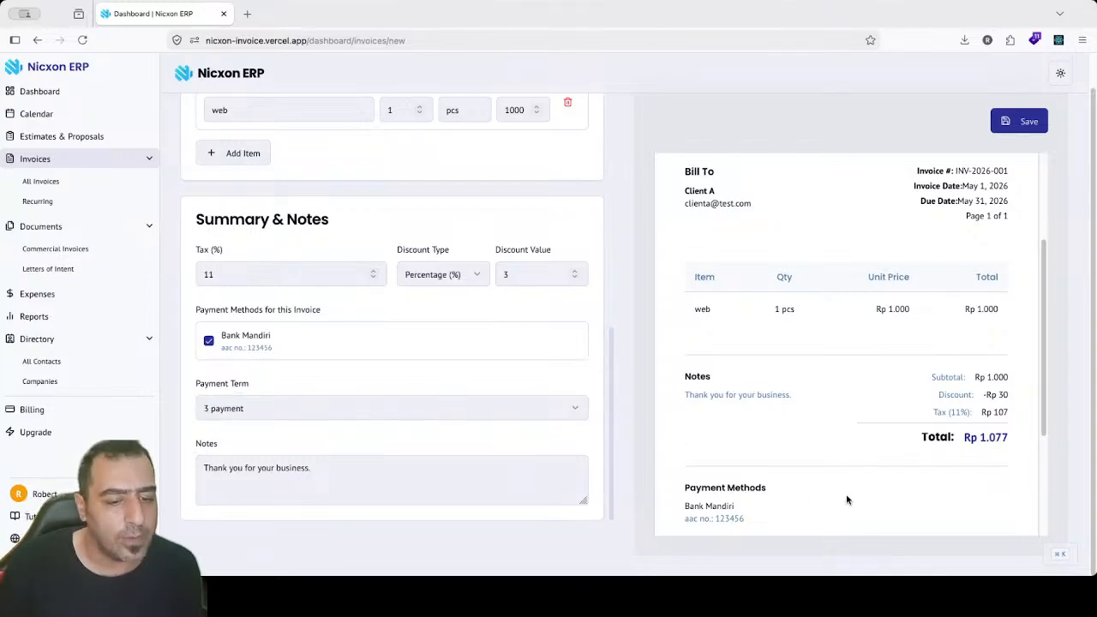
pyautogui.scroll(-3, 1047, 355)
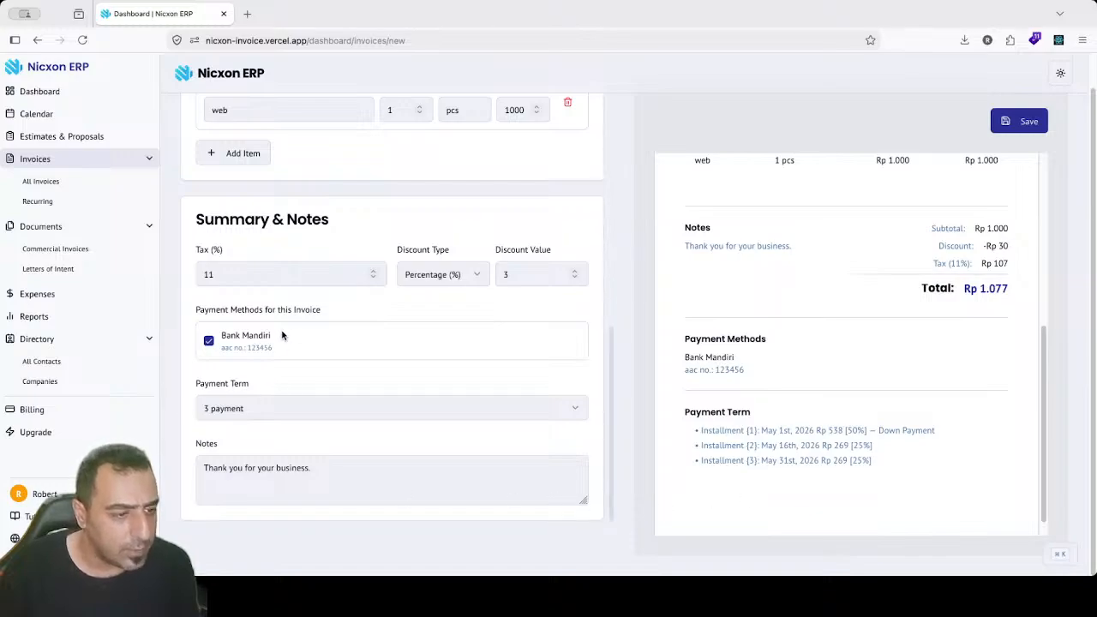
pyautogui.click(1030, 124)
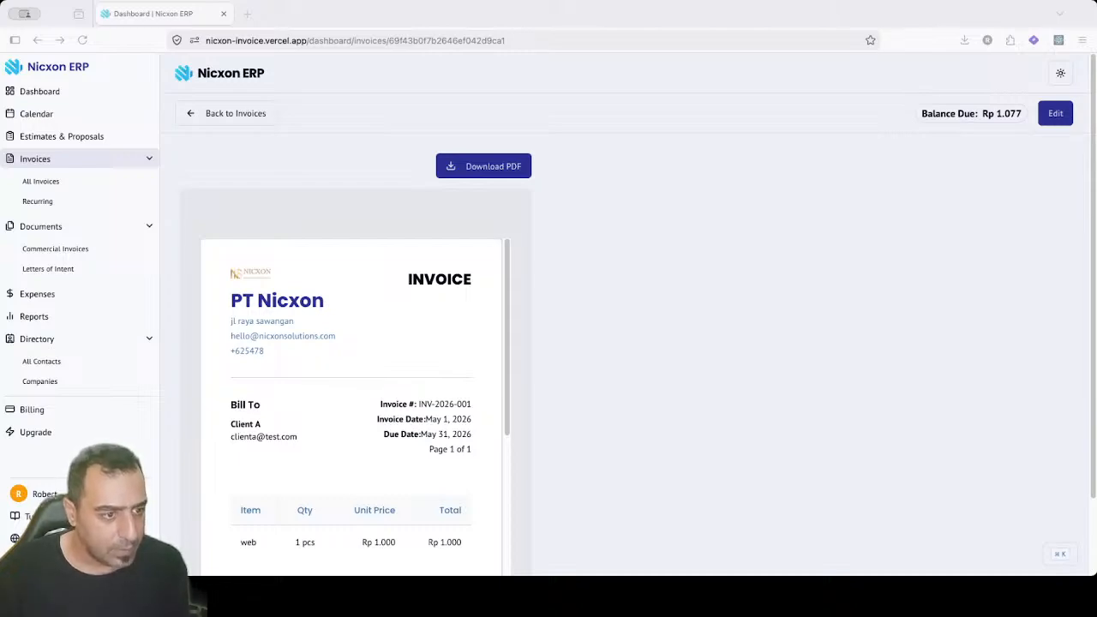
# Step: Open saved invoice INV-2026-001 in its edit workspace
pyautogui.click(1045, 377)
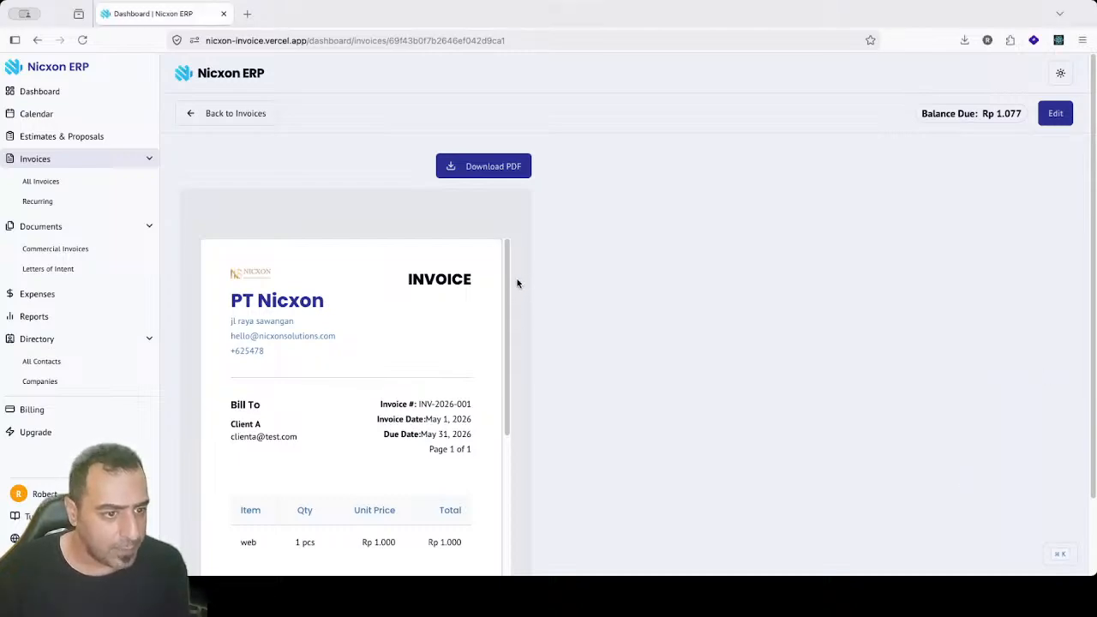
pyautogui.moveTo(506, 277); pyautogui.dragTo(557, 265)
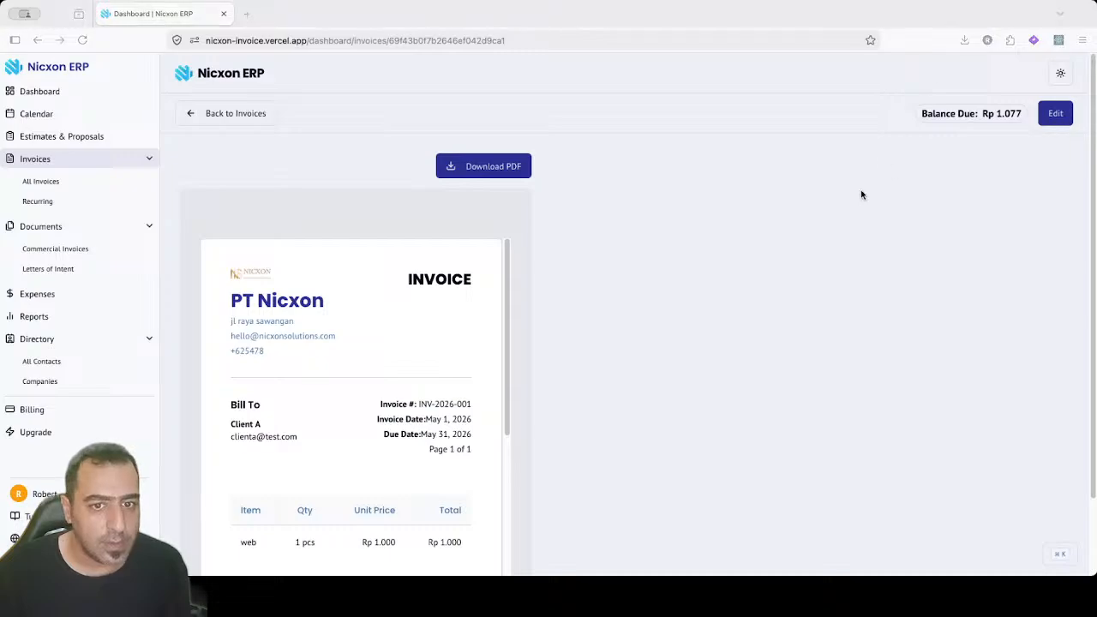
pyautogui.click(1054, 114)
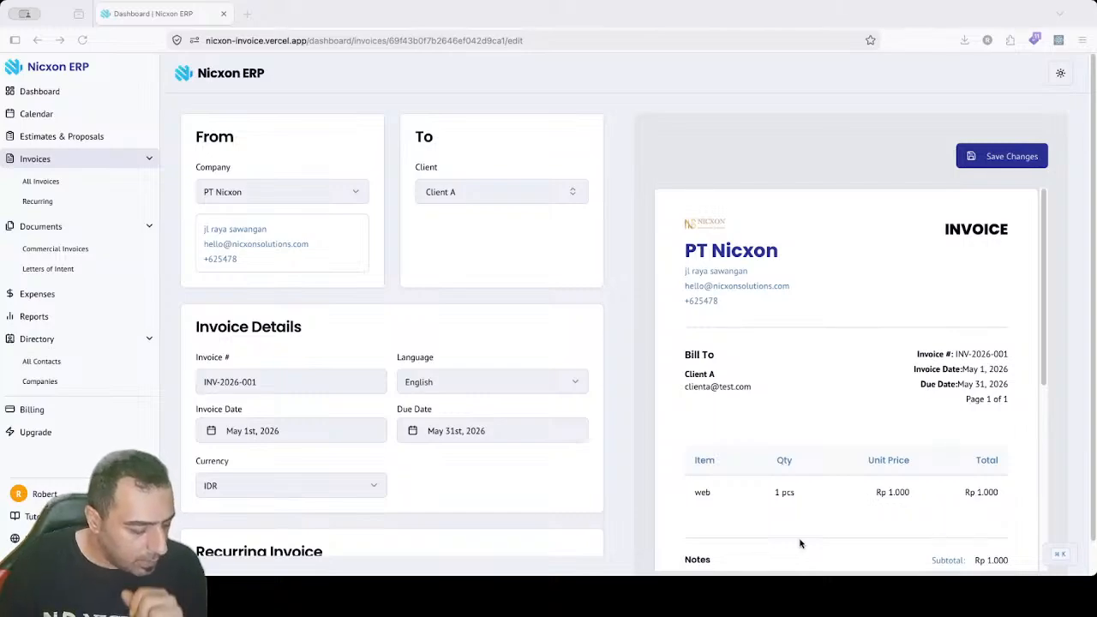
# Step: Change the invoice currency to USD and scroll down to the Items section
pyautogui.click(240, 485)
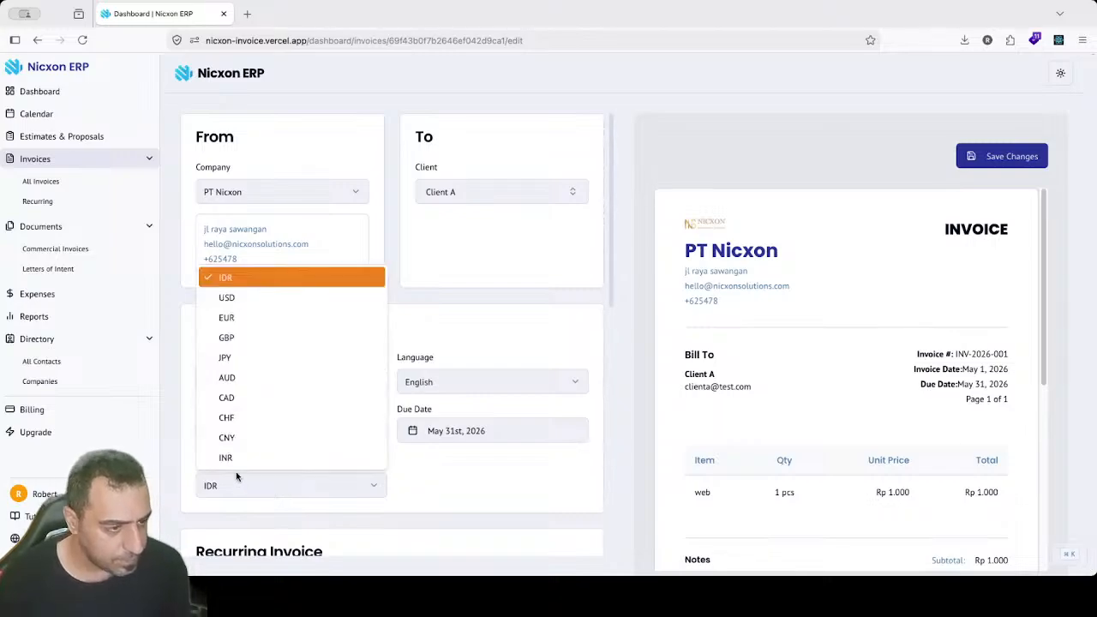
pyautogui.click(233, 298)
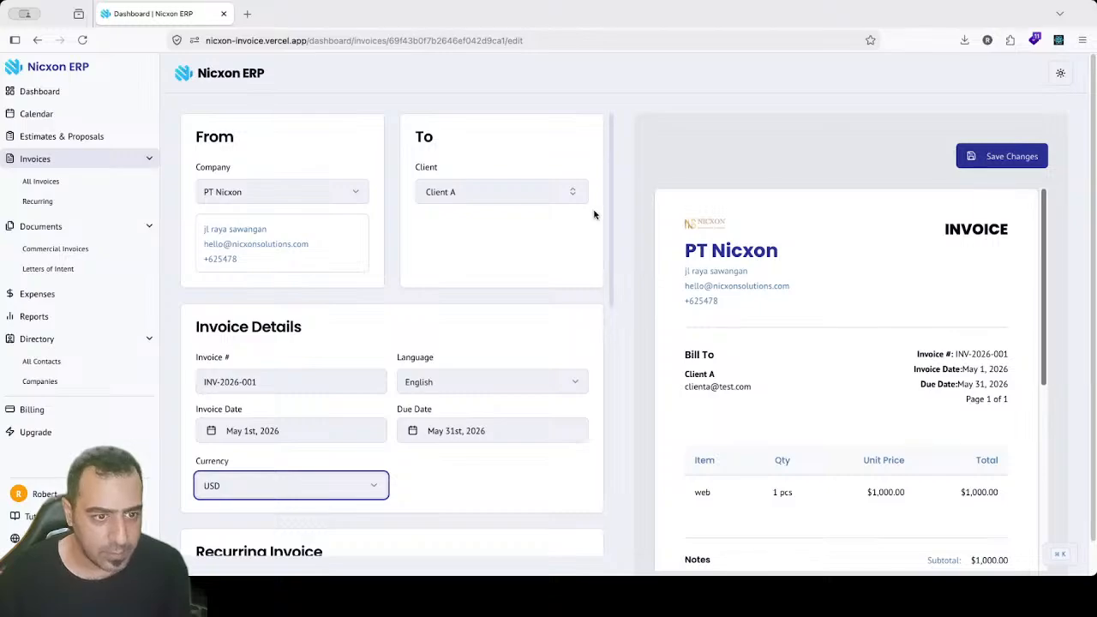
pyautogui.click(608, 233)
pyautogui.moveTo(609, 293); pyautogui.dragTo(605, 469)
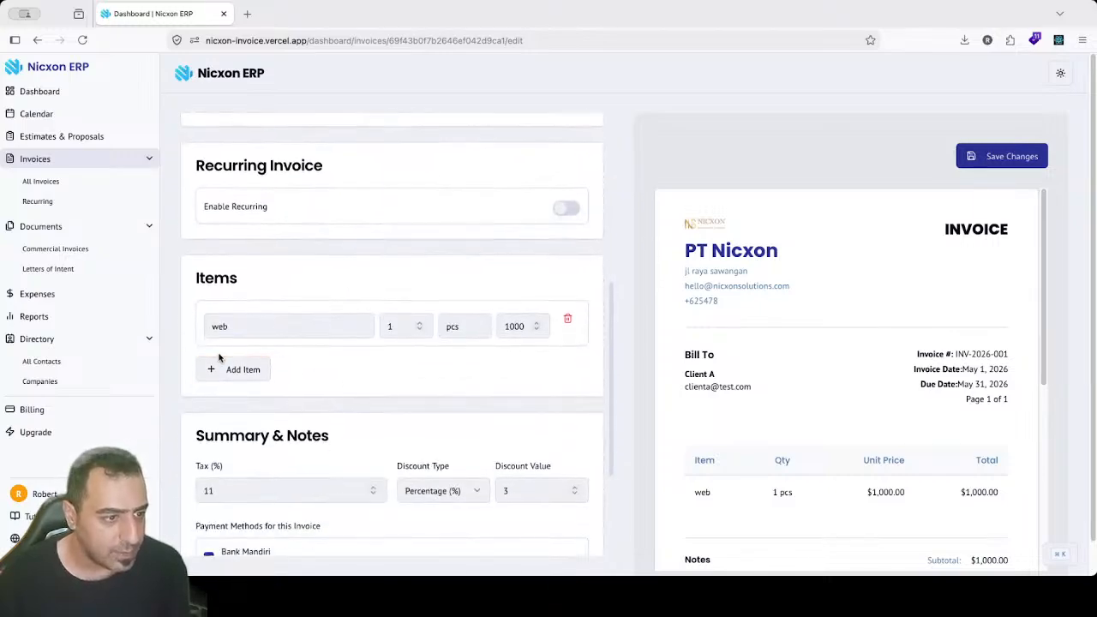
# Step: Add an 'app development' item and rename the first item to 'web development'
pyautogui.click(248, 367)
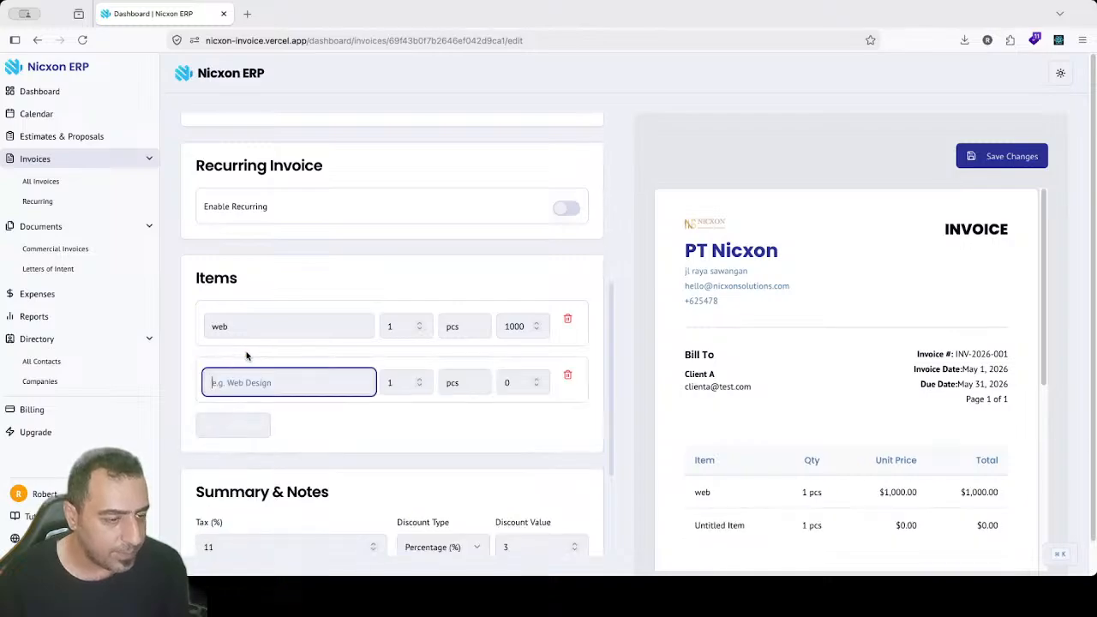
pyautogui.write('app')
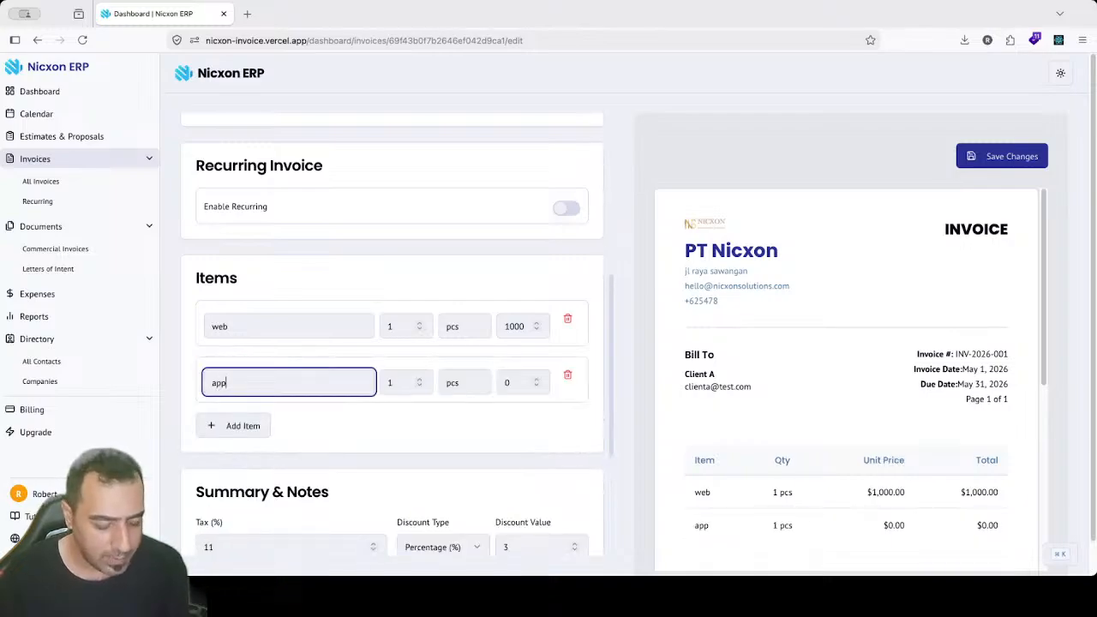
pyautogui.write(' deve')
pyautogui.write('lo')
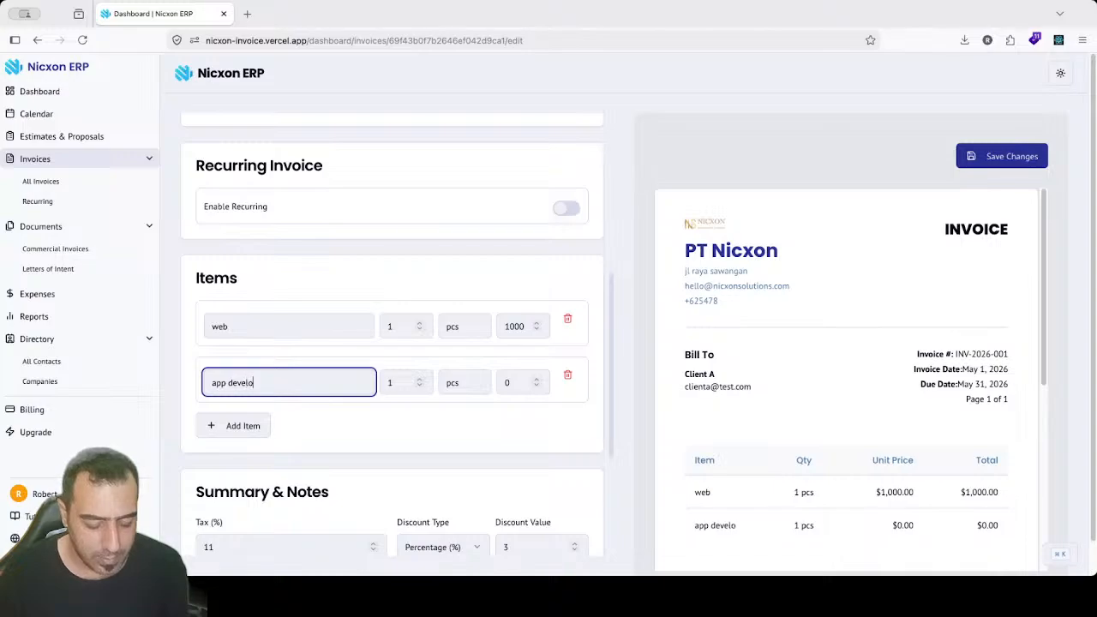
pyautogui.write('pment')
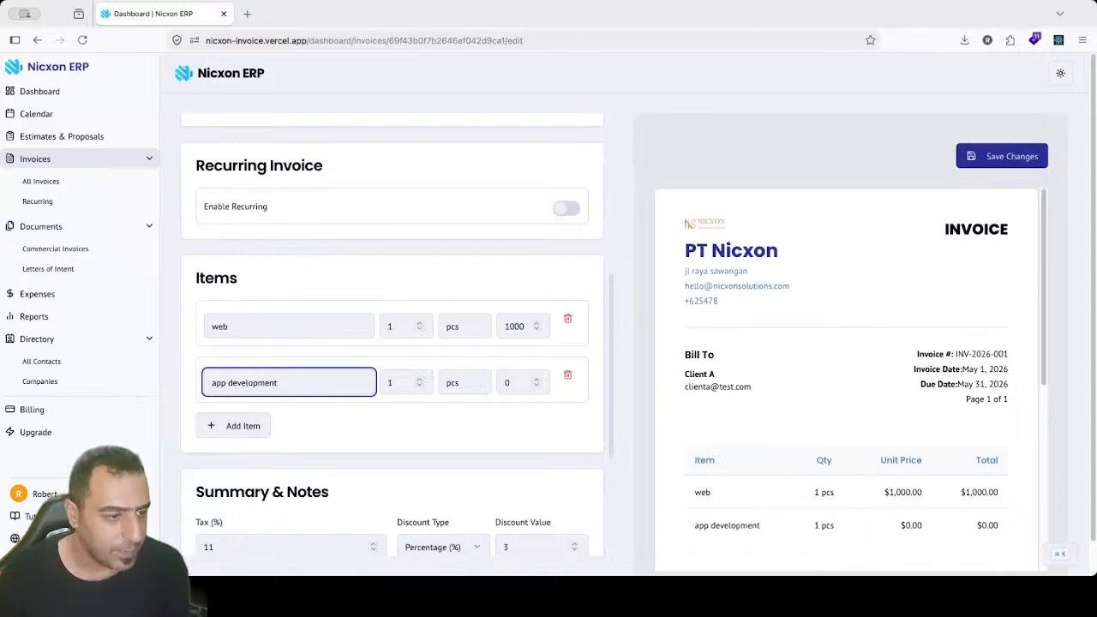
pyautogui.doubleClick(248, 383)
pyautogui.hotkey('ctrl', 'c')
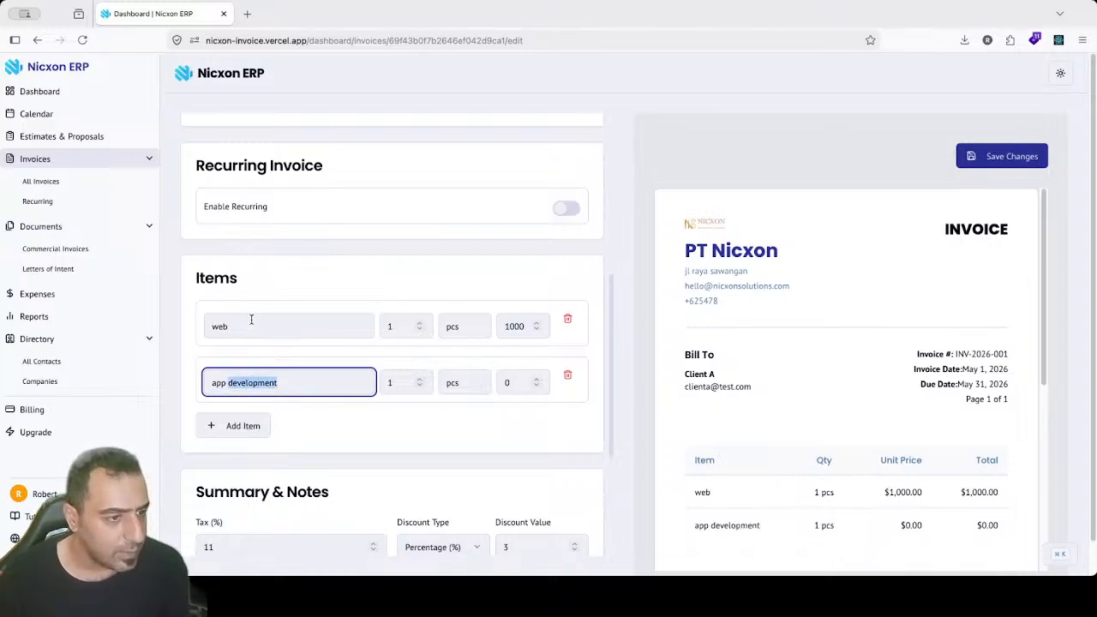
pyautogui.click(253, 321)
pyautogui.hotkey('ctrl', 'v')
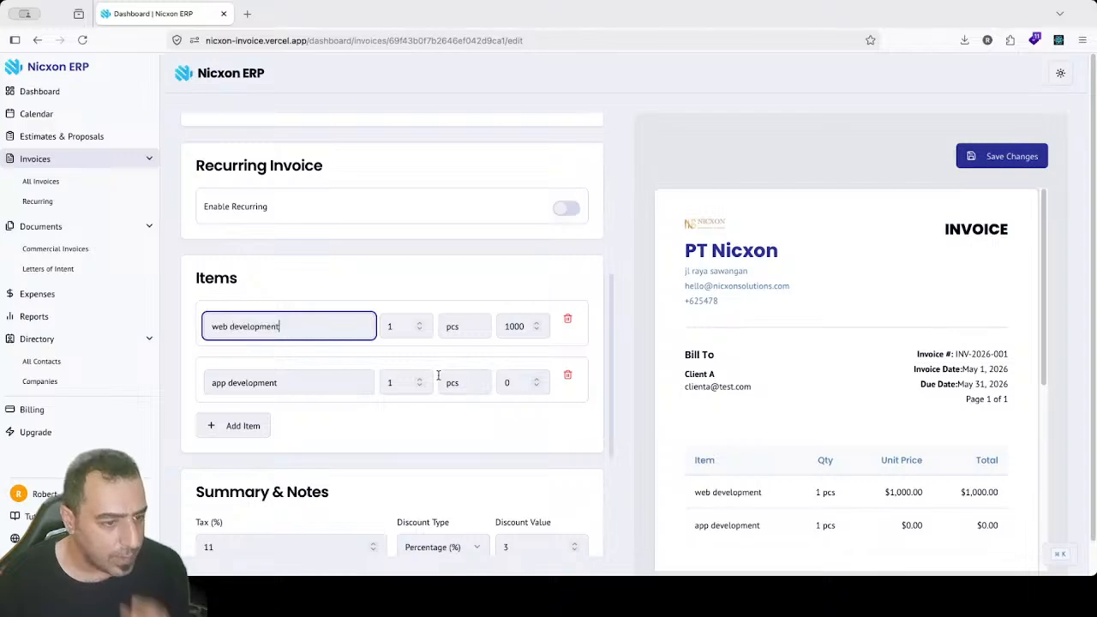
# Step: Price the app development item at 1700 and save the changes
pyautogui.doubleClick(508, 388)
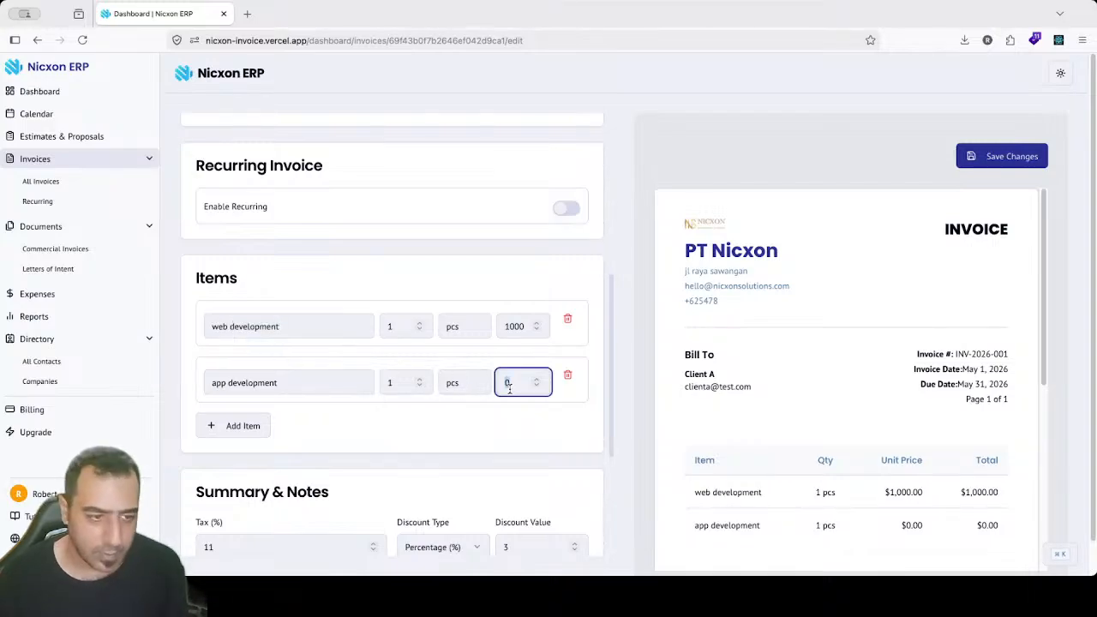
pyautogui.write('1700')
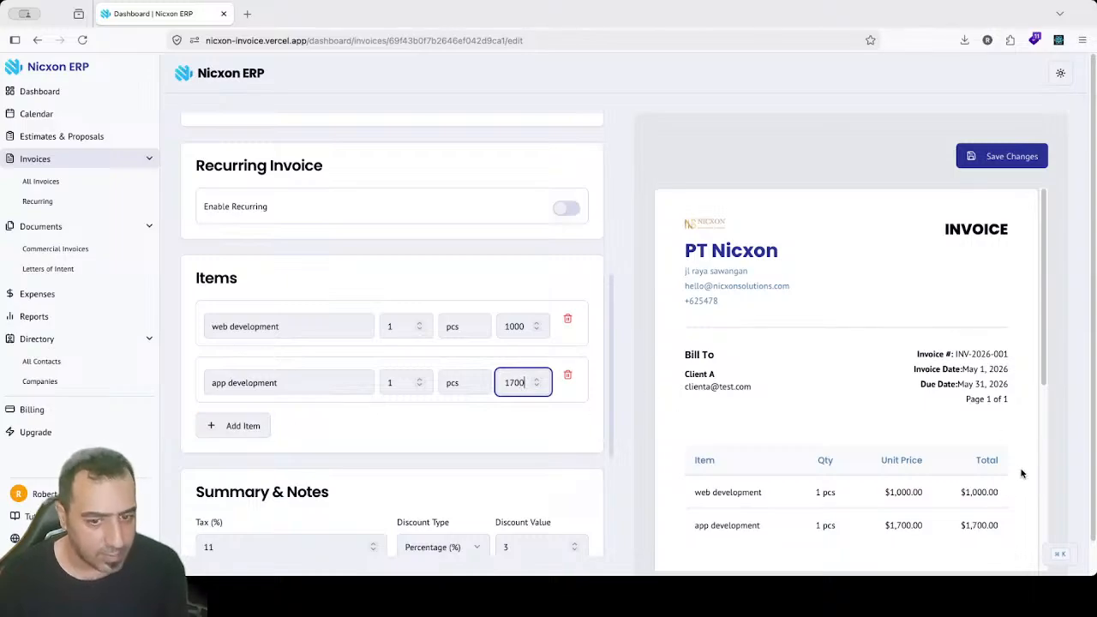
pyautogui.moveTo(1045, 304); pyautogui.dragTo(1046, 416)
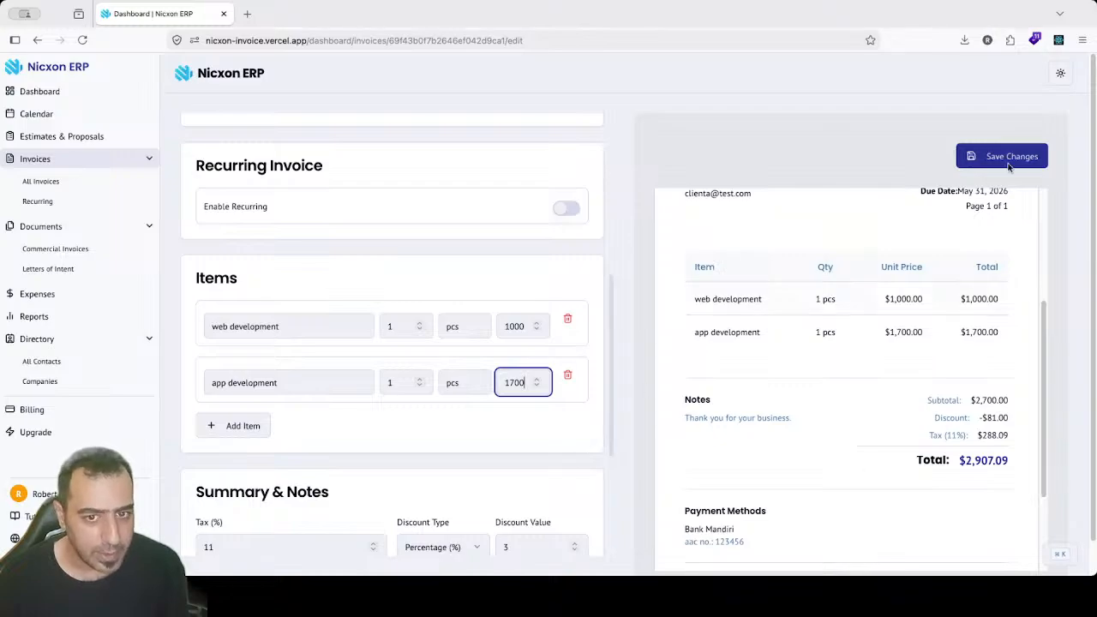
pyautogui.click(1042, 155)
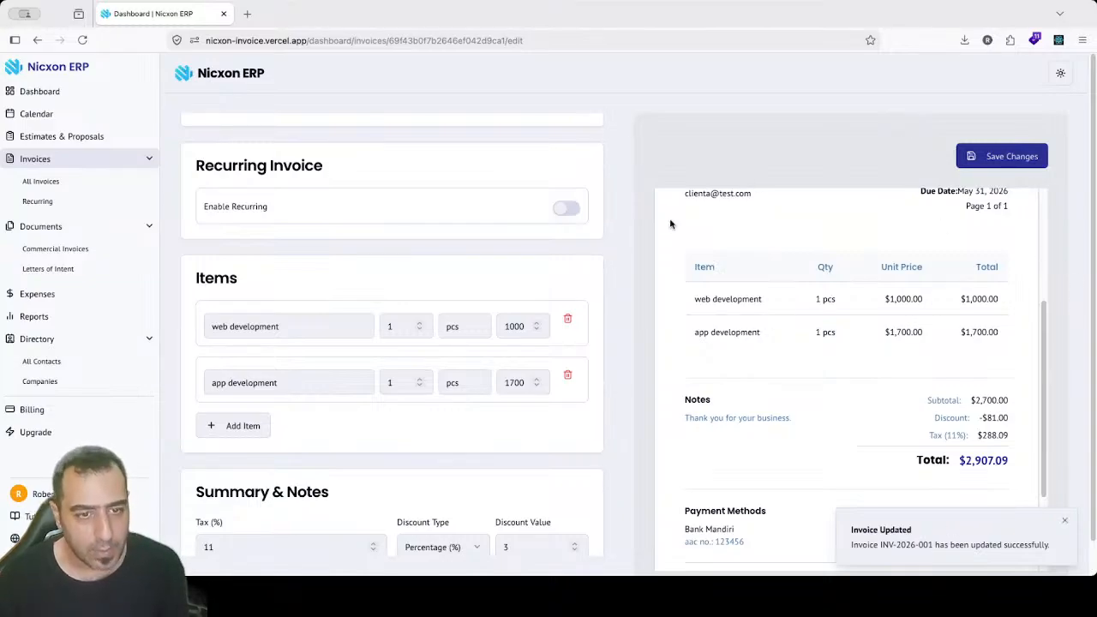
# Step: From All Invoices, open INV-2026-001 and scroll through its preview
pyautogui.click(63, 177)
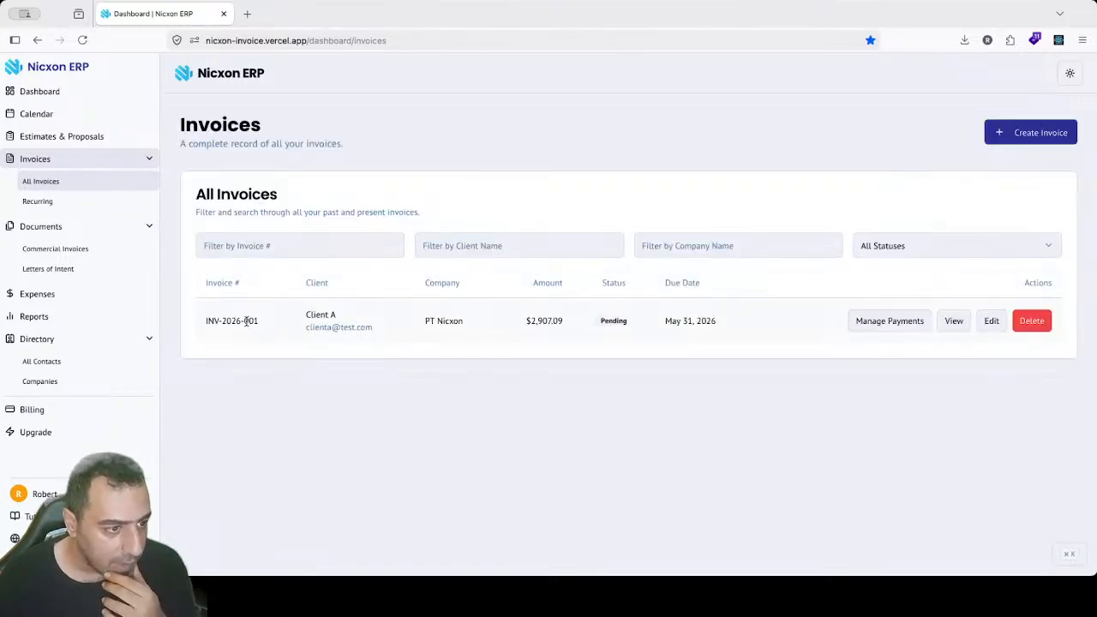
pyautogui.moveTo(247, 320); pyautogui.dragTo(622, 346)
pyautogui.click(603, 336)
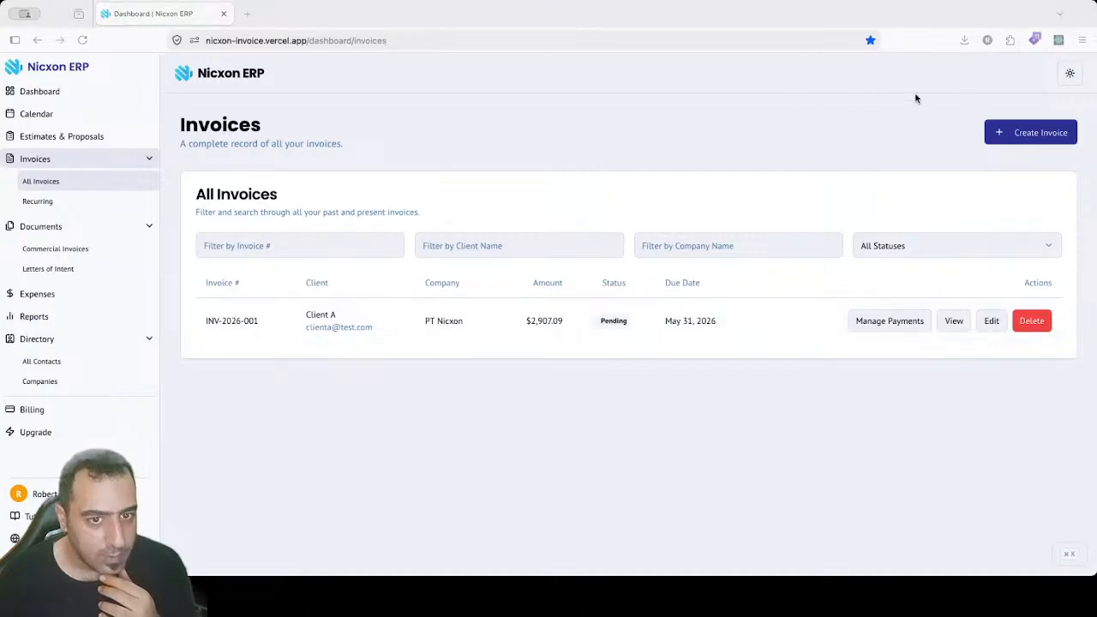
pyautogui.click(956, 326)
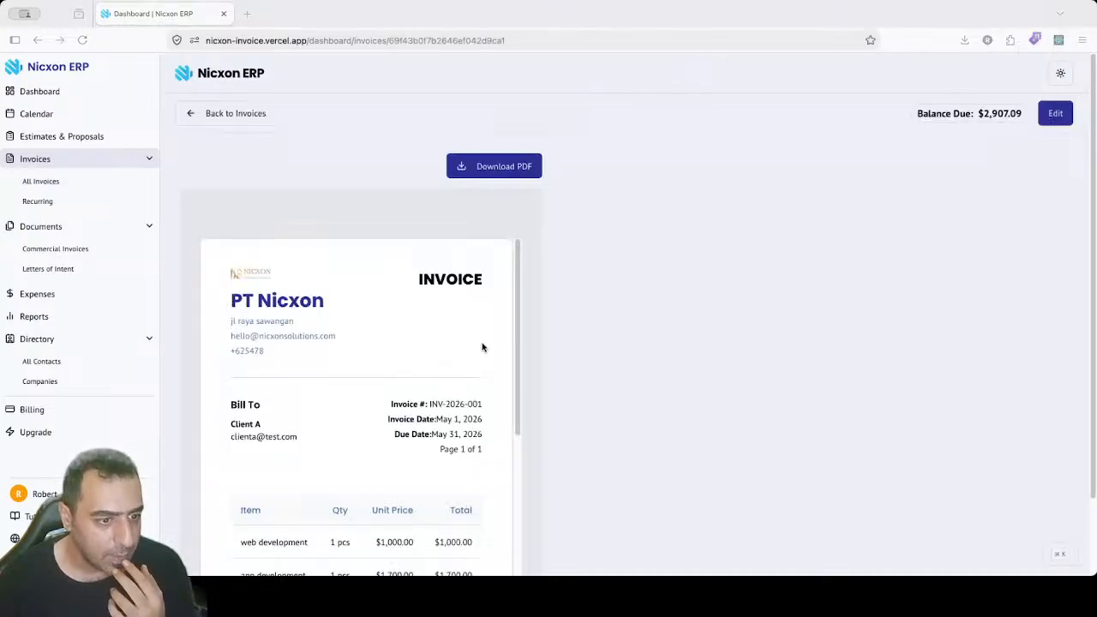
pyautogui.moveTo(520, 288); pyautogui.dragTo(520, 488)
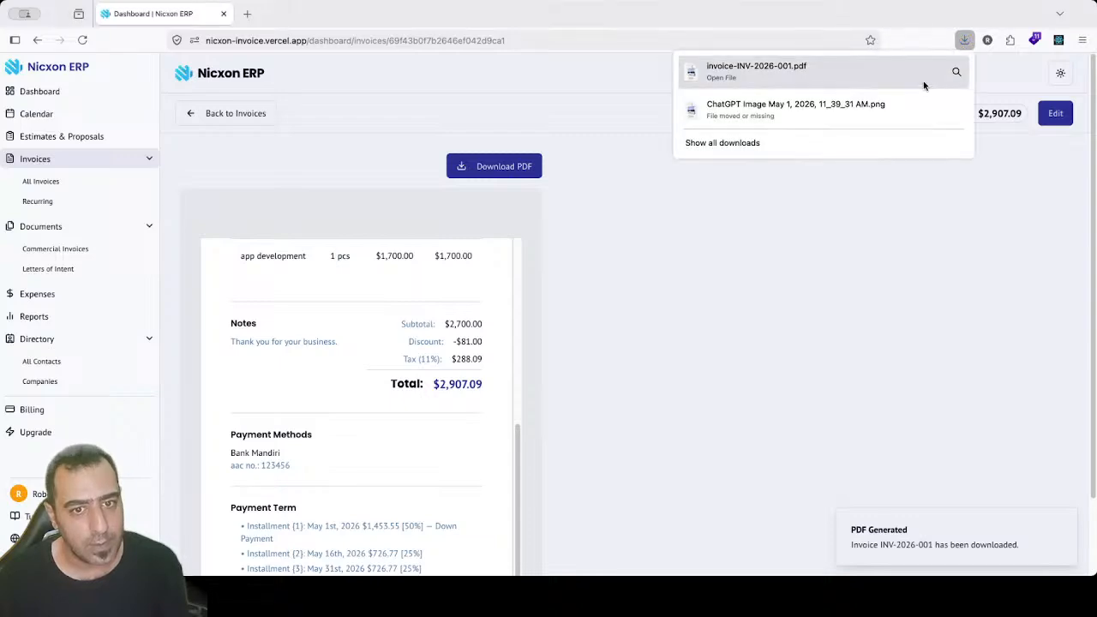
# Step: Open the downloaded invoice-INV-2026-001.pdf and close the duplicate loading tab
pyautogui.click(866, 78)
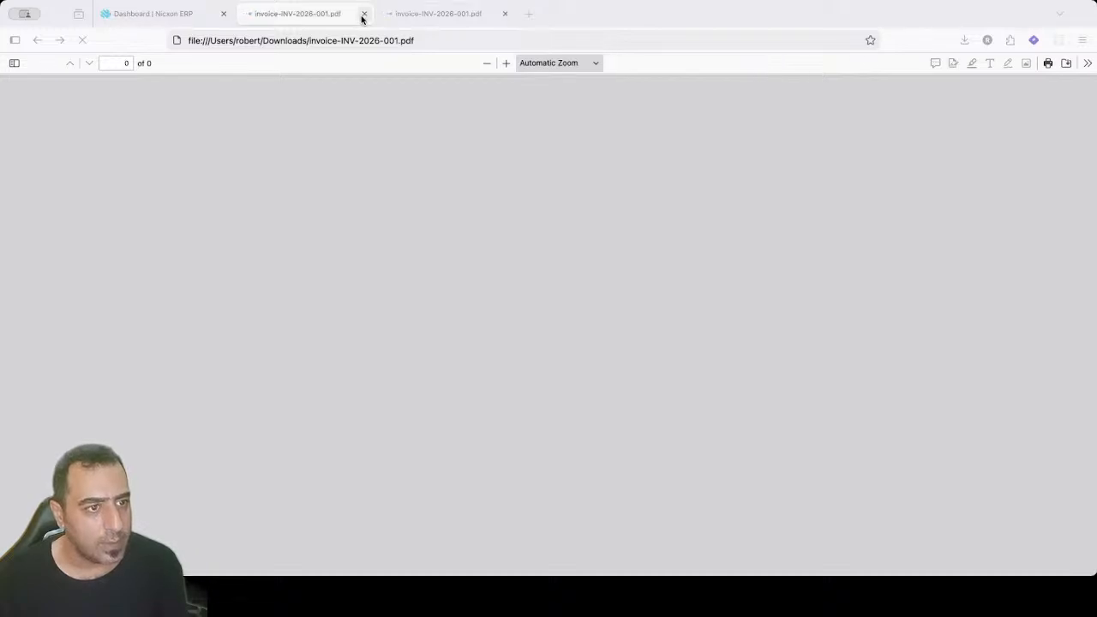
pyautogui.click(364, 16)
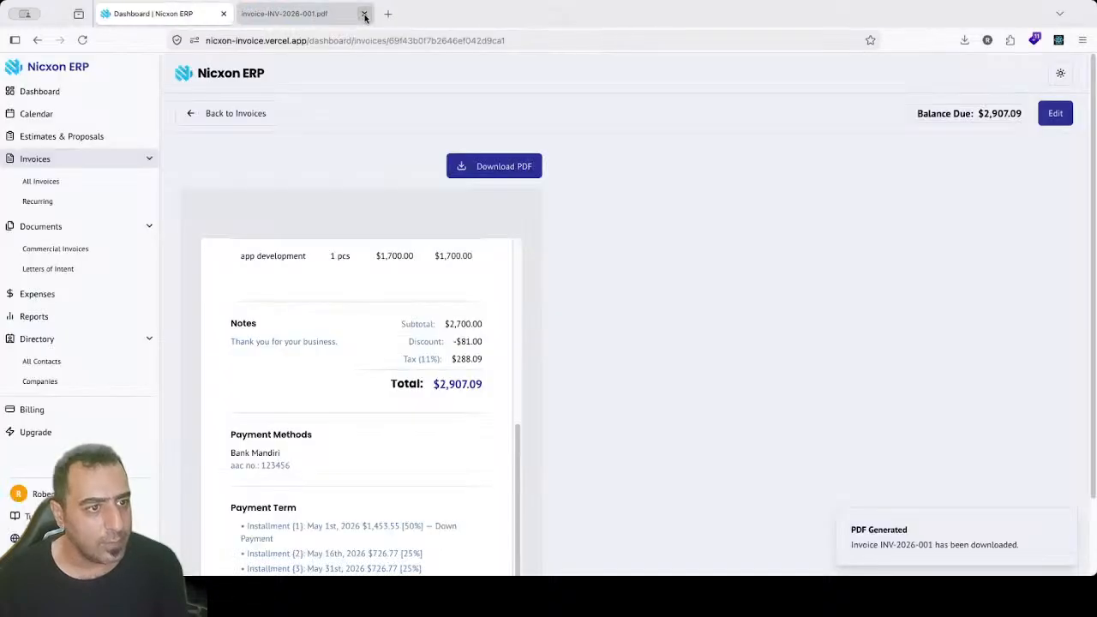
# Step: Review invoice-INV-2026-001.pdf from header to payment terms, then close its tab
pyautogui.click(271, 12)
pyautogui.scroll(-5, 1079, 257)
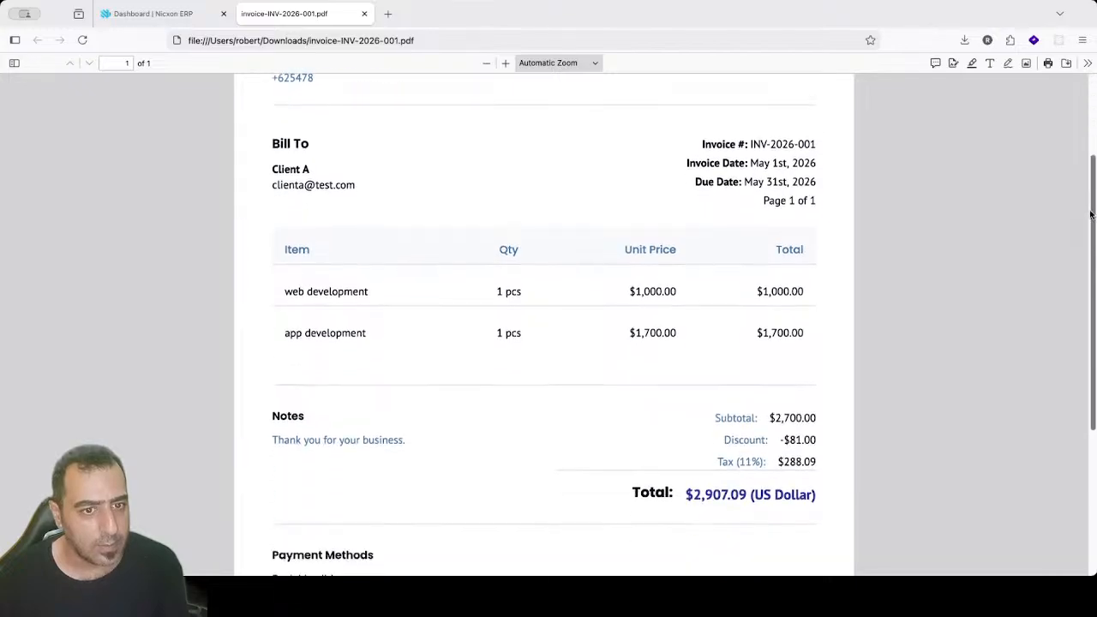
pyautogui.scroll(-2, 1081, 343)
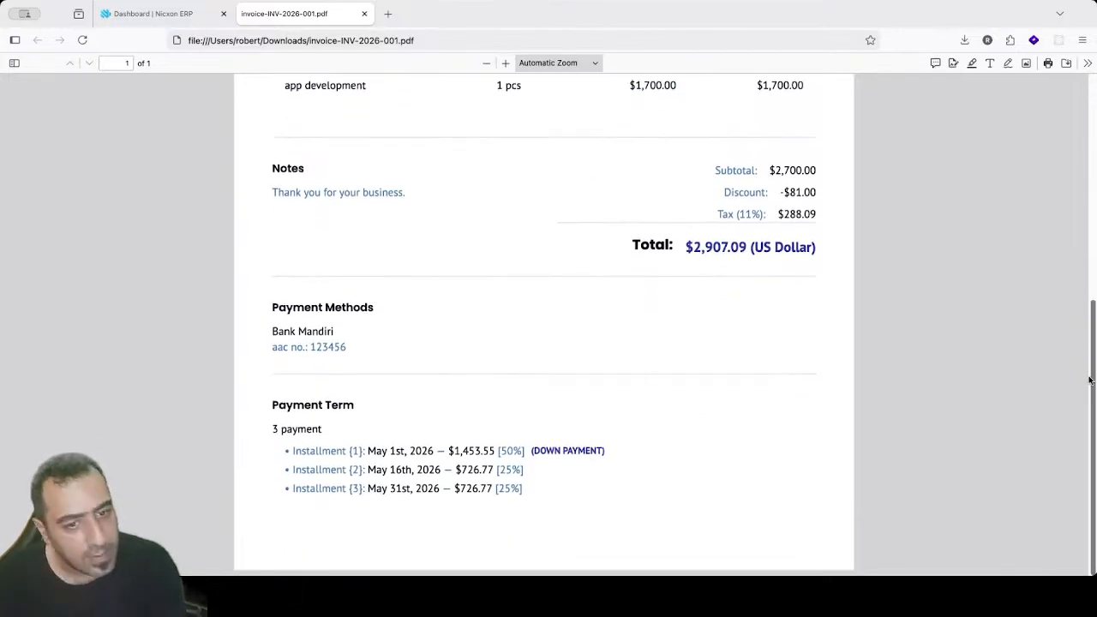
pyautogui.scroll(3, 1077, 343)
pyautogui.scroll(8, 1070, 295)
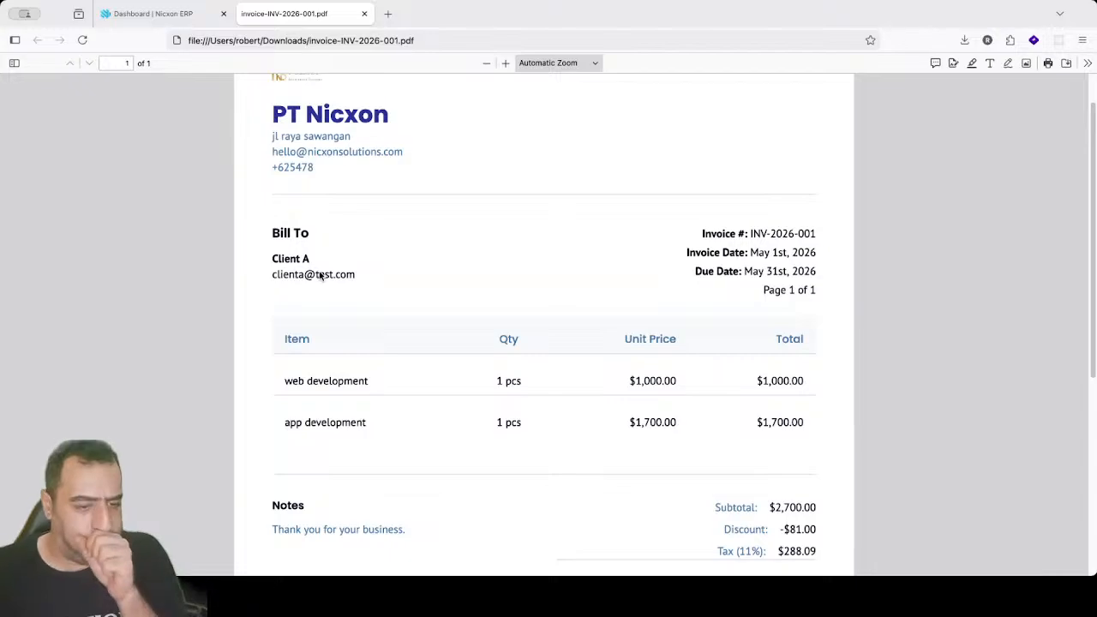
pyautogui.click(364, 14)
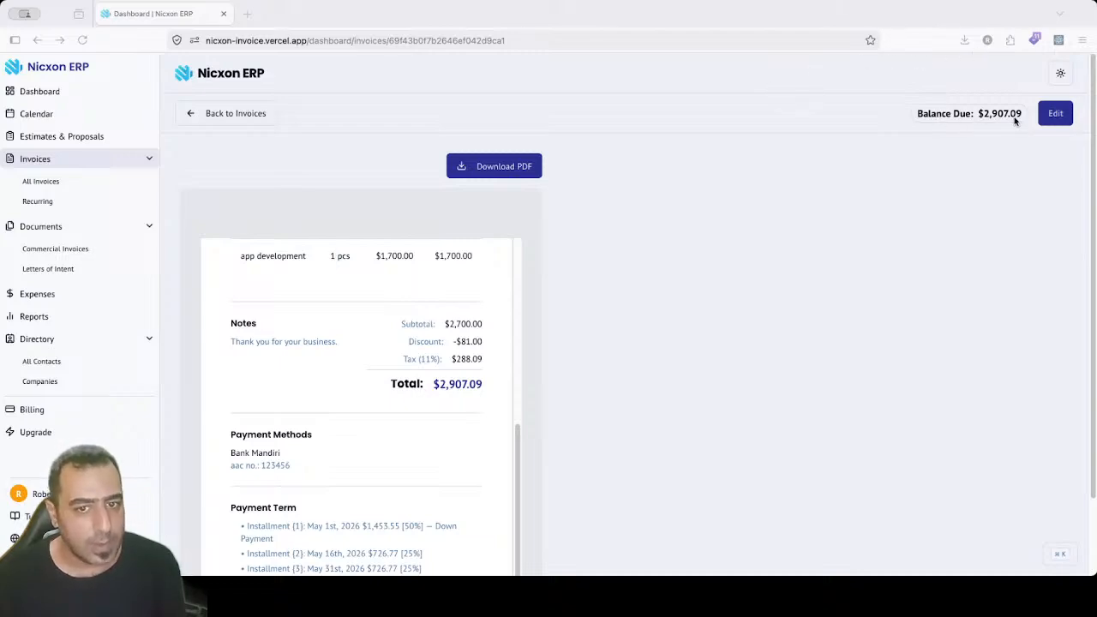
# Step: Return to the invoices list and start a payment of 5 on INV-2026-001
pyautogui.click(221, 115)
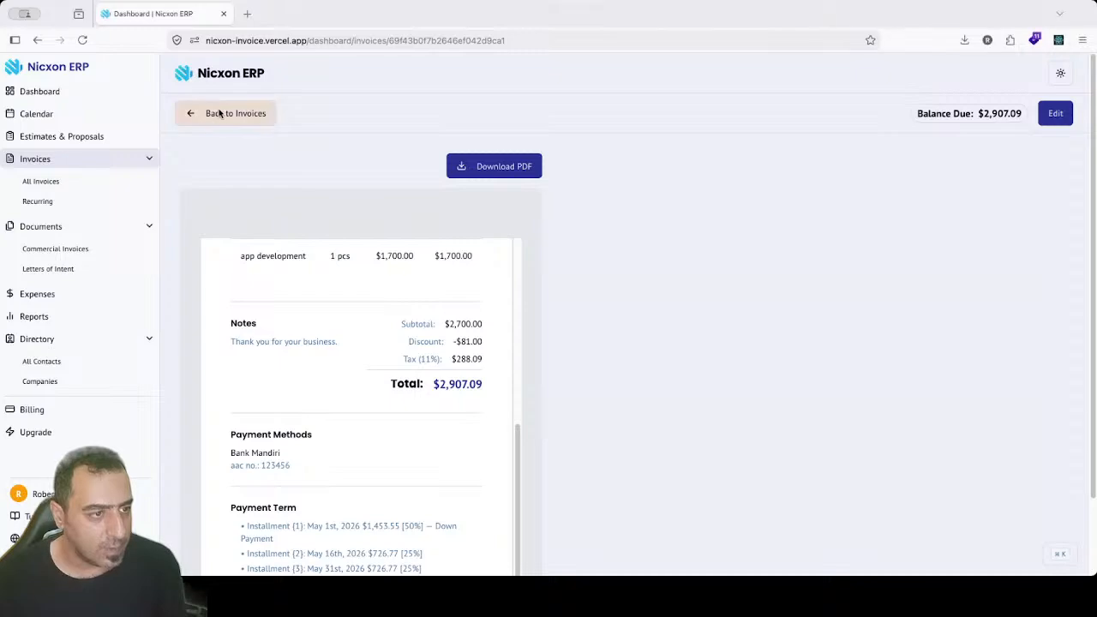
pyautogui.click(223, 116)
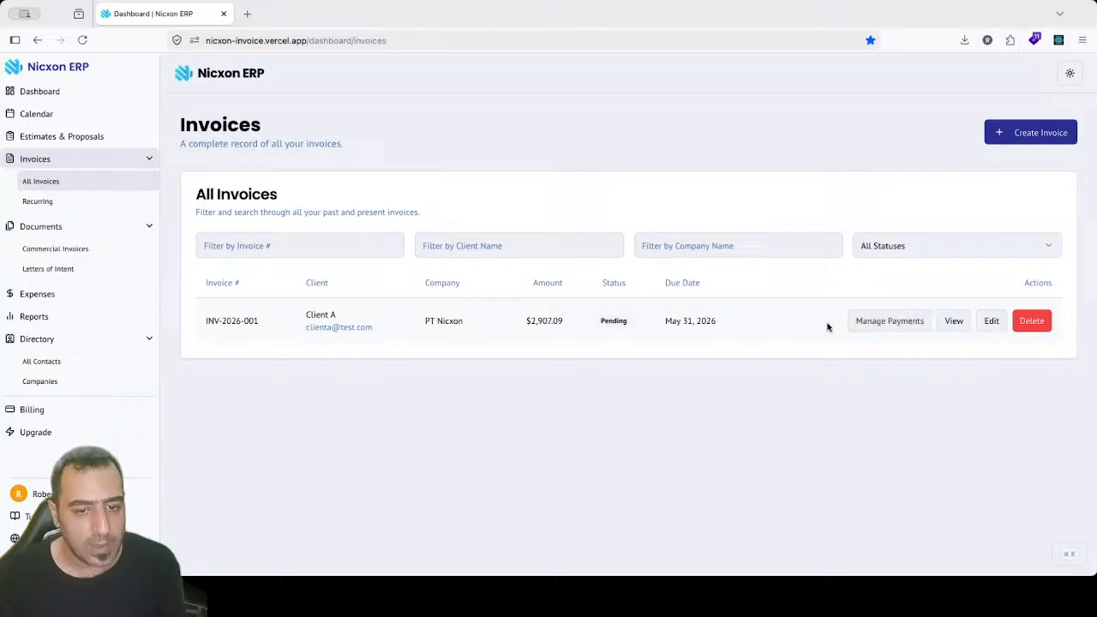
pyautogui.click(870, 323)
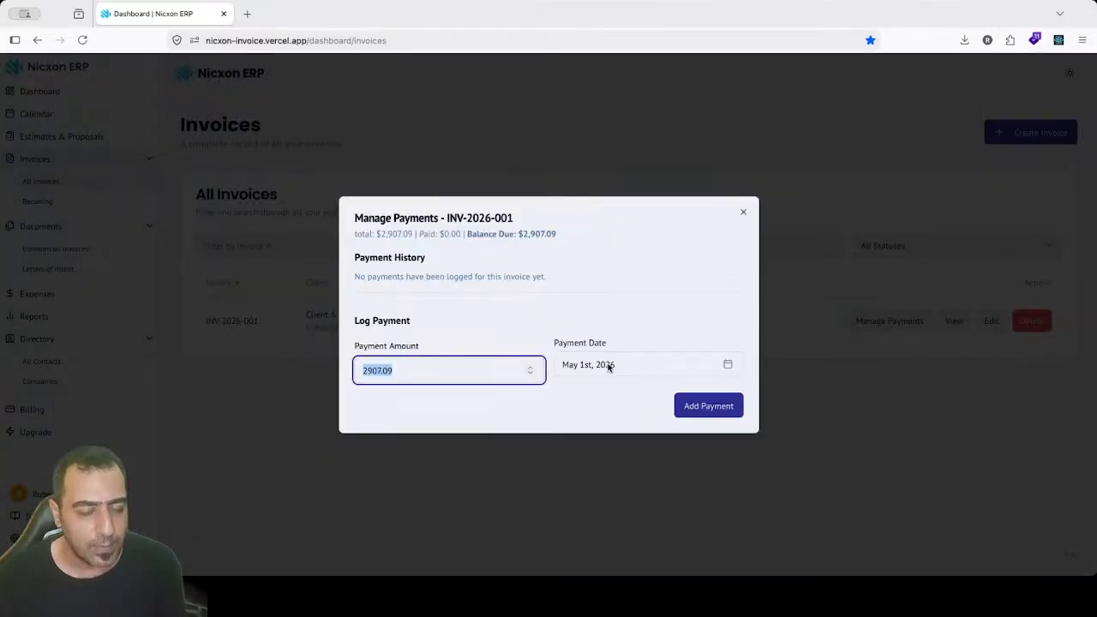
pyautogui.click(562, 70)
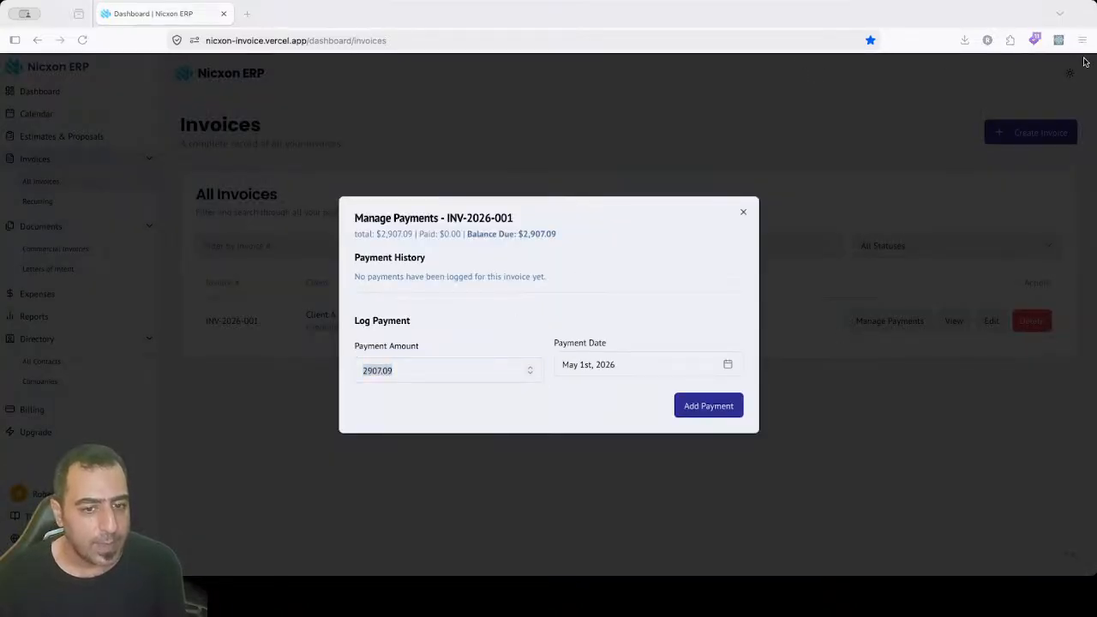
pyautogui.click(421, 369)
pyautogui.moveTo(409, 369); pyautogui.dragTo(334, 370)
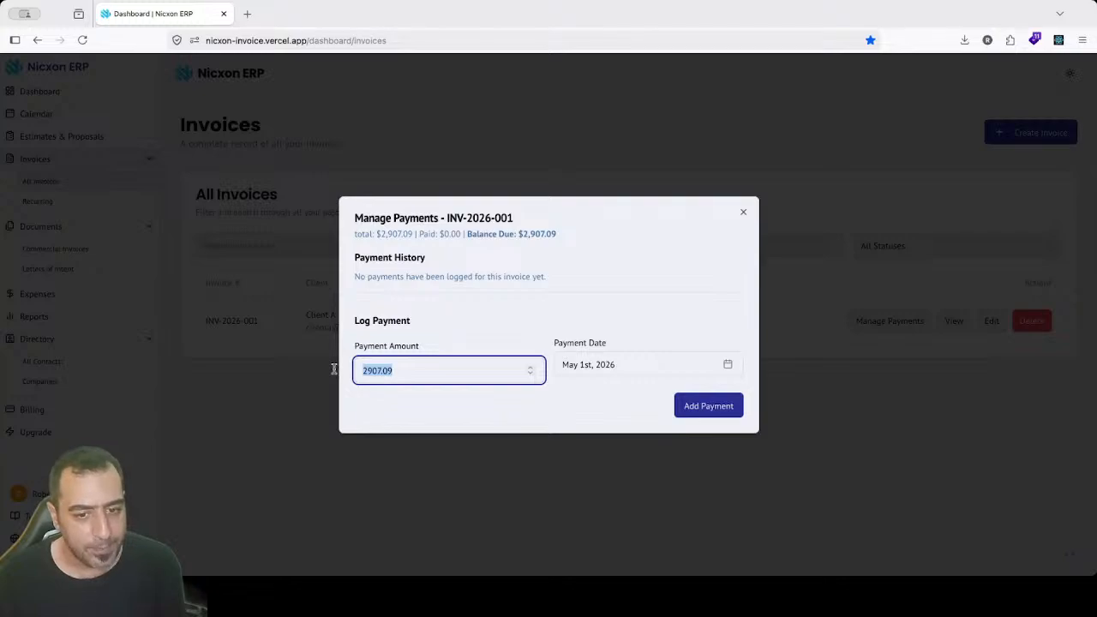
pyautogui.write('500')
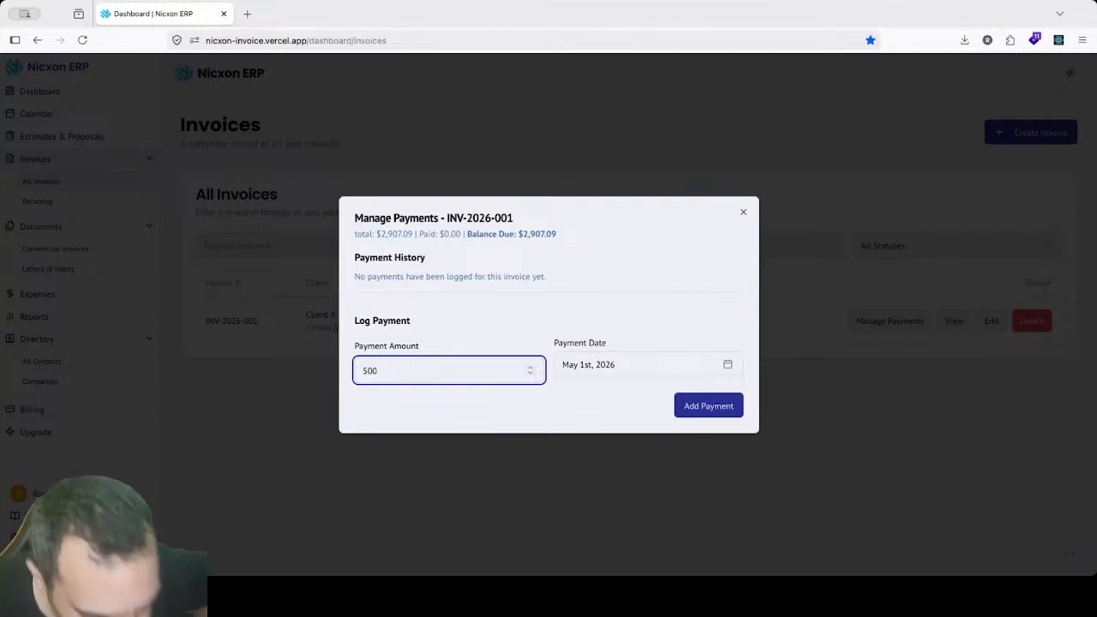
# Step: Pick May 1 as the payment date, then recover from the error to the invoices list
pyautogui.click(582, 376)
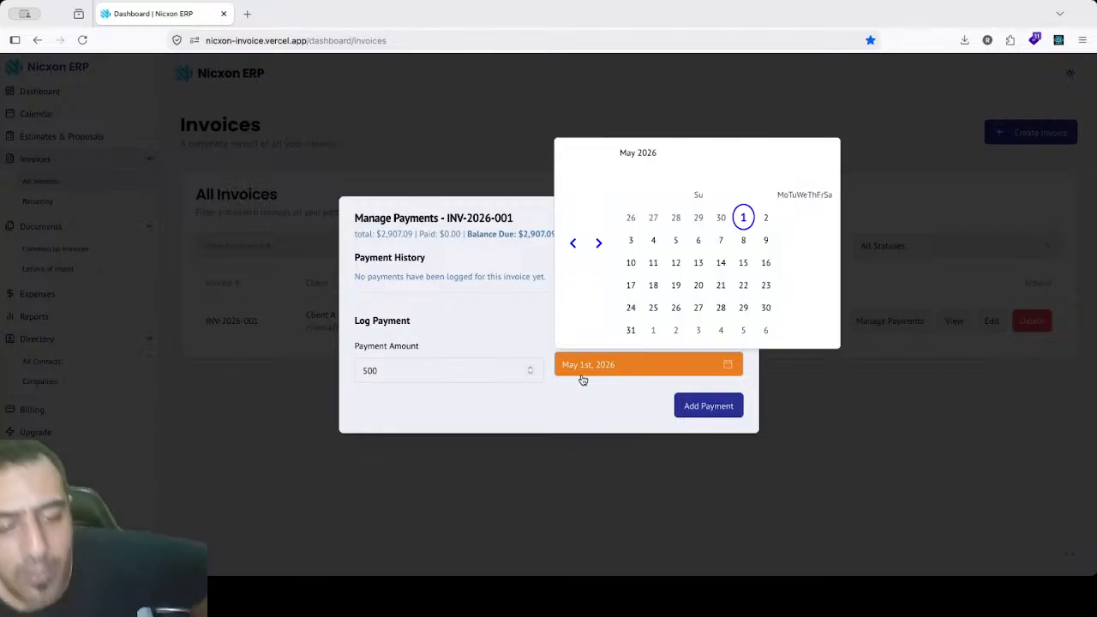
pyautogui.click(743, 218)
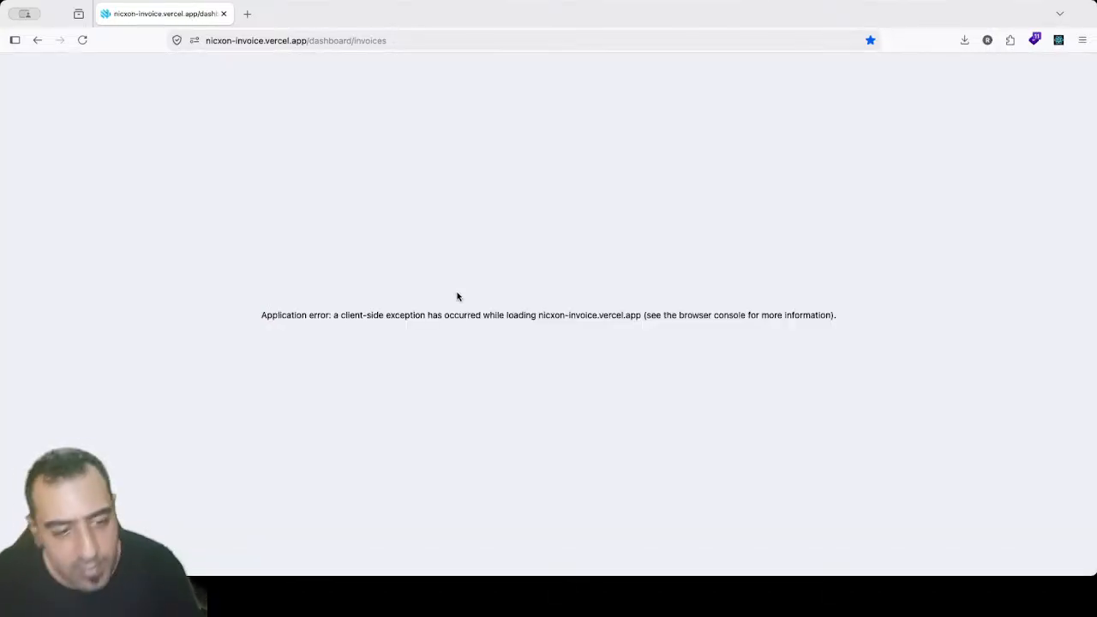
pyautogui.click(37, 40)
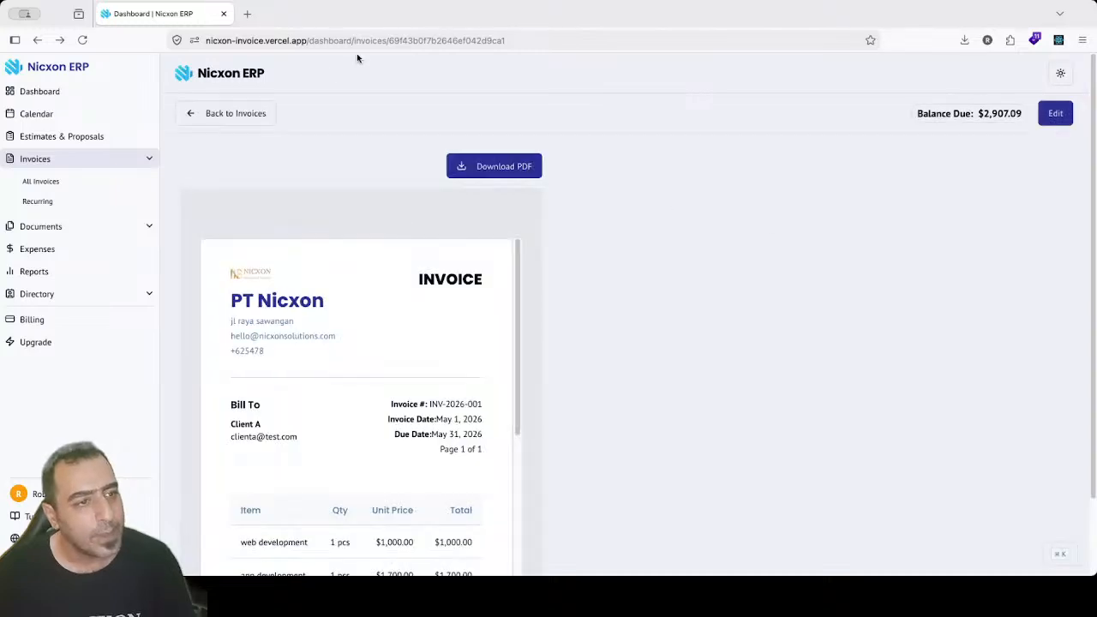
pyautogui.click(248, 118)
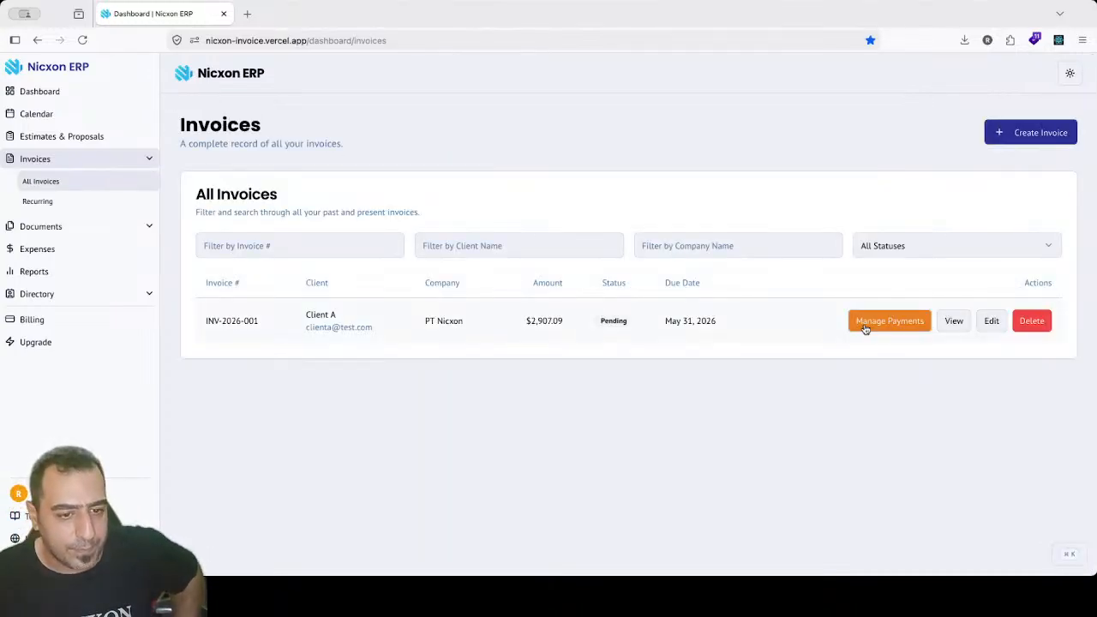
# Step: Record a $500 payment against INV-2026-001
pyautogui.click(864, 329)
pyautogui.write('500')
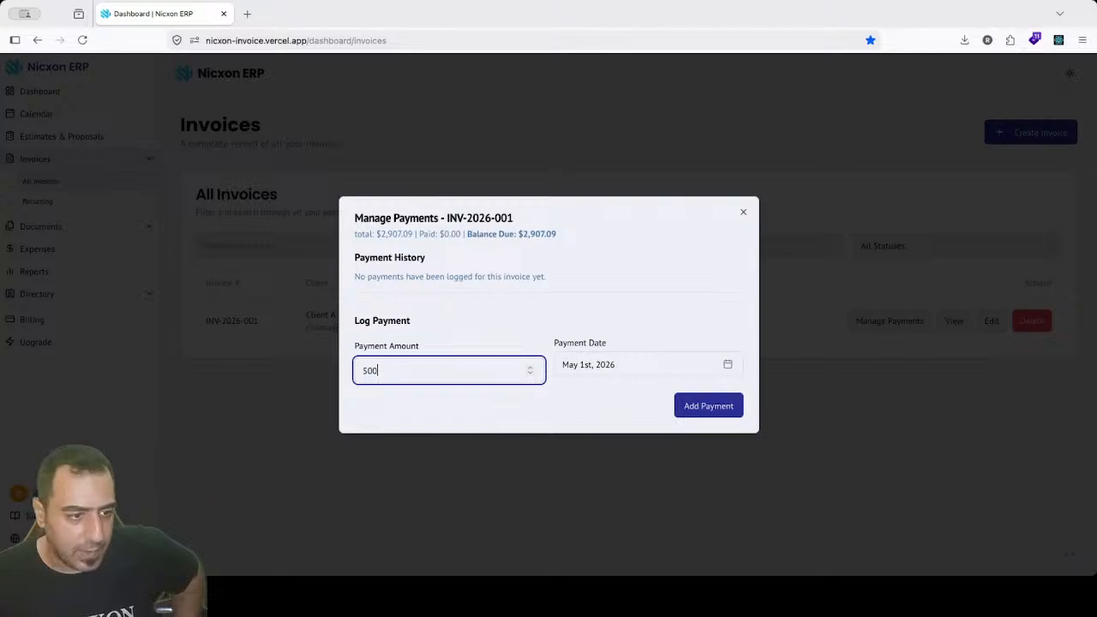
pyautogui.click(708, 410)
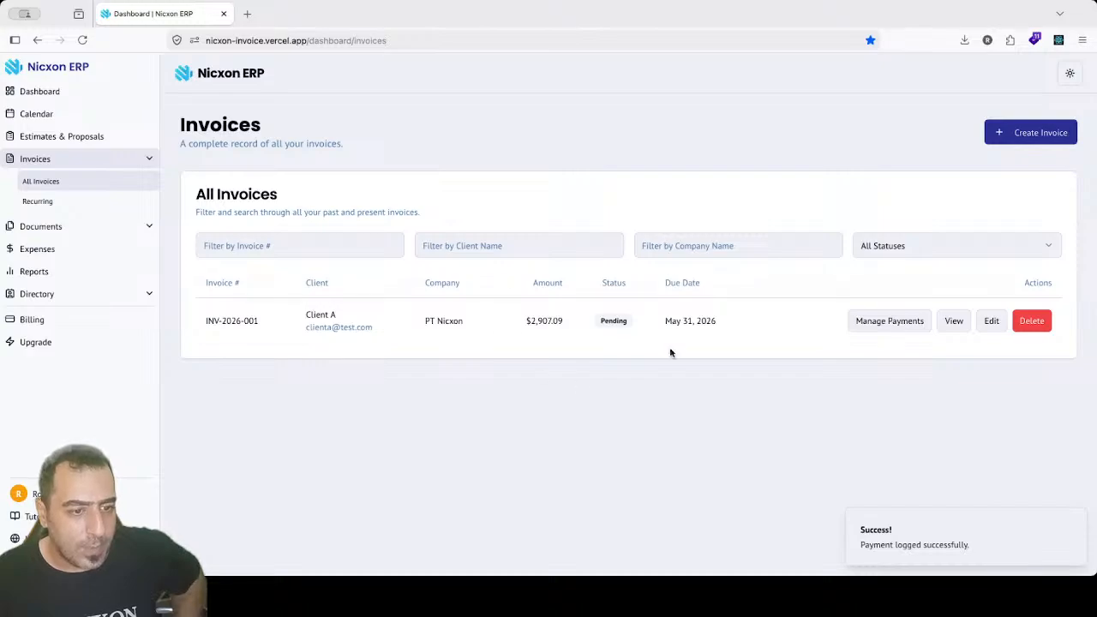
# Step: Reload the invoices list and reopen payments to confirm the Partially Paid status
pyautogui.click(892, 319)
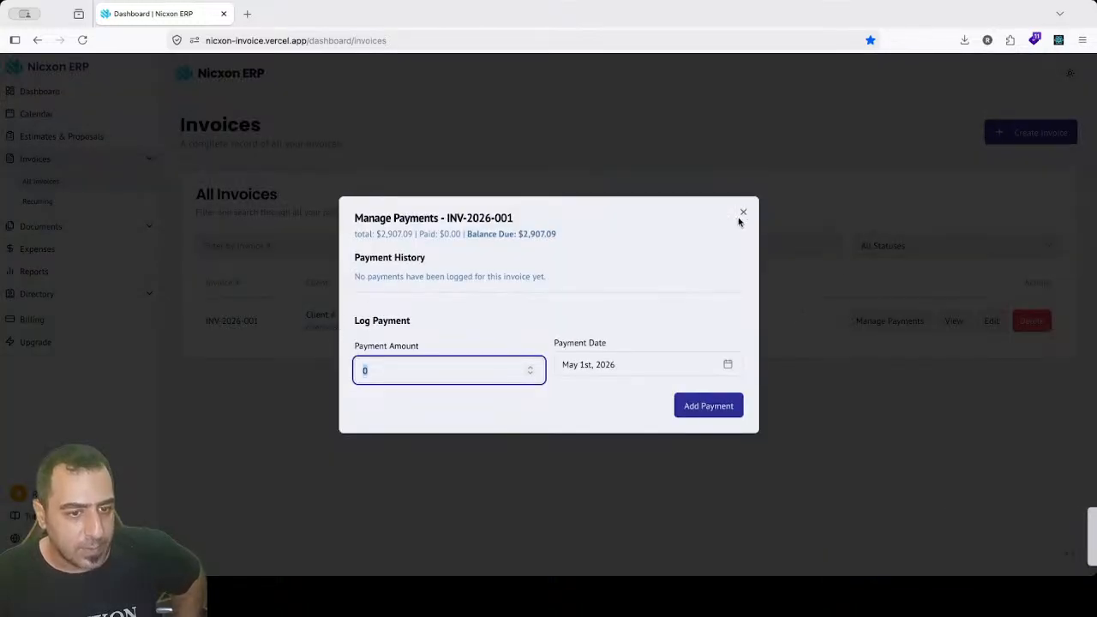
pyautogui.click(742, 212)
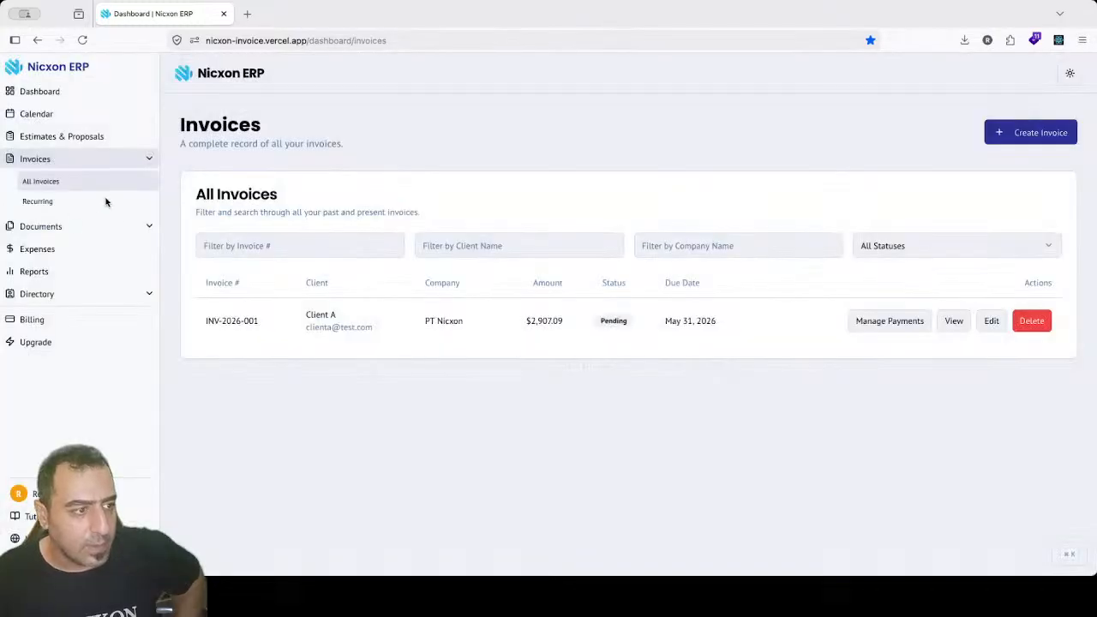
pyautogui.click(82, 39)
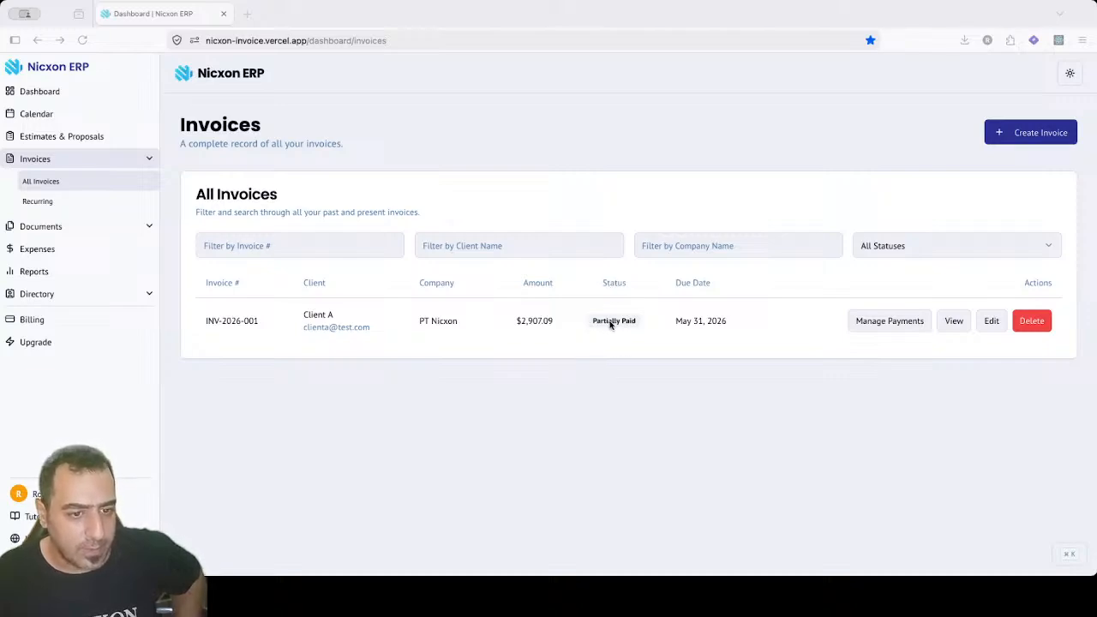
pyautogui.click(878, 320)
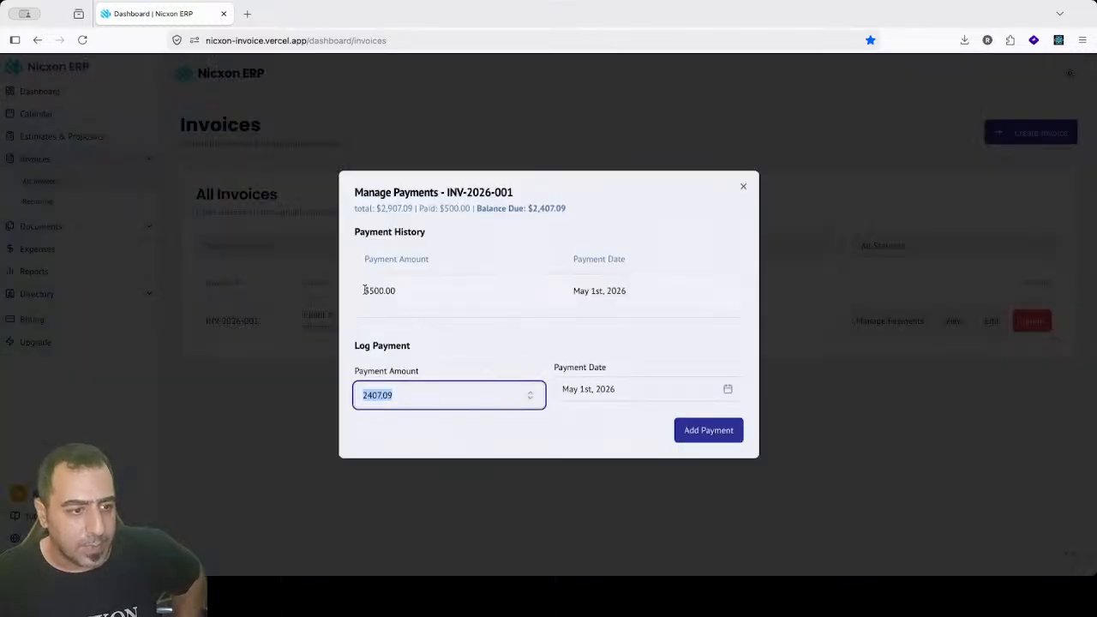
# Step: Review the $500.00 payment entry and its recorded date in the payment history
pyautogui.click(464, 285)
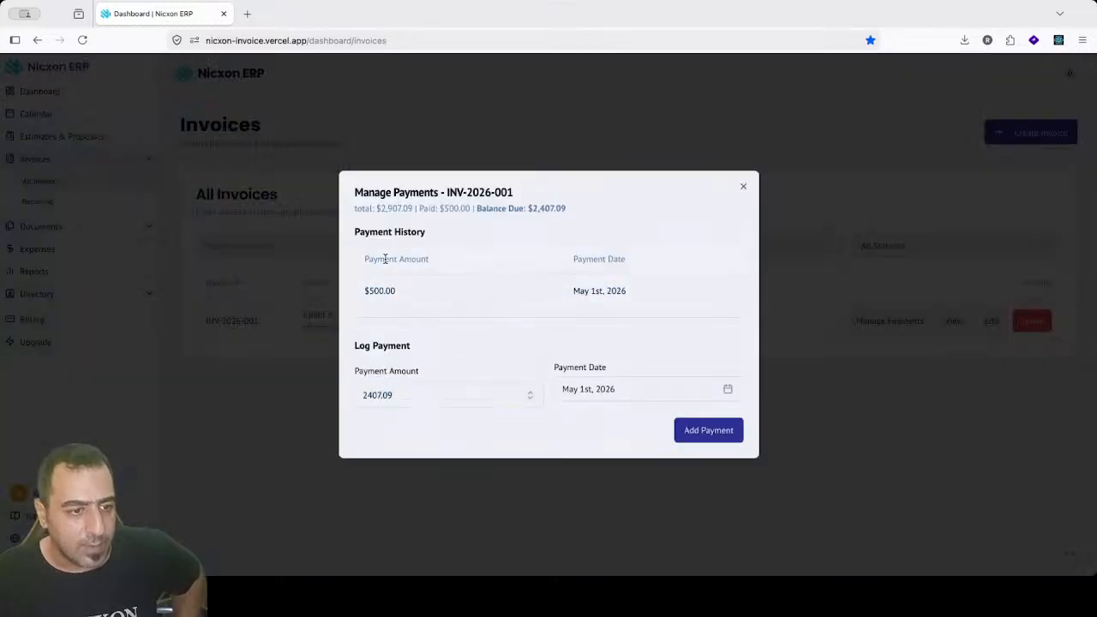
pyautogui.moveTo(385, 258); pyautogui.dragTo(393, 299)
pyautogui.click(408, 298)
pyautogui.moveTo(574, 291); pyautogui.dragTo(640, 288)
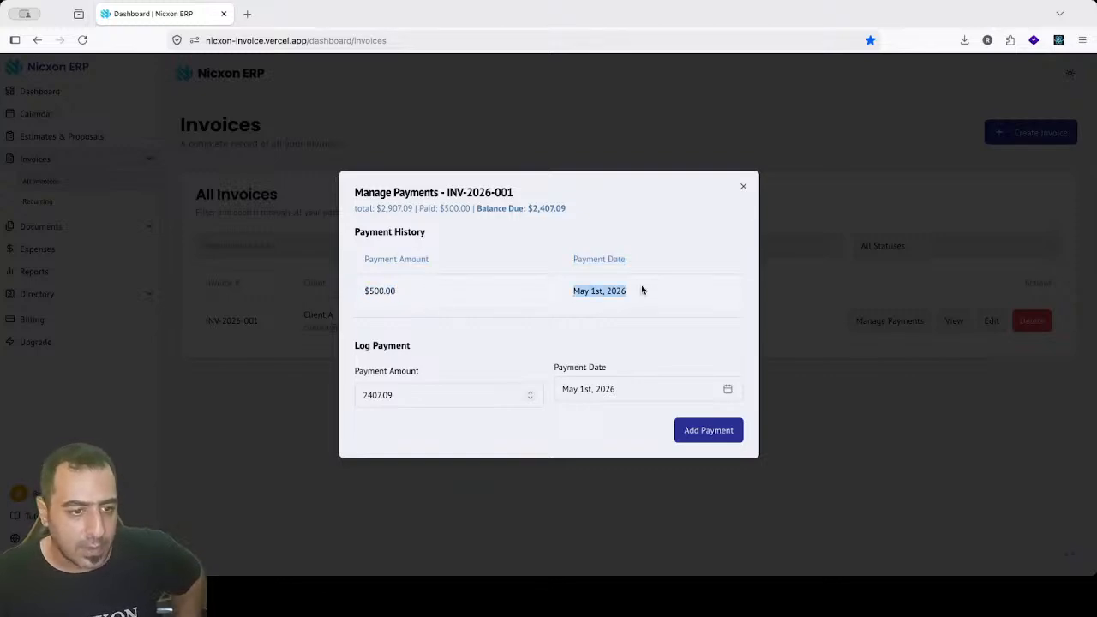
pyautogui.click(642, 291)
# Step: Close the Manage Payments dialog and check INV-2026-001's $2,407.09 balance due
pyautogui.click(743, 186)
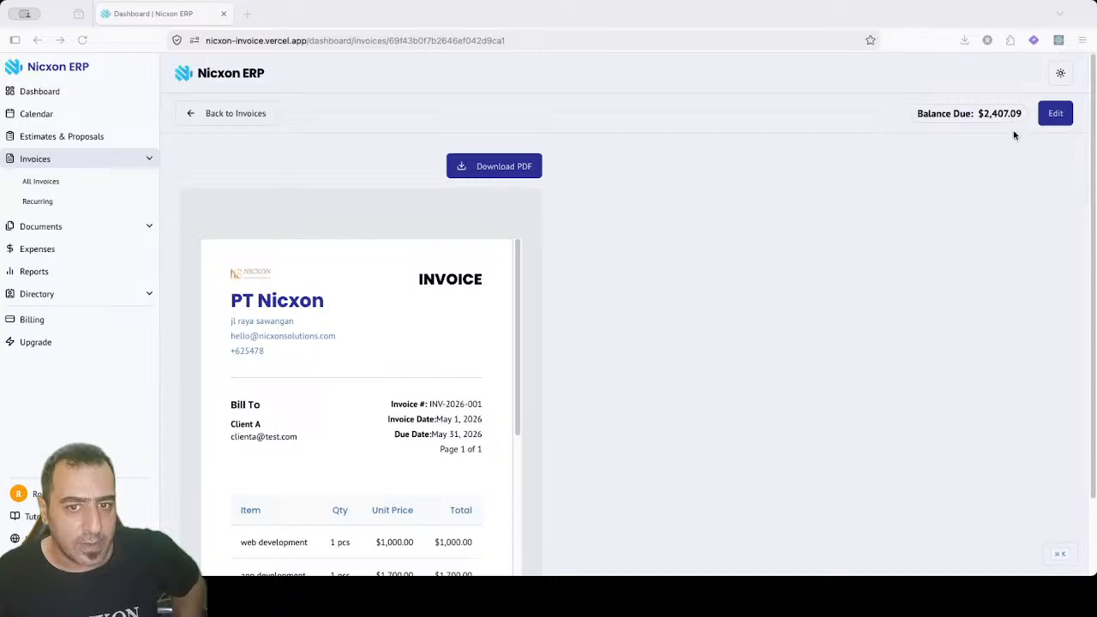
pyautogui.moveTo(979, 113); pyautogui.dragTo(1019, 114)
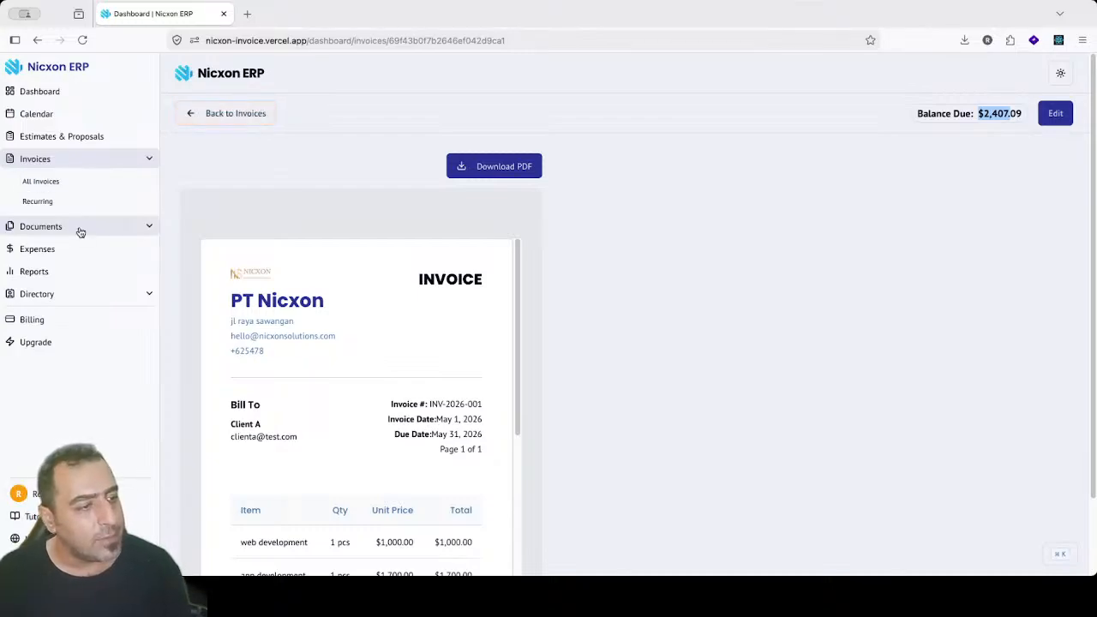
pyautogui.click(62, 294)
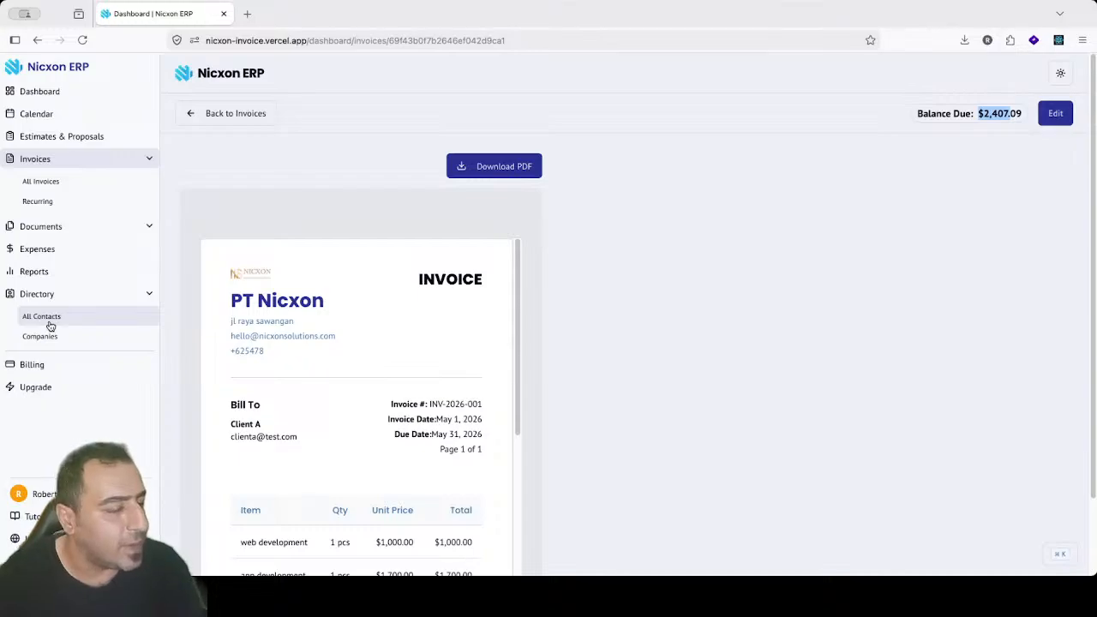
# Step: From All Contacts, generate Client A's portal link, copy it, and close the dialog
pyautogui.click(51, 323)
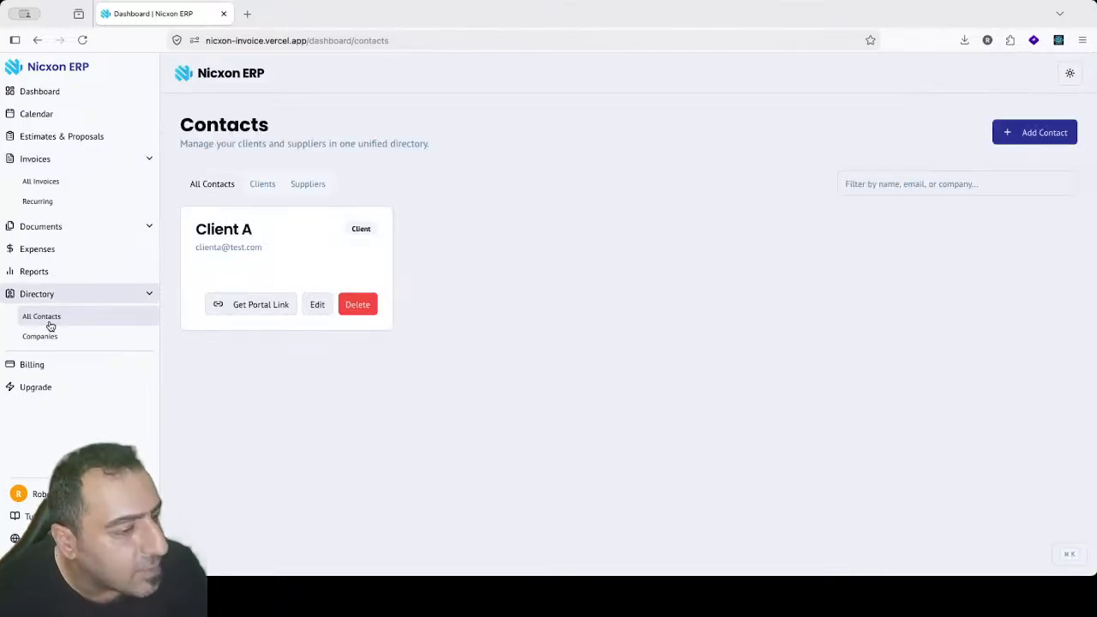
pyautogui.click(235, 305)
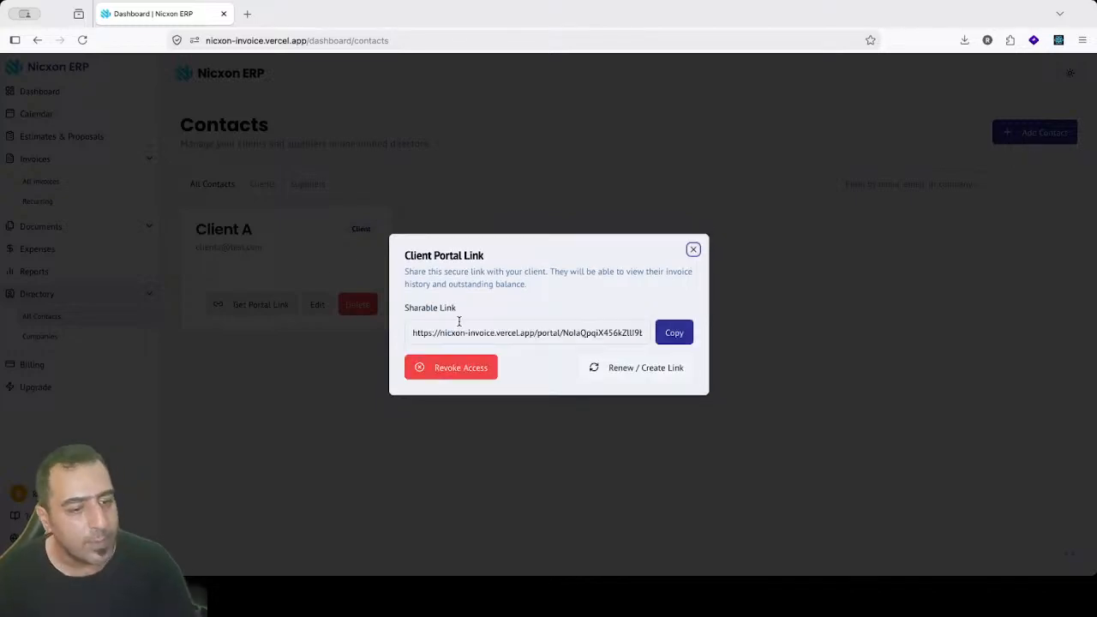
pyautogui.moveTo(429, 331); pyautogui.dragTo(659, 329)
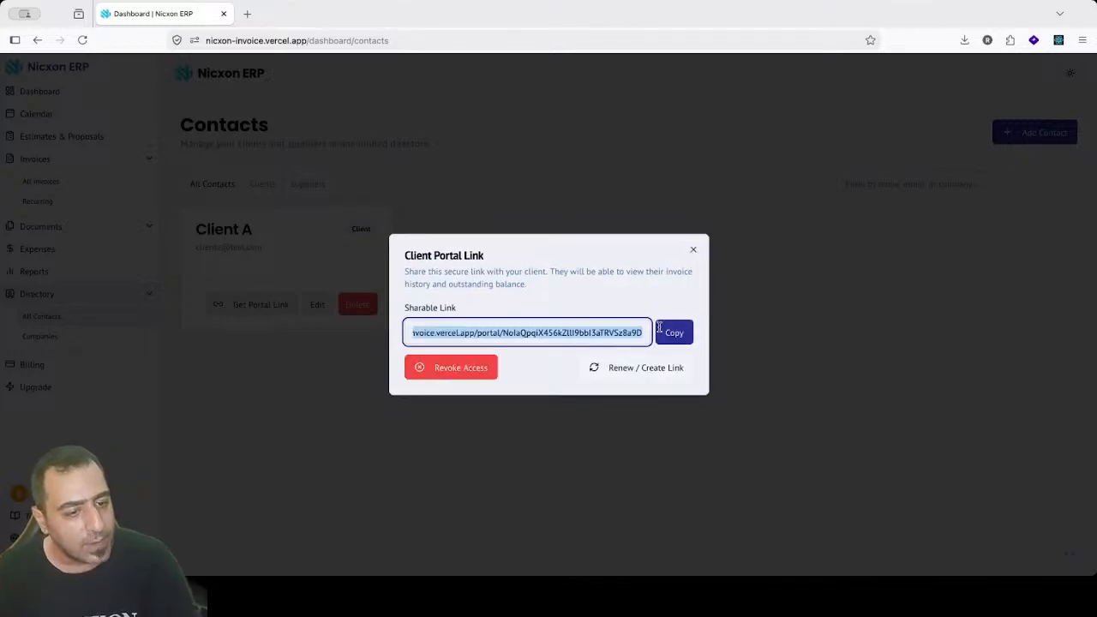
pyautogui.click(564, 334)
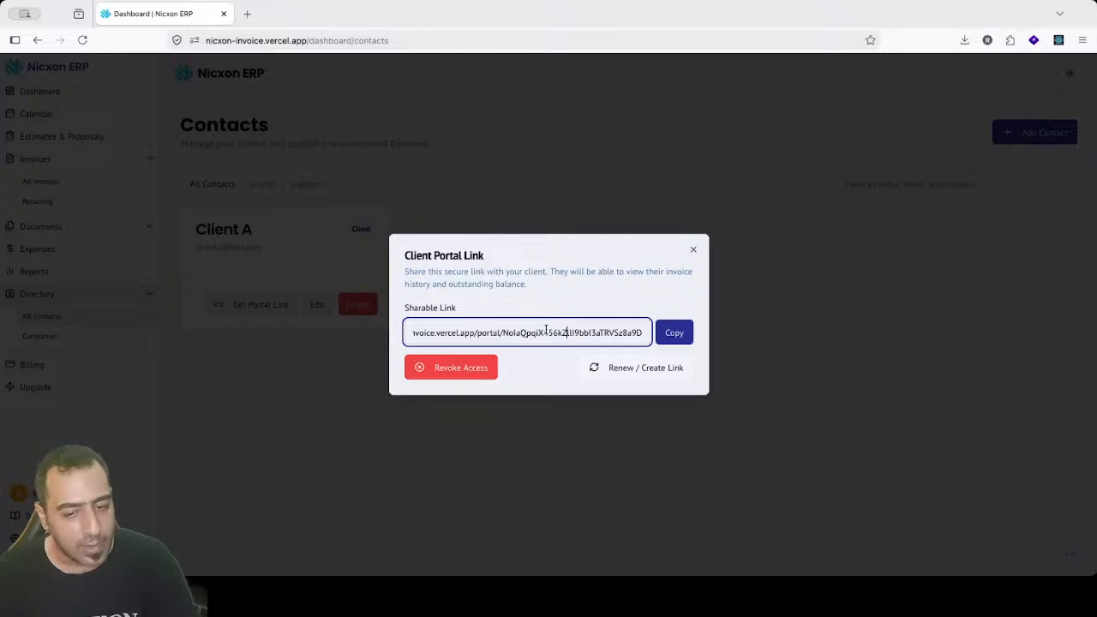
pyautogui.click(672, 333)
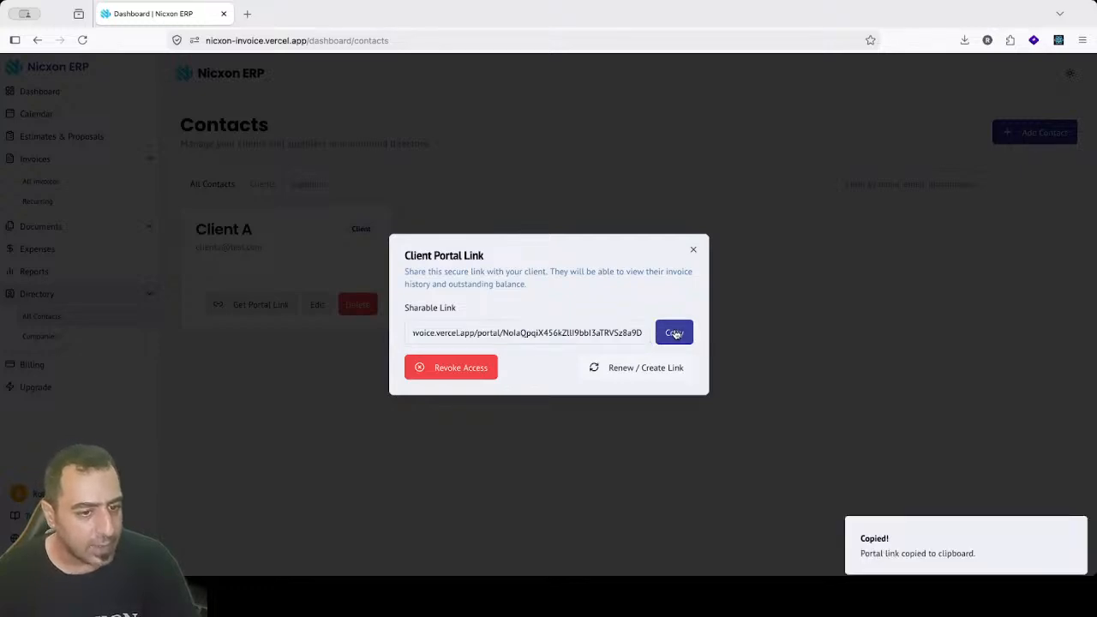
pyautogui.click(693, 252)
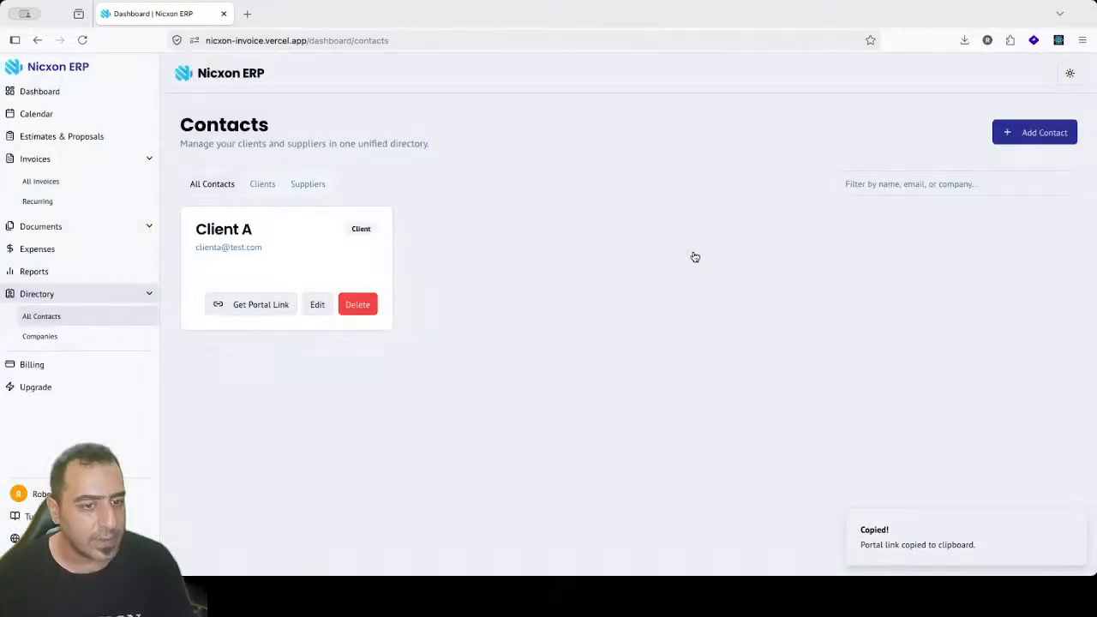
# Step: Load Client A's portal in a new tab showing $2,407.09 outstanding and Partially Paid status
pyautogui.click(246, 15)
pyautogui.hotkey('ctrl', 'v')
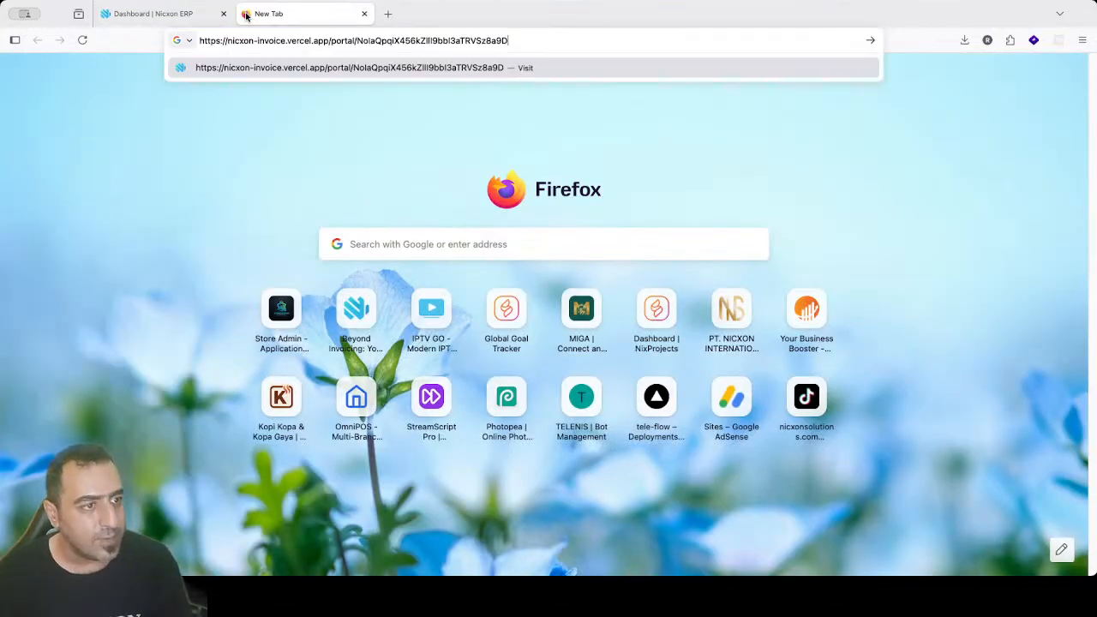
pyautogui.press('Return')
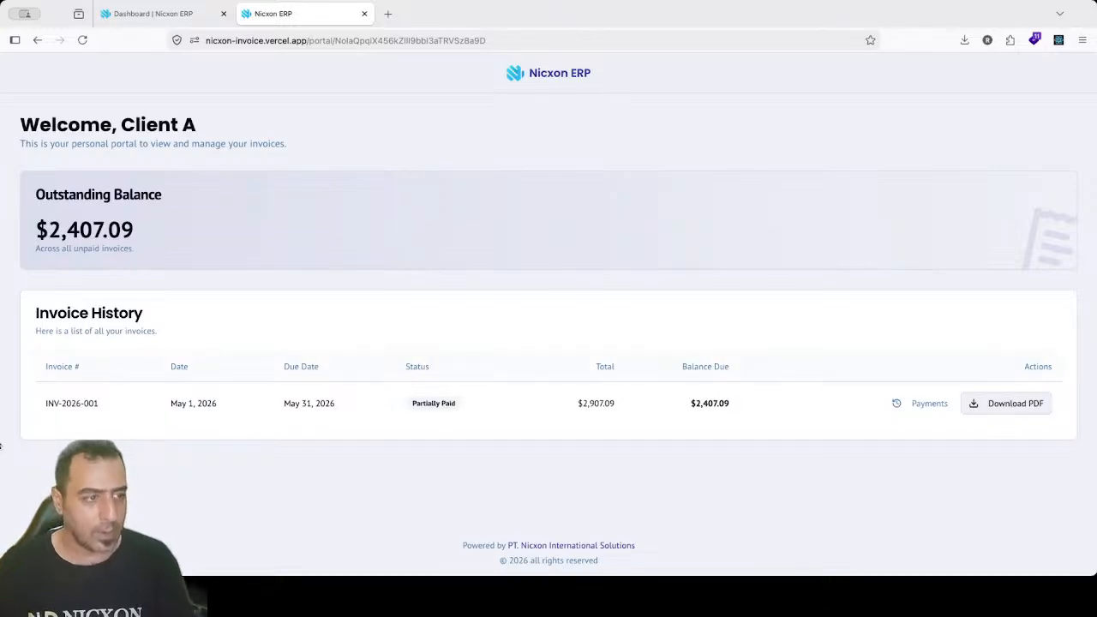
pyautogui.moveTo(40, 124); pyautogui.dragTo(137, 127)
pyautogui.moveTo(19, 199); pyautogui.dragTo(170, 241)
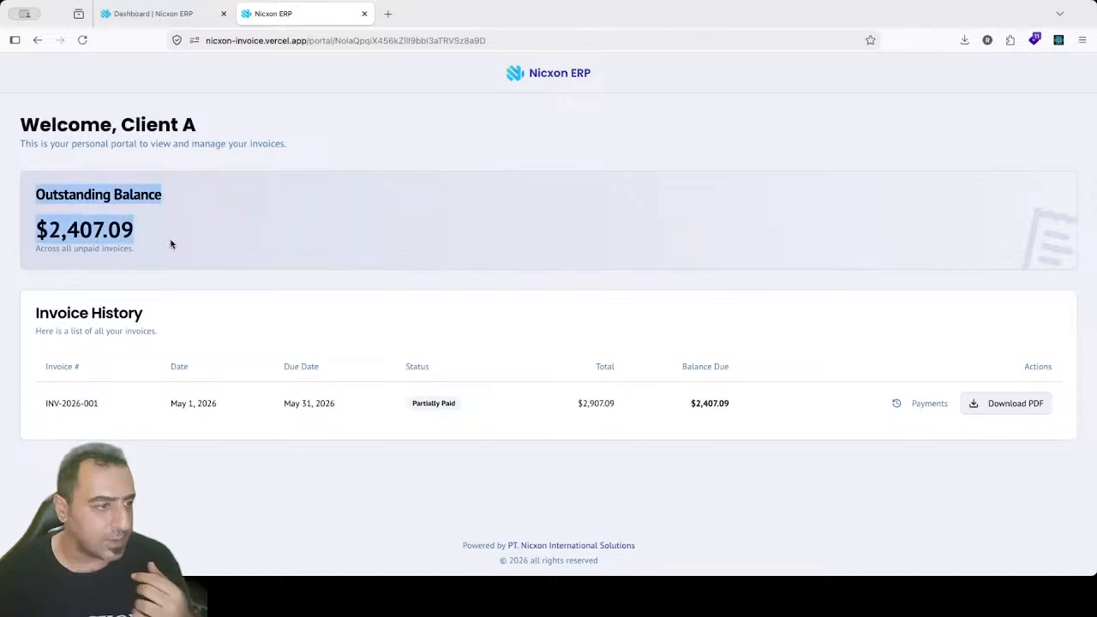
pyautogui.moveTo(32, 225); pyautogui.dragTo(157, 242)
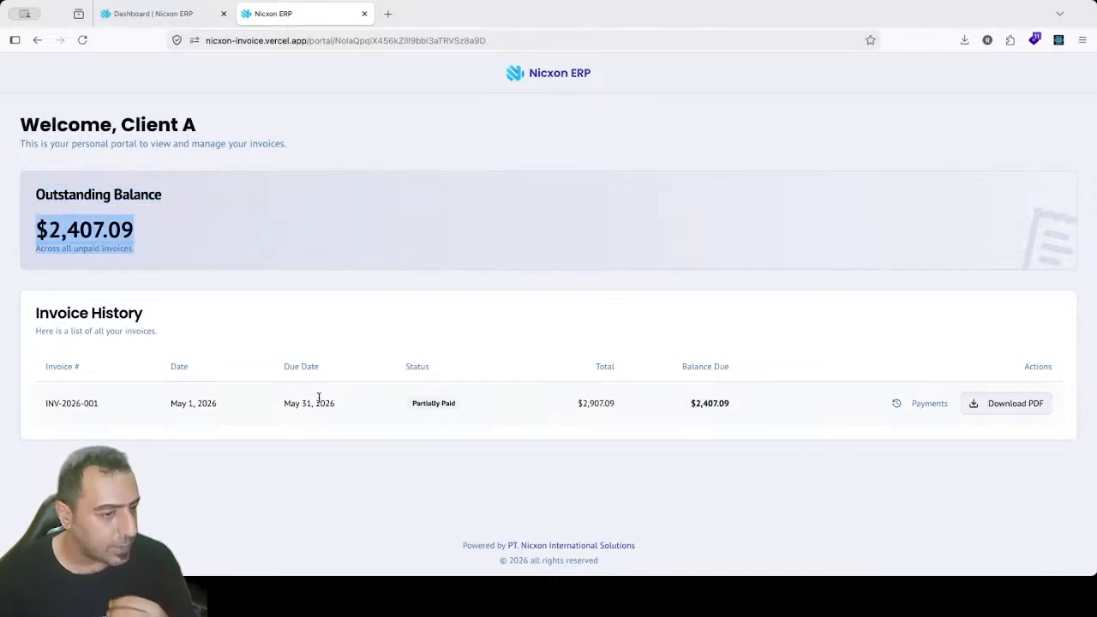
pyautogui.moveTo(414, 404); pyautogui.dragTo(442, 412)
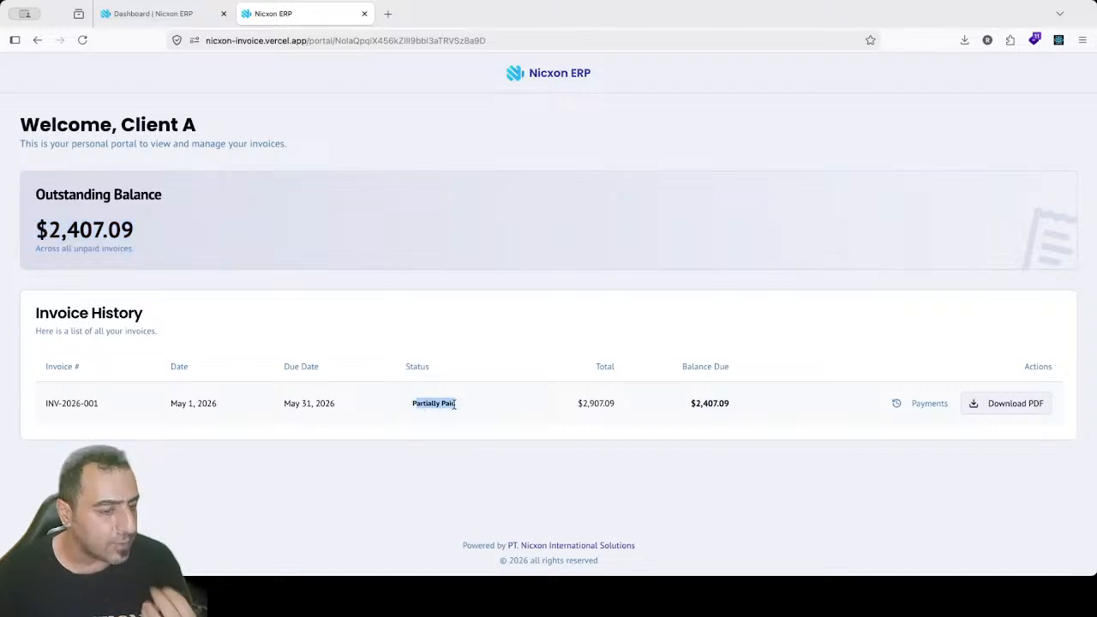
pyautogui.moveTo(70, 402); pyautogui.dragTo(127, 417)
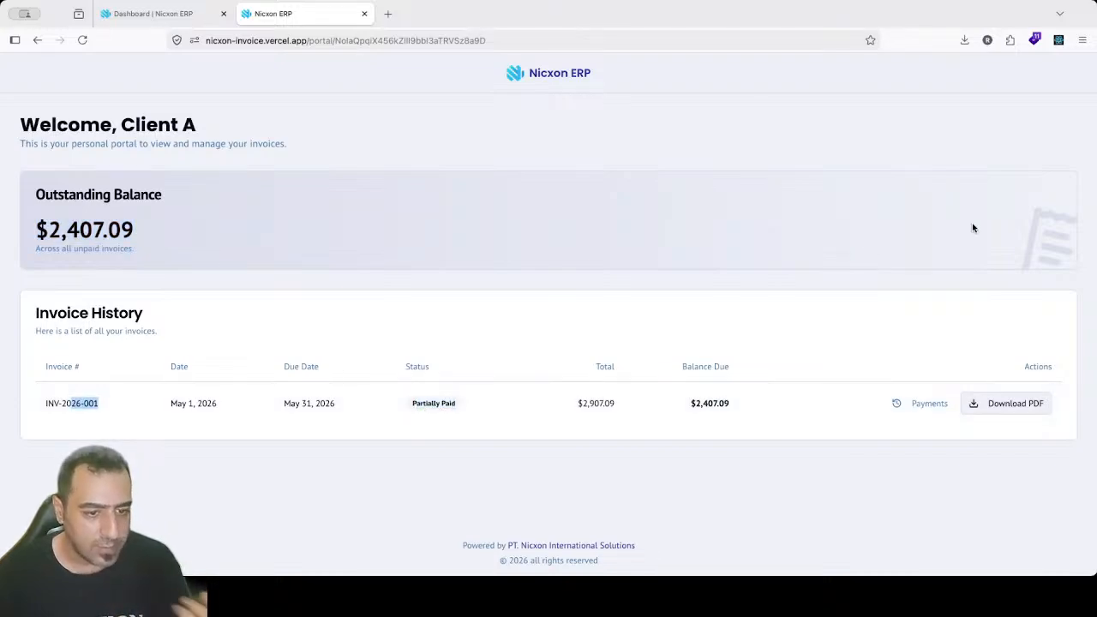
# Step: Review INV-2026-001's payment history in the portal, then open its invoice preview
pyautogui.click(1090, 197)
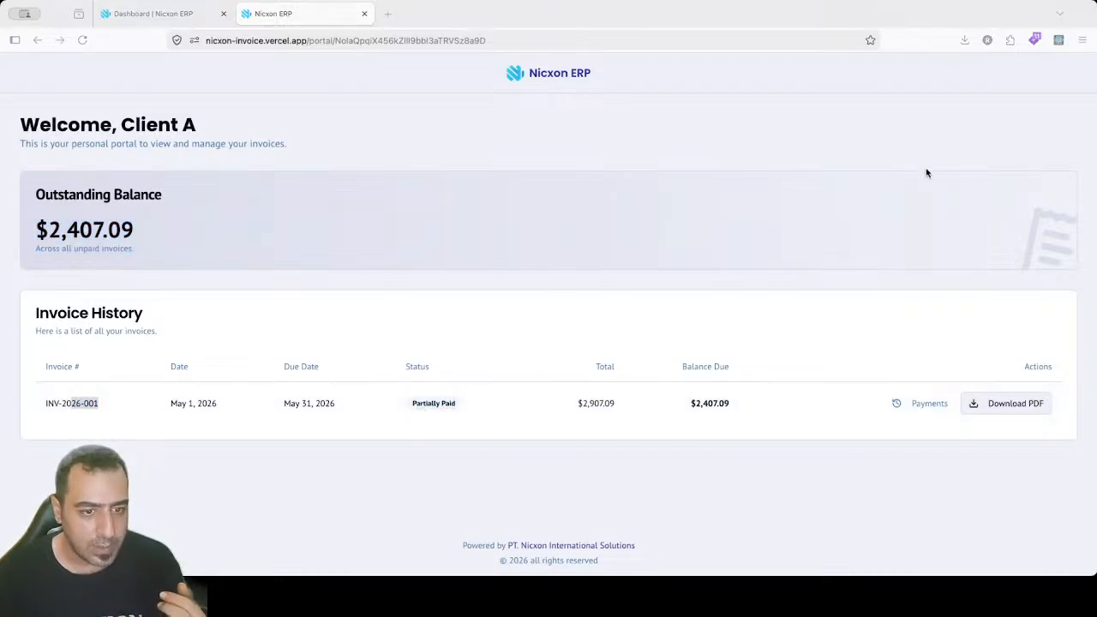
pyautogui.click(910, 411)
pyautogui.click(910, 411)
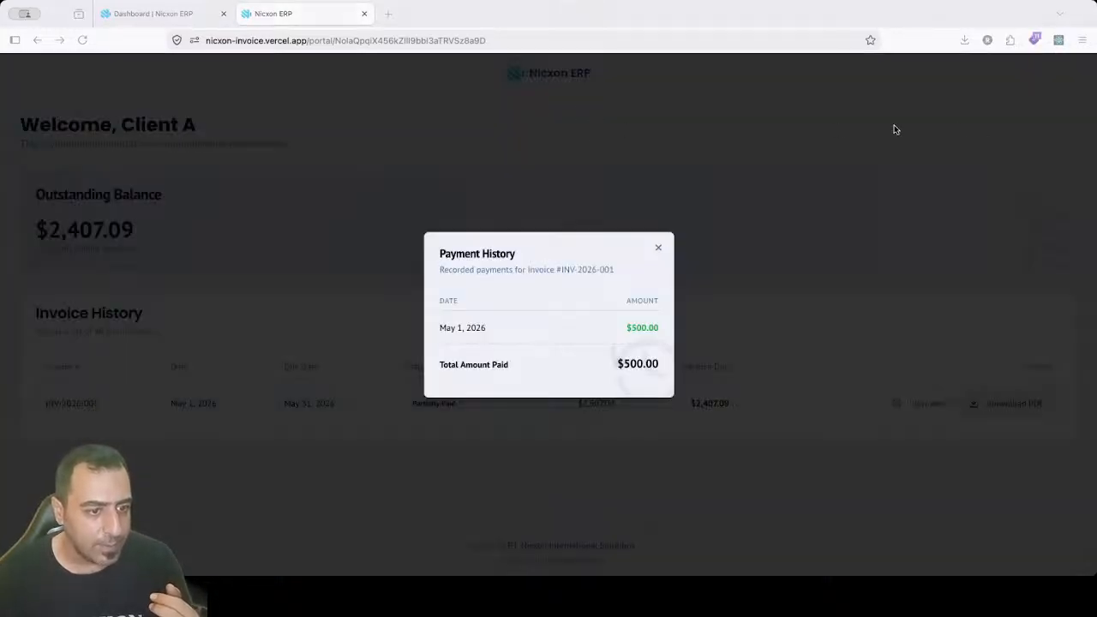
pyautogui.moveTo(637, 330); pyautogui.dragTo(658, 335)
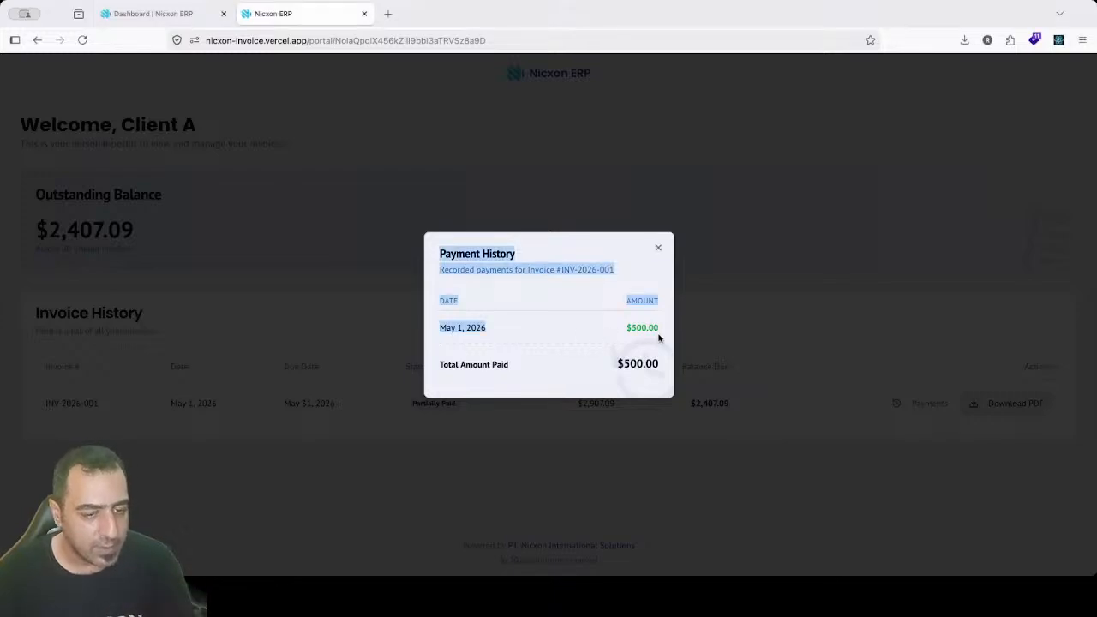
pyautogui.click(559, 311)
pyautogui.click(658, 248)
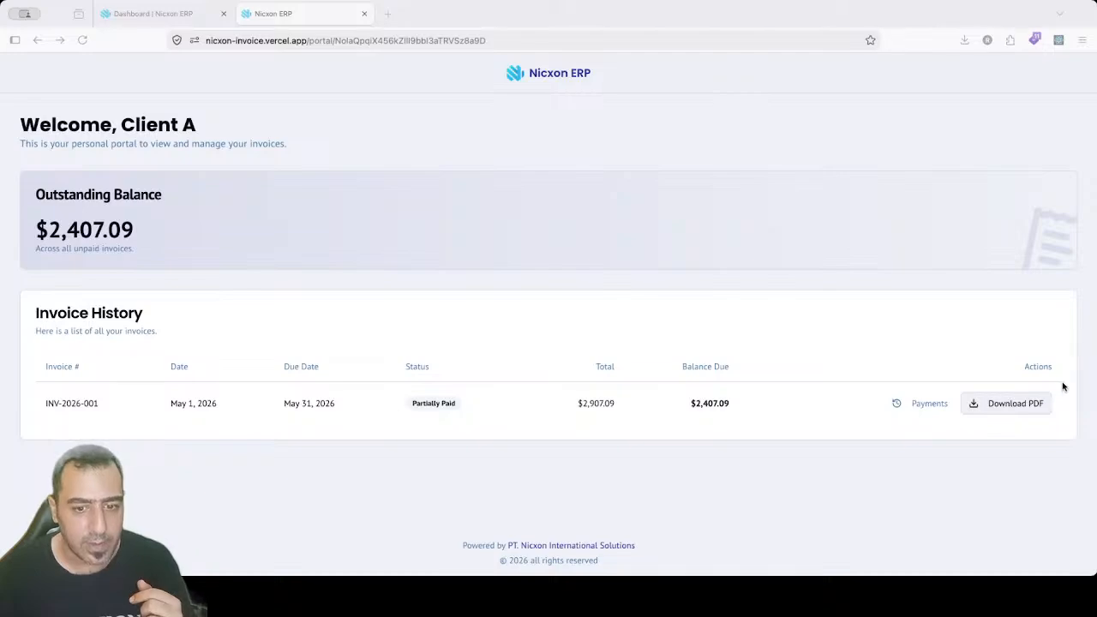
pyautogui.click(994, 404)
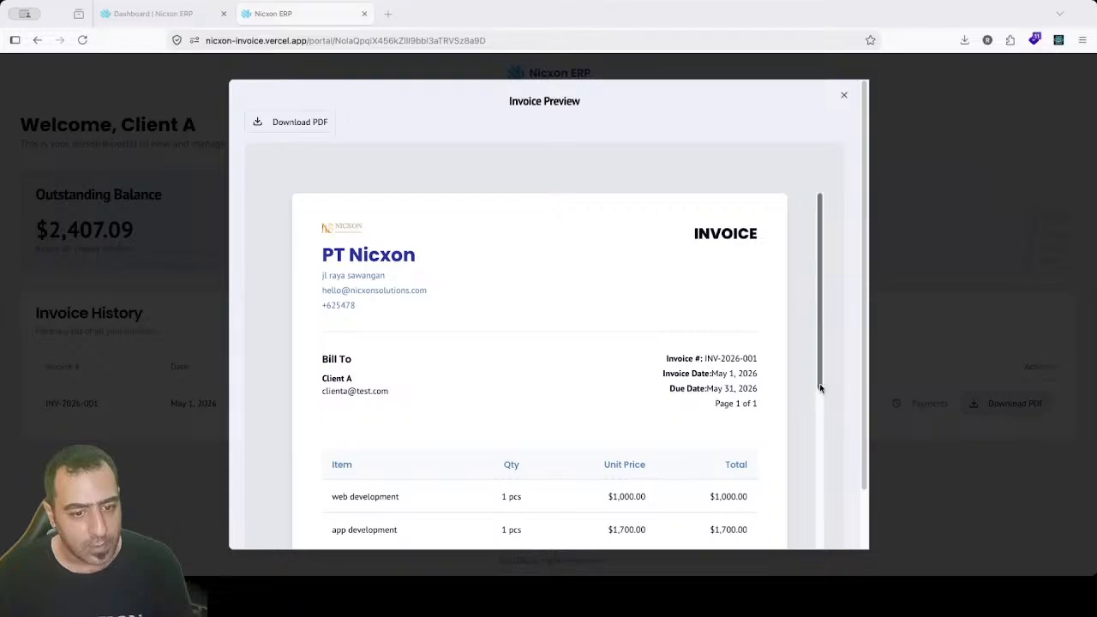
# Step: Download INV-2026-001 as a PDF from the preview and return to the Dashboard tab
pyautogui.scroll(-4, 819, 382)
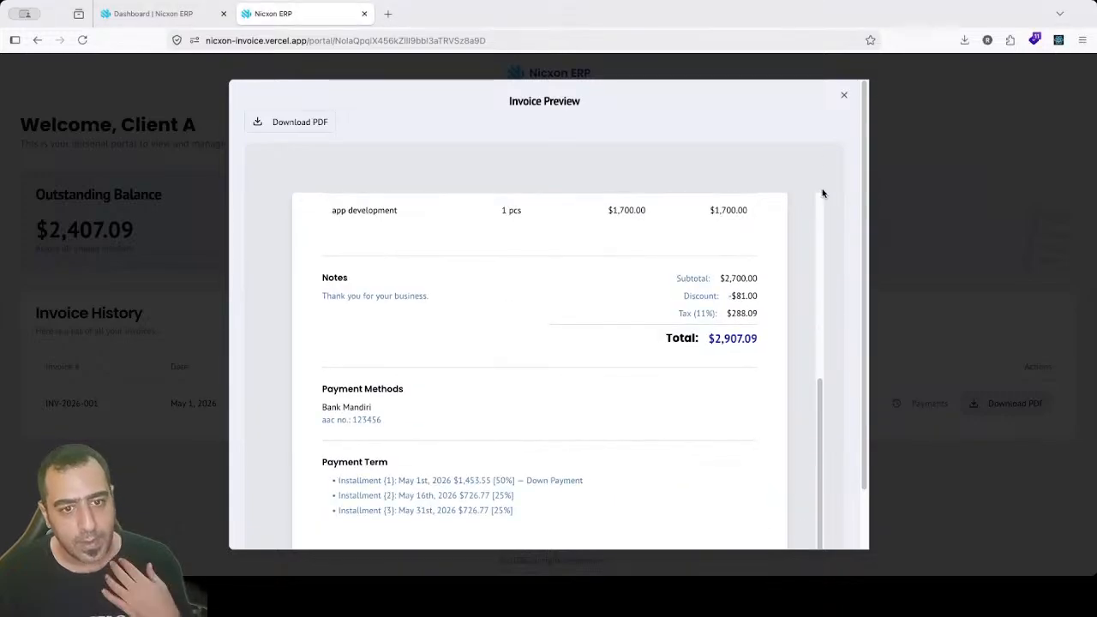
pyautogui.scroll(5, 820, 202)
pyautogui.click(292, 121)
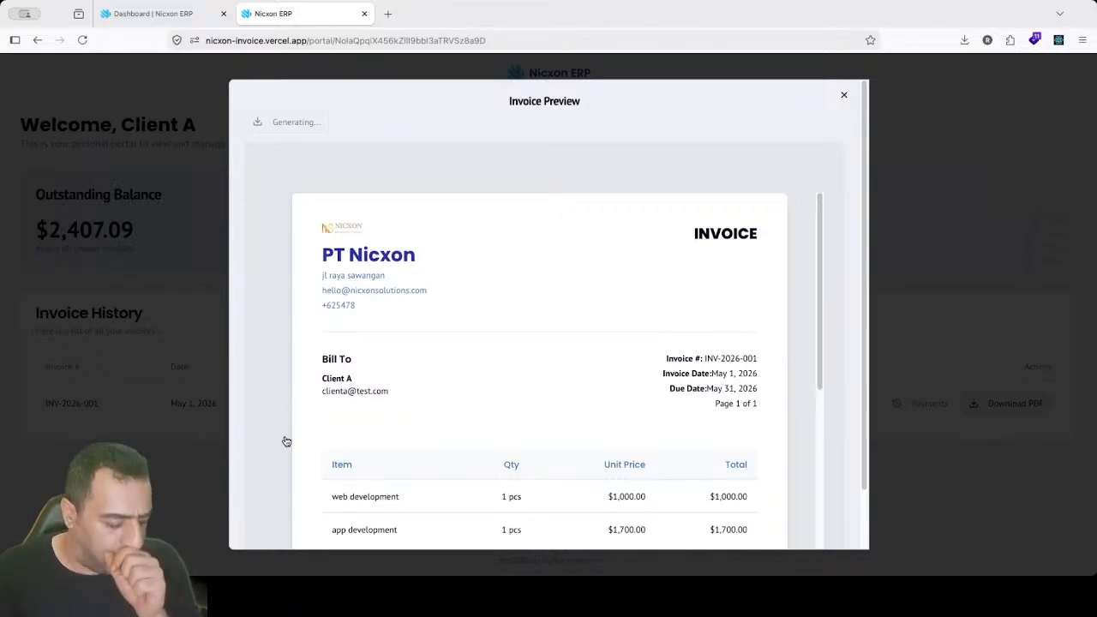
pyautogui.click(183, 15)
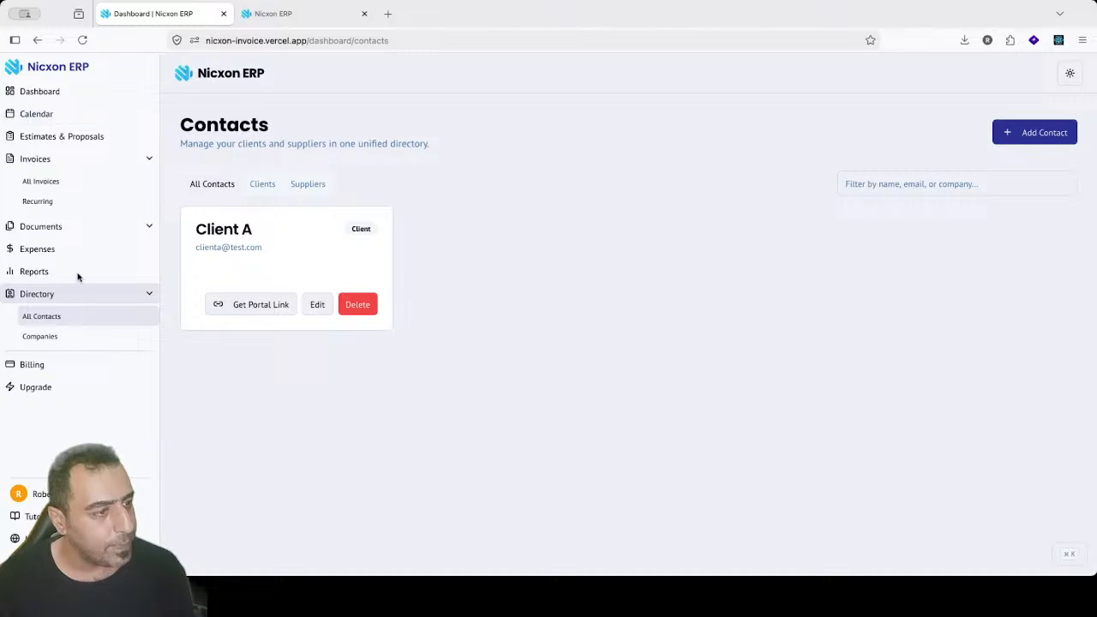
# Step: Go to Documents > Commercial Invoices and create a new commercial invoice
pyautogui.click(63, 226)
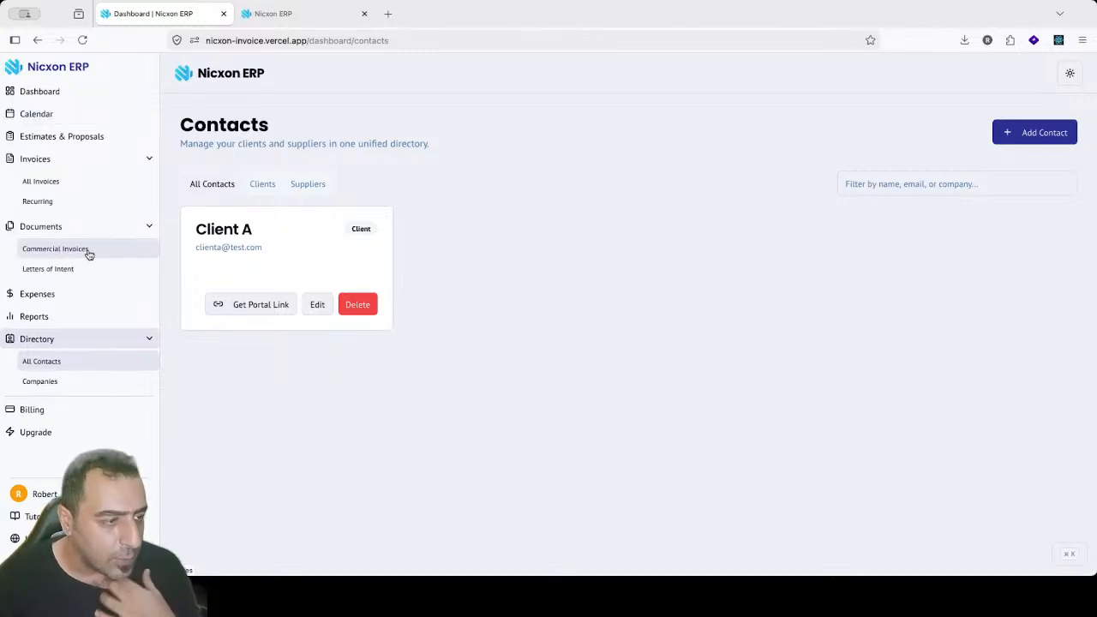
pyautogui.click(86, 250)
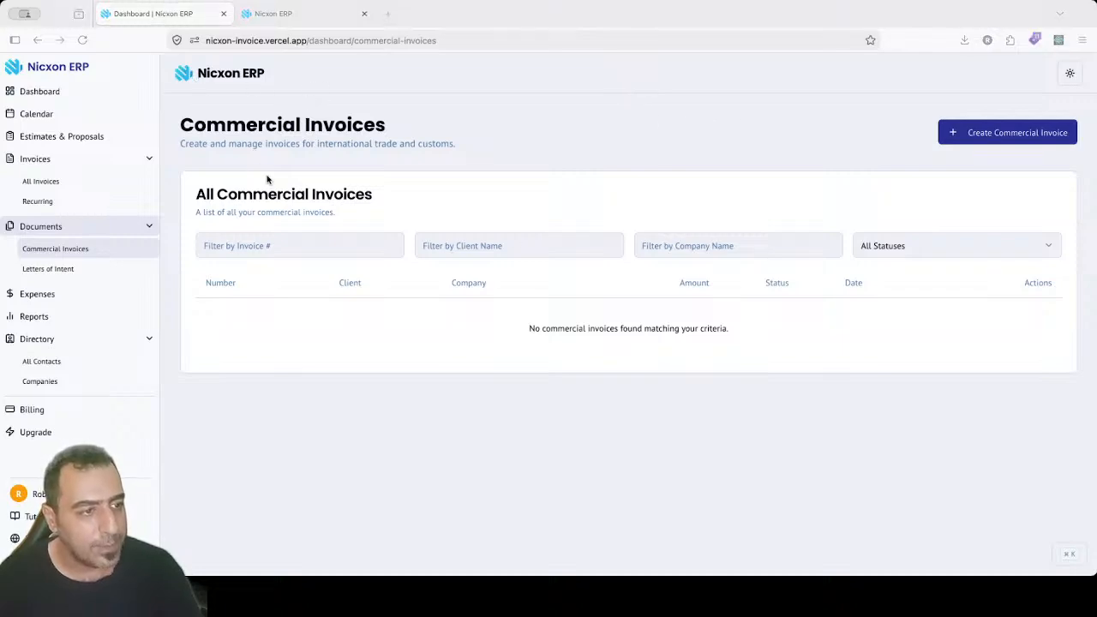
pyautogui.click(972, 133)
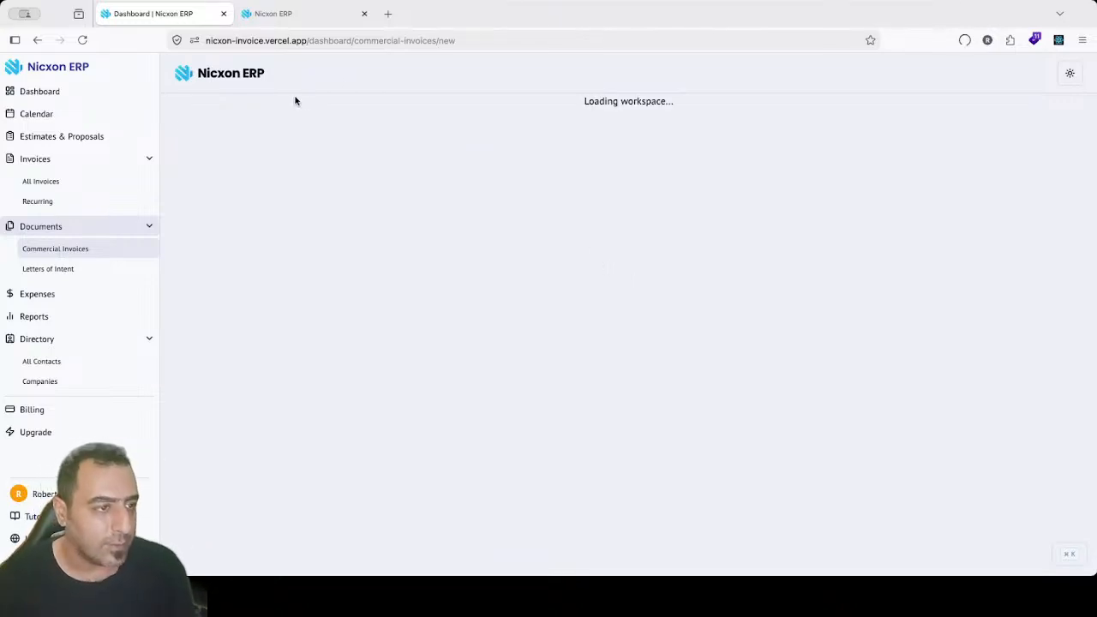
# Step: Open the downloaded invoice PDF to check it, then close its tab
pyautogui.click(596, 238)
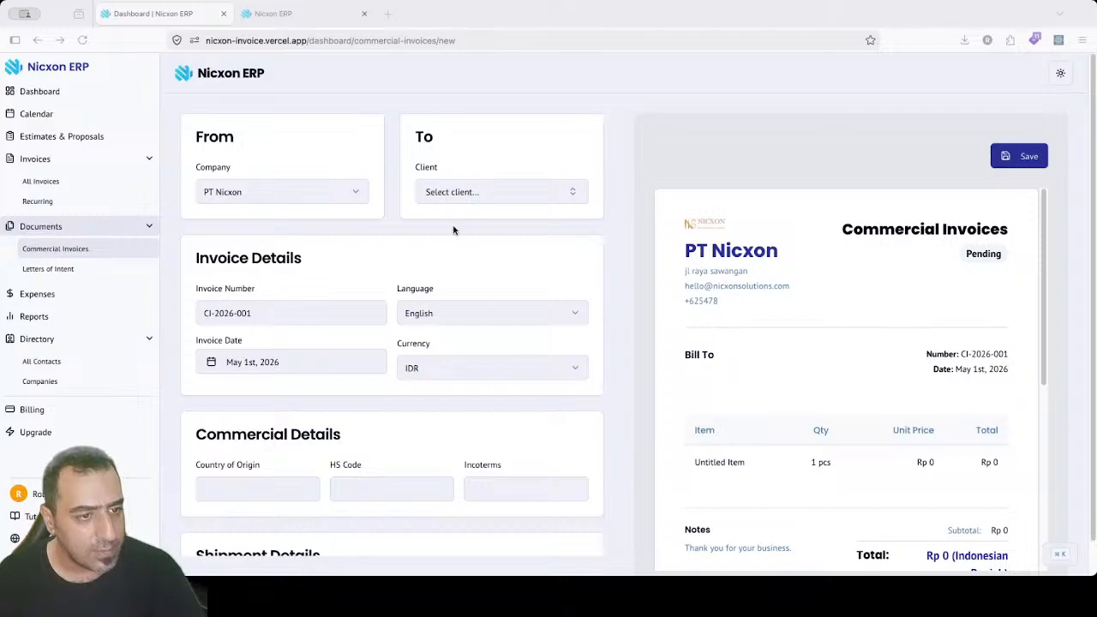
pyautogui.doubleClick(494, 198)
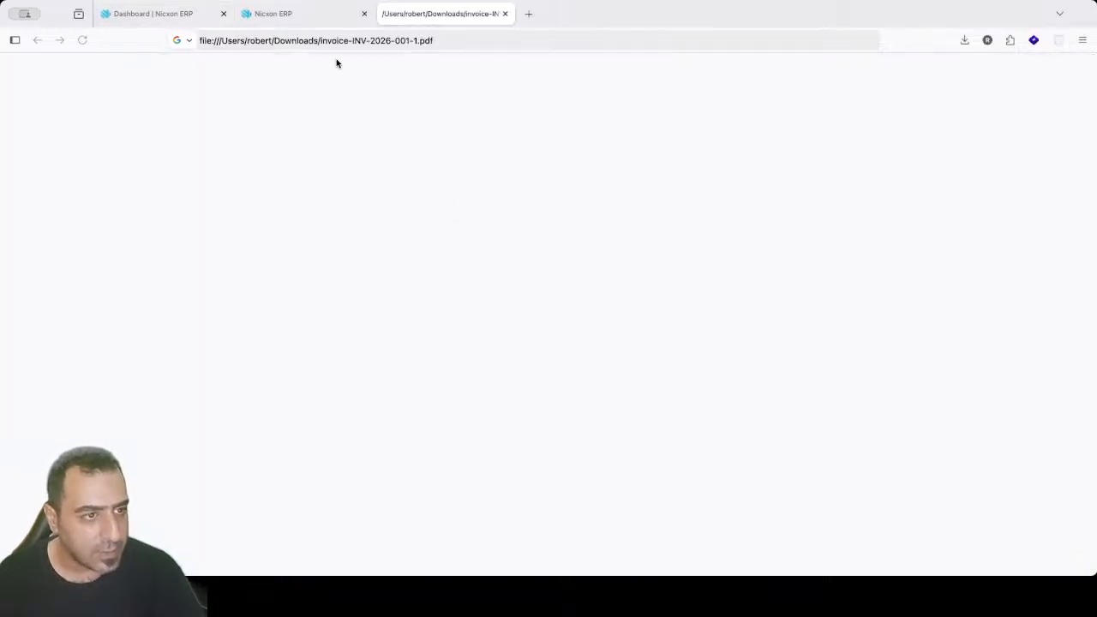
pyautogui.click(509, 12)
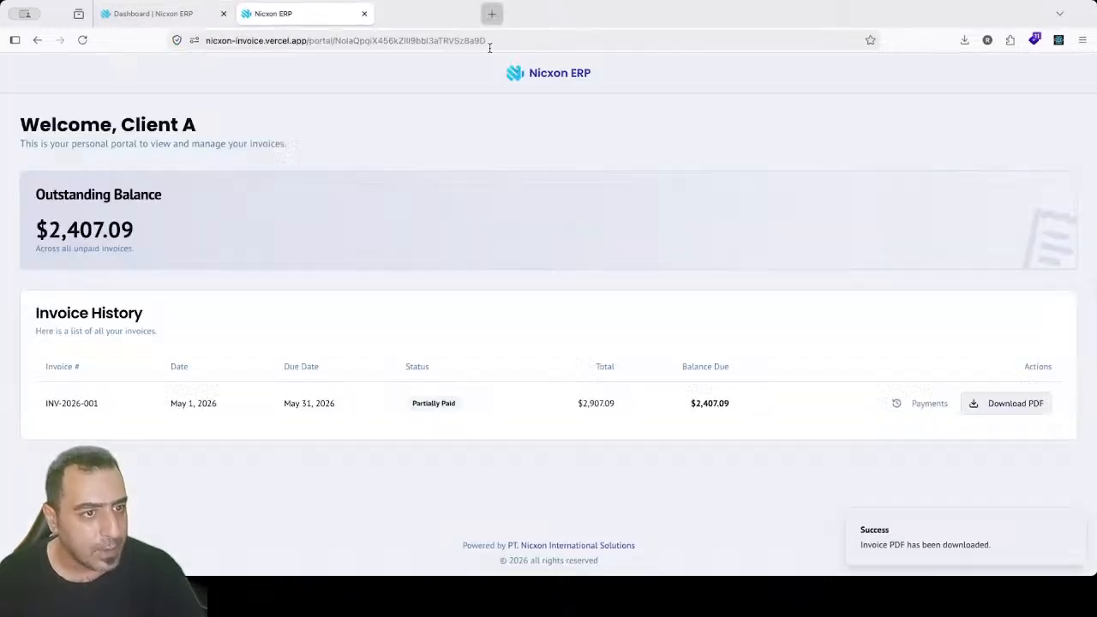
pyautogui.click(134, 14)
# Step: Select Client A as recipient, close the second tab, and visit the Country of Origin, HS Code and Incoterms fields
pyautogui.click(467, 192)
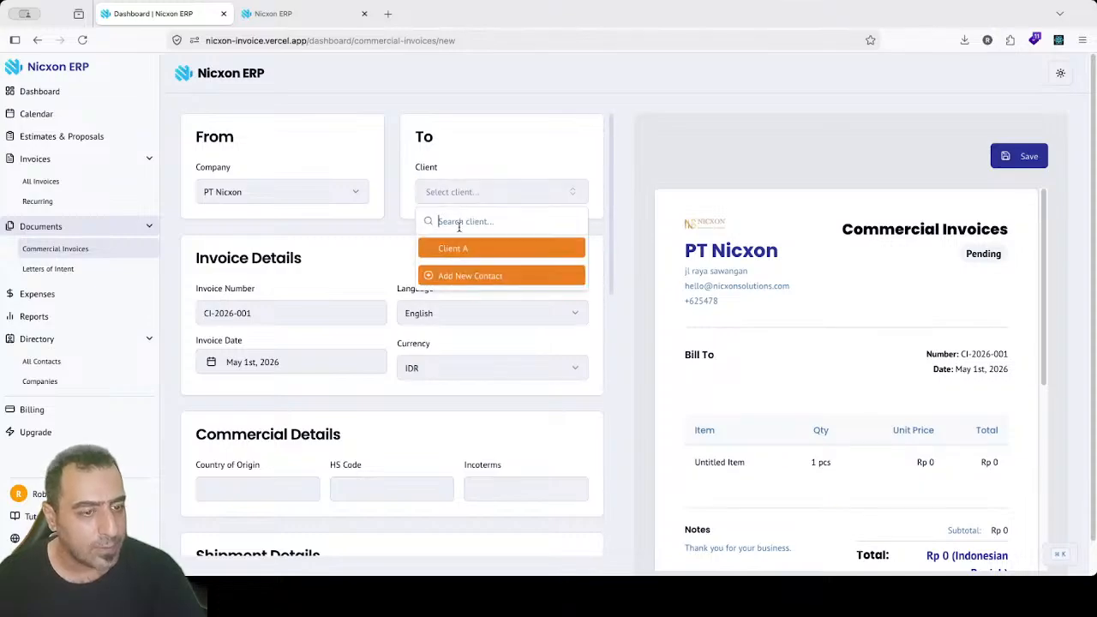
pyautogui.click(463, 242)
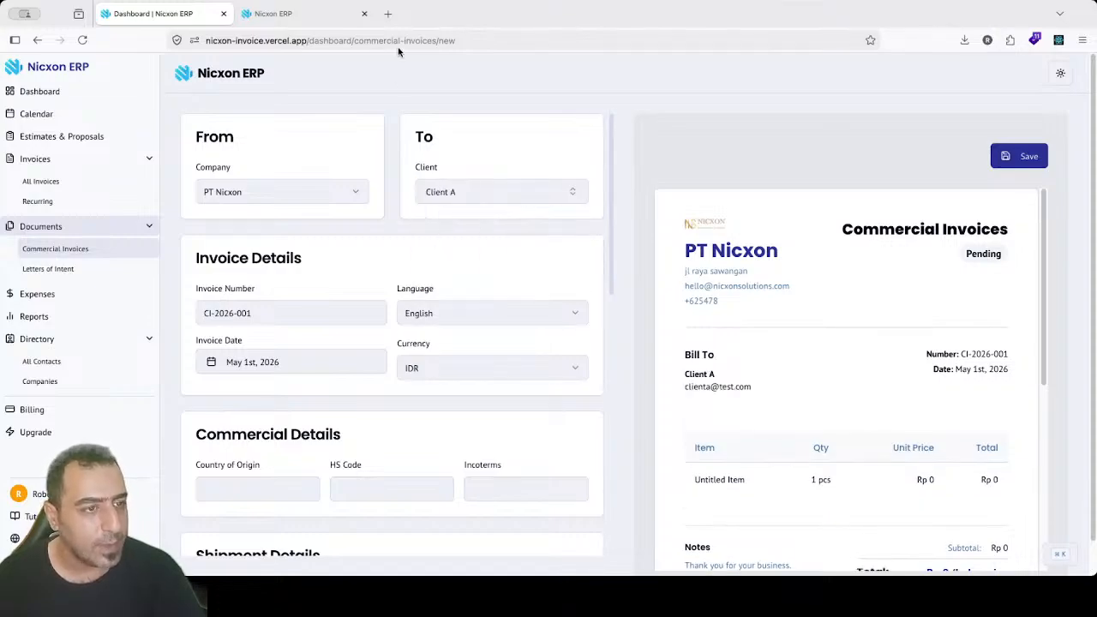
pyautogui.click(364, 14)
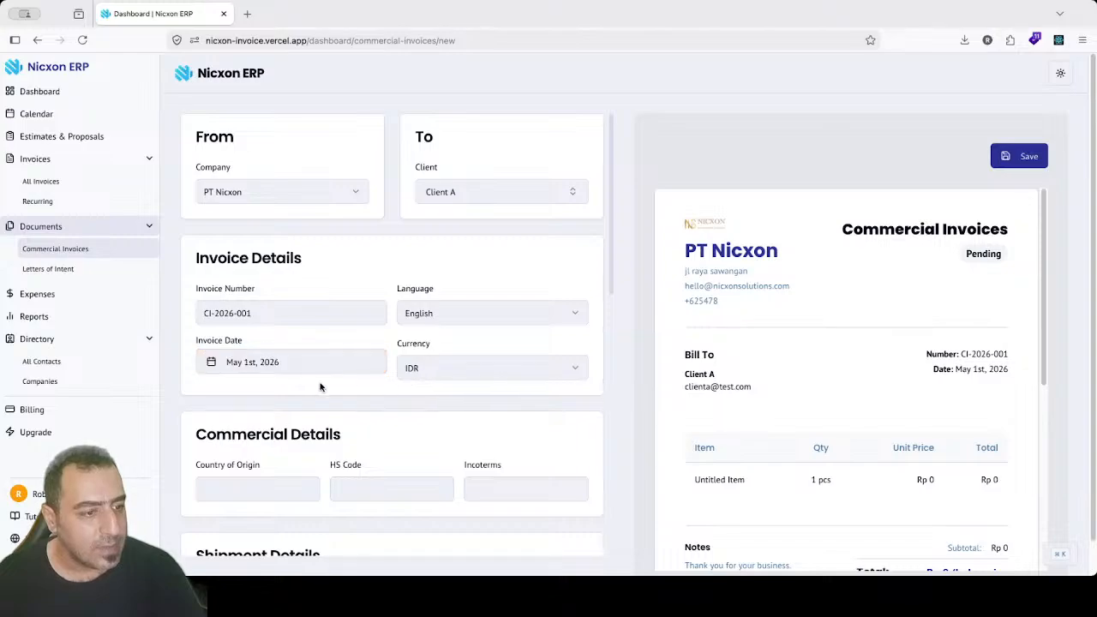
pyautogui.click(246, 500)
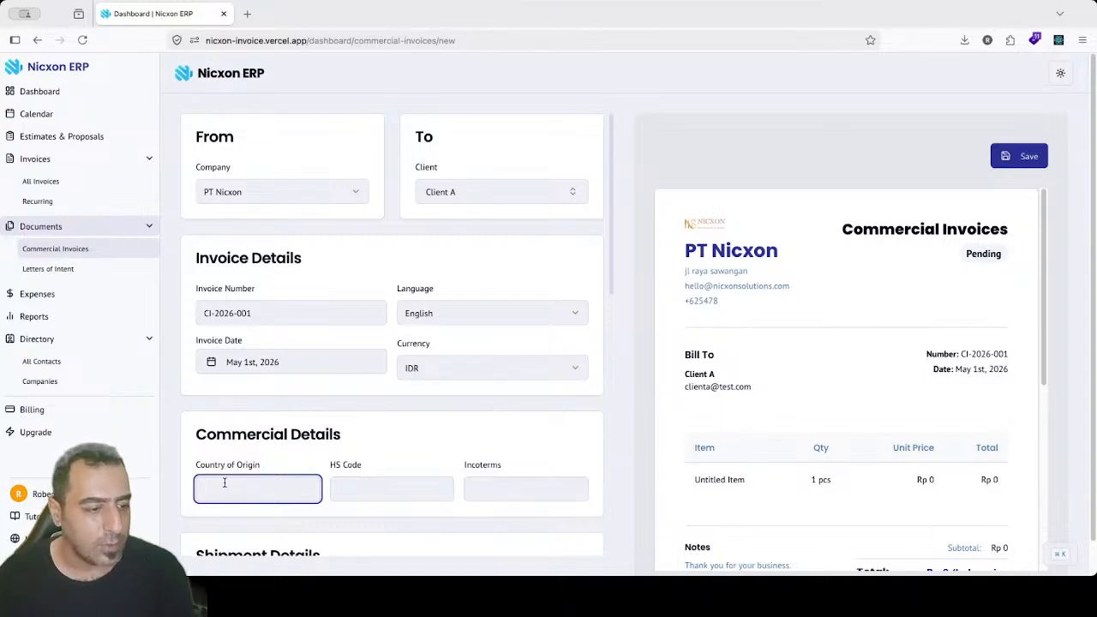
pyautogui.click(345, 486)
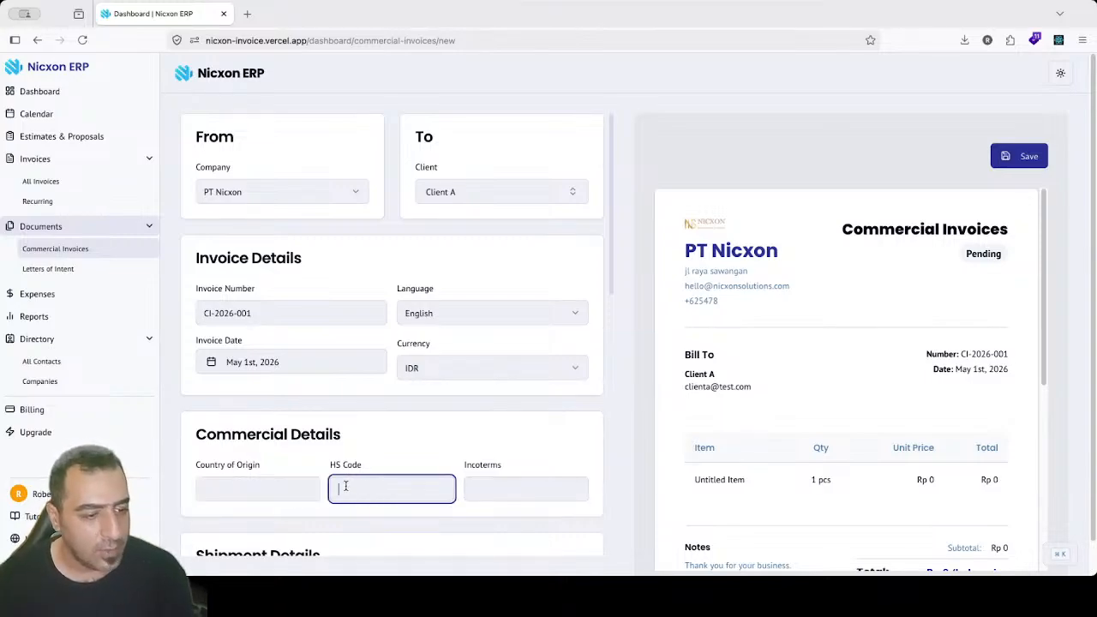
pyautogui.click(495, 483)
pyautogui.moveTo(609, 269); pyautogui.dragTo(615, 367)
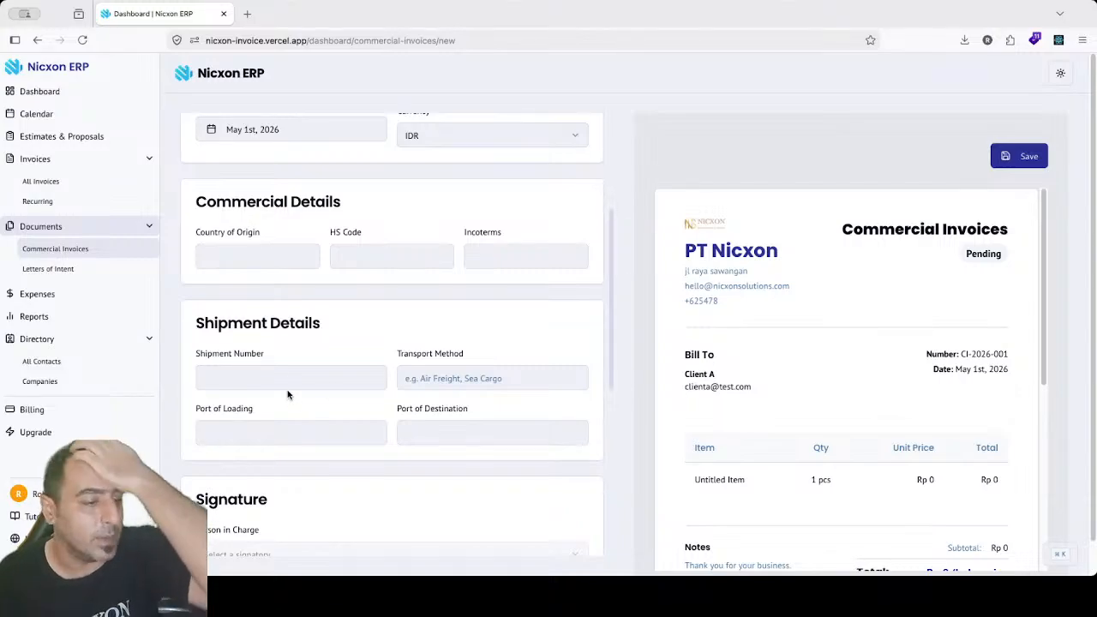
pyautogui.moveTo(232, 326); pyautogui.dragTo(290, 326)
pyautogui.click(261, 380)
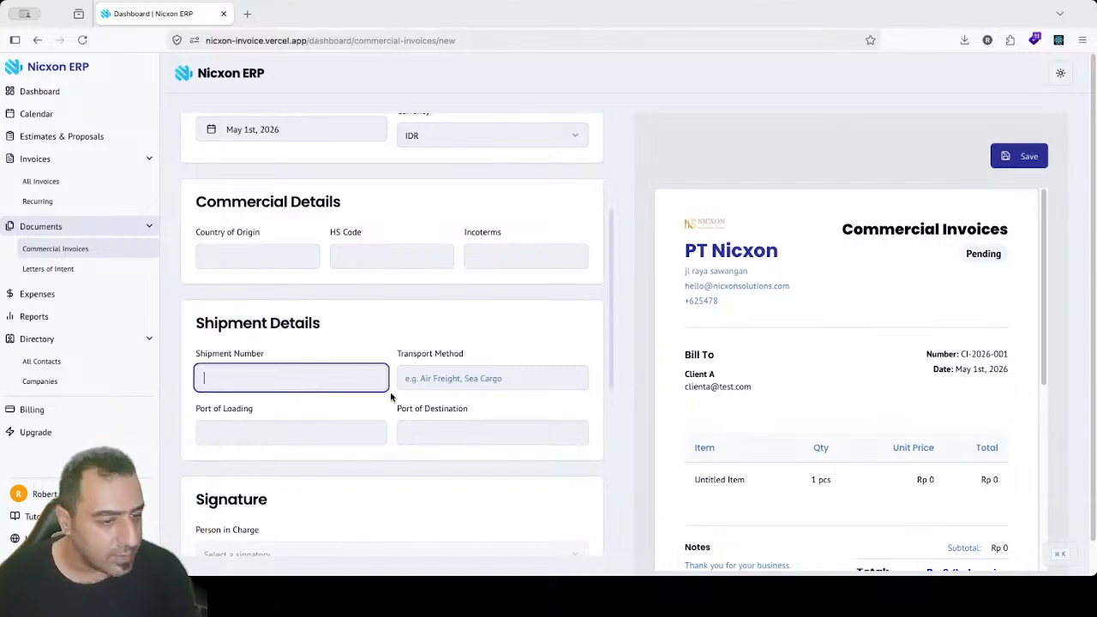
pyautogui.click(457, 378)
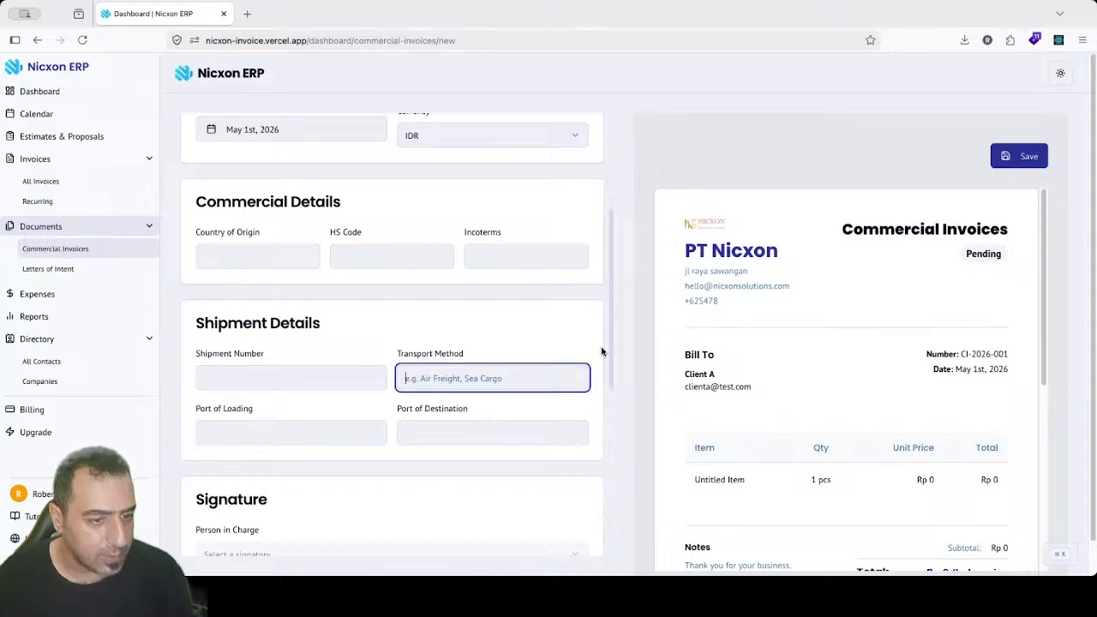
pyautogui.moveTo(610, 332); pyautogui.dragTo(609, 355)
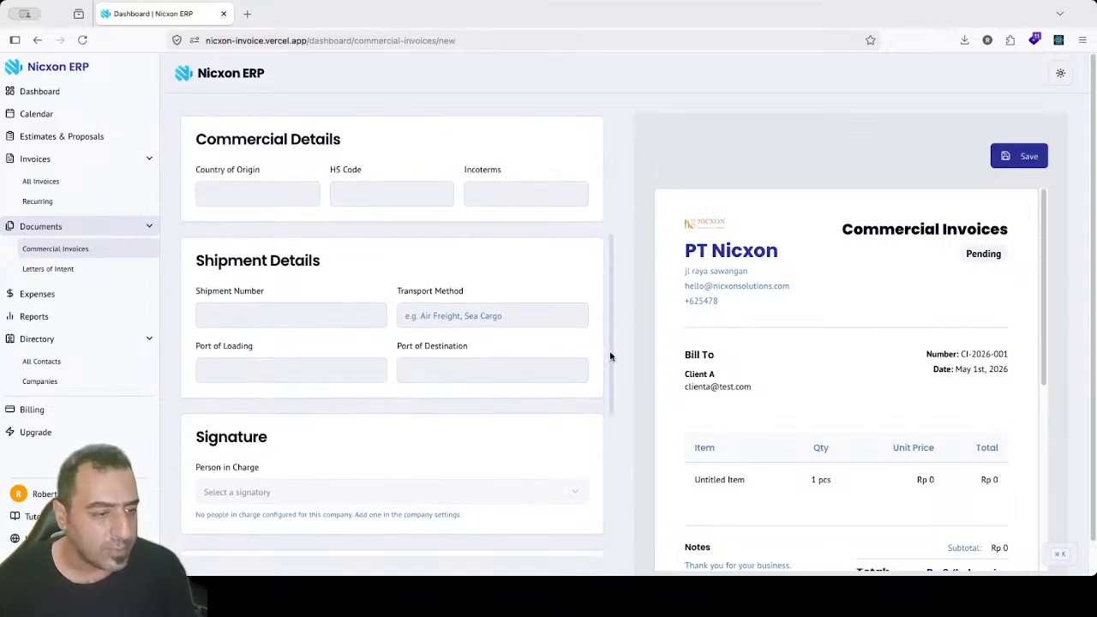
pyautogui.click(258, 372)
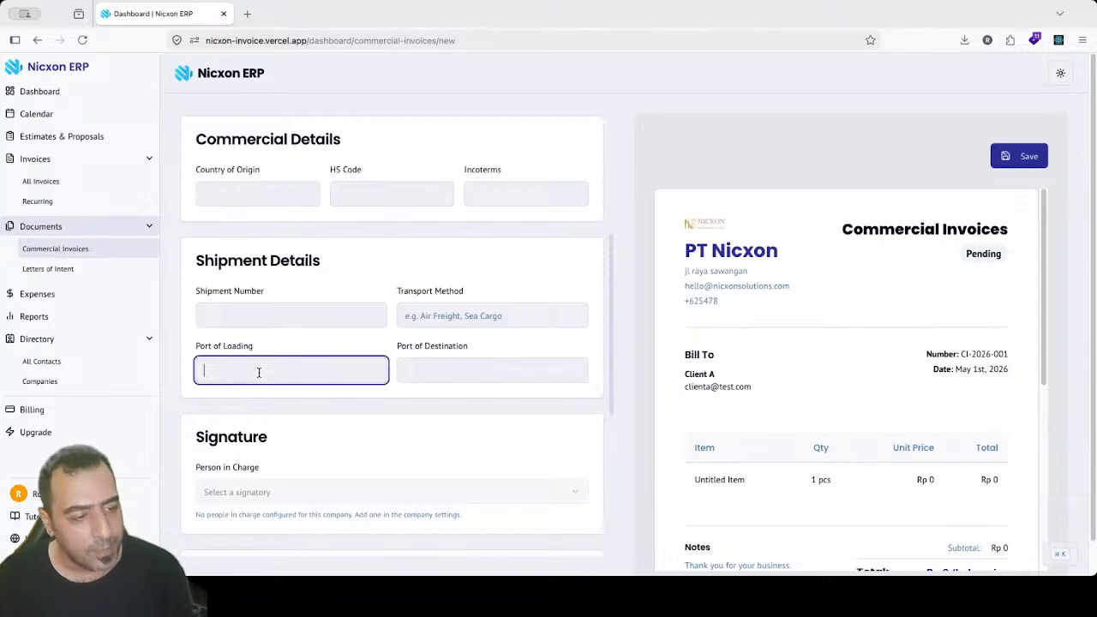
pyautogui.click(565, 360)
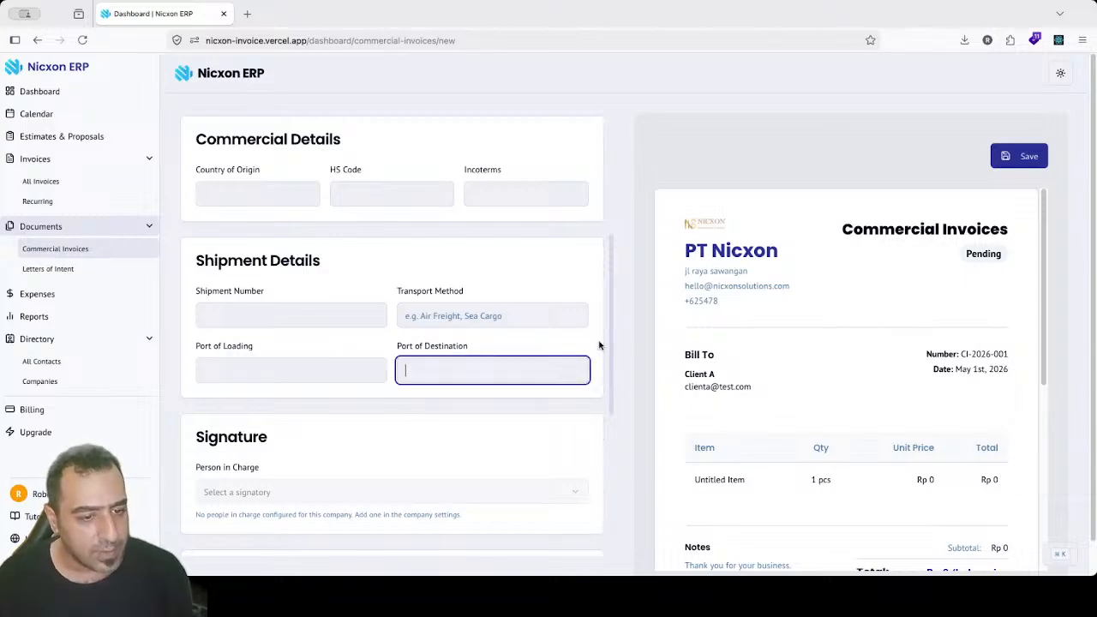
pyautogui.moveTo(610, 353); pyautogui.dragTo(606, 416)
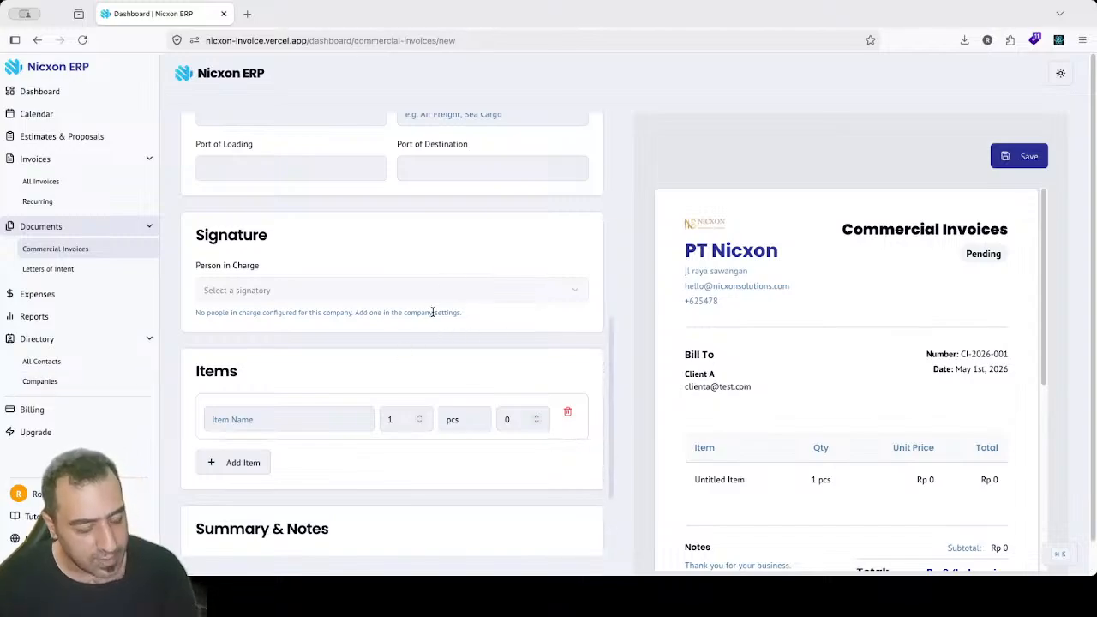
pyautogui.click(1044, 431)
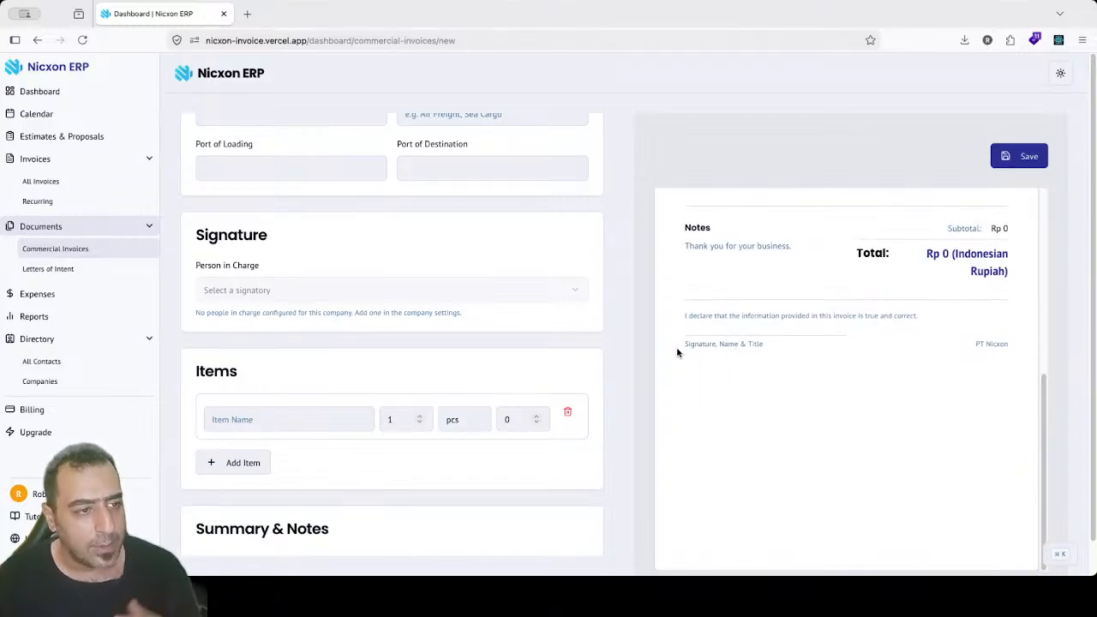
pyautogui.click(252, 418)
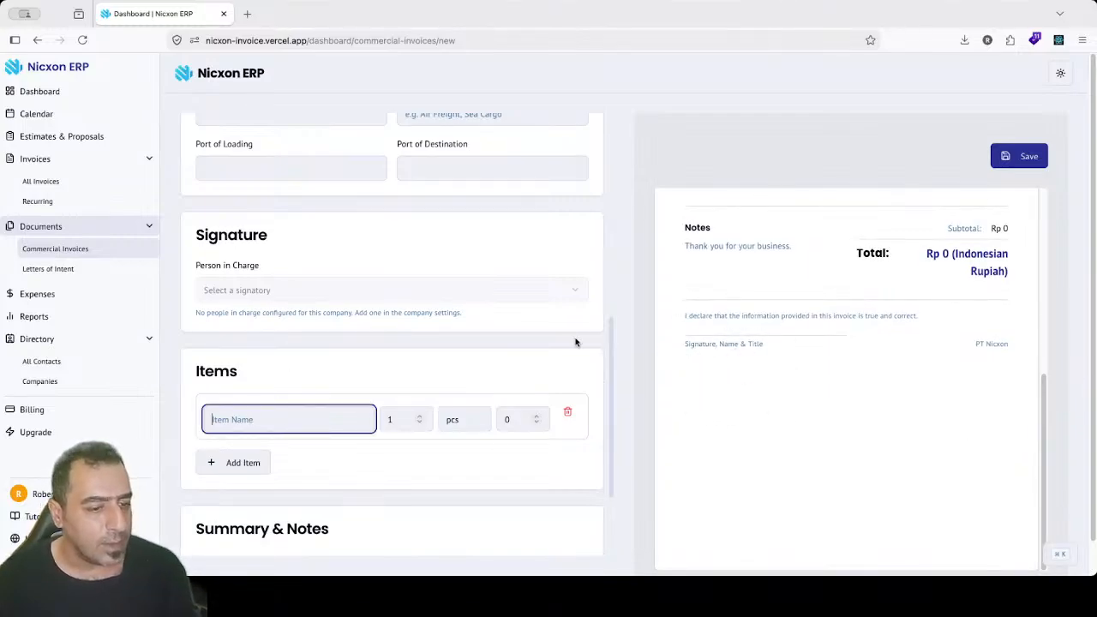
pyautogui.moveTo(612, 410); pyautogui.dragTo(615, 506)
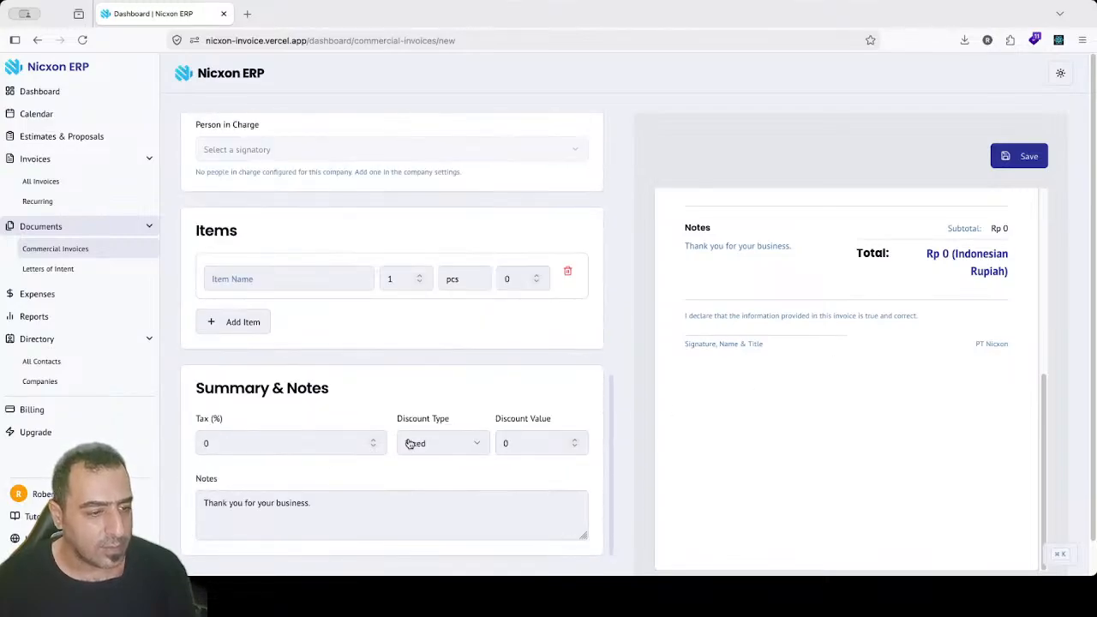
pyautogui.click(257, 447)
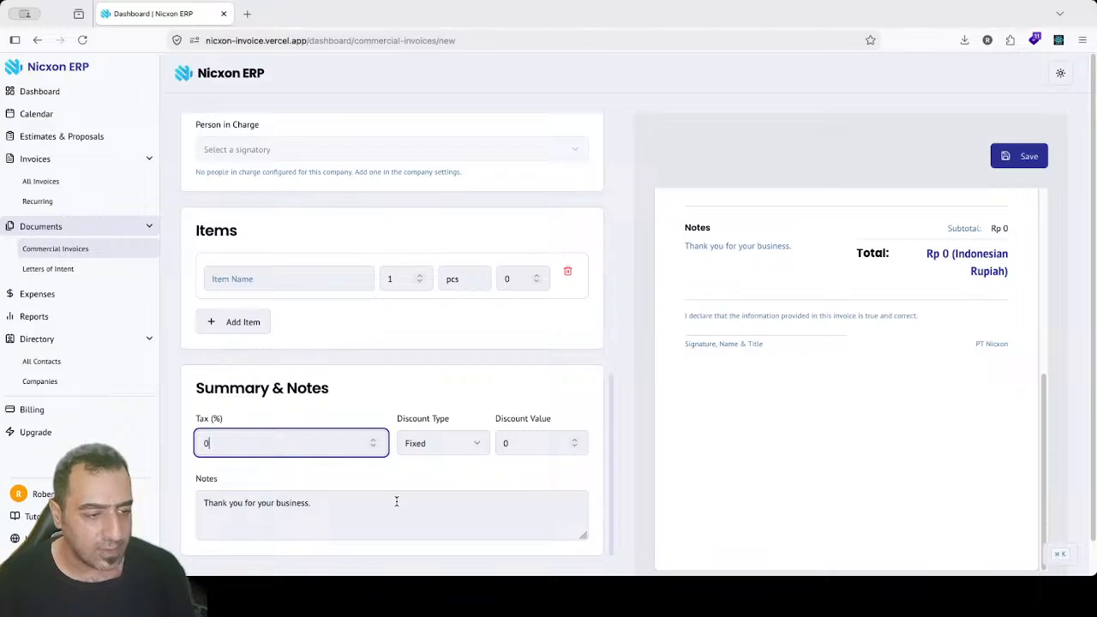
pyautogui.click(426, 494)
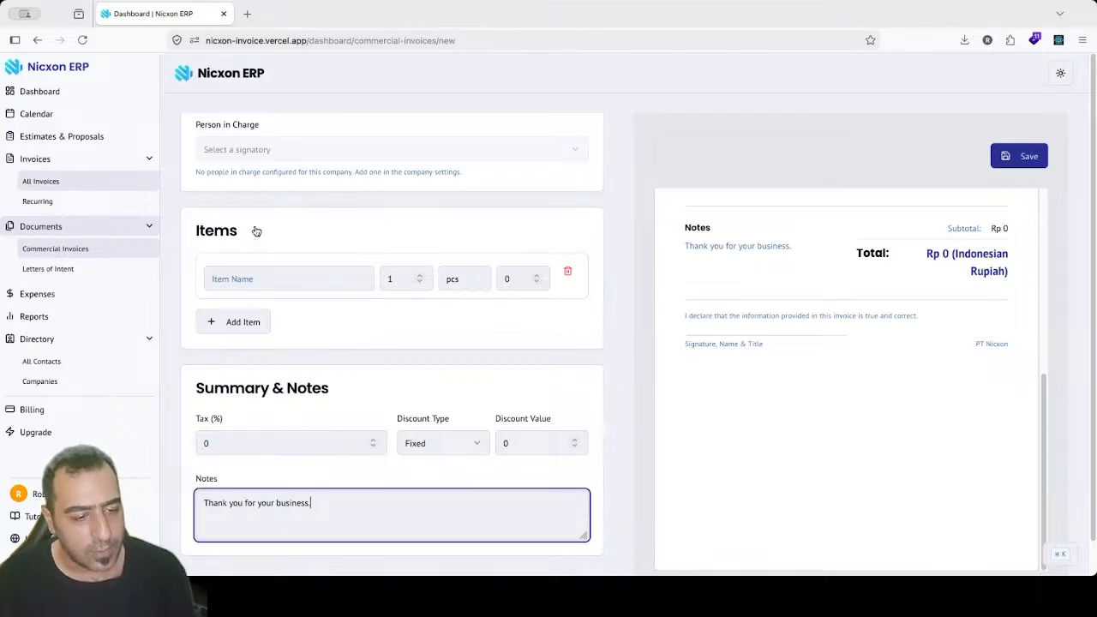
pyautogui.click(615, 398)
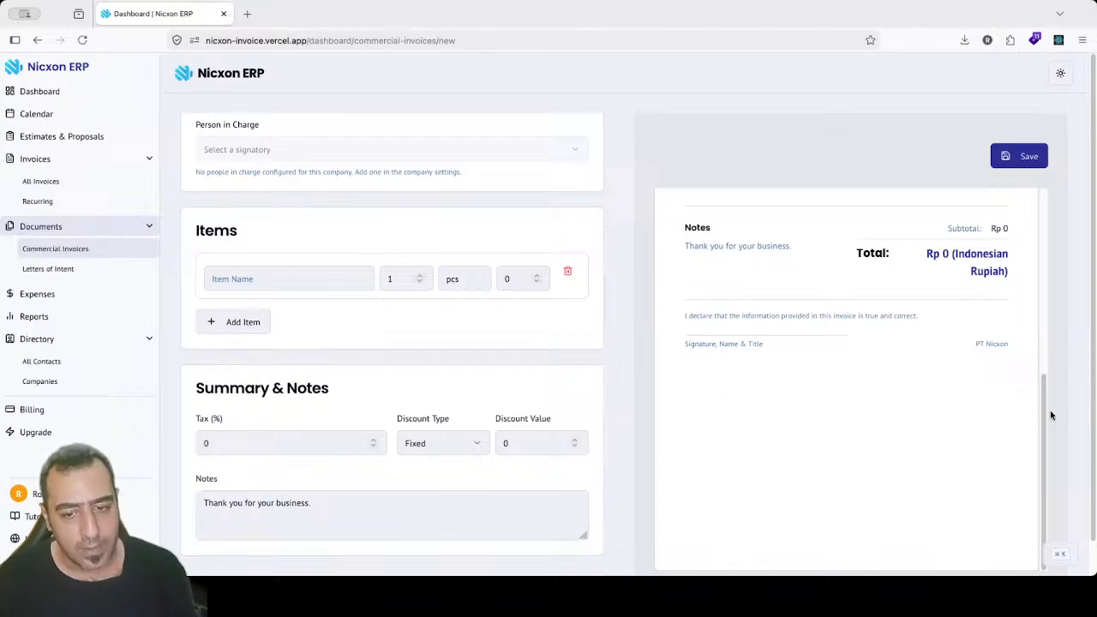
pyautogui.moveTo(1043, 407); pyautogui.dragTo(1036, 221)
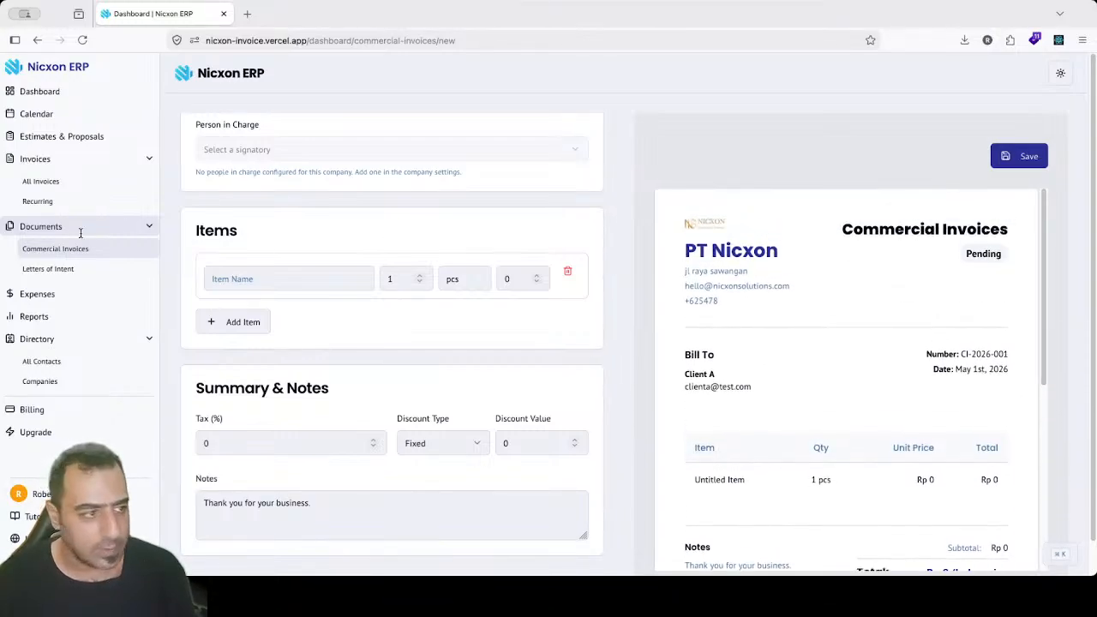
# Step: Start a new Letter of Intent from PT Nicxon addressed to Client A
pyautogui.click(67, 275)
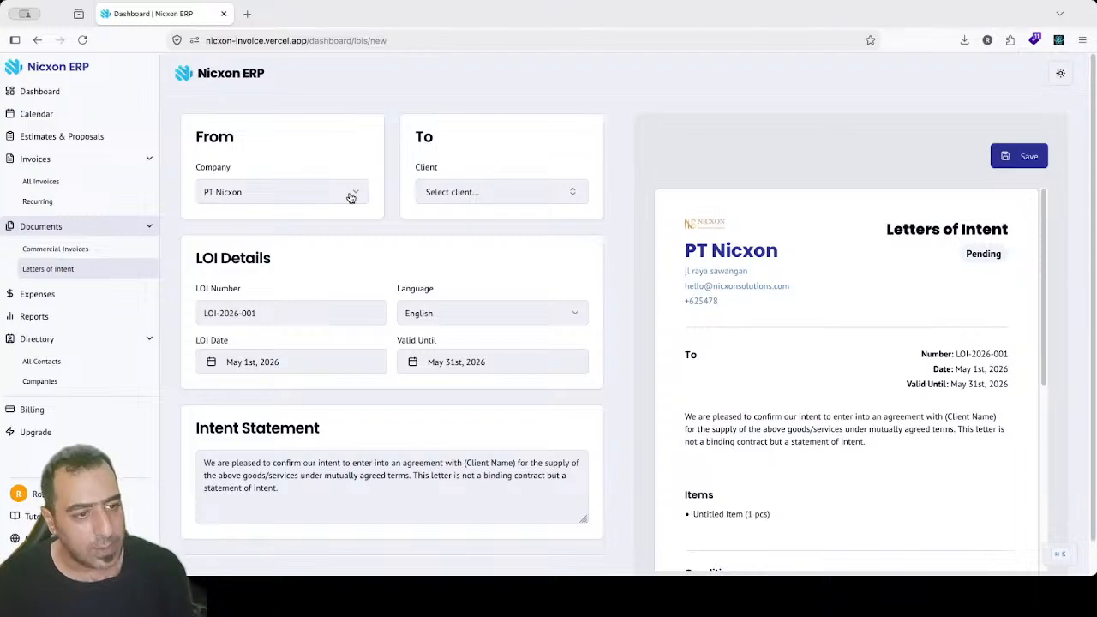
pyautogui.click(320, 193)
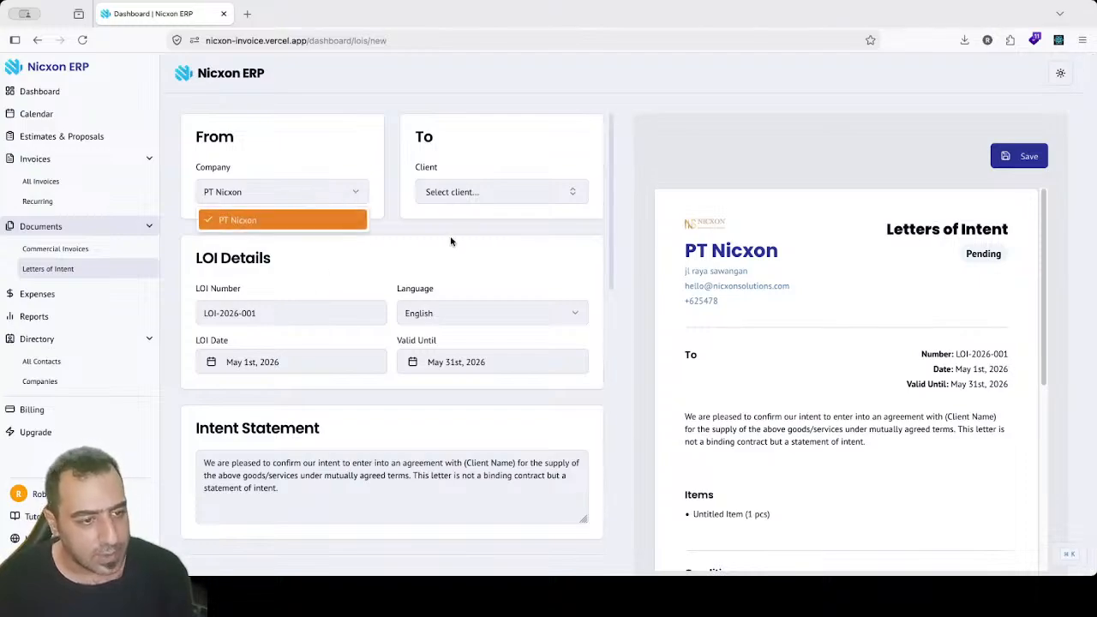
pyautogui.click(480, 199)
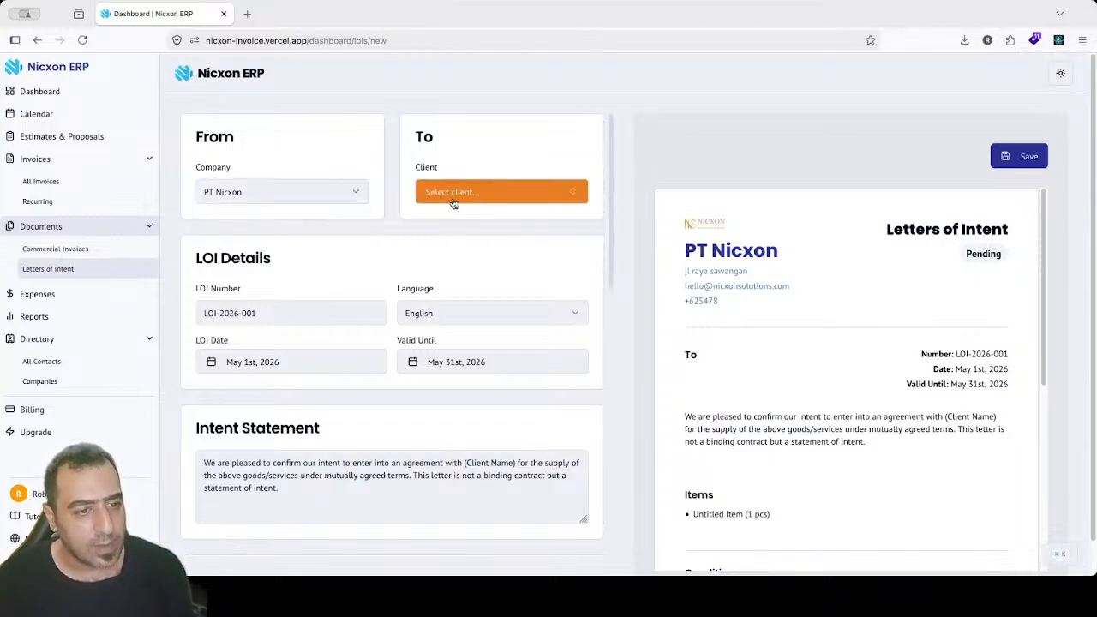
pyautogui.click(454, 203)
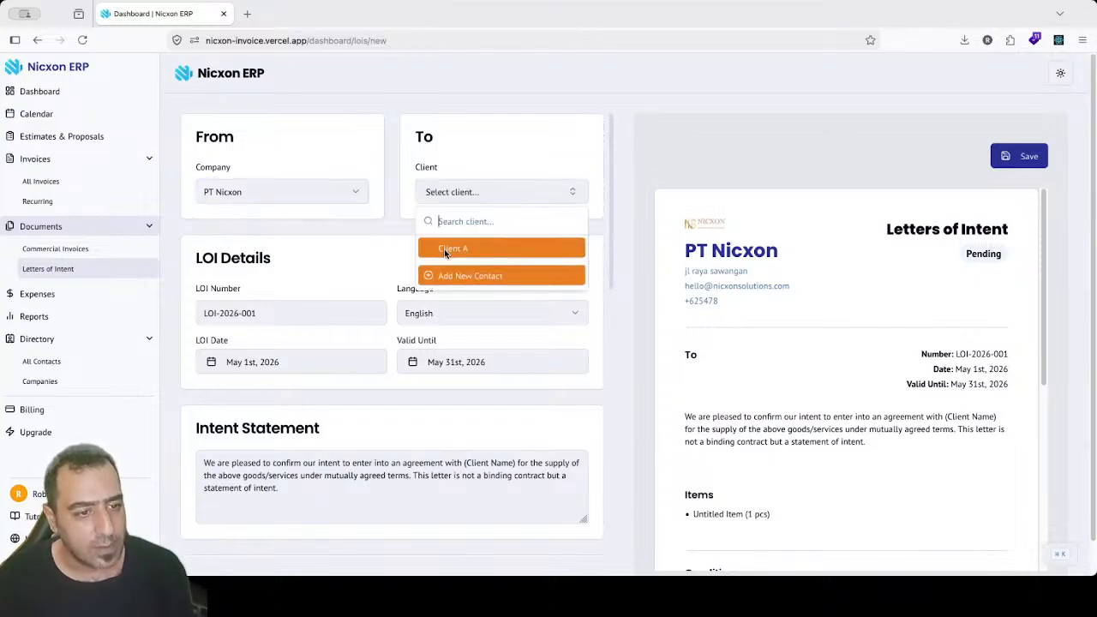
pyautogui.click(536, 246)
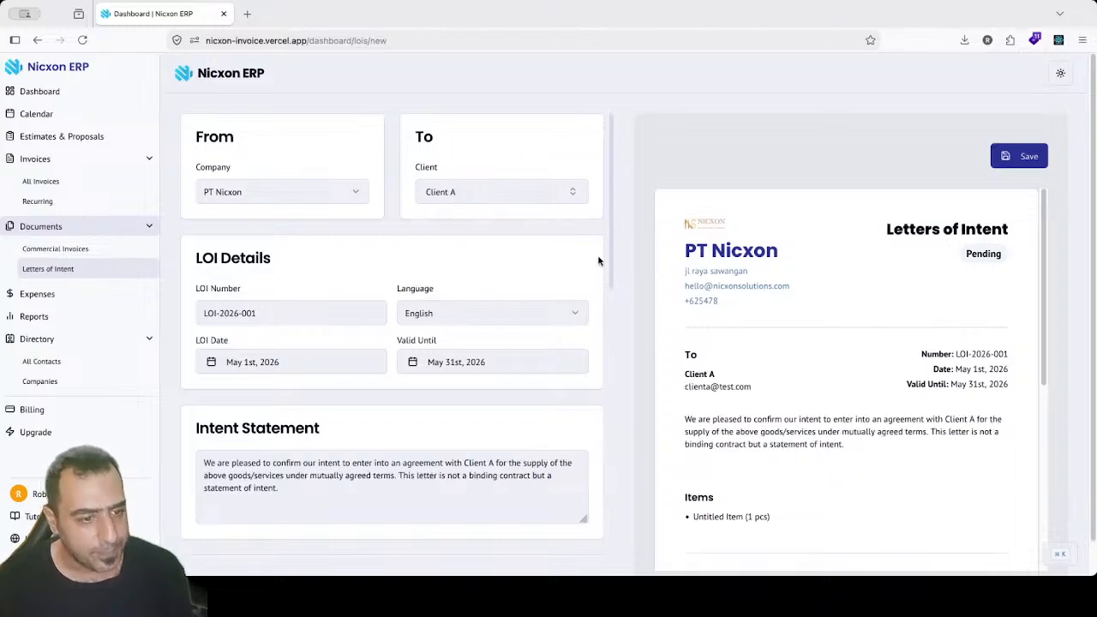
# Step: Review the intent statement naming Client A and move to the Subject To conditions
pyautogui.scroll(-2, 609, 274)
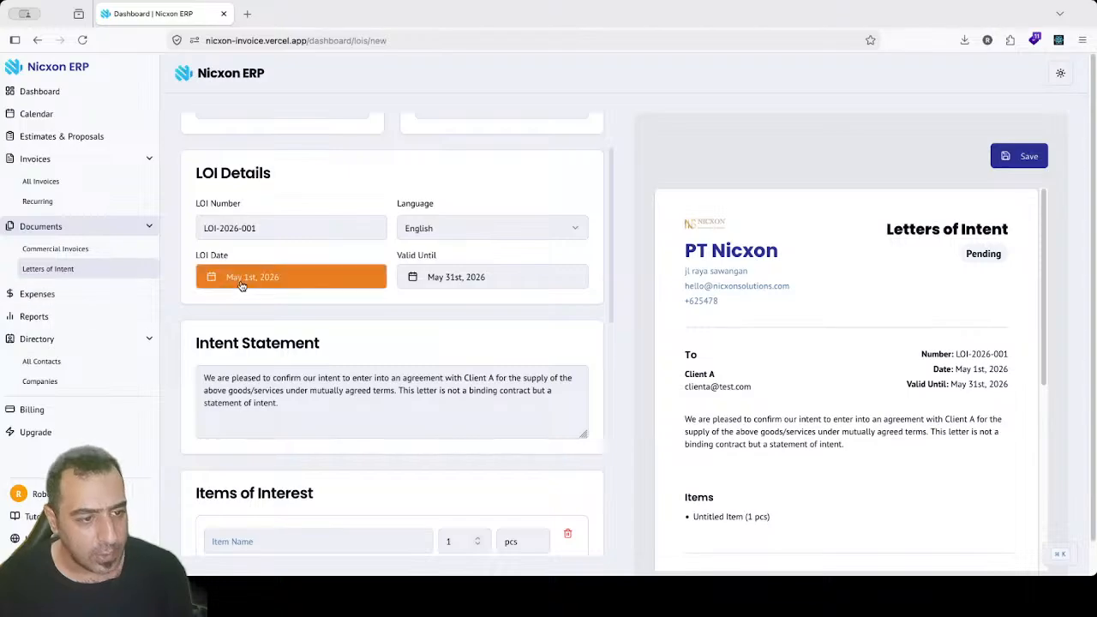
pyautogui.scroll(-1, 612, 241)
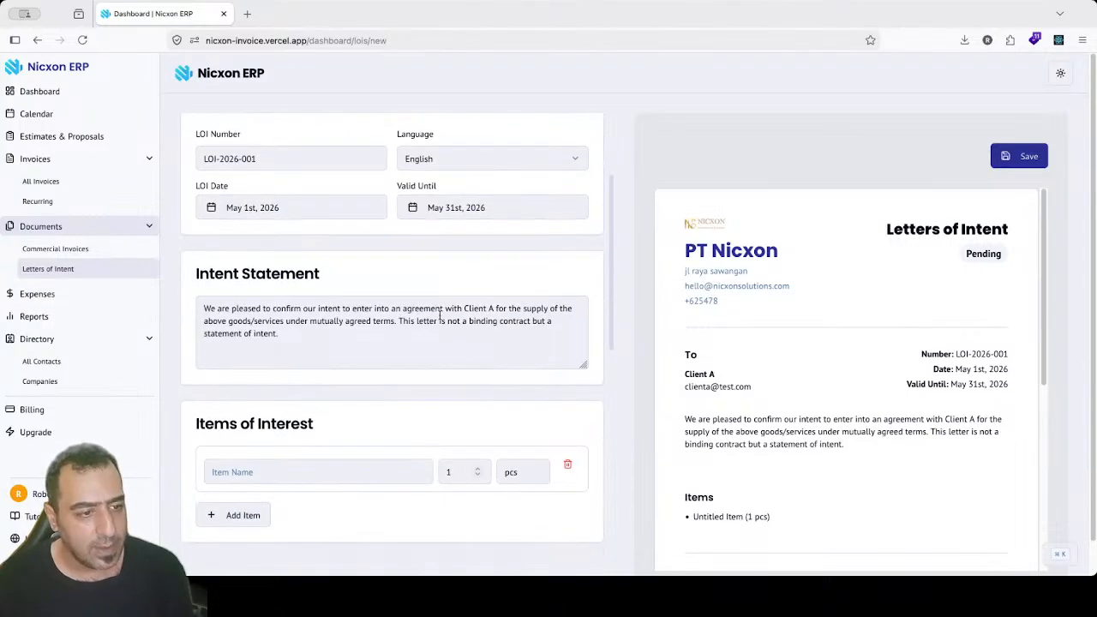
pyautogui.click(339, 307)
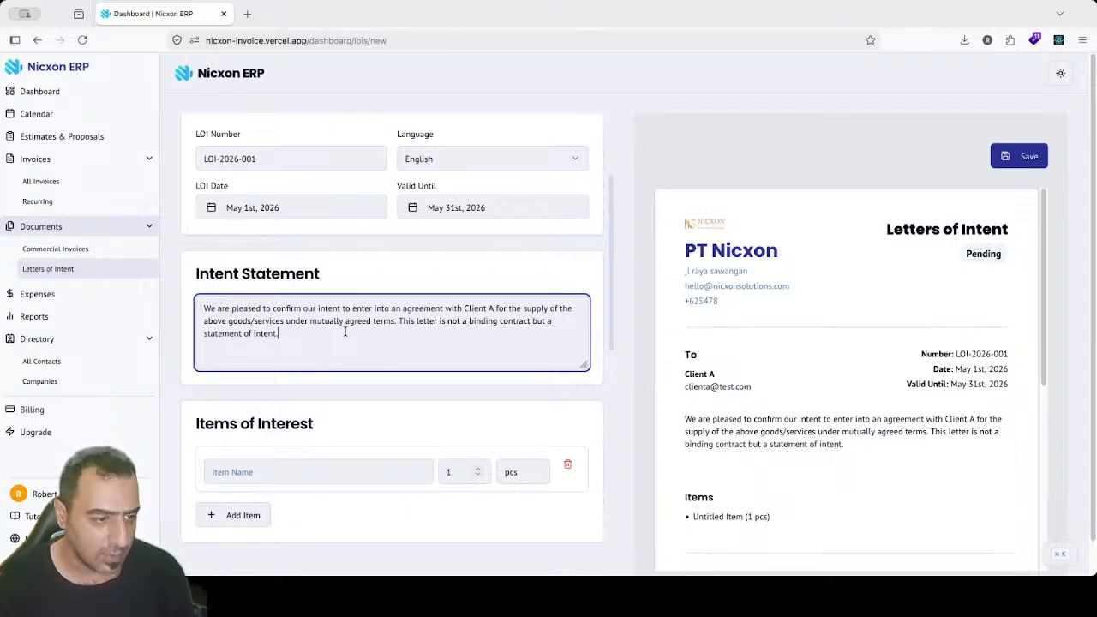
pyautogui.moveTo(343, 331); pyautogui.dragTo(199, 302)
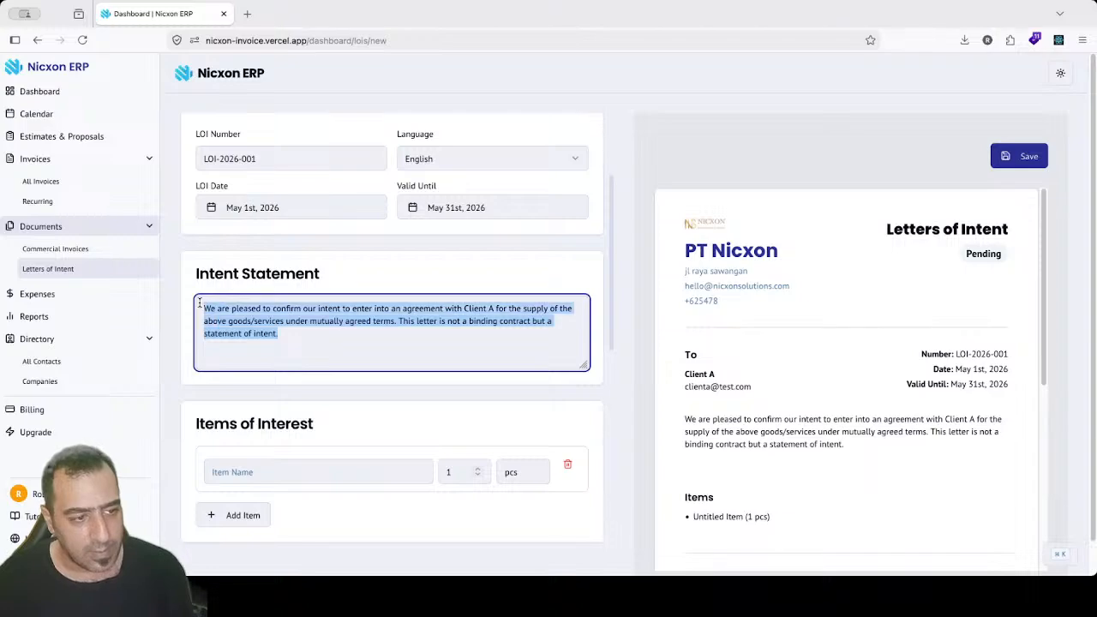
pyautogui.click(292, 328)
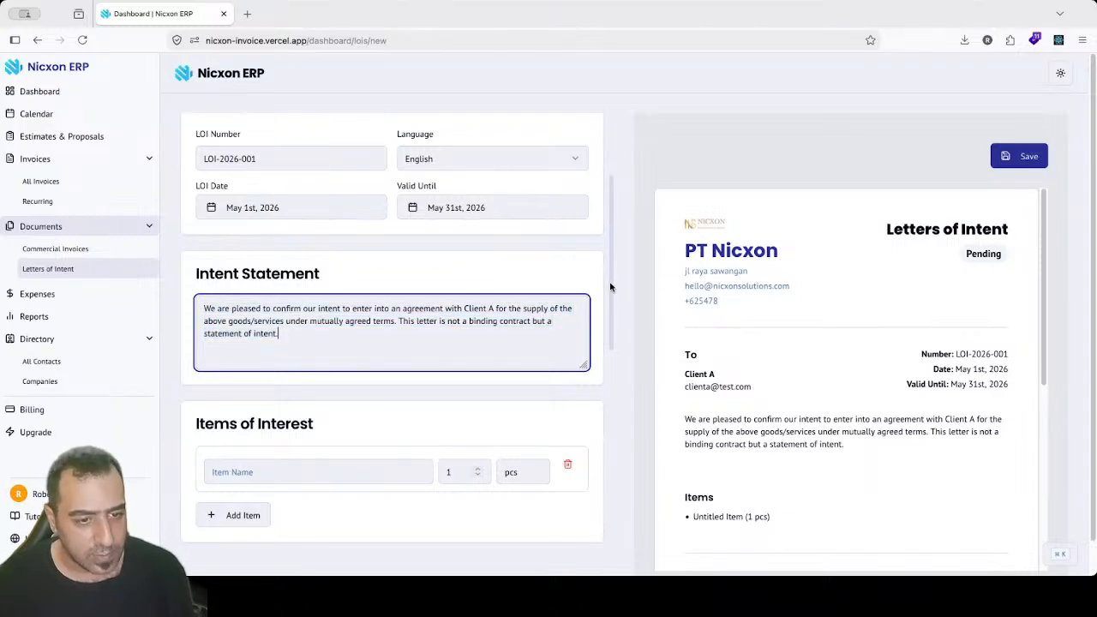
pyautogui.moveTo(612, 285); pyautogui.dragTo(557, 390)
pyautogui.click(416, 457)
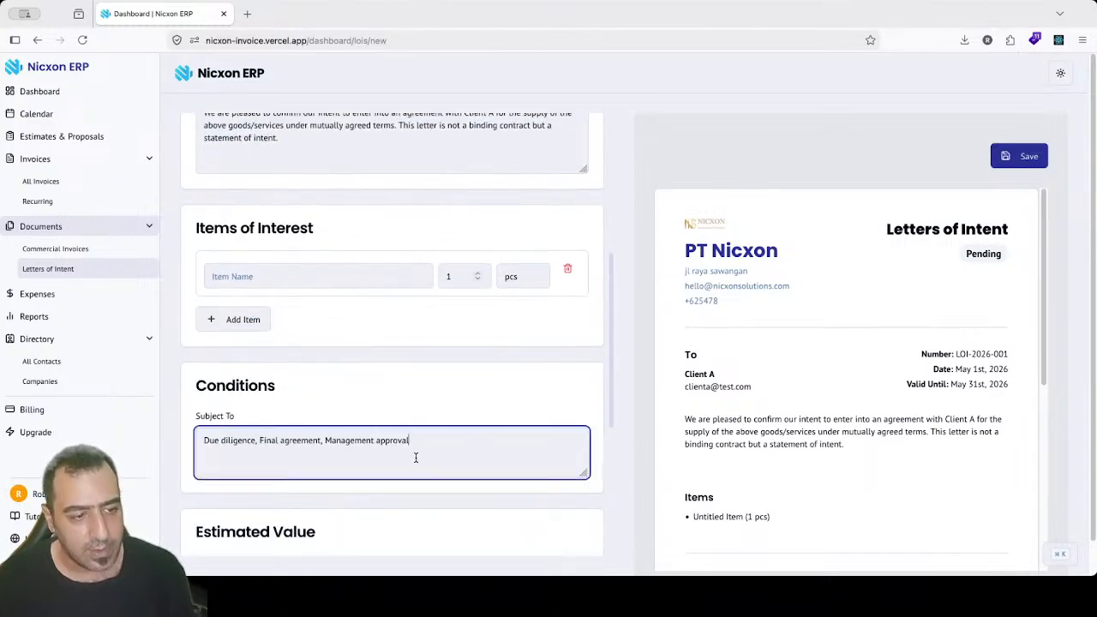
pyautogui.click(1032, 67)
pyautogui.moveTo(1055, 211); pyautogui.dragTo(1051, 321)
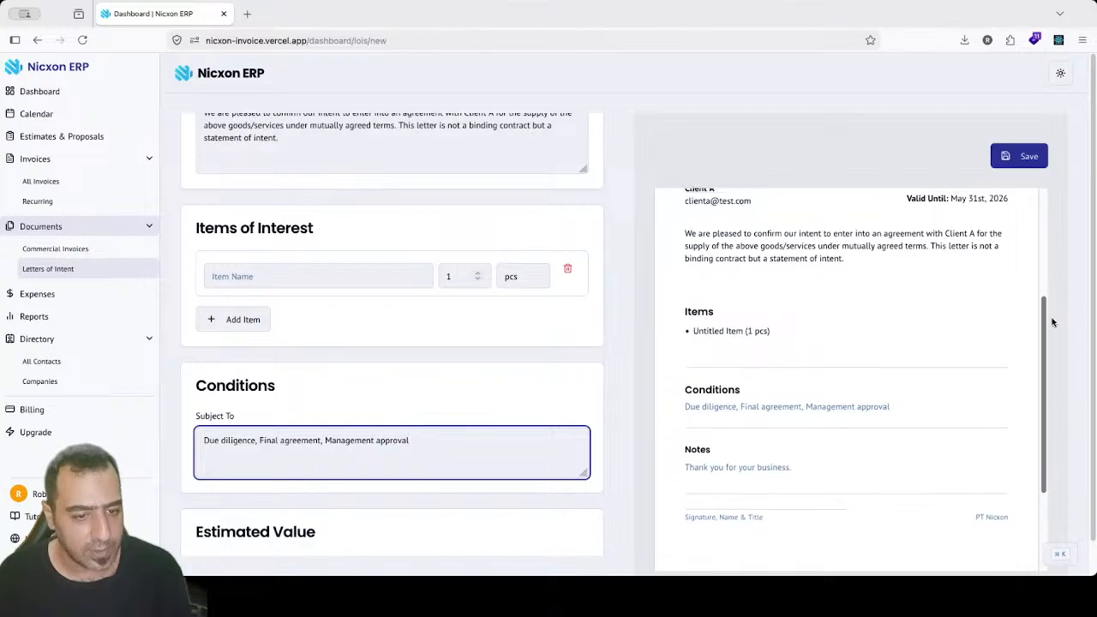
pyautogui.scroll(-4, 591, 291)
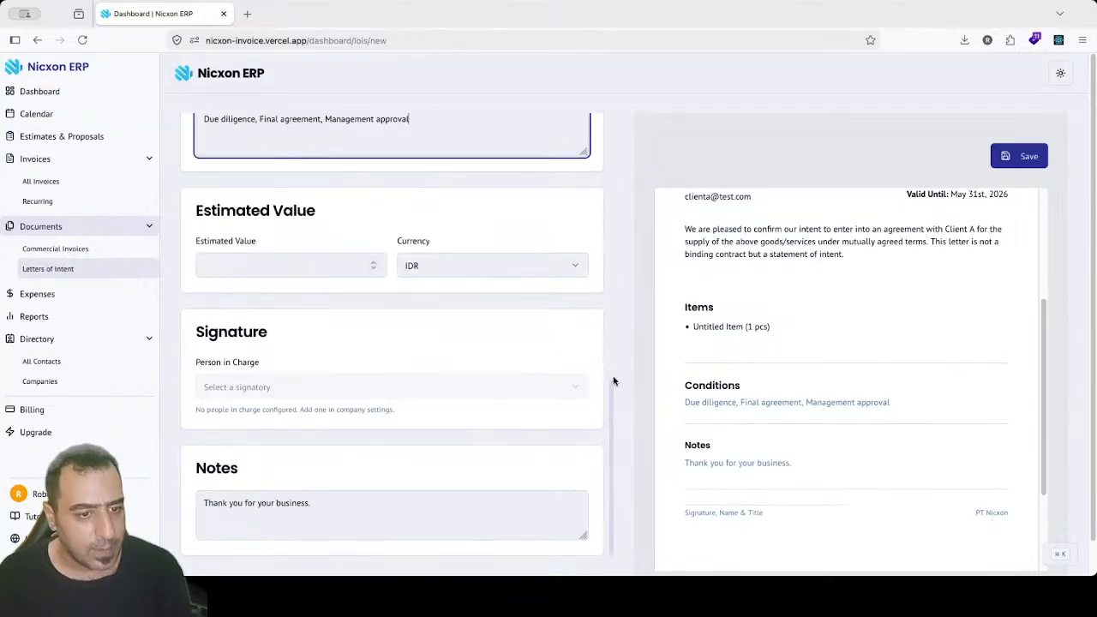
pyautogui.moveTo(242, 209); pyautogui.dragTo(313, 212)
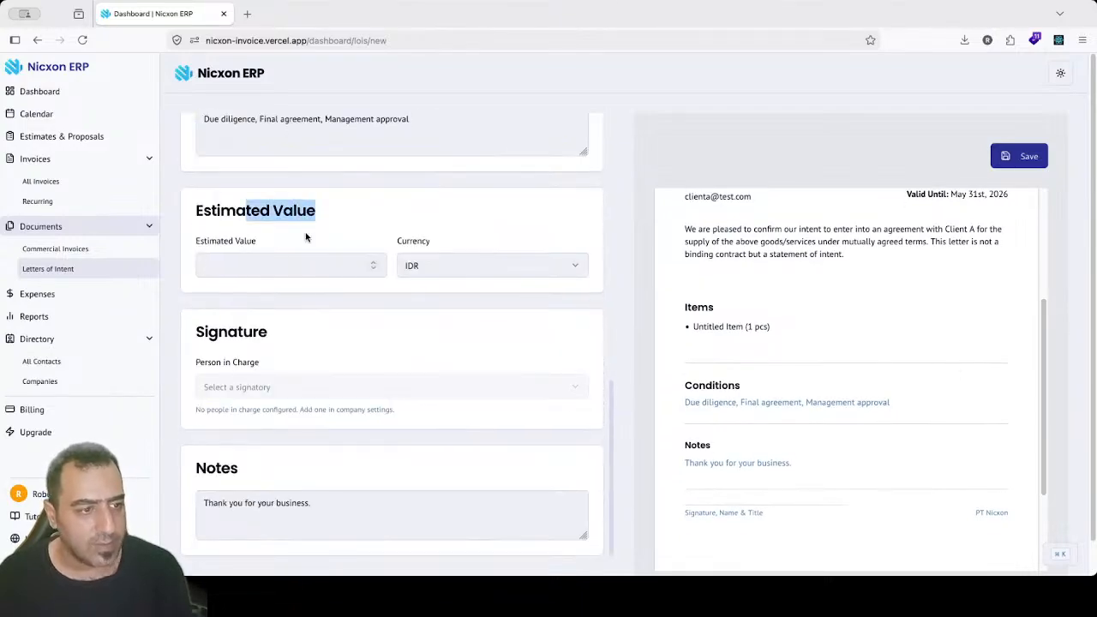
pyautogui.click(286, 260)
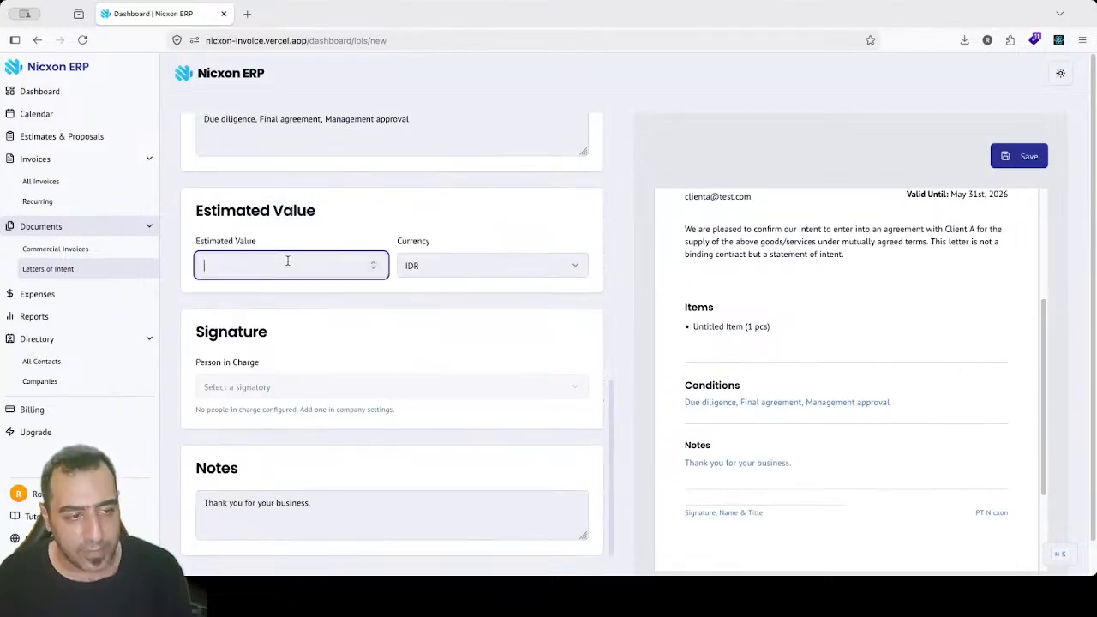
pyautogui.click(447, 273)
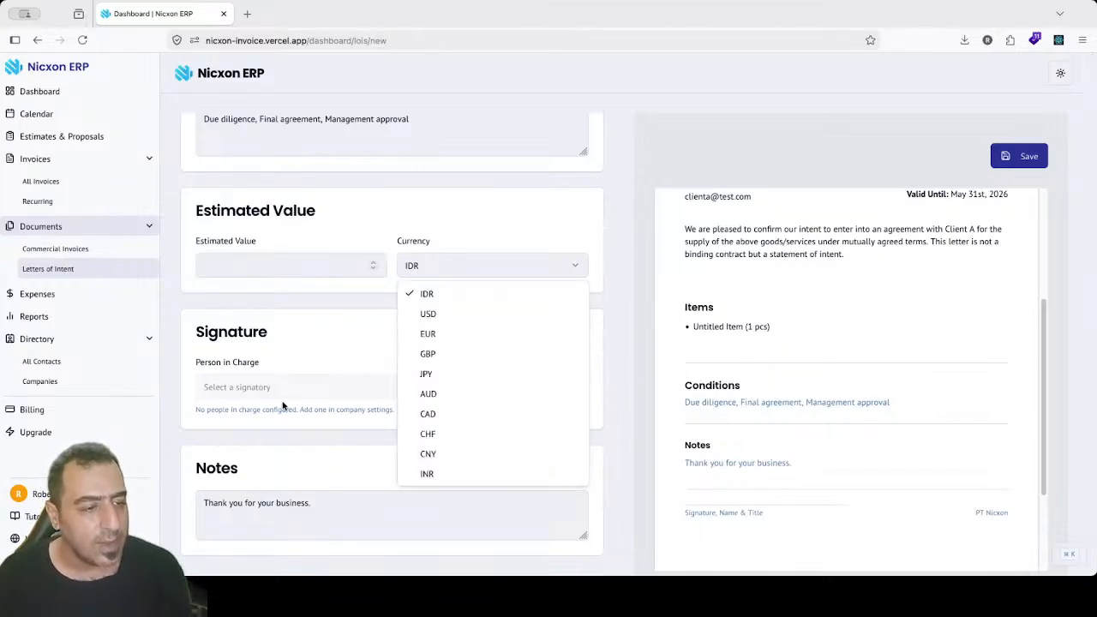
pyautogui.click(308, 499)
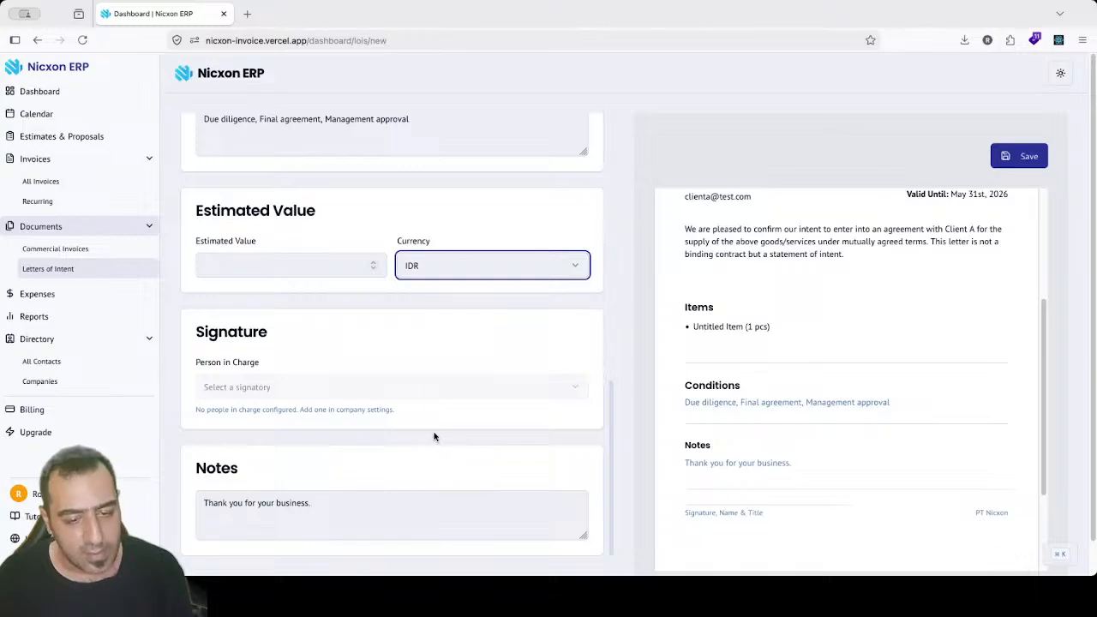
pyautogui.click(56, 295)
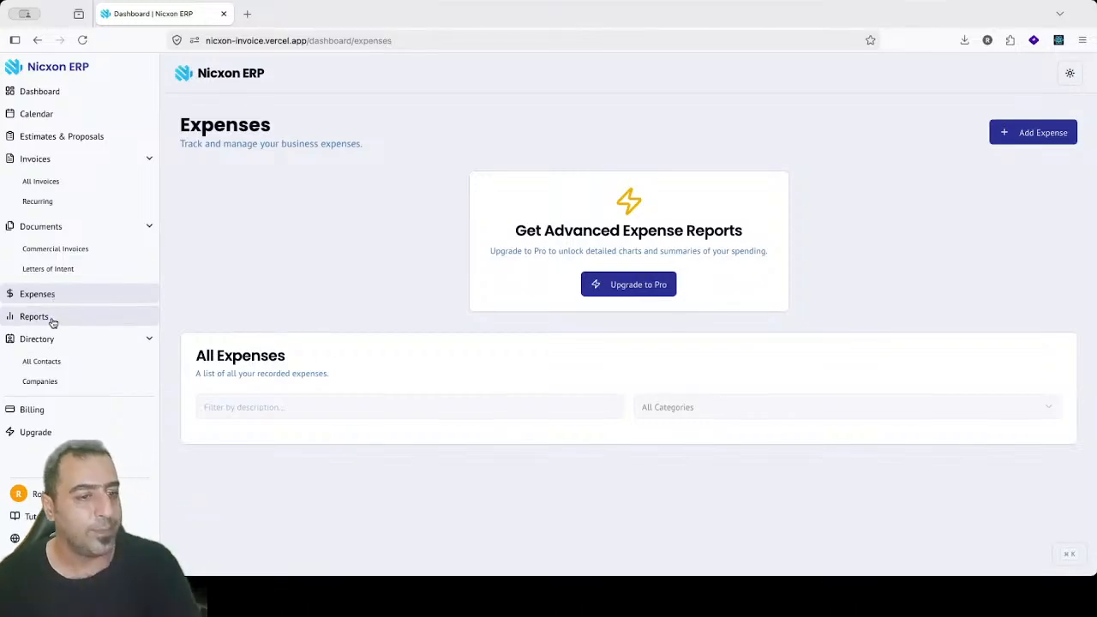
# Step: Go to the Advanced Reports page from the sidebar
pyautogui.click(51, 320)
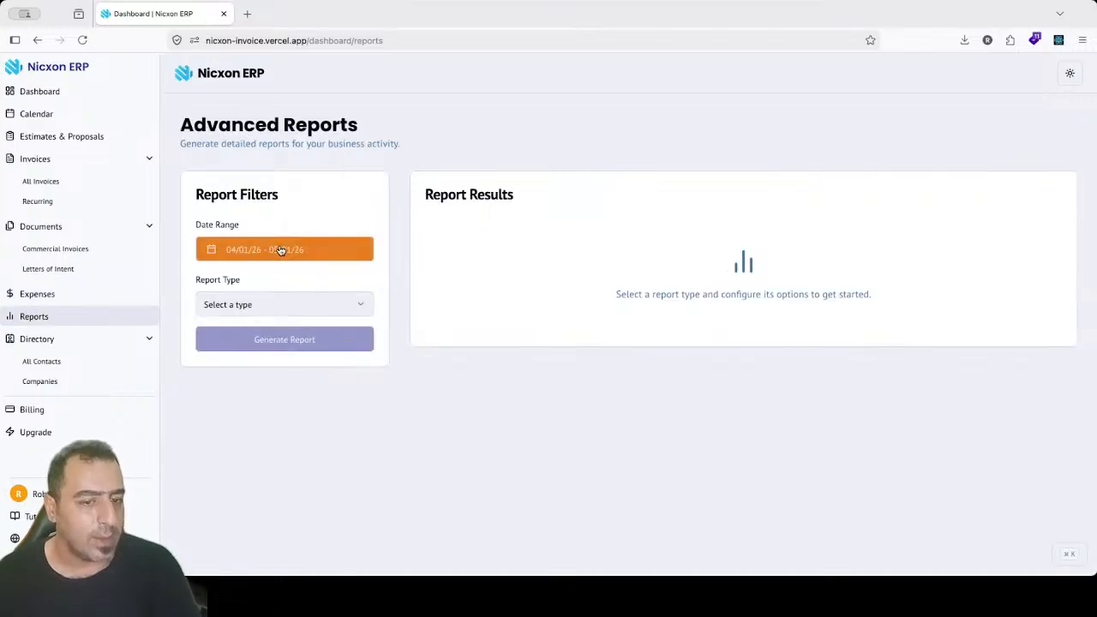
# Step: Inspect the report date range and report type options unchanged, then go back to the Dashboard
pyautogui.click(280, 249)
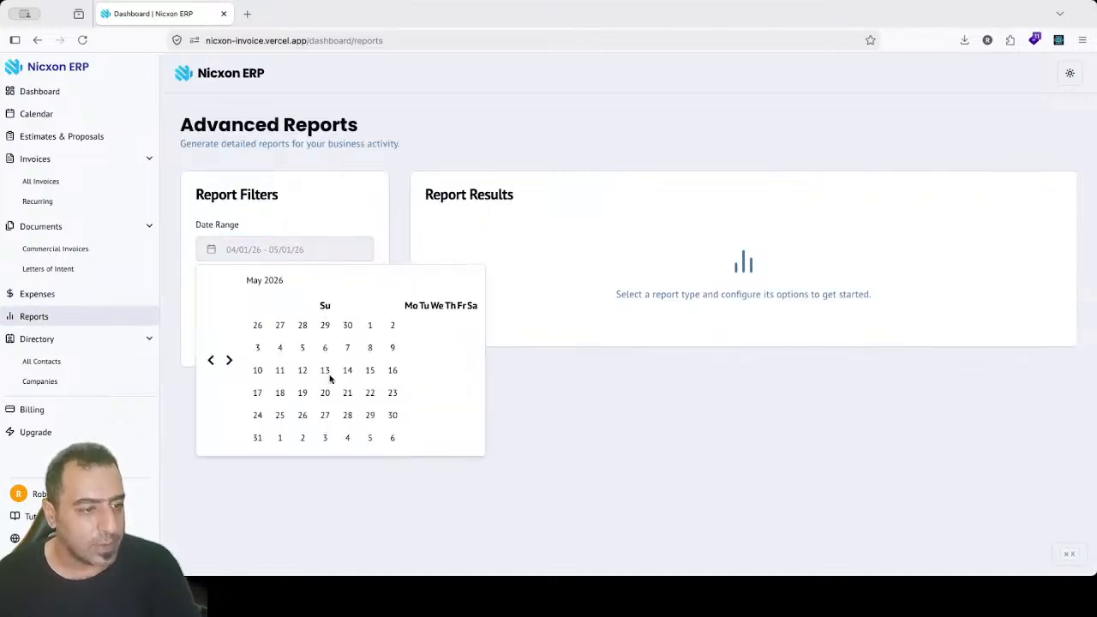
pyautogui.click(420, 243)
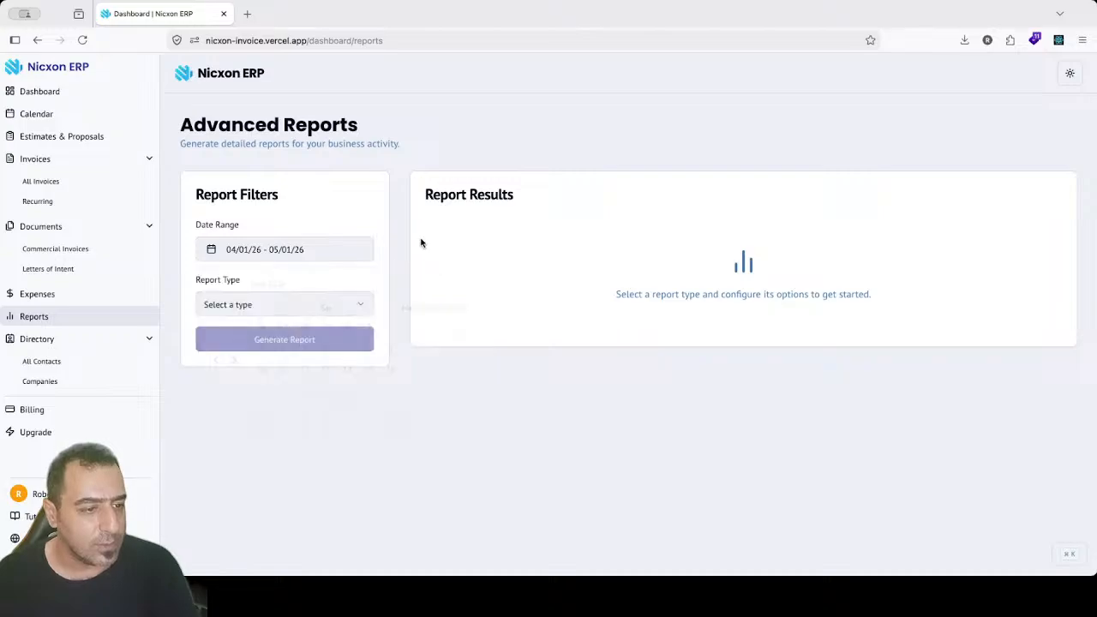
pyautogui.click(277, 308)
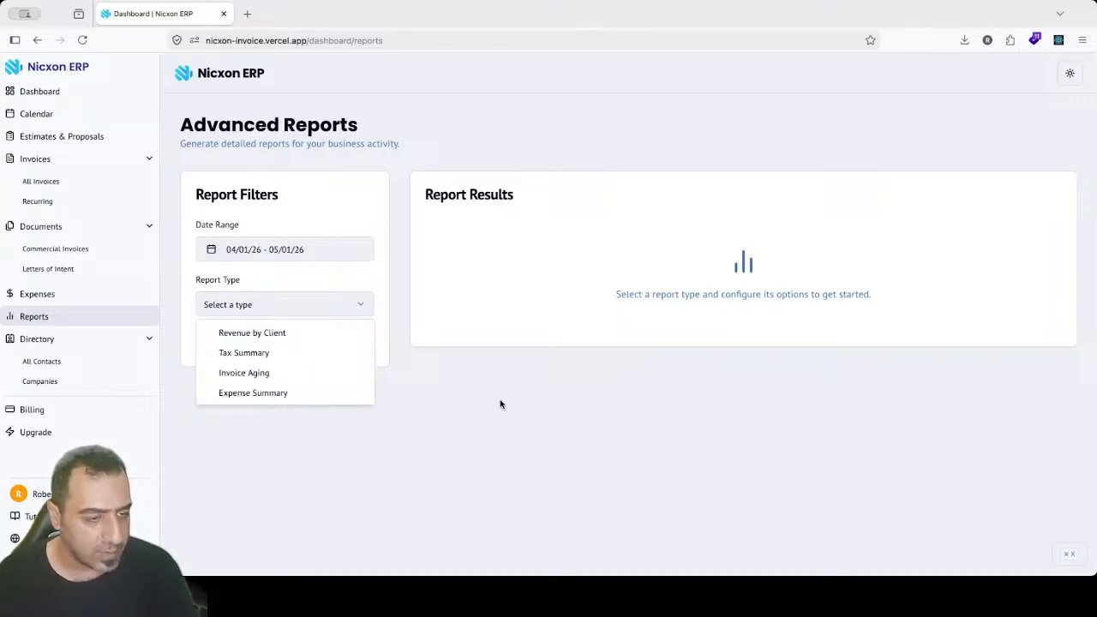
pyautogui.click(532, 386)
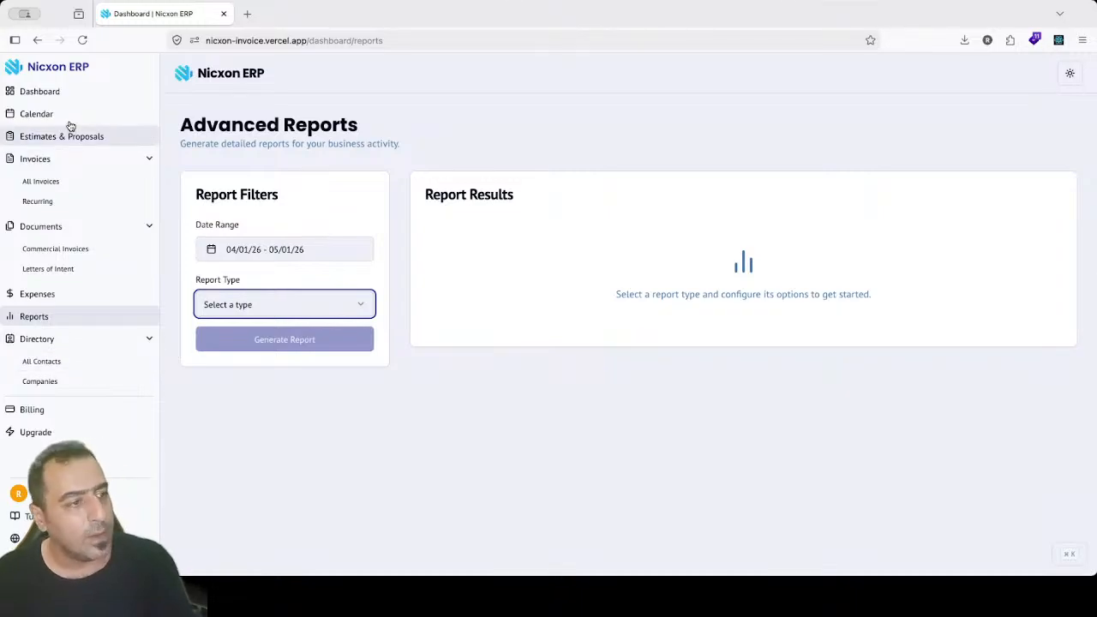
pyautogui.click(49, 93)
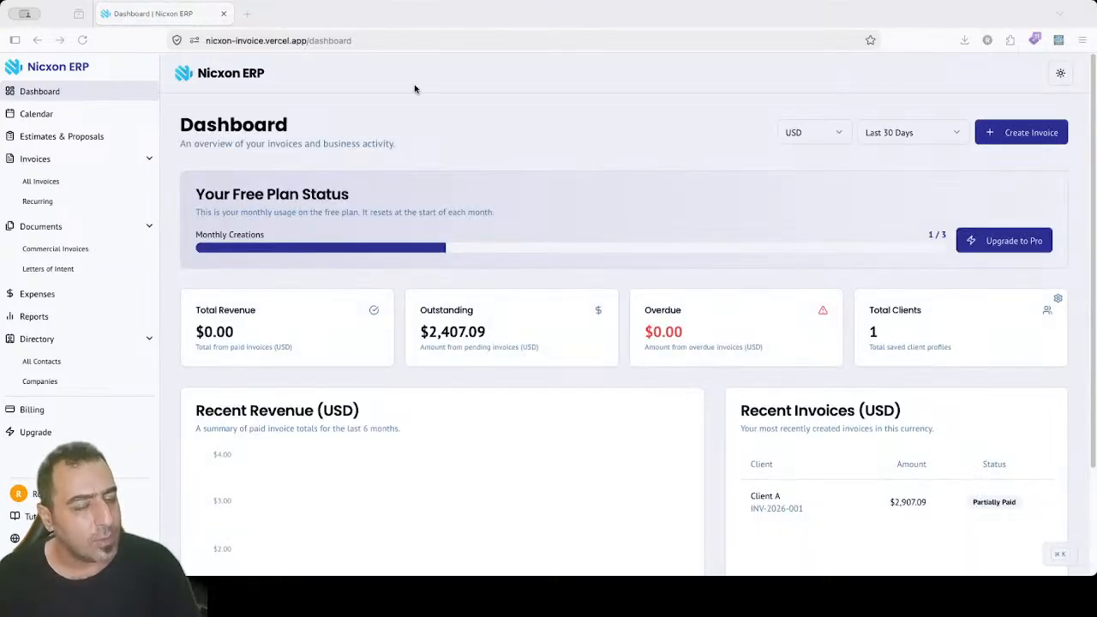
pyautogui.click(291, 148)
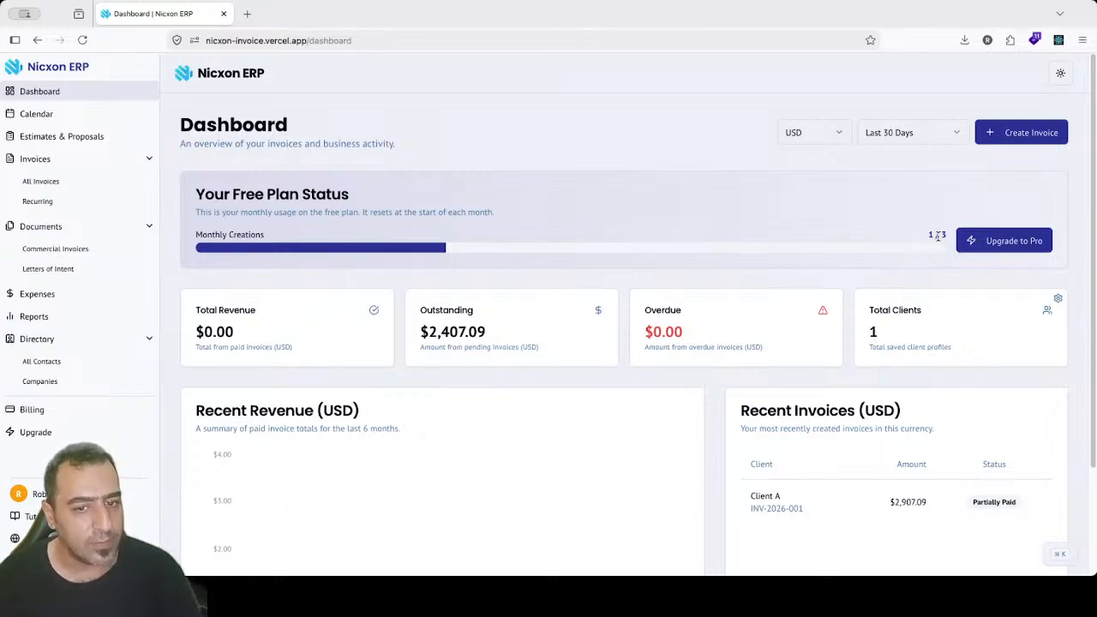
pyautogui.moveTo(927, 235); pyautogui.dragTo(950, 240)
pyautogui.click(791, 234)
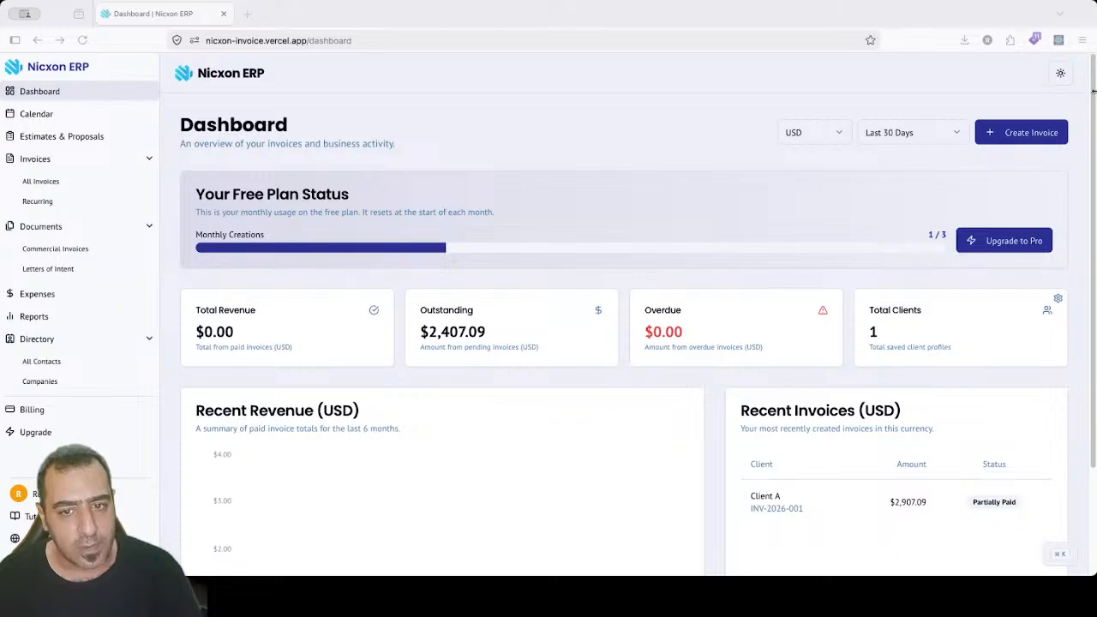
pyautogui.moveTo(1092, 91); pyautogui.dragTo(1092, 151)
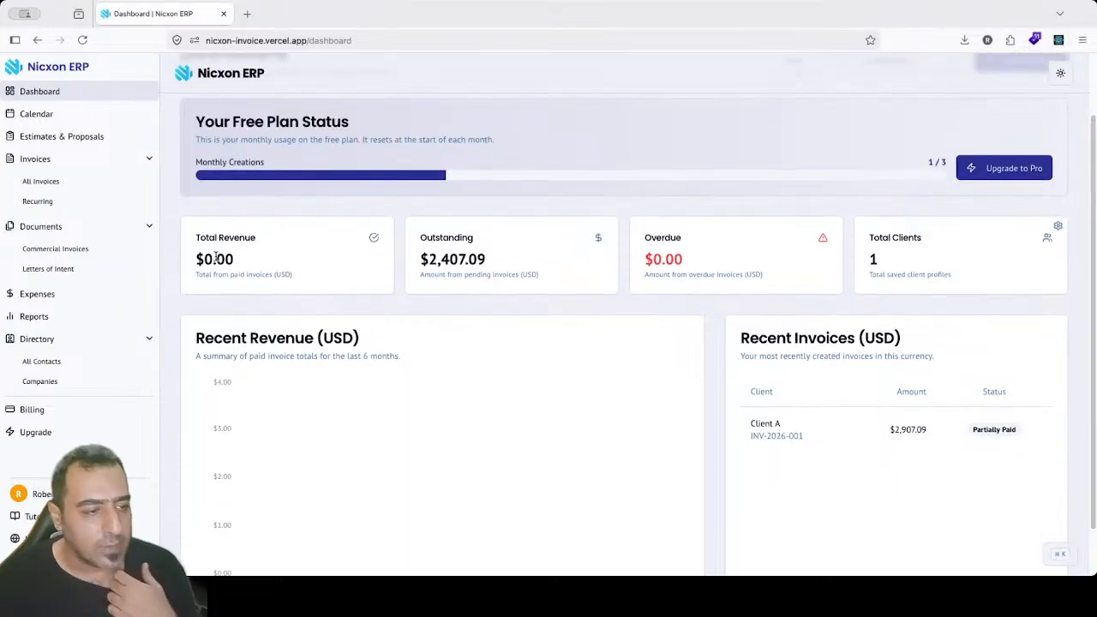
pyautogui.moveTo(205, 275); pyautogui.dragTo(309, 272)
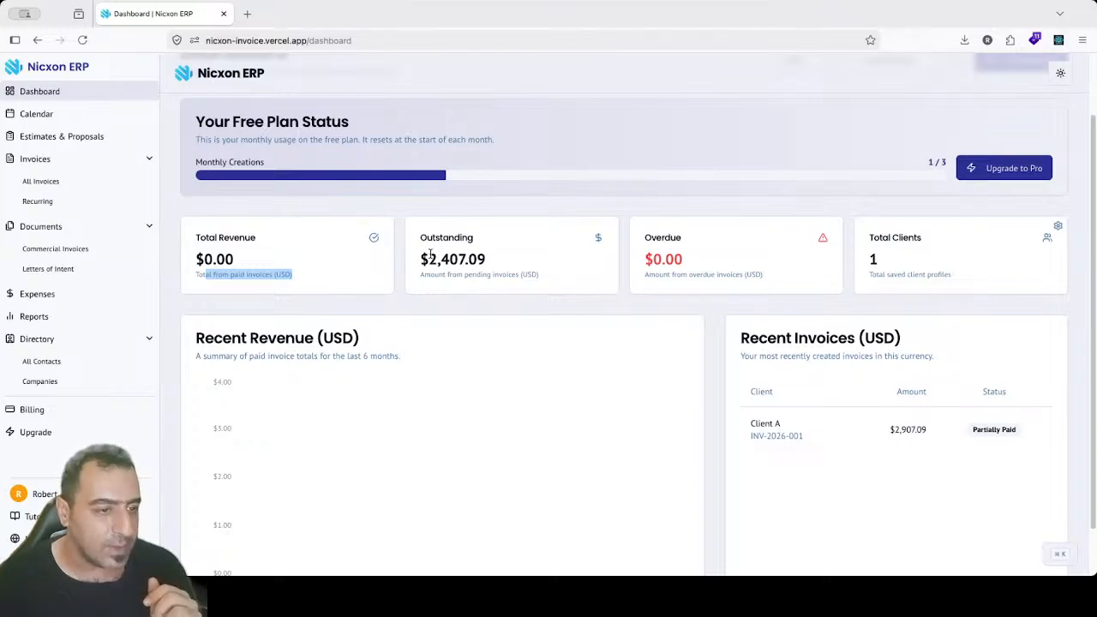
pyautogui.moveTo(429, 253); pyautogui.dragTo(466, 274)
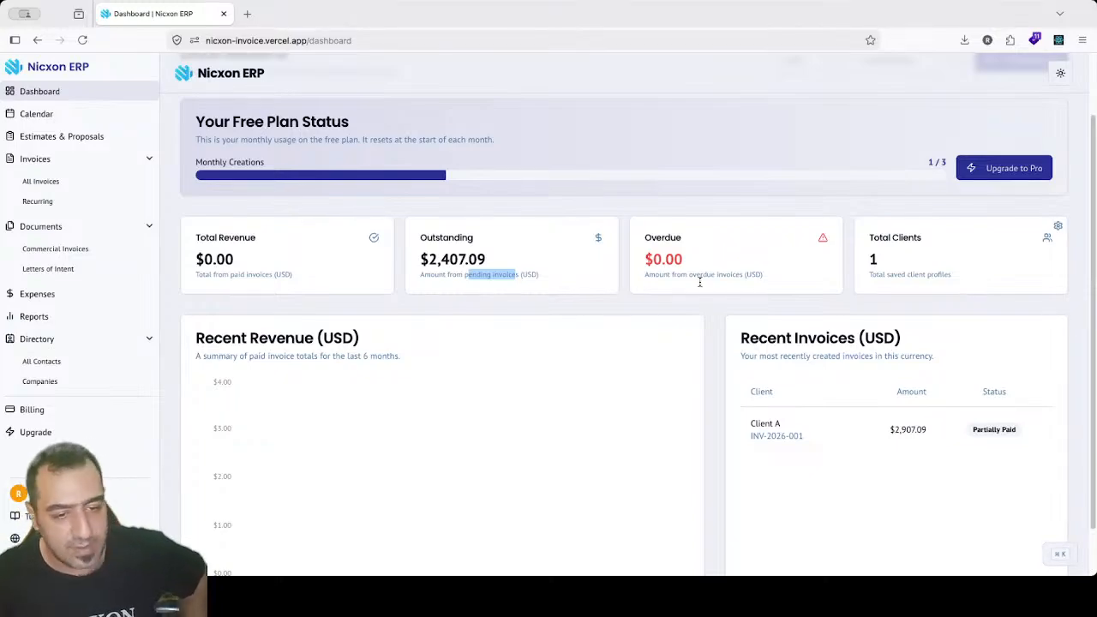
pyautogui.click(871, 2)
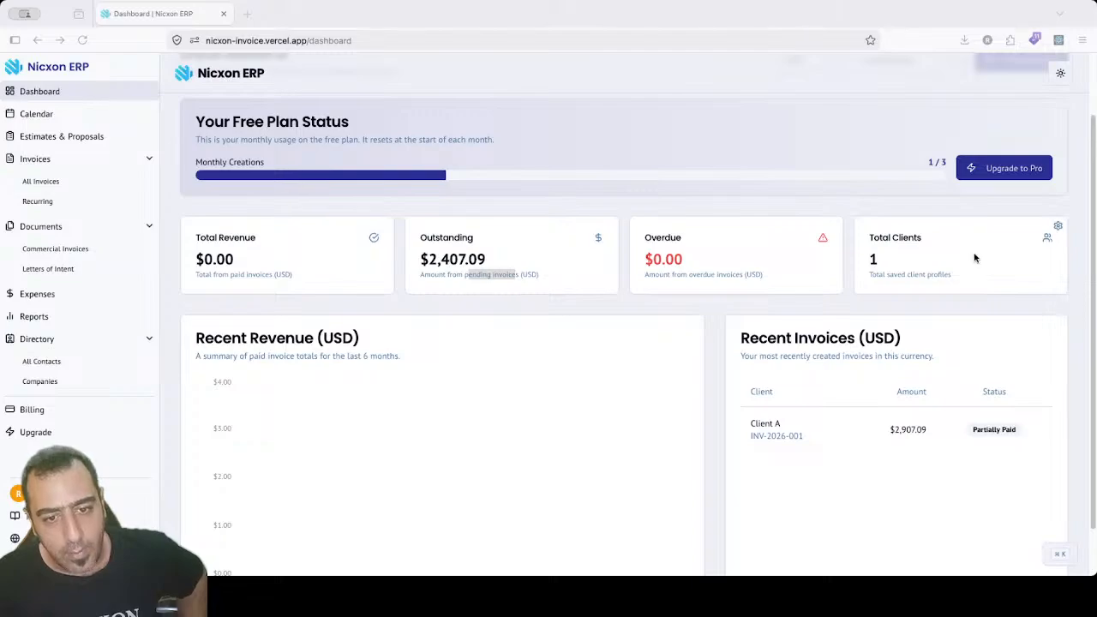
pyautogui.moveTo(1094, 219); pyautogui.dragTo(1095, 274)
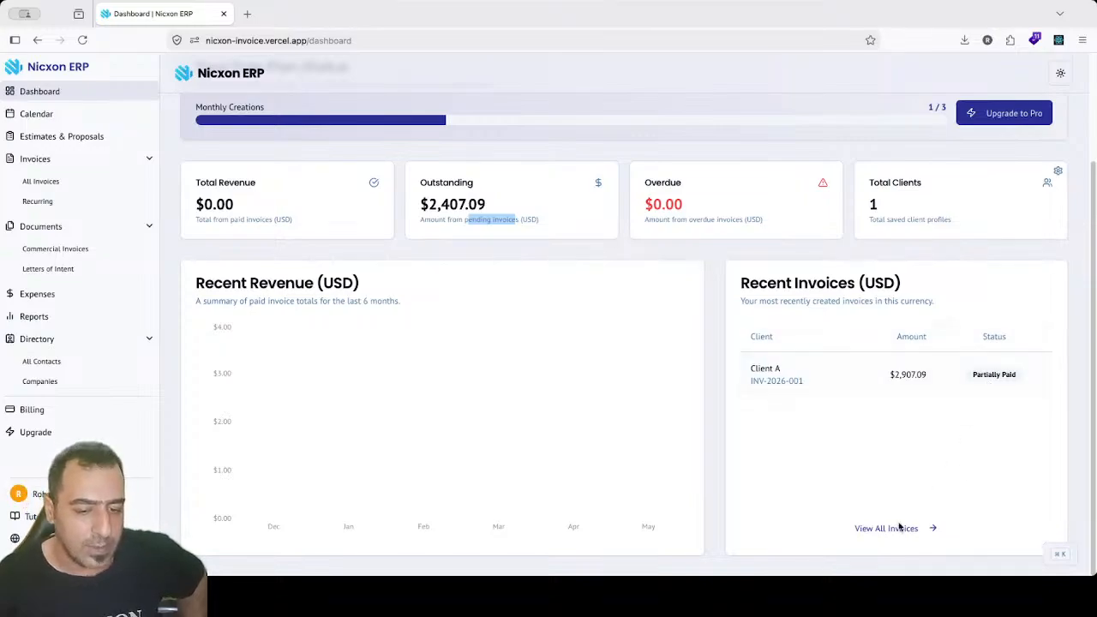
pyautogui.scroll(2, 1090, 297)
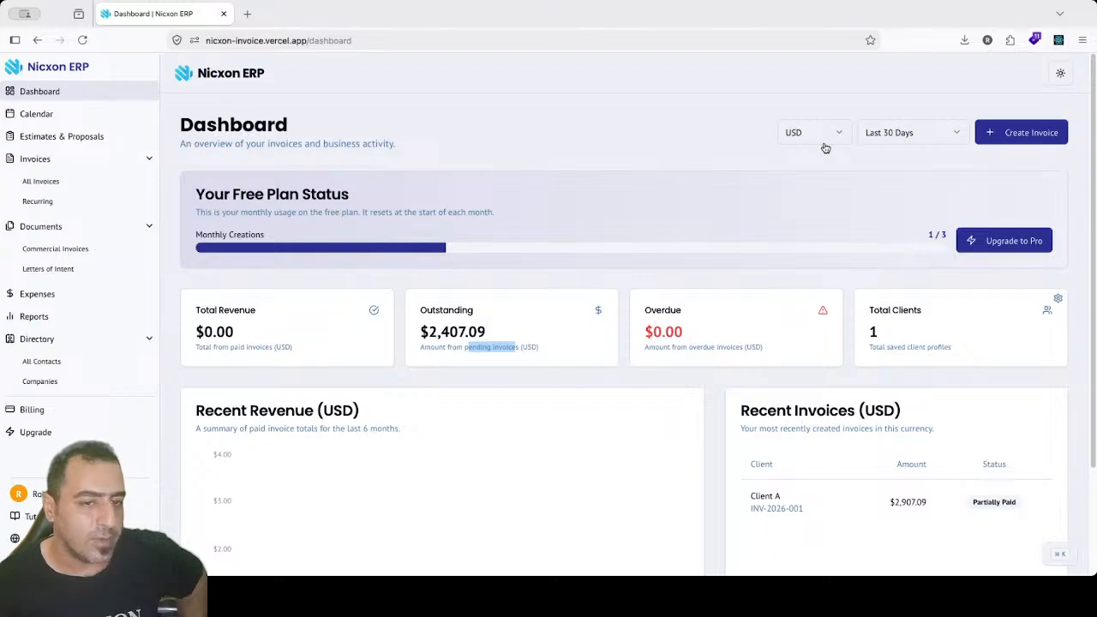
pyautogui.click(820, 135)
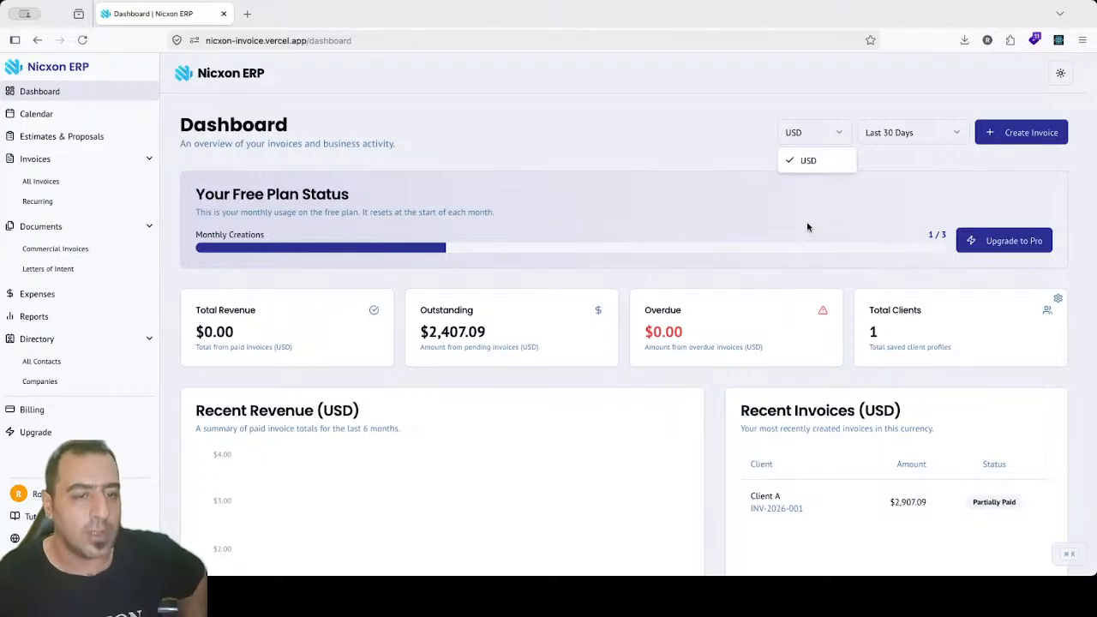
pyautogui.click(854, 133)
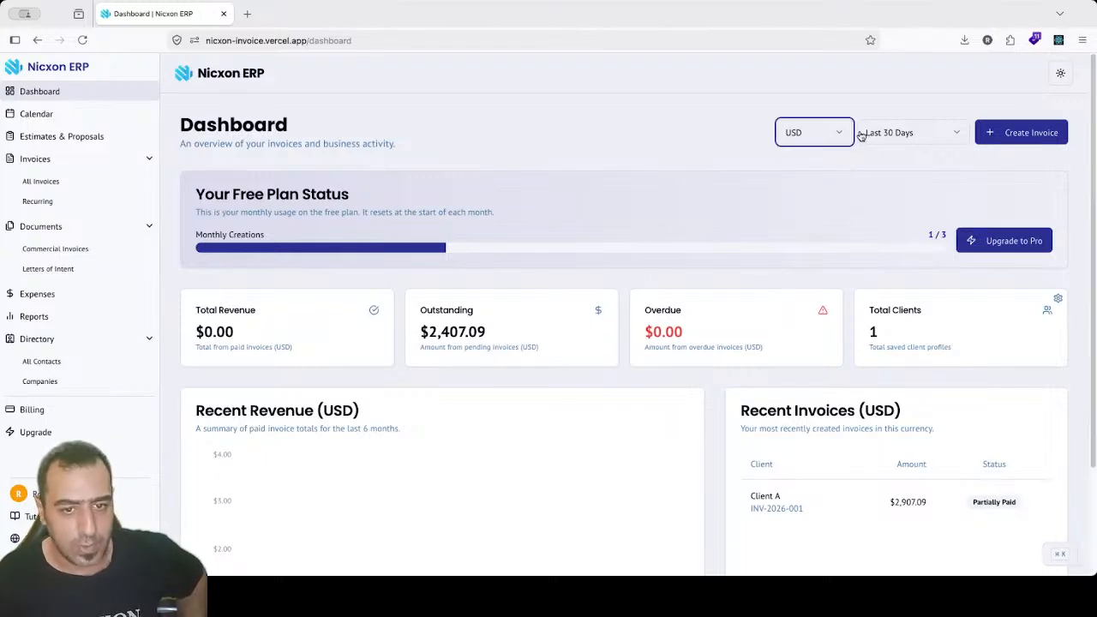
pyautogui.click(862, 133)
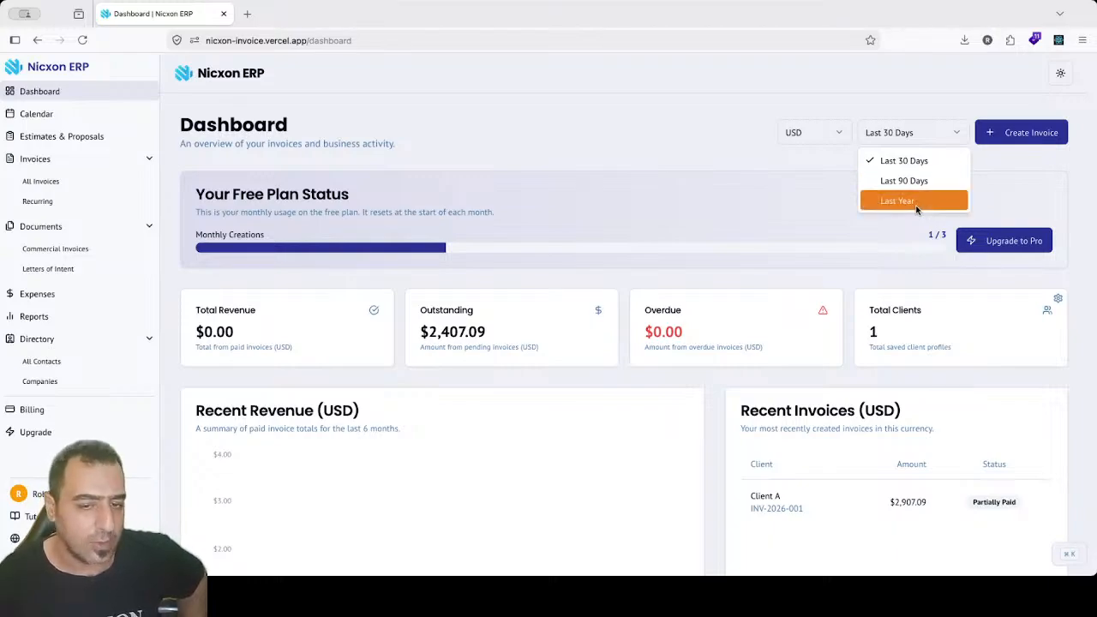
pyautogui.click(1059, 74)
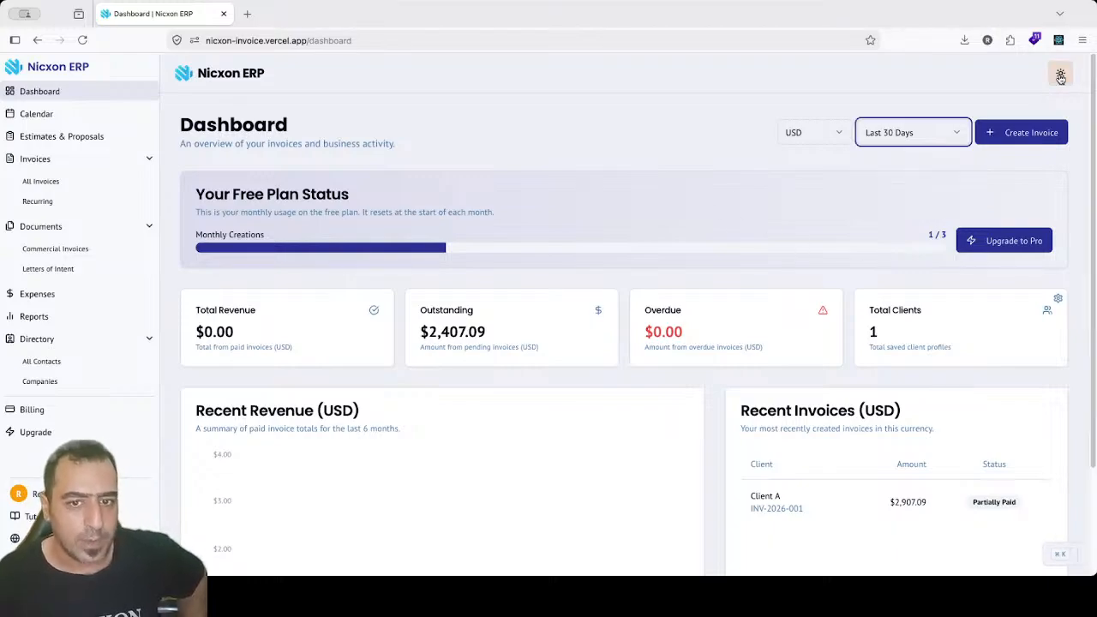
pyautogui.click(1060, 75)
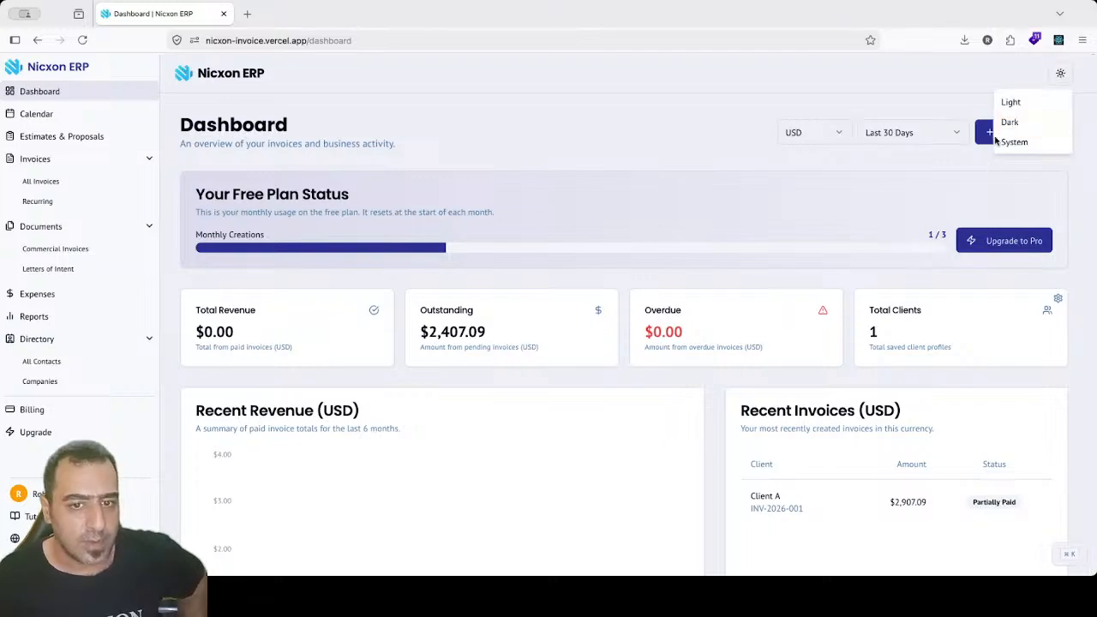
pyautogui.click(710, 137)
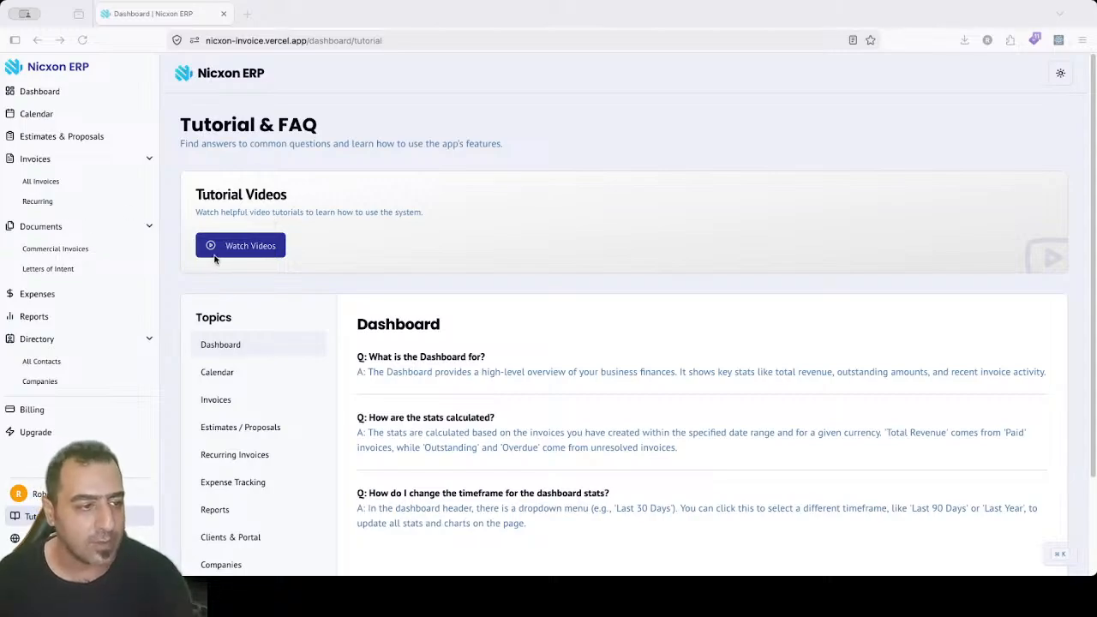
# Step: Launch the Watch Videos tutorial playlist from the Tutorial & FAQ page in a new tab
pyautogui.click(317, 202)
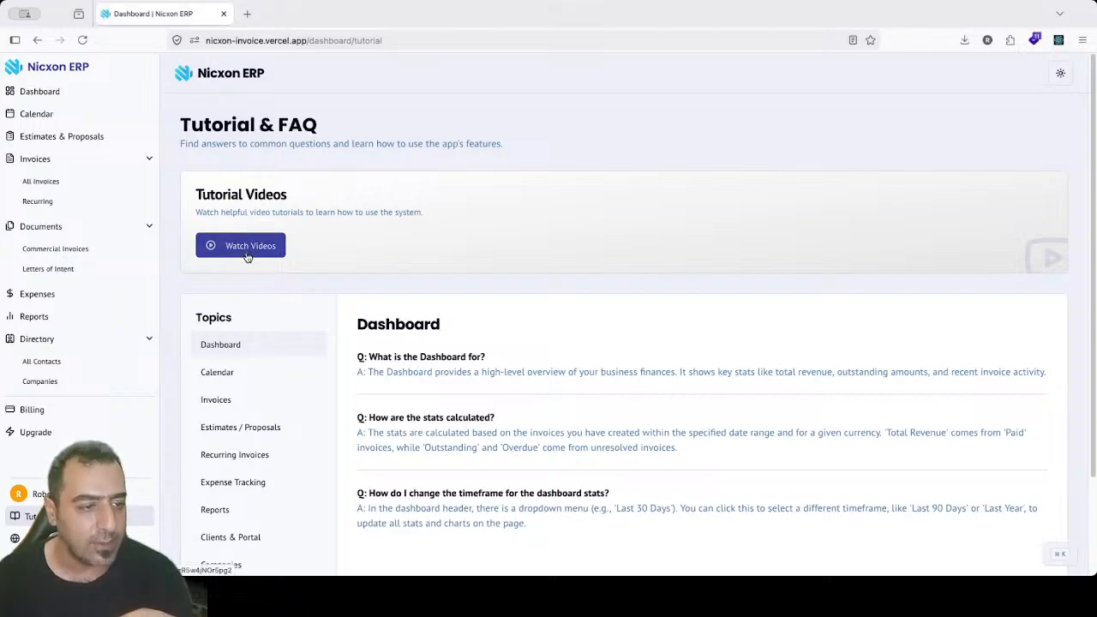
pyautogui.click(247, 256)
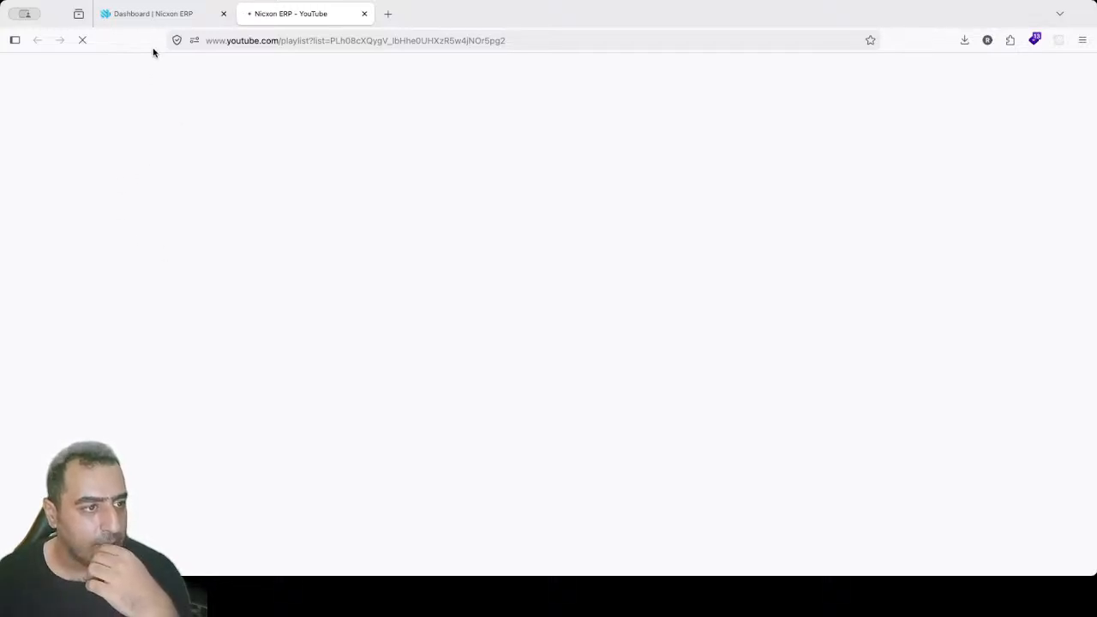
# Step: Switch back to the Nixcon ERP Tutorial & FAQ tab, leaving the YouTube playlist open
pyautogui.click(156, 14)
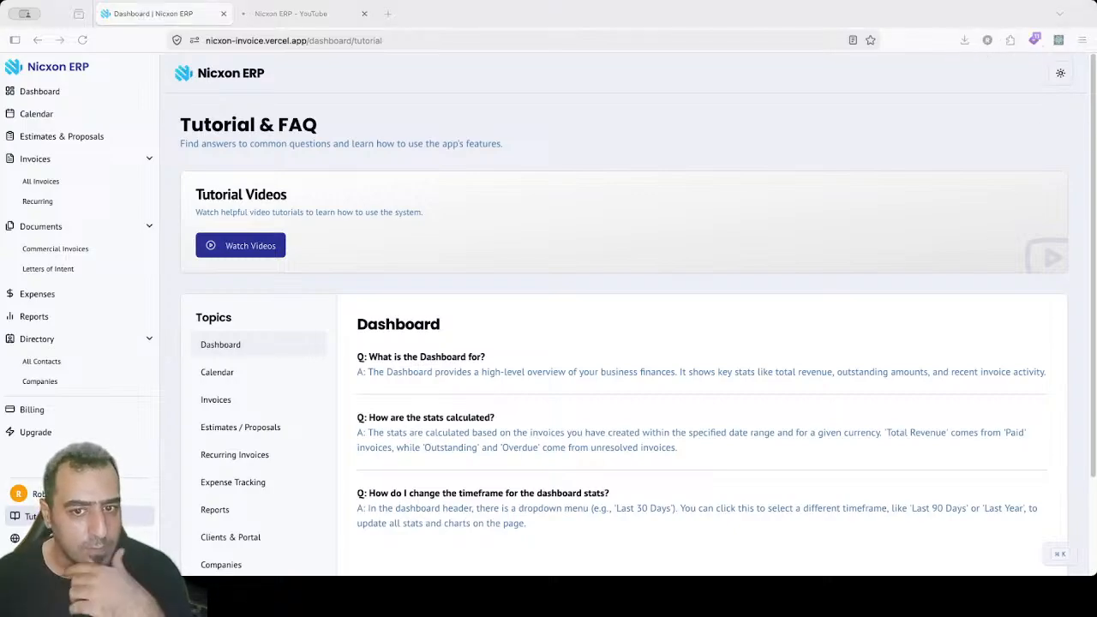
pyautogui.click(1094, 121)
pyautogui.scroll(-2, 1094, 122)
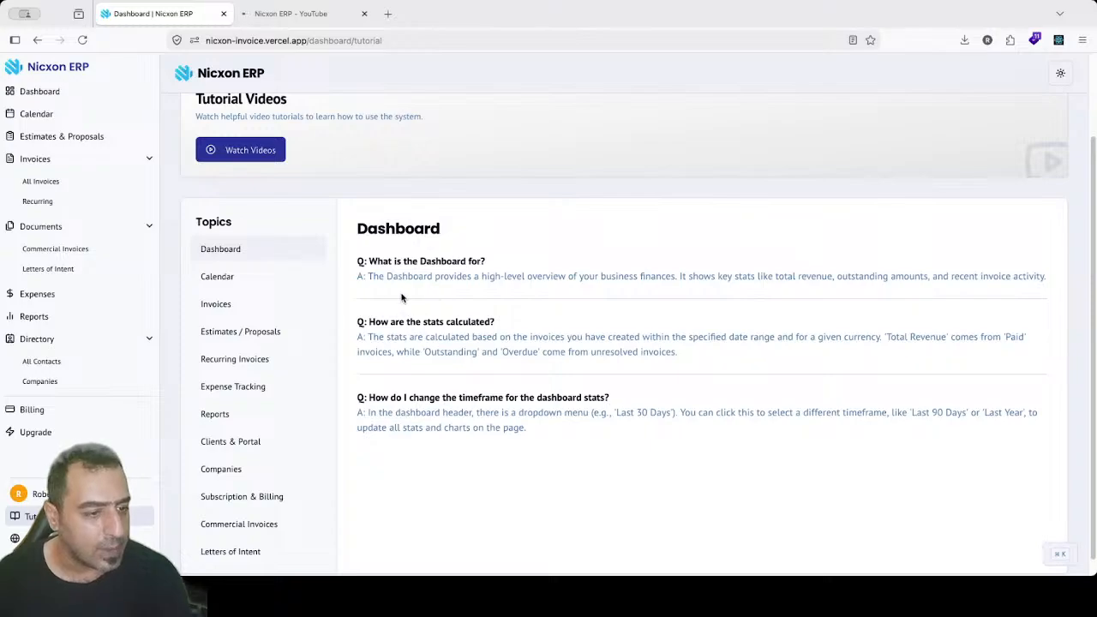
# Step: Step through the FAQ topics Calendar, Invoices, Estimates / Proposals, Recurring Invoices, Subscription & Billing, Commercial Invoices, Letters of Intent
pyautogui.click(241, 275)
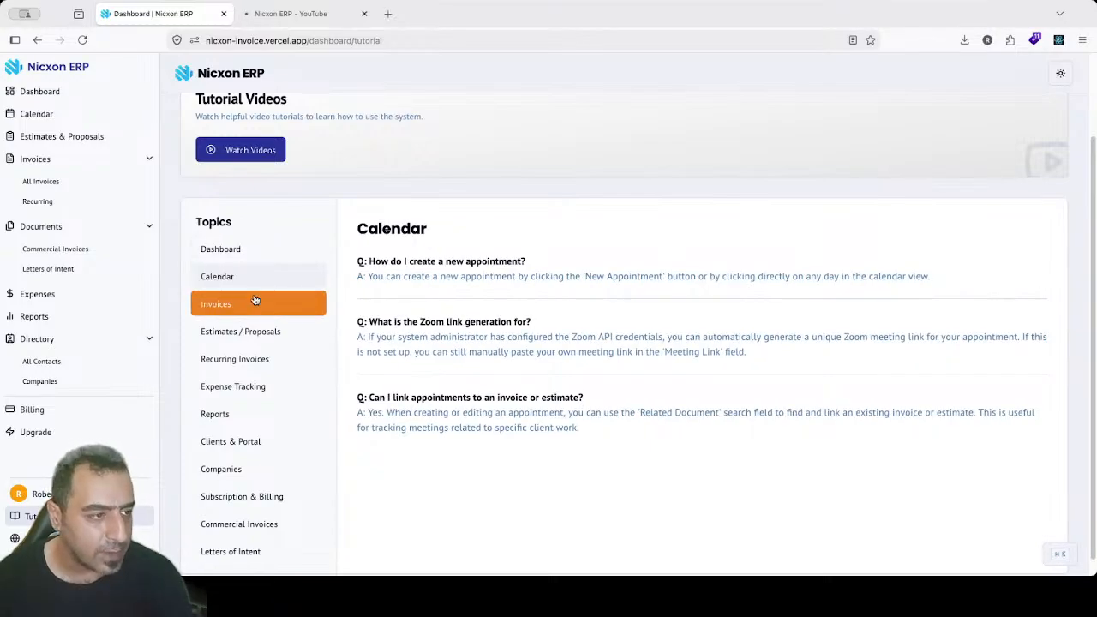
pyautogui.click(255, 301)
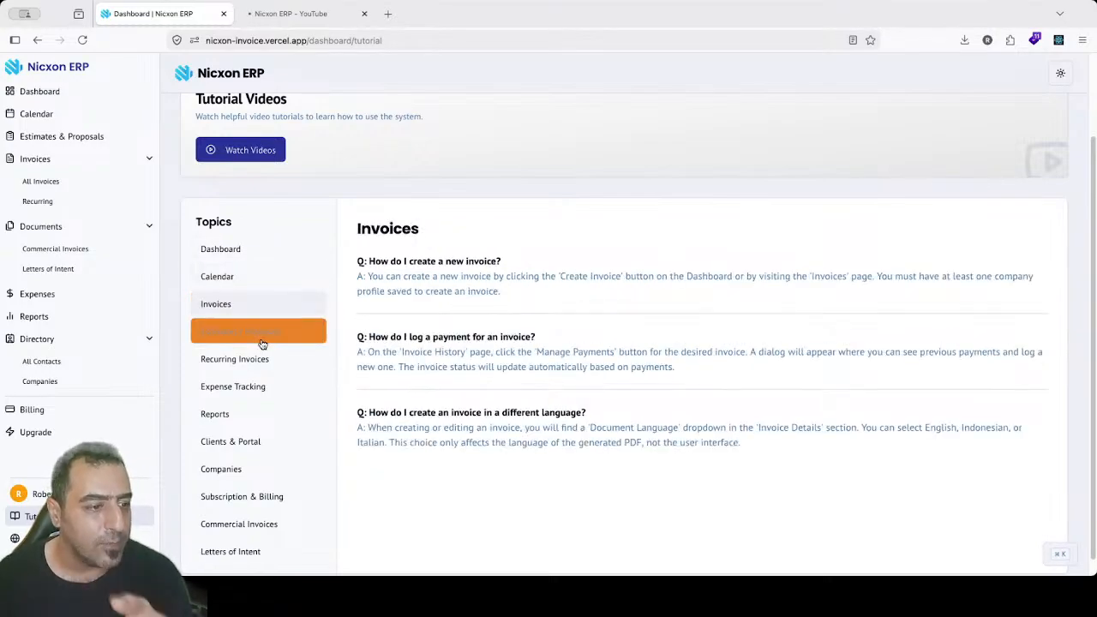
pyautogui.click(259, 338)
pyautogui.click(261, 360)
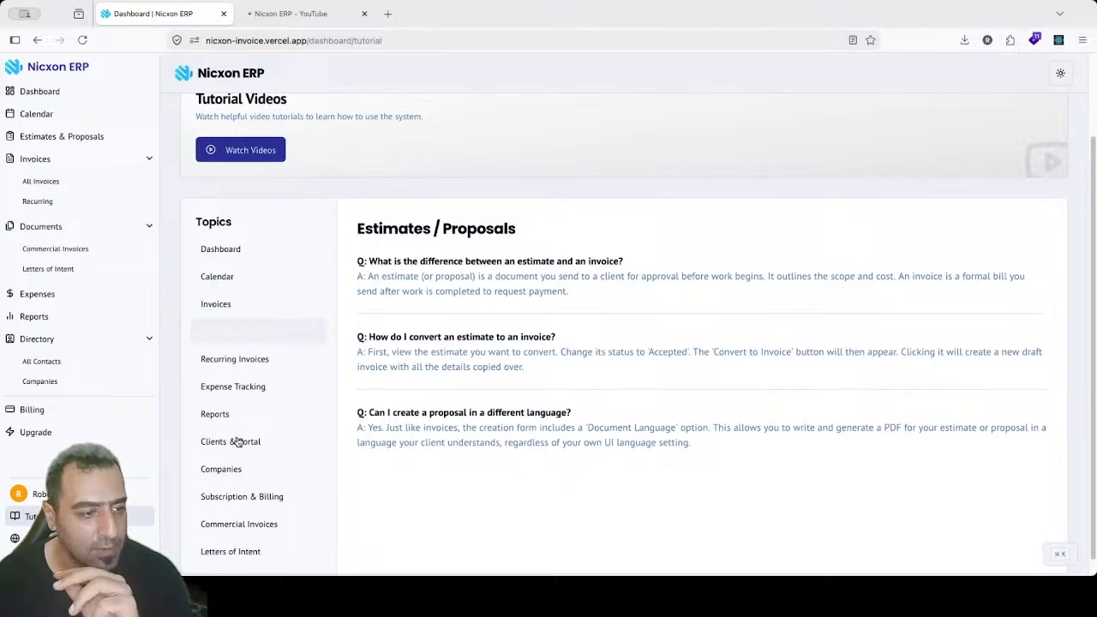
pyautogui.click(265, 497)
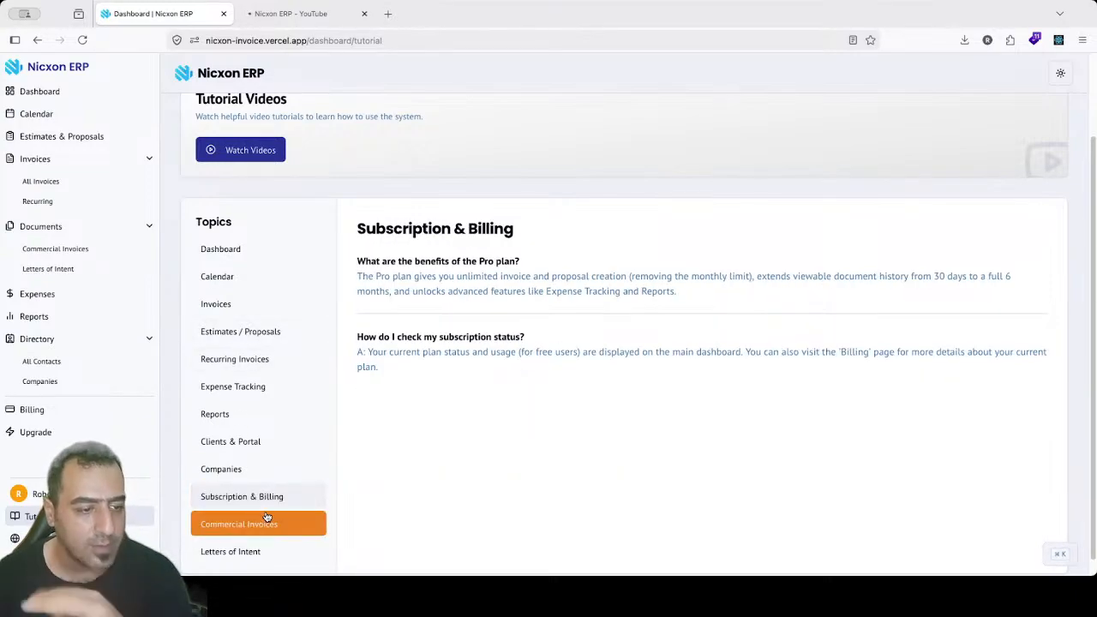
pyautogui.click(254, 523)
pyautogui.click(257, 551)
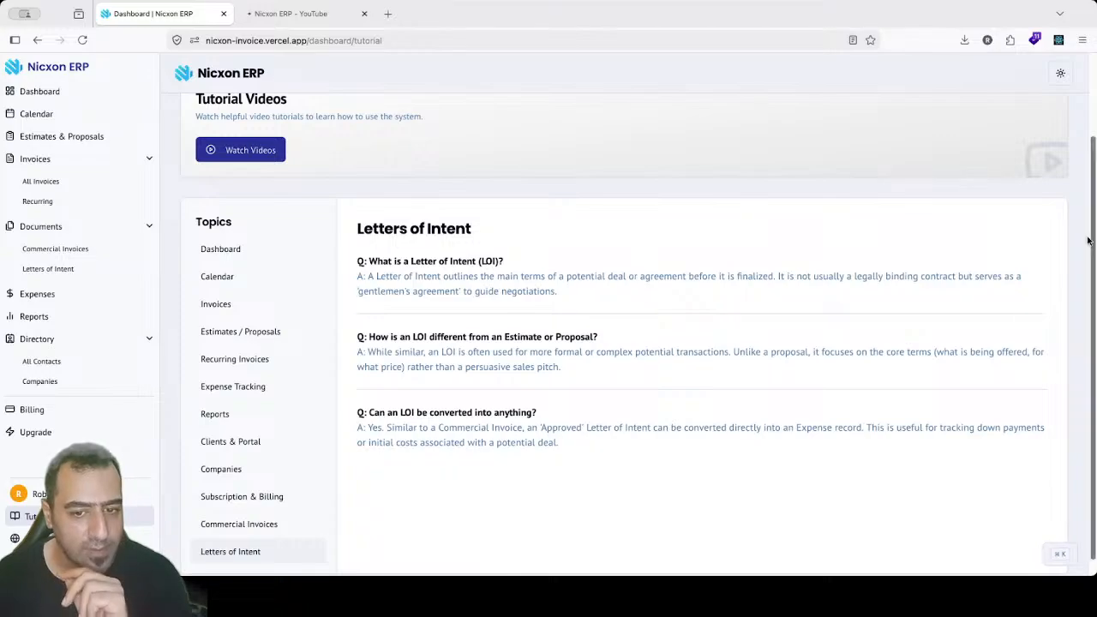
# Step: Show the Calendar, then Dashboard FAQ answers, and bring up the interface language menu
pyautogui.scroll(-1, 1091, 249)
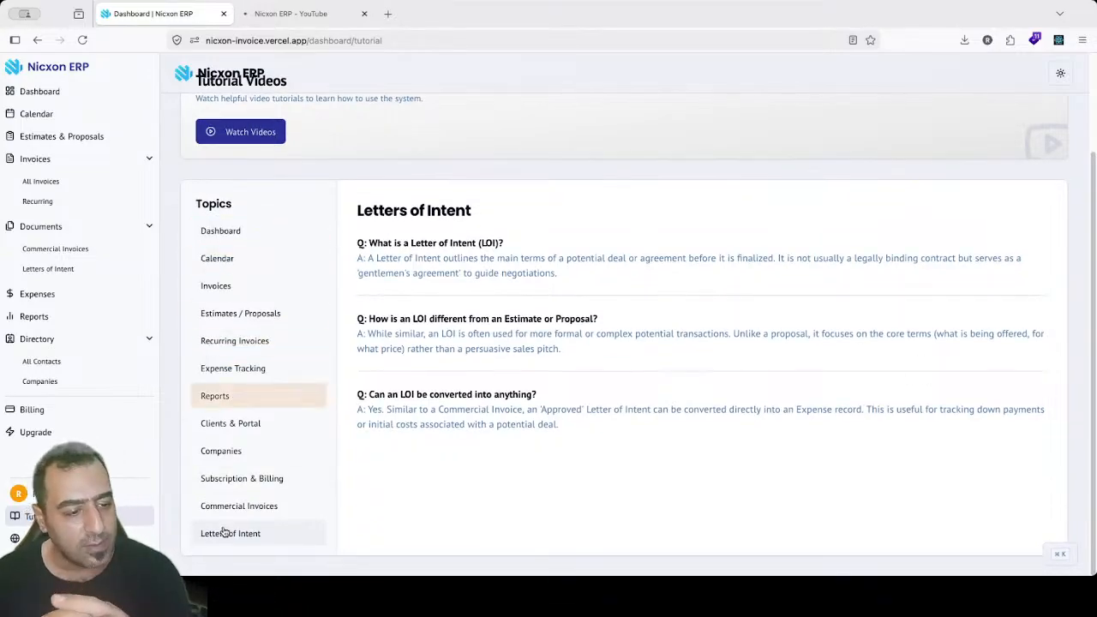
pyautogui.click(254, 258)
pyautogui.click(245, 232)
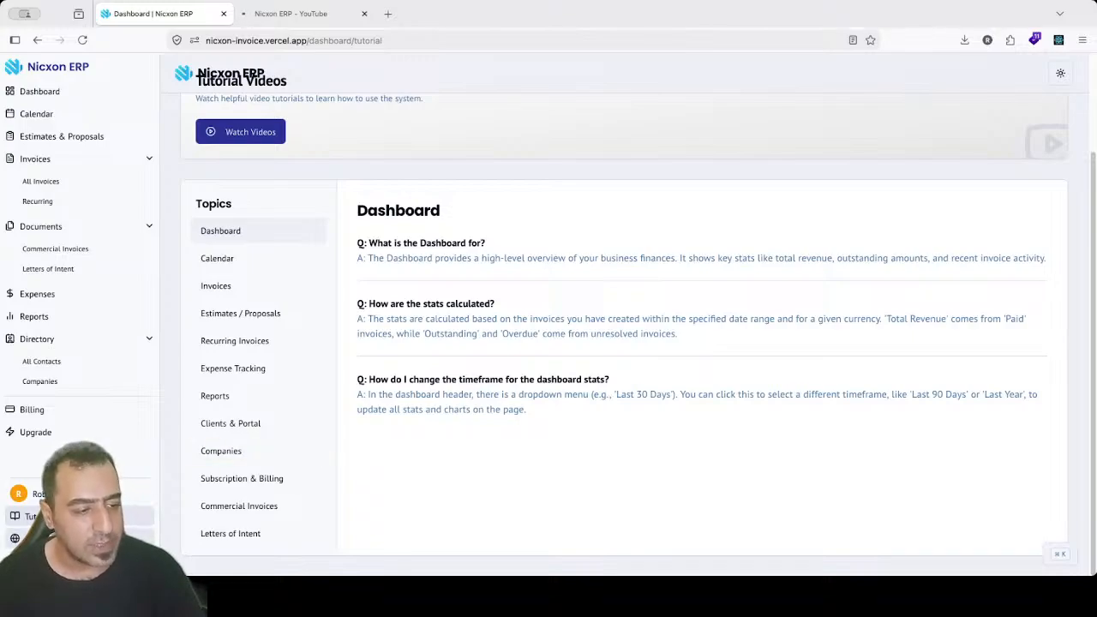
pyautogui.click(95, 539)
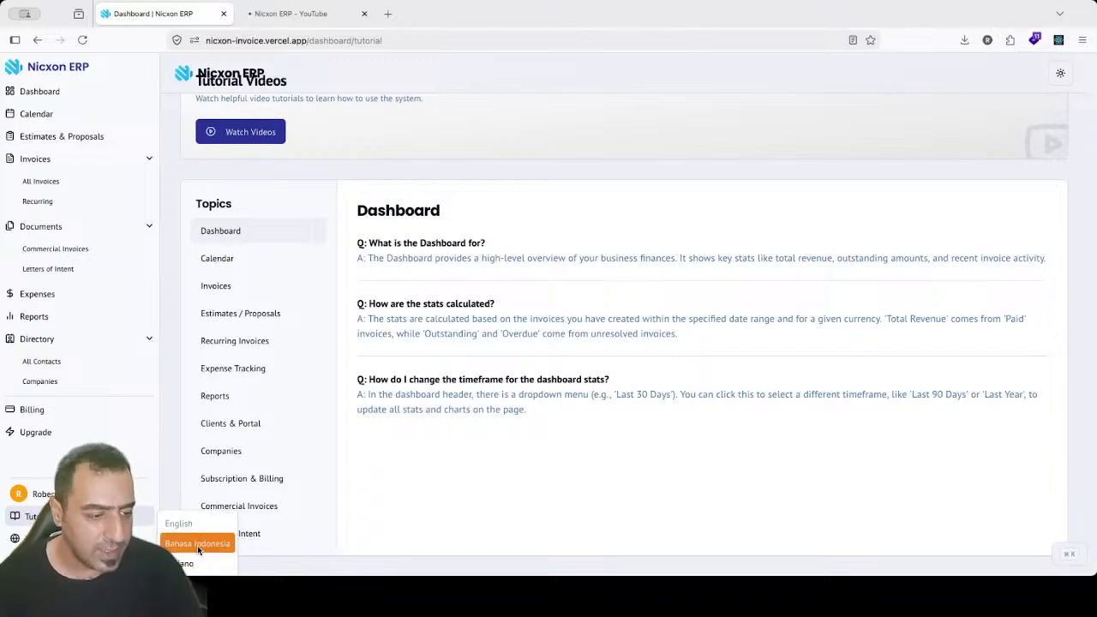
pyautogui.click(197, 545)
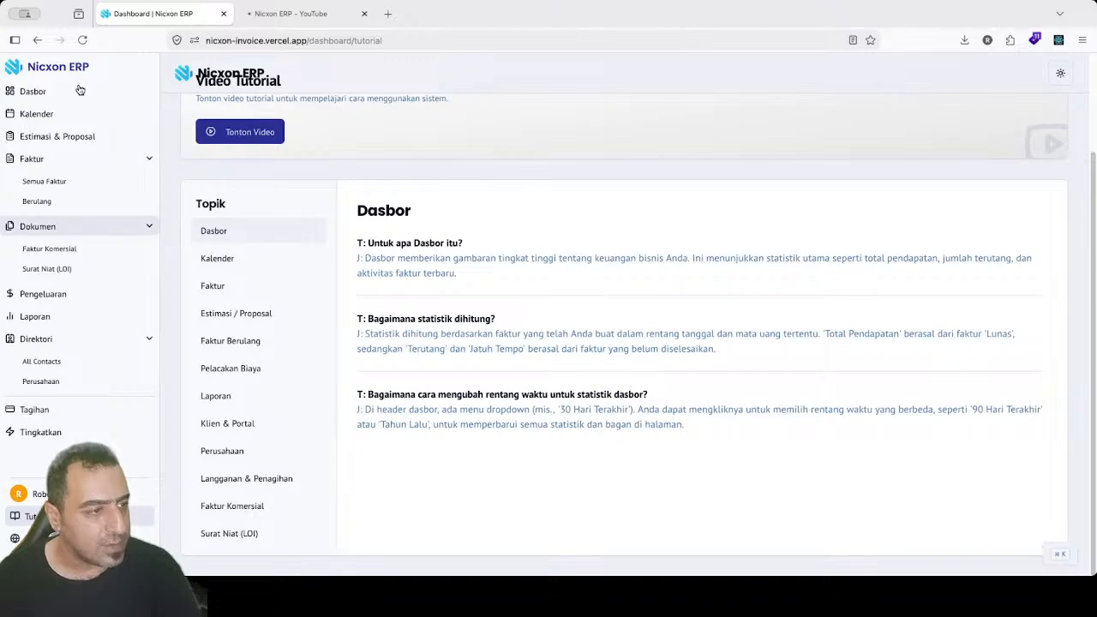
pyautogui.moveTo(375, 258); pyautogui.dragTo(511, 481)
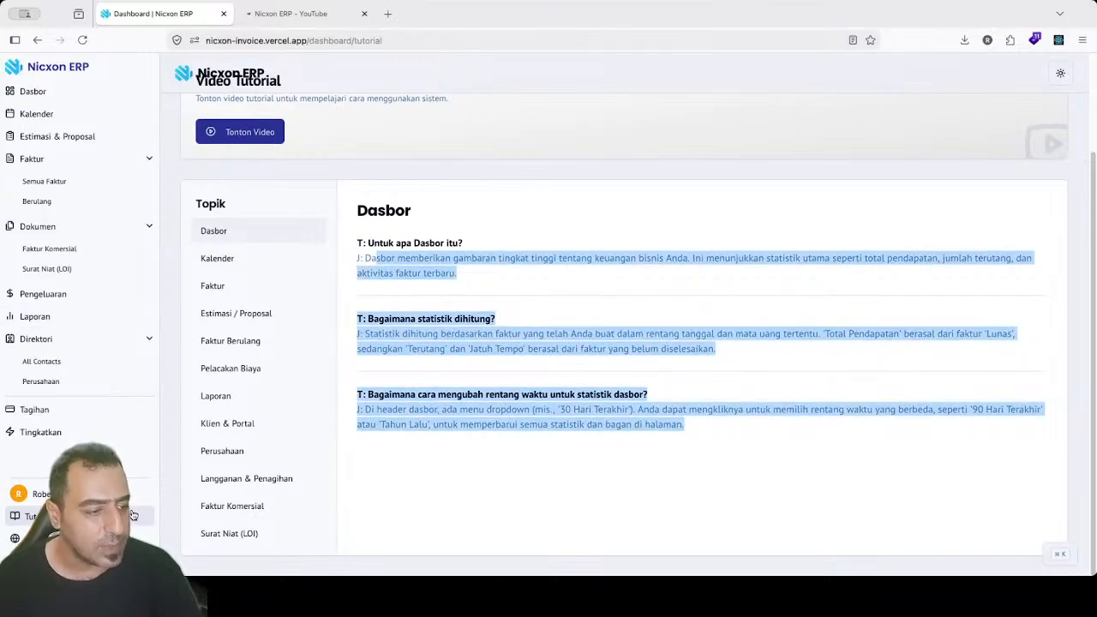
pyautogui.click(345, 512)
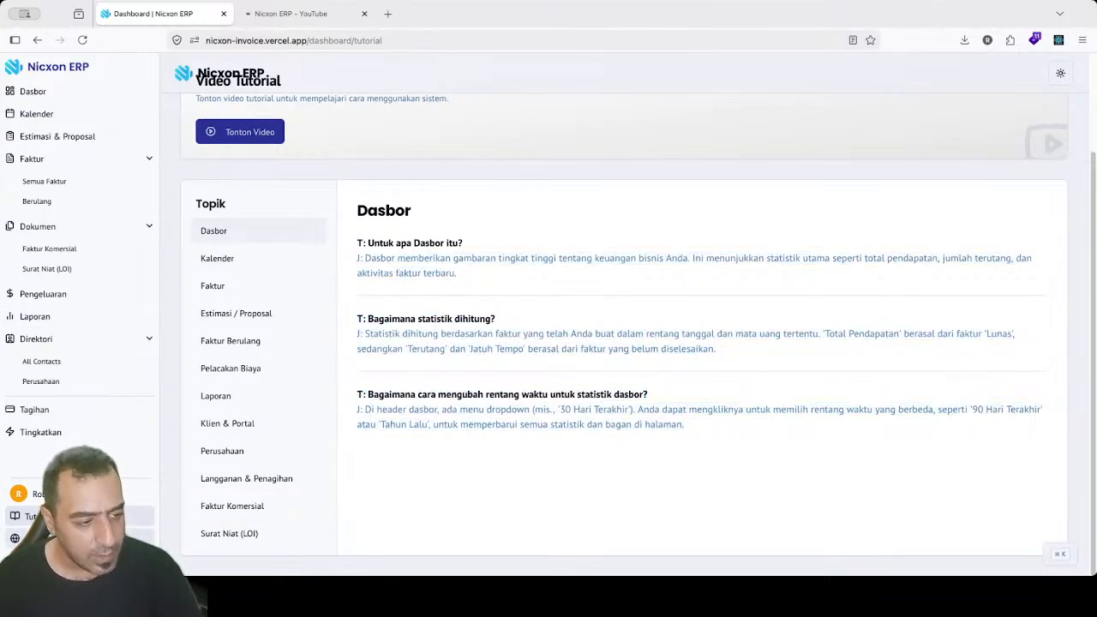
pyautogui.click(77, 538)
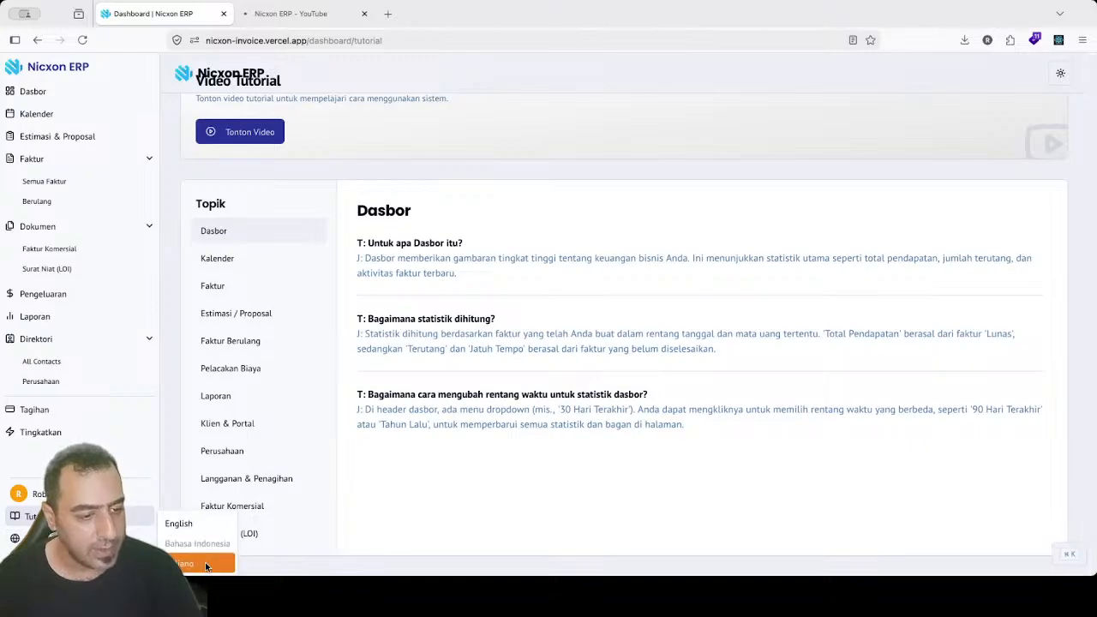
pyautogui.click(207, 563)
pyautogui.moveTo(417, 406); pyautogui.dragTo(392, 443)
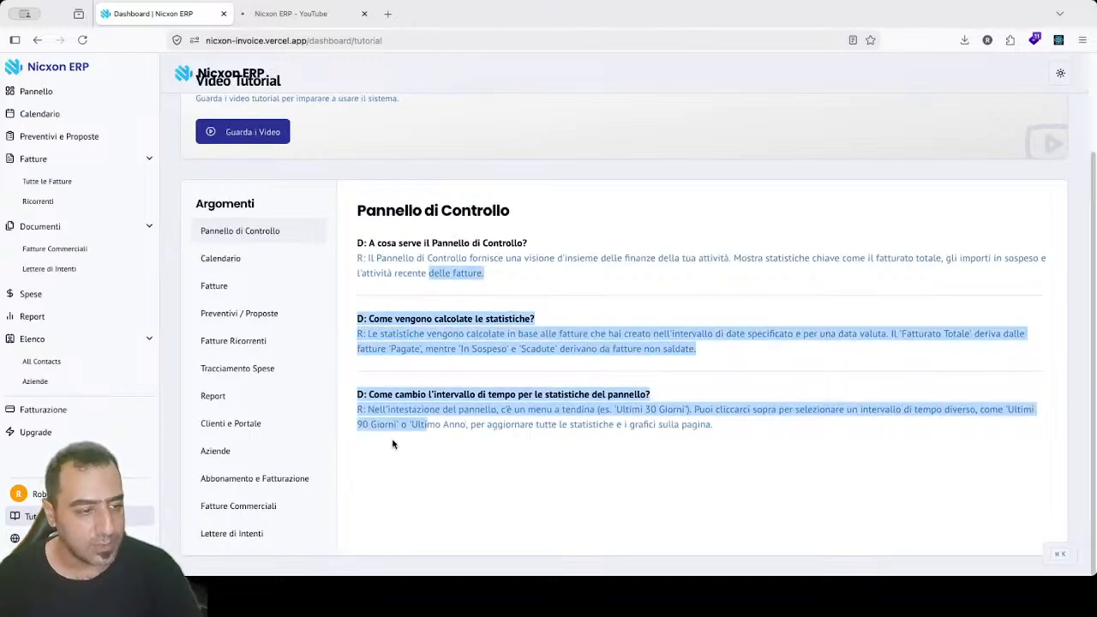
pyautogui.click(392, 442)
pyautogui.click(77, 538)
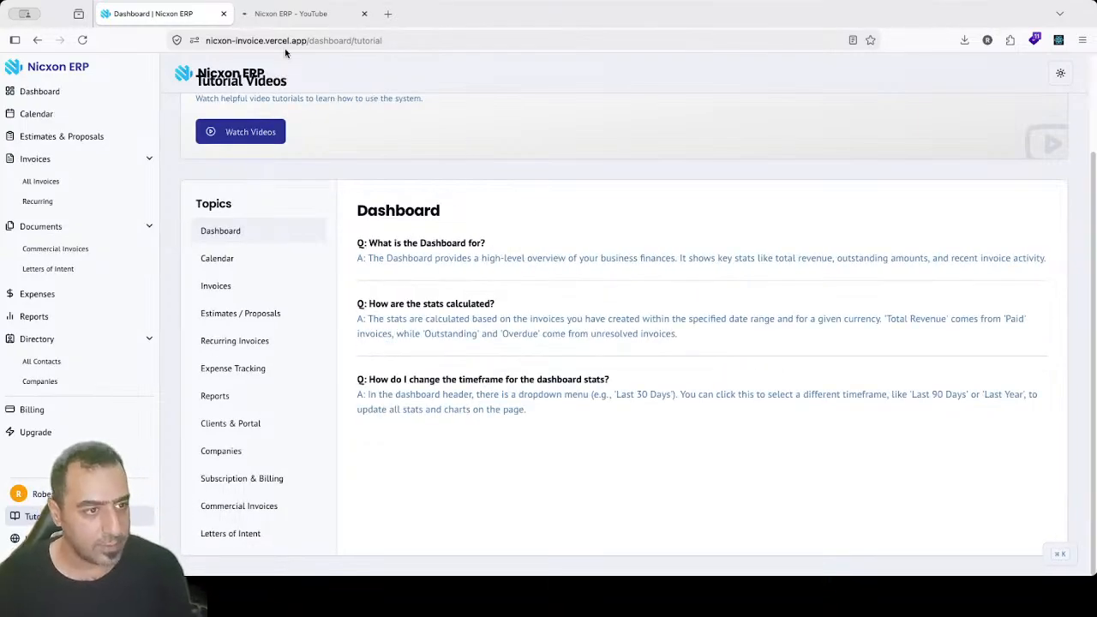
# Step: Remove '/dashboard/tutorial' from the web address to load the root landing page
pyautogui.scroll(3, 1094, 91)
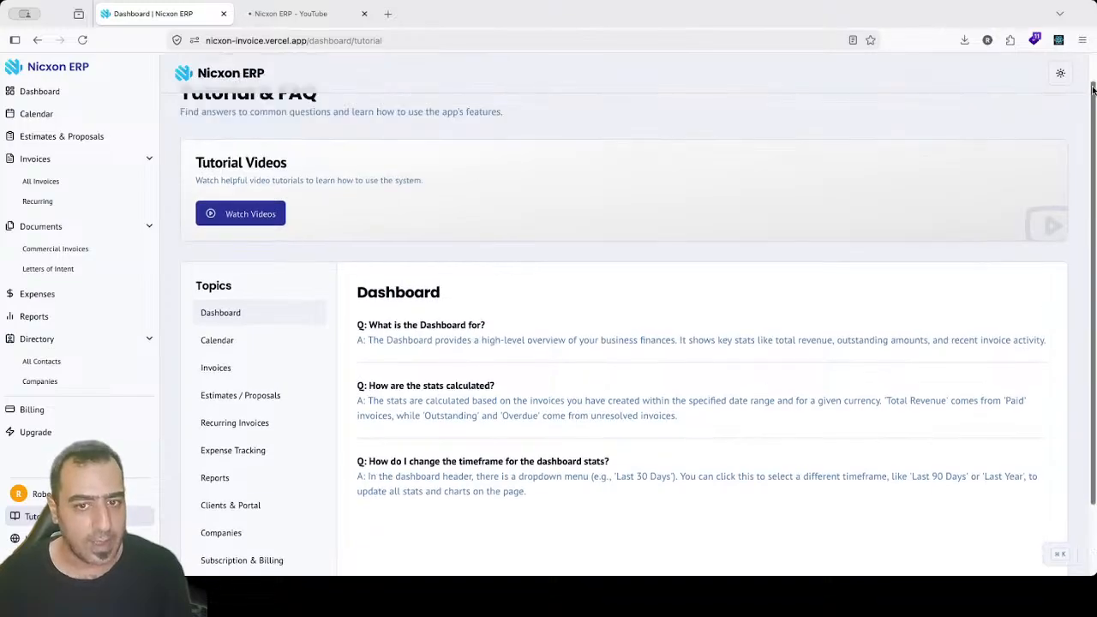
pyautogui.moveTo(307, 42); pyautogui.dragTo(431, 40)
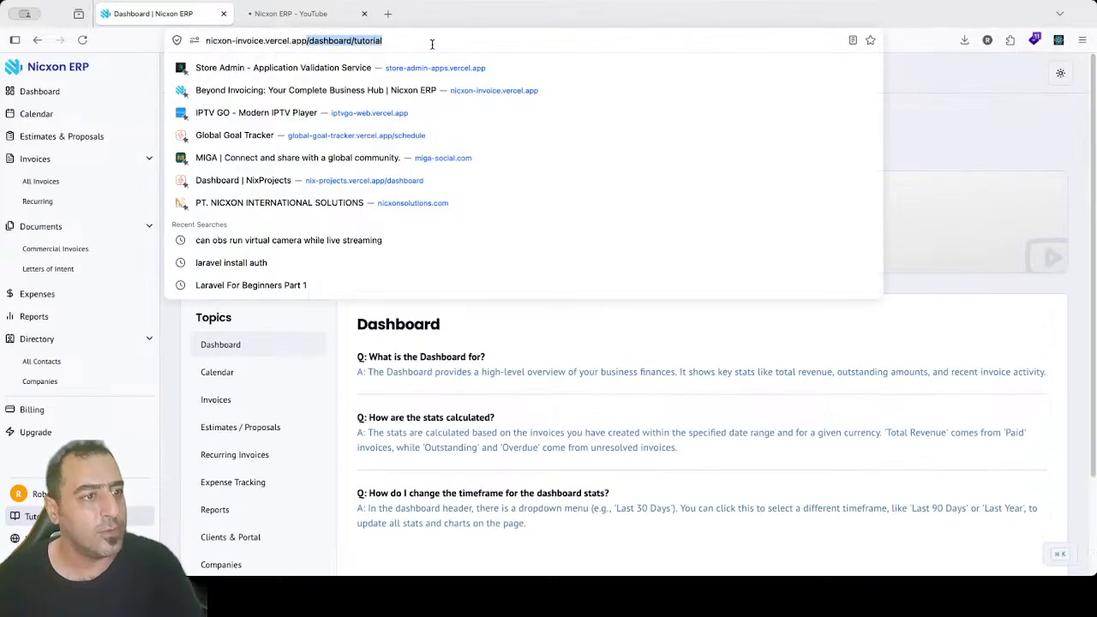
pyautogui.press('BackSpace')
pyautogui.press('Return')
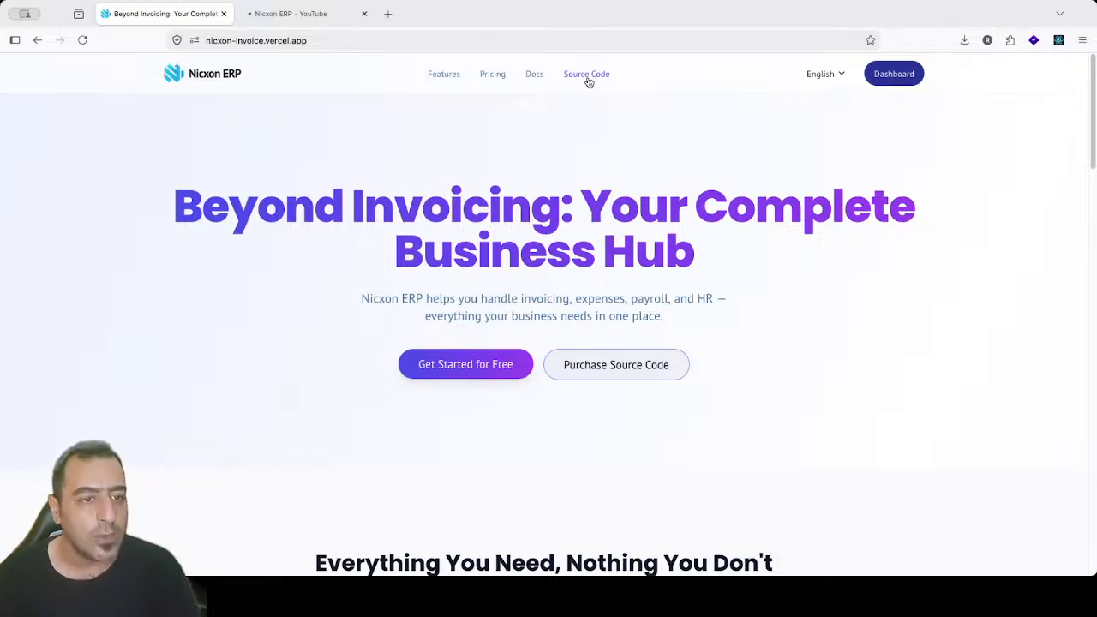
# Step: View the Source Code purchase page, then go back to the home landing page
pyautogui.click(576, 75)
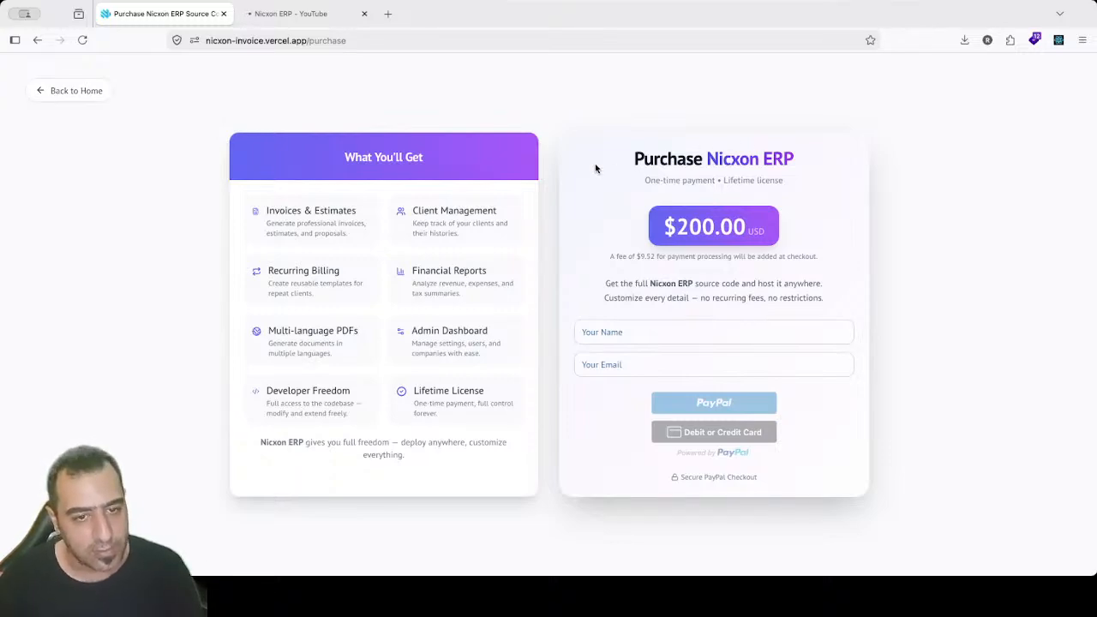
pyautogui.click(65, 100)
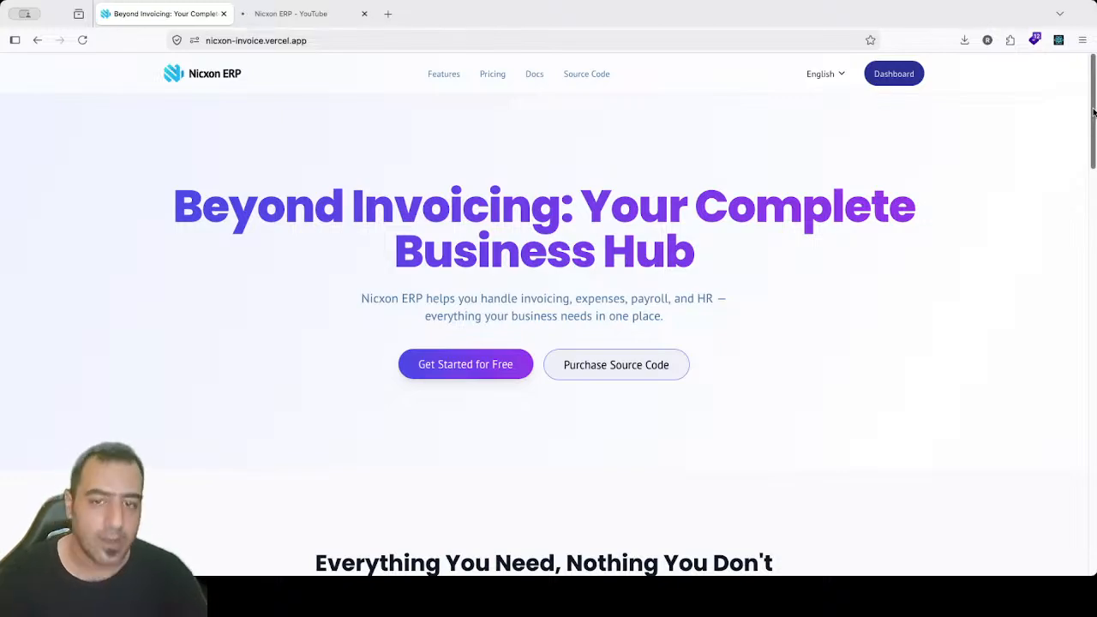
# Step: Scroll down to Choose Your Plan and highlight the Pro plan's description and 10.00 price
pyautogui.scroll(-5, 1093, 111)
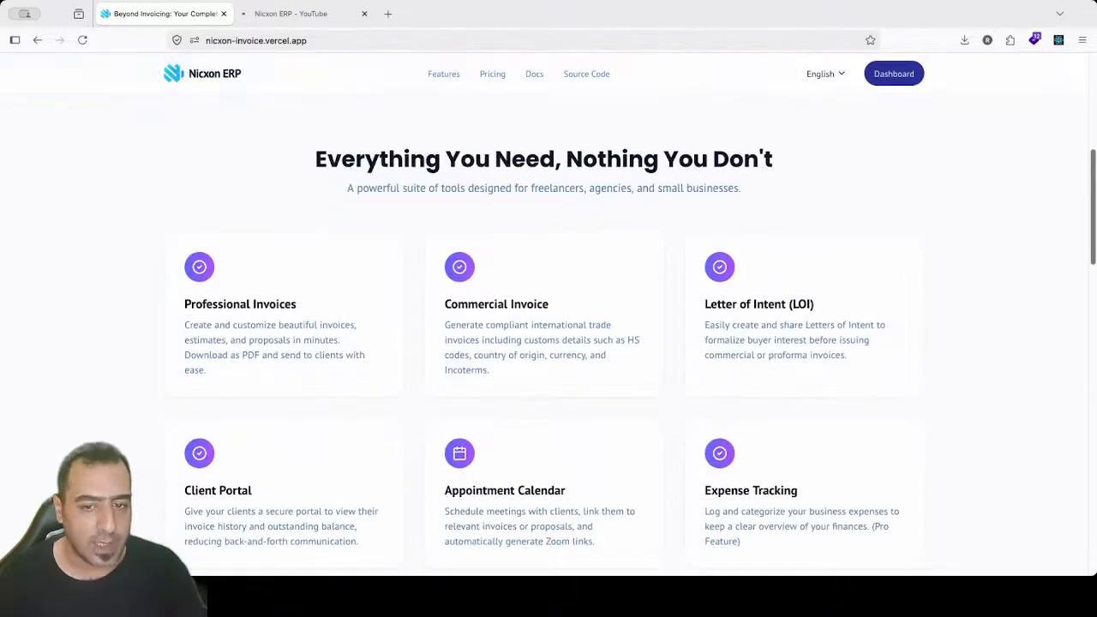
pyautogui.moveTo(1091, 227); pyautogui.dragTo(1089, 467)
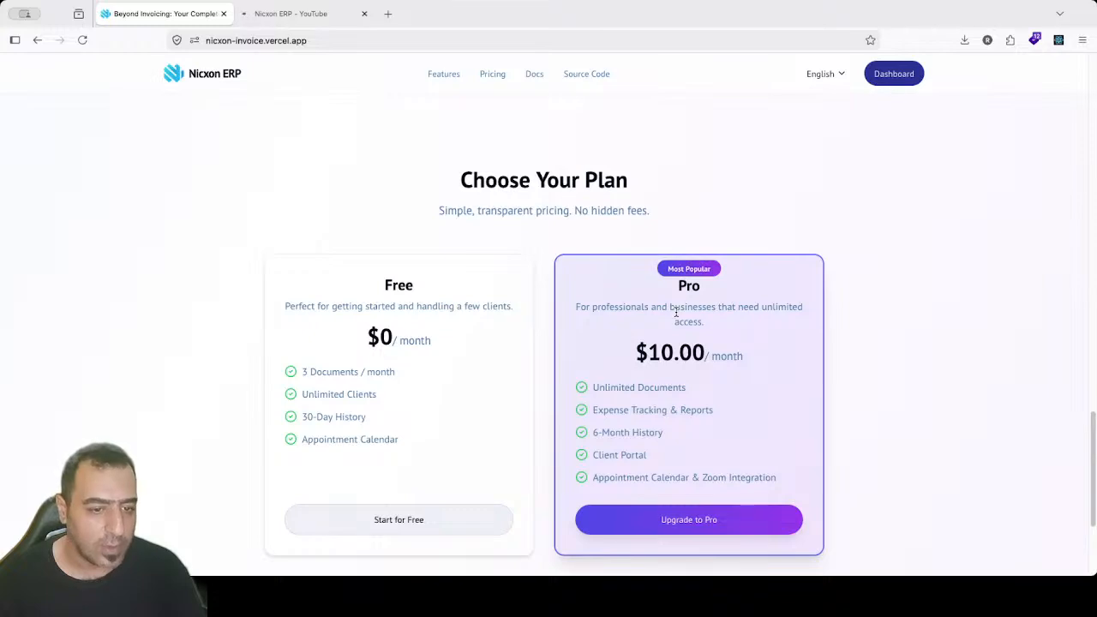
pyautogui.moveTo(631, 306); pyautogui.dragTo(674, 417)
pyautogui.click(663, 448)
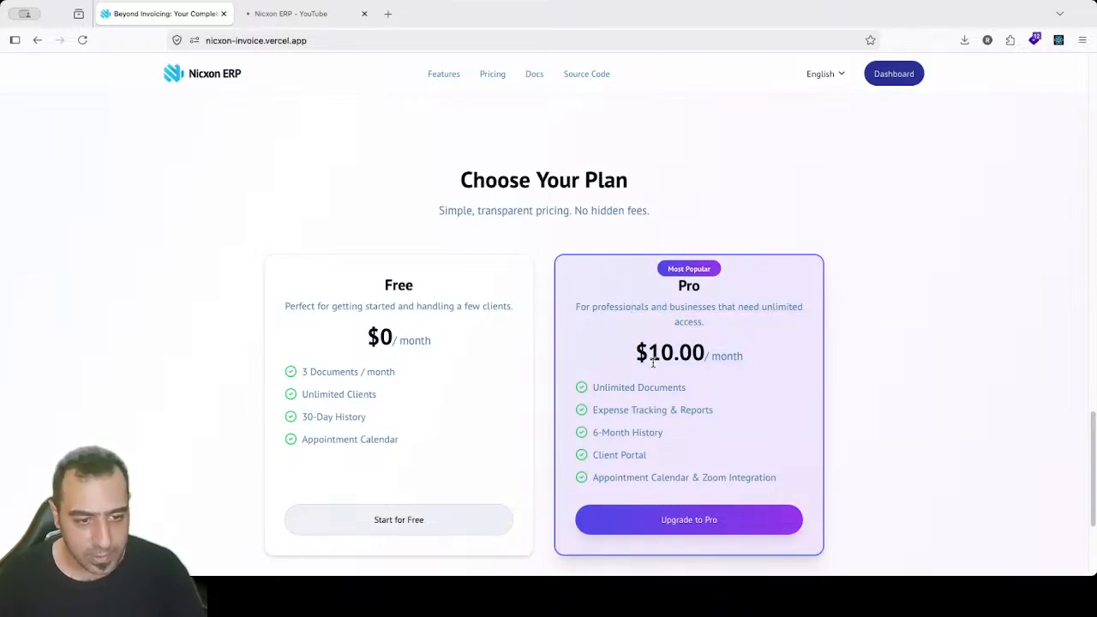
pyautogui.moveTo(651, 360); pyautogui.dragTo(705, 352)
pyautogui.click(718, 357)
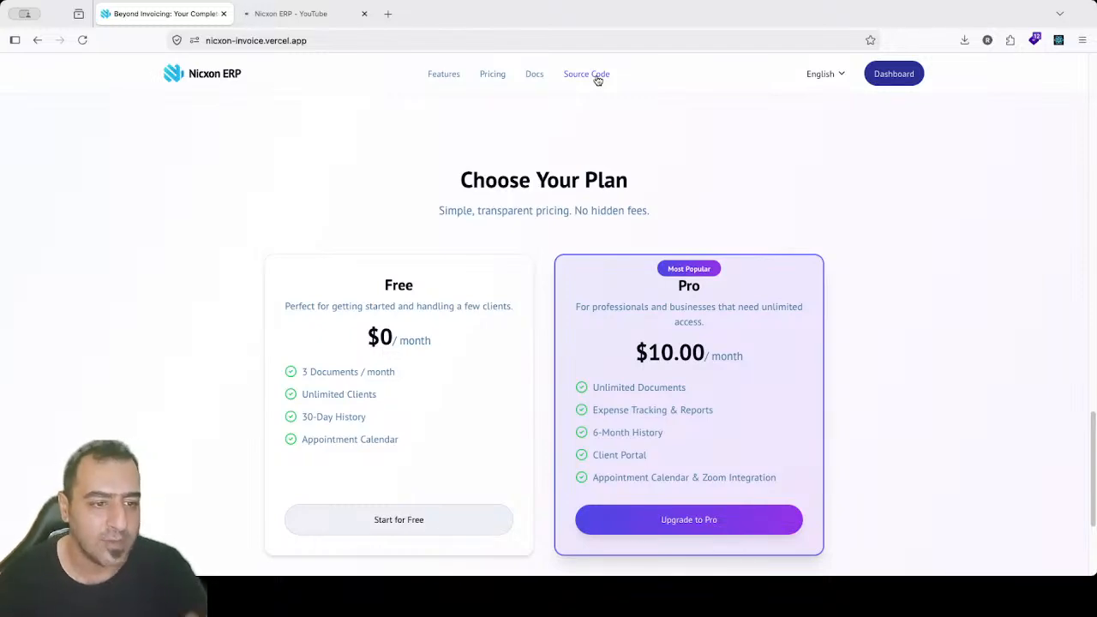
# Step: Highlight the Choose Your Plan heading, then go to the Source Code purchase page
pyautogui.moveTo(461, 176)
pyautogui.mouseDown()
pyautogui.moveTo(659, 220)
pyautogui.moveTo(472, 176)
pyautogui.mouseUp()
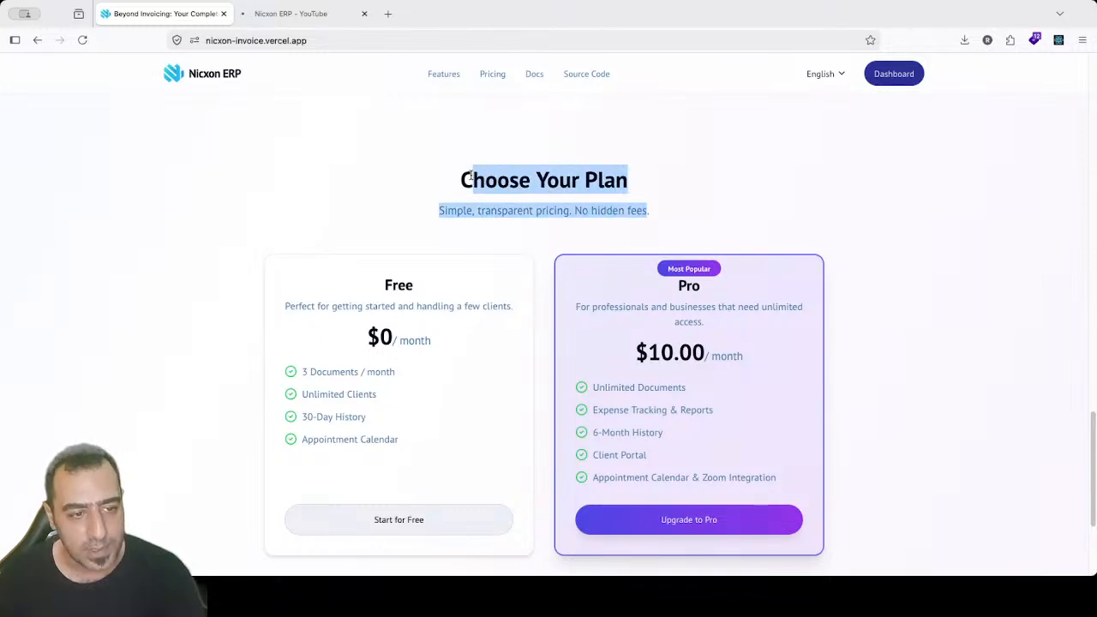
pyautogui.click(464, 179)
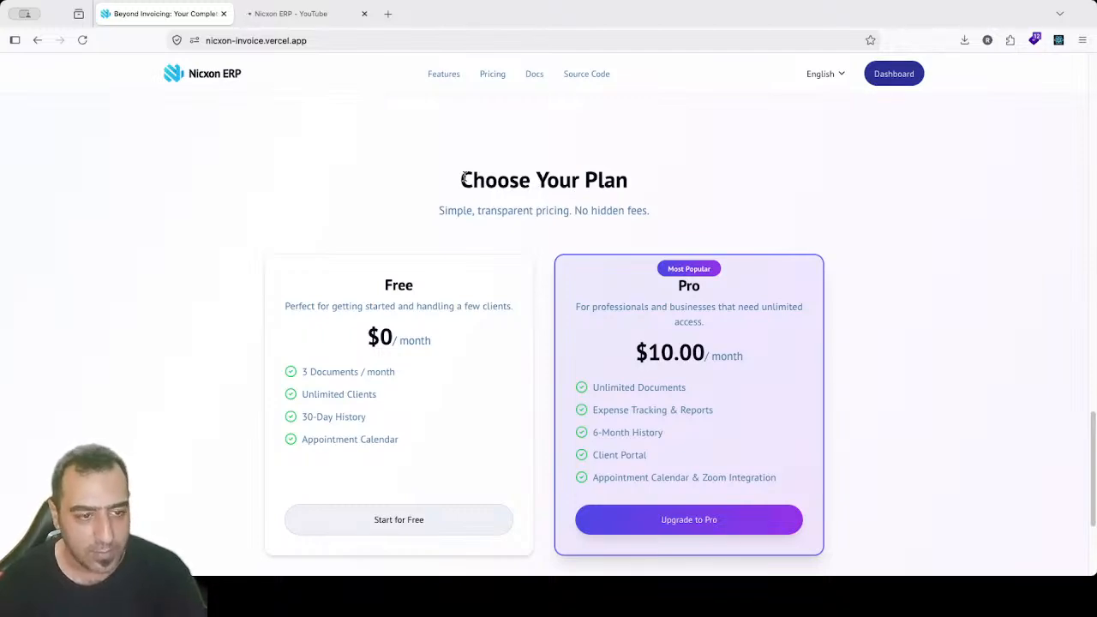
pyautogui.click(587, 77)
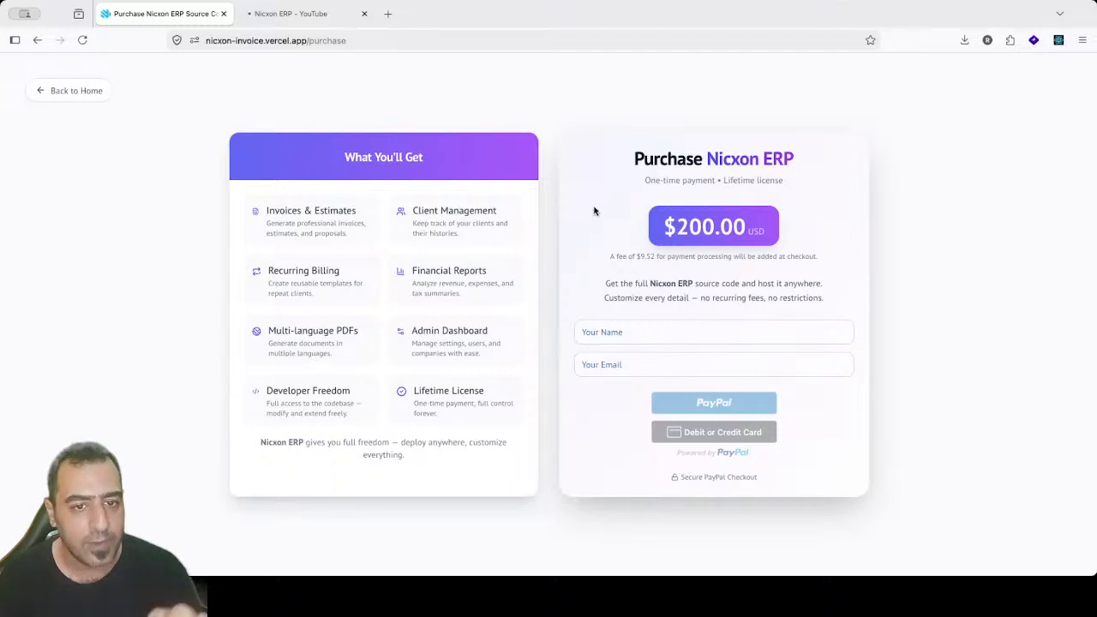
pyautogui.moveTo(673, 228); pyautogui.dragTo(700, 240)
pyautogui.click(700, 241)
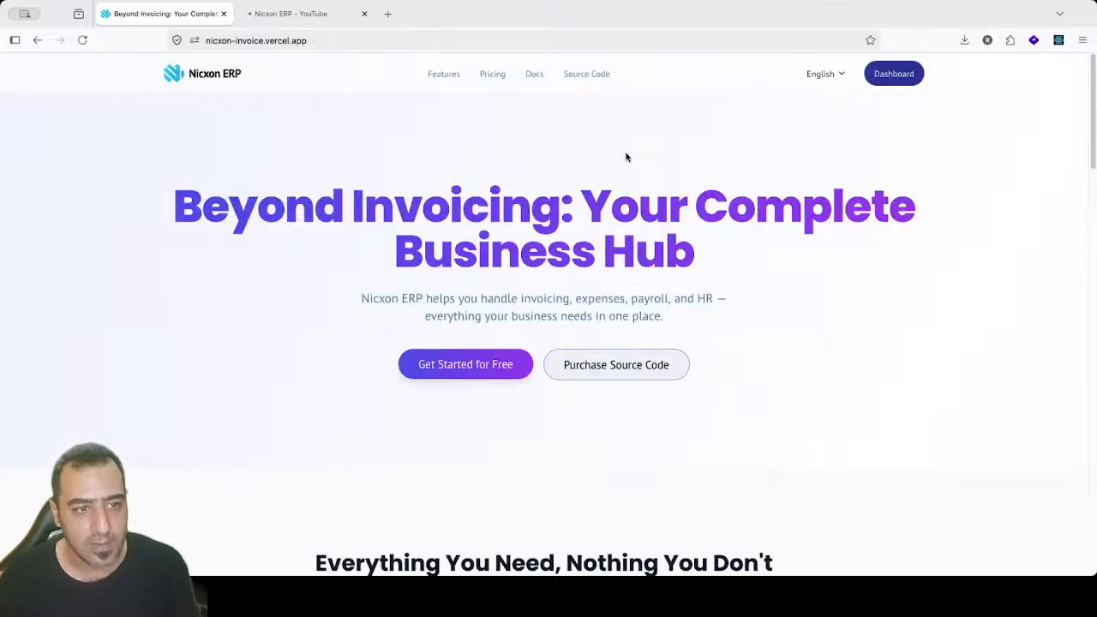
pyautogui.click(492, 74)
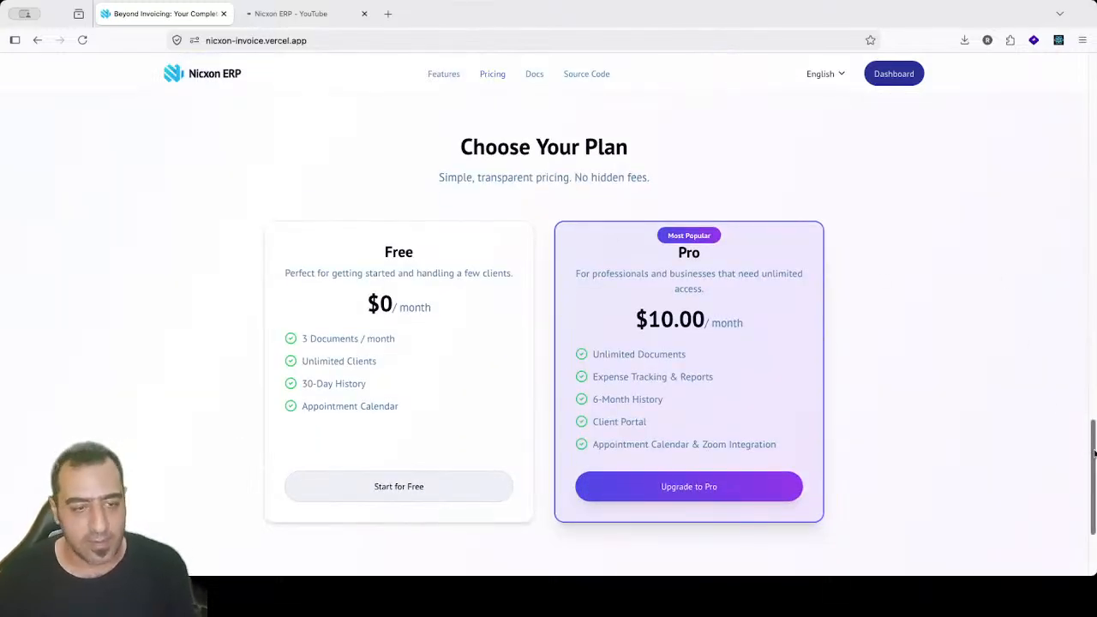
pyautogui.moveTo(1091, 448); pyautogui.dragTo(1091, 420)
pyautogui.click(299, 15)
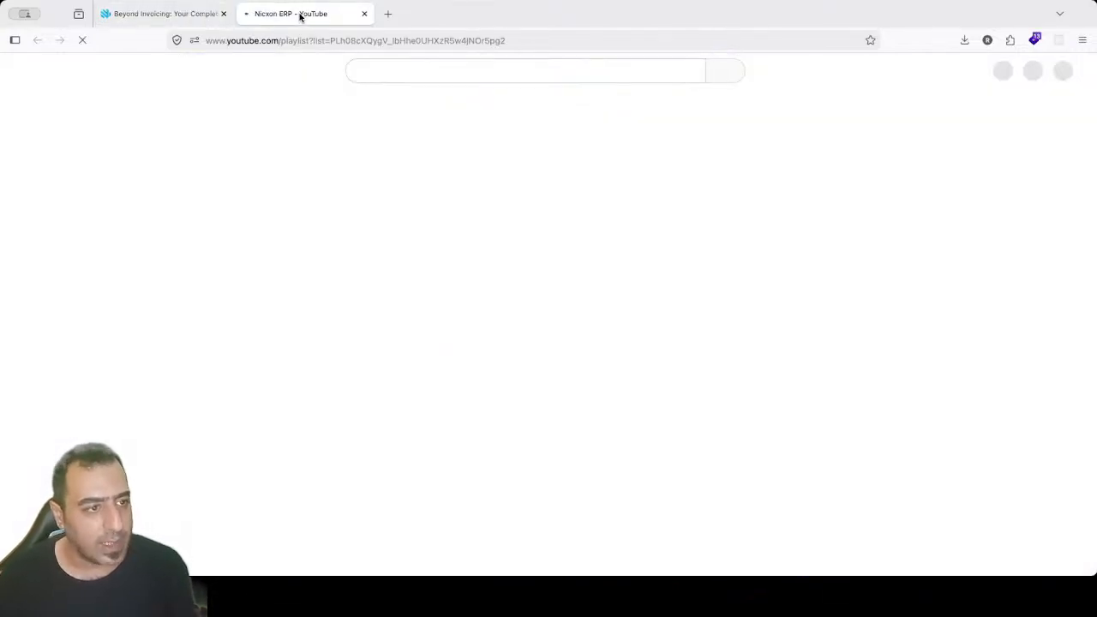
pyautogui.click(187, 15)
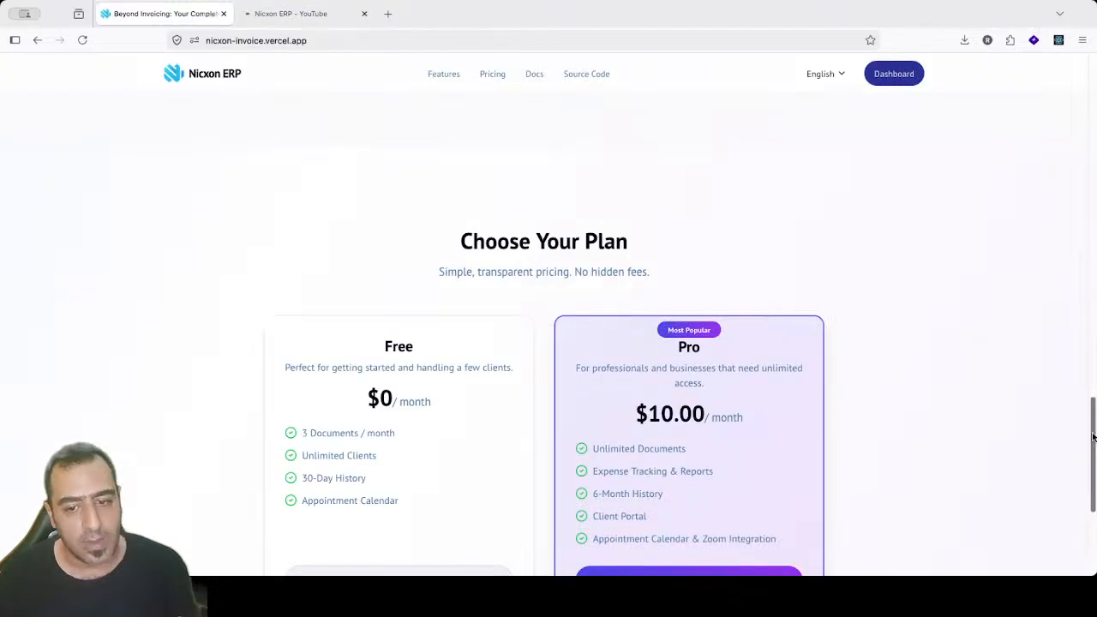
pyautogui.moveTo(1093, 497); pyautogui.dragTo(1092, 561)
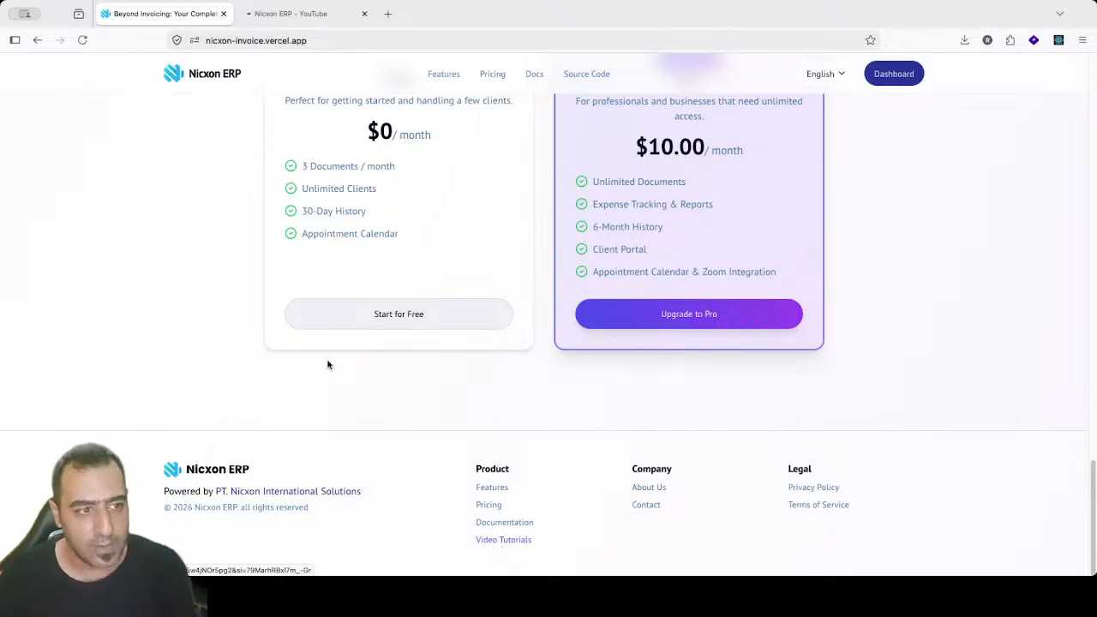
pyautogui.moveTo(284, 24)
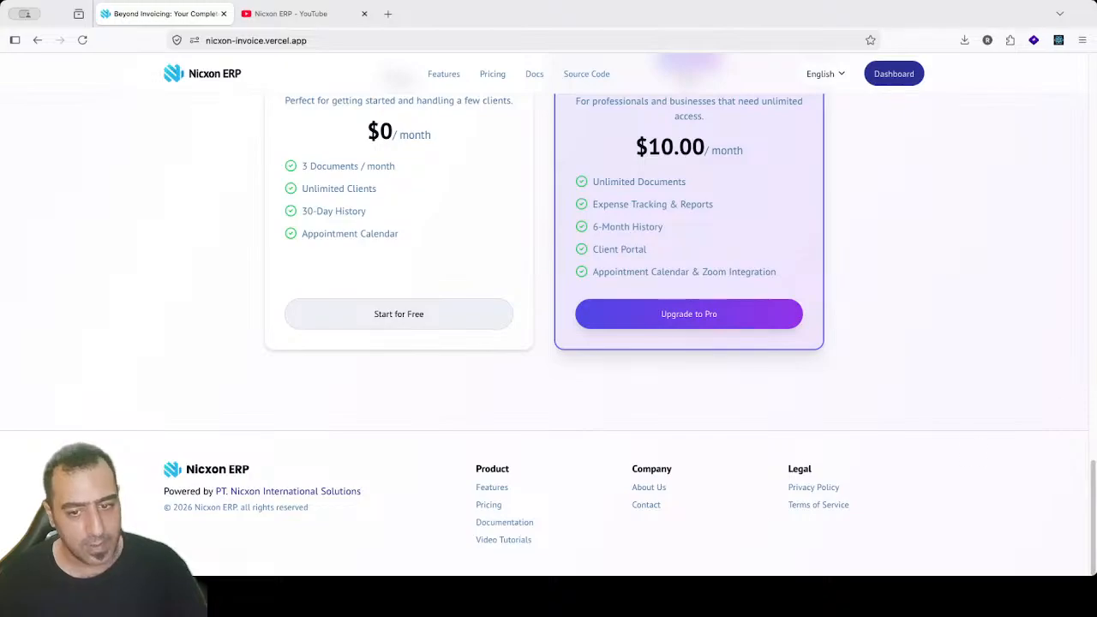
pyautogui.moveTo(1092, 484); pyautogui.dragTo(1093, 47)
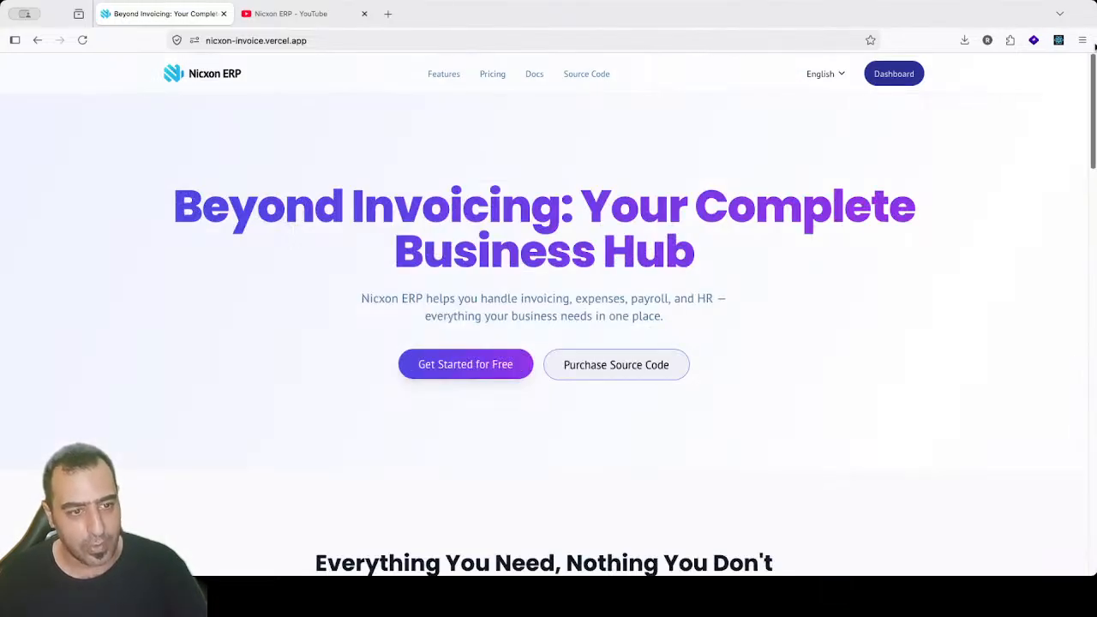